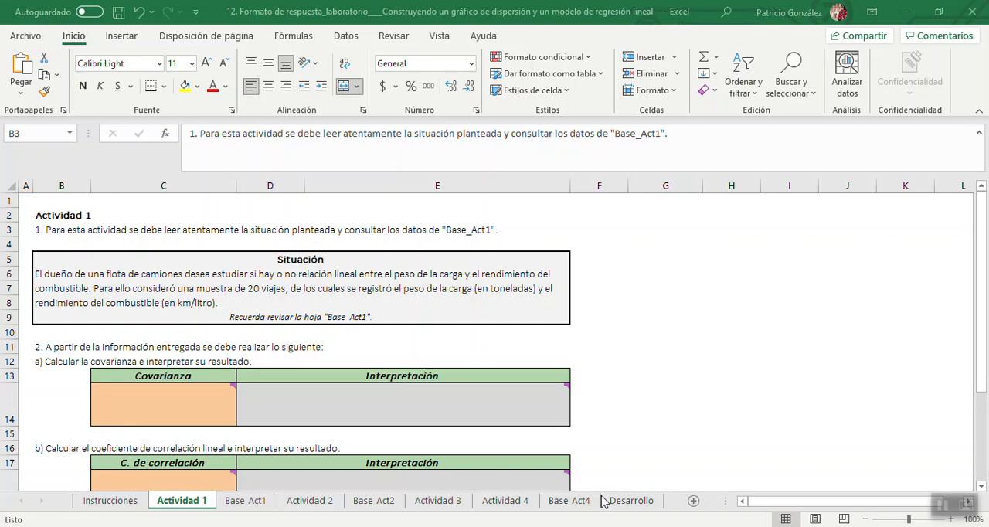
Review the Base_Act1 data and the covariance, correlation and scatter chart tasks on the Actividad 1 sheet.
left_click(246, 501)
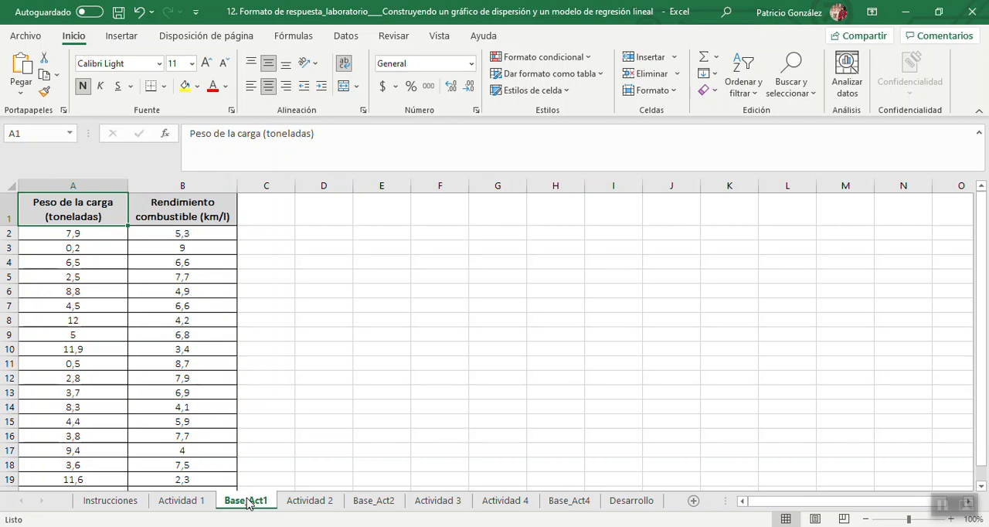
left_click(196, 503)
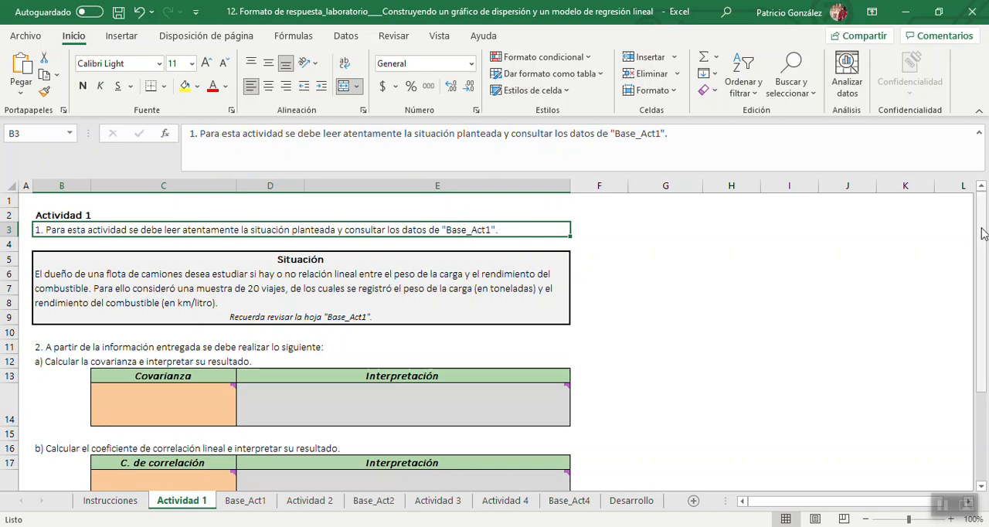
left_click_drag(981, 234, 983, 344)
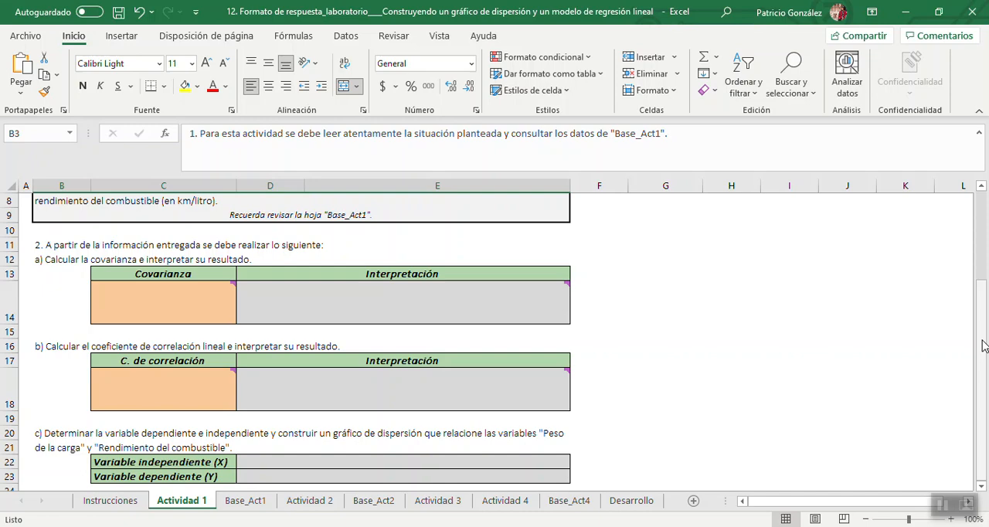
mouse_move(373, 399)
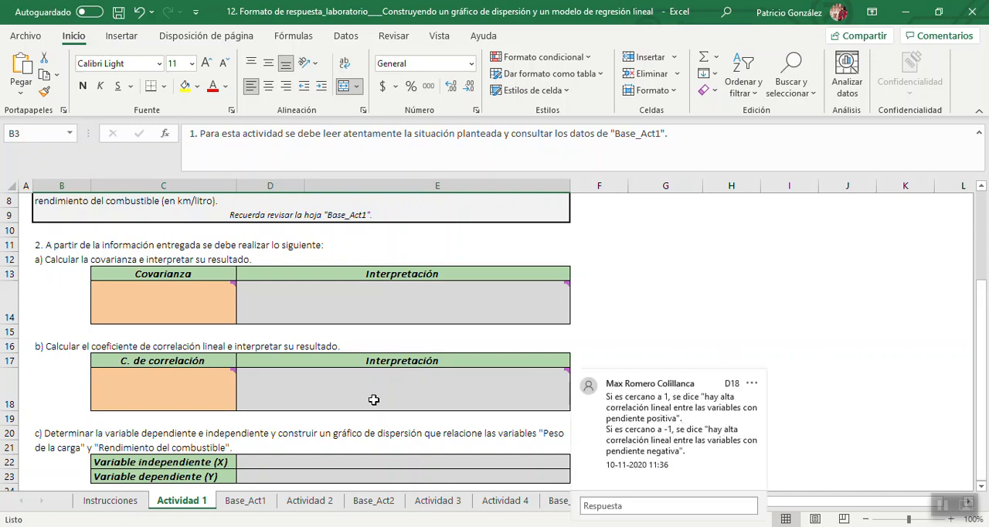
Insert the recommended scatter chart (Dispersión) from the load weight and fuel efficiency data in A2:B21 of Base_Act1.
left_click(245, 500)
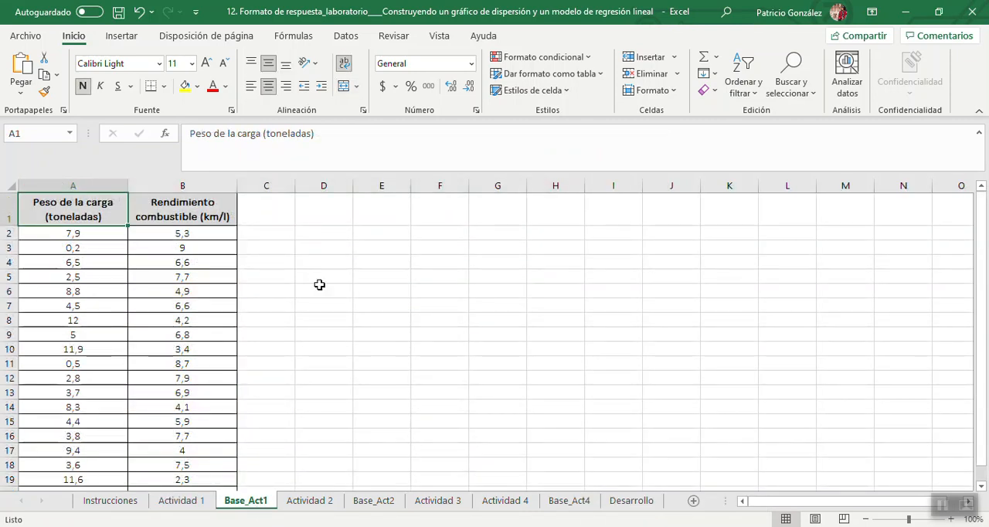
left_click(385, 232)
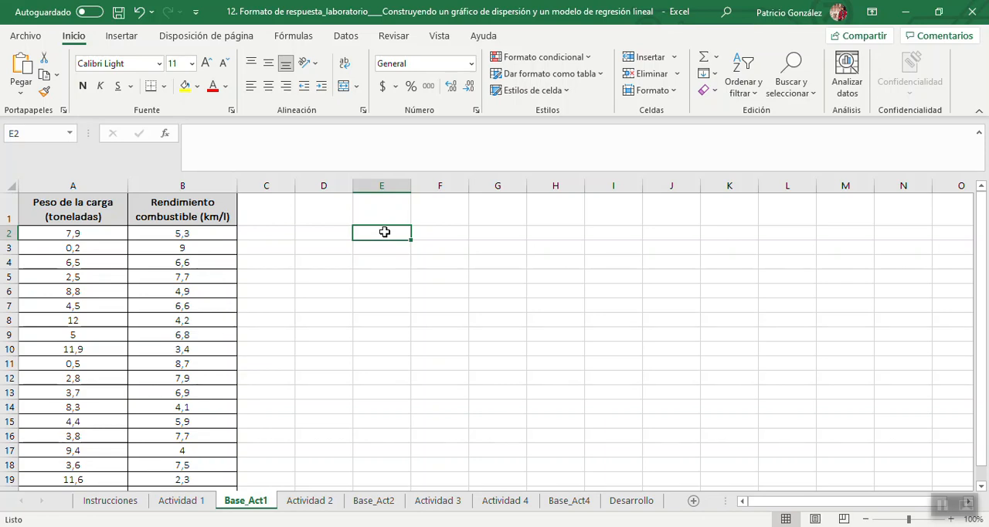
left_click(108, 236)
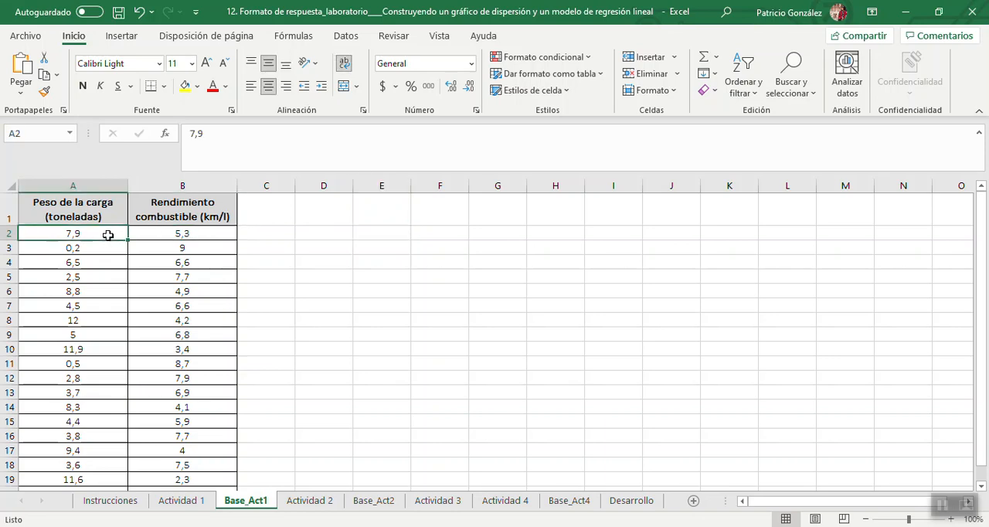
key("shift+Right")
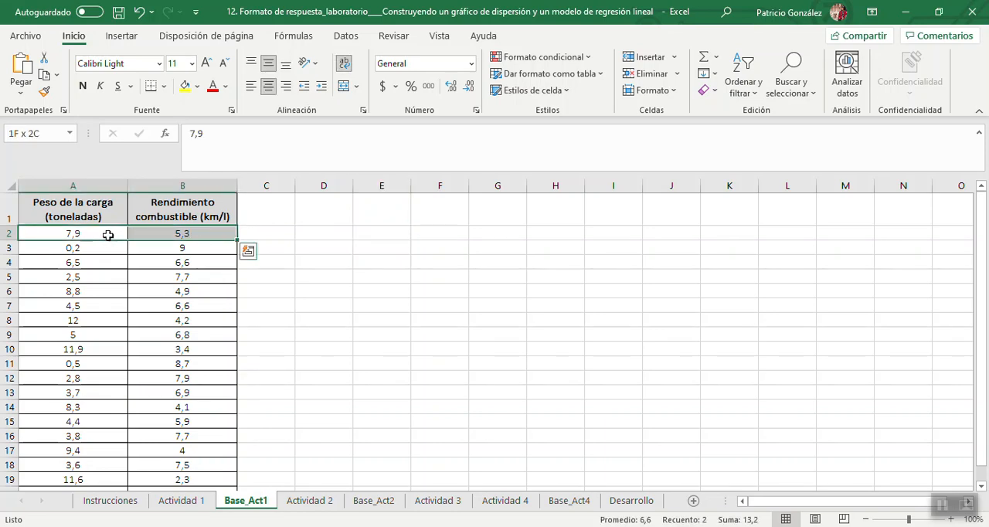
key("ctrl+shift+Down")
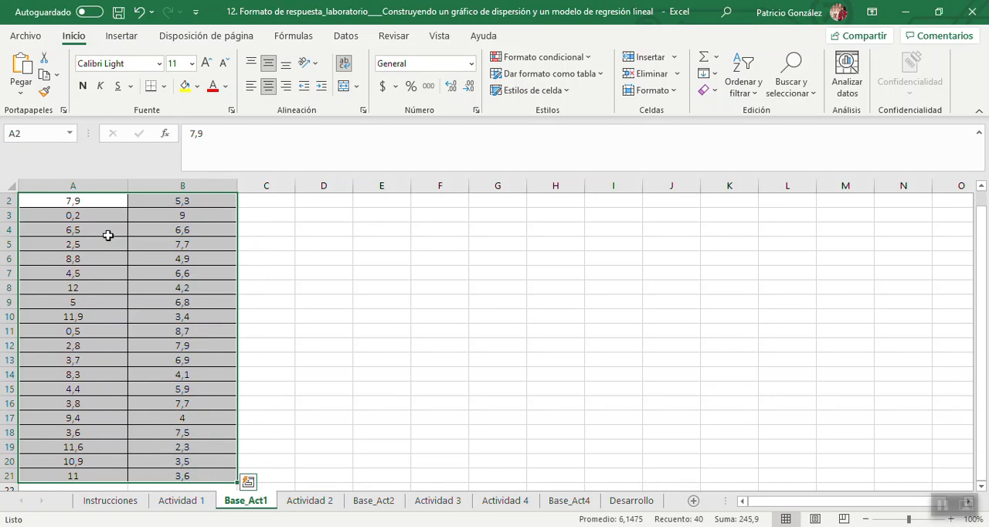
left_click_drag(983, 297, 986, 273)
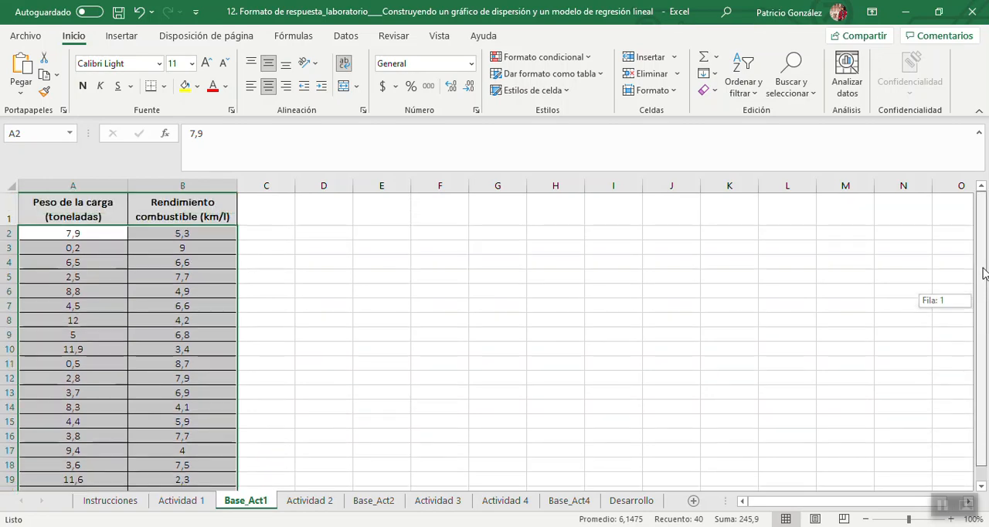
left_click(132, 42)
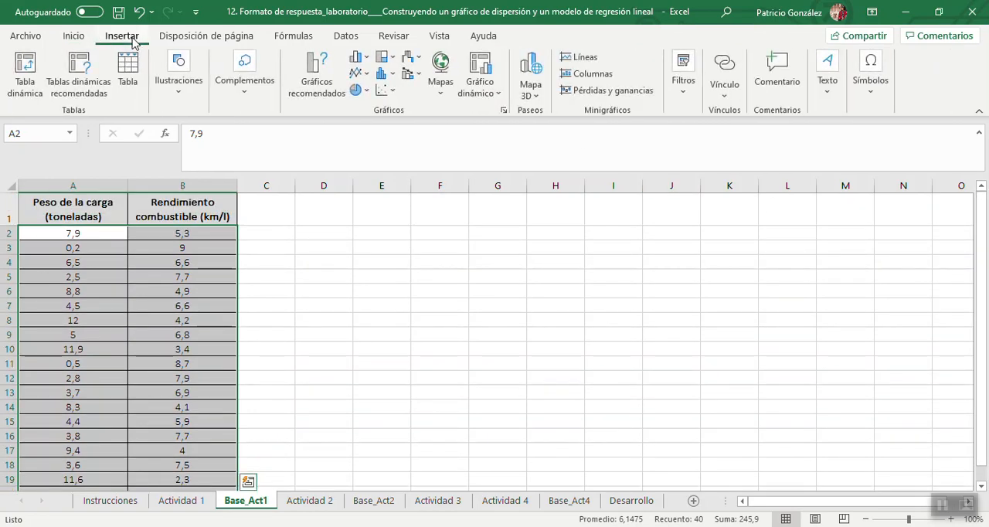
left_click(315, 85)
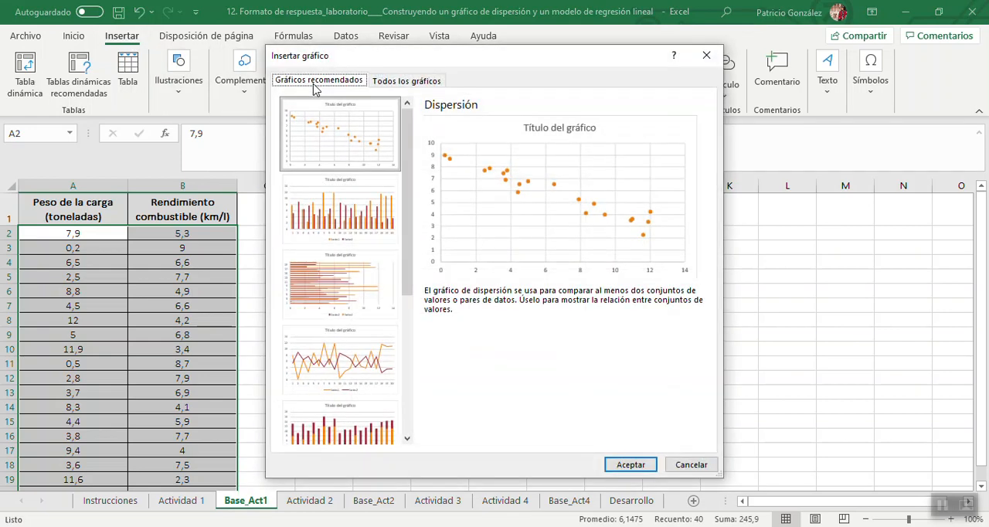
left_click(630, 465)
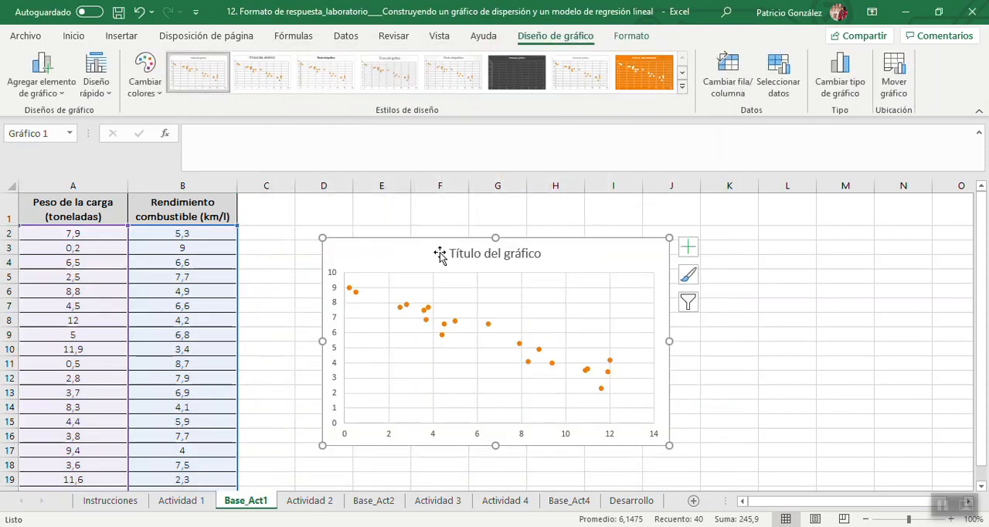
Move the scatter chart up to row 1 and enlarge it slightly, and add axis titles to it.
left_click_drag(410, 249, 408, 218)
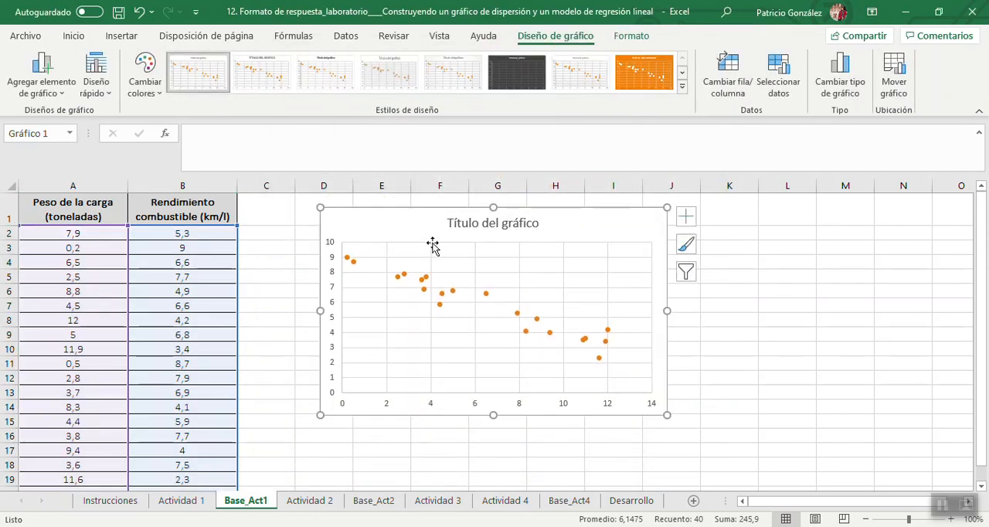
left_click_drag(667, 415, 695, 446)
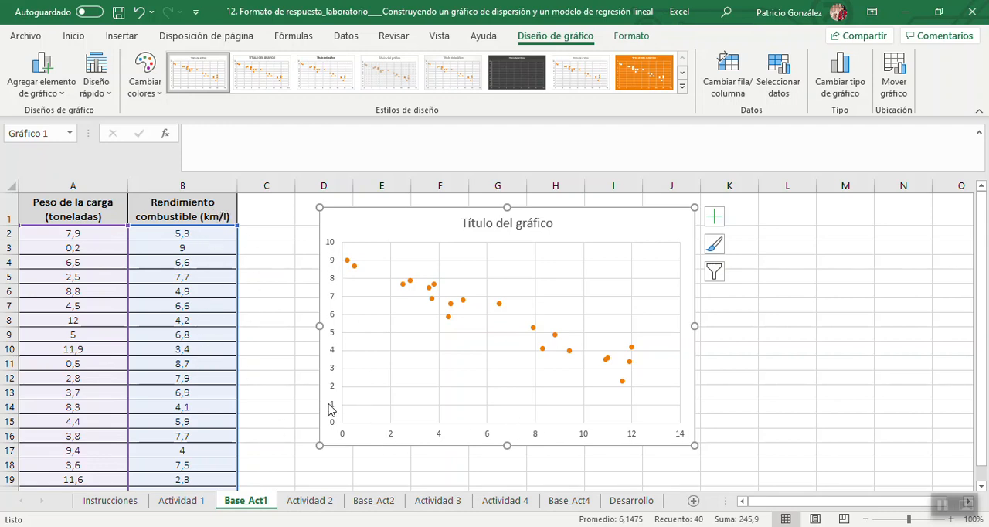
left_click(716, 216)
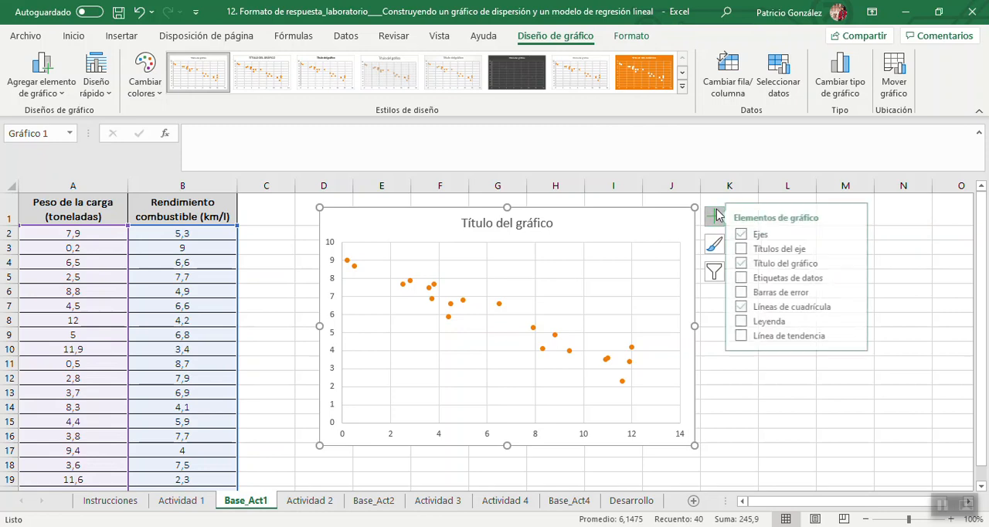
left_click(750, 251)
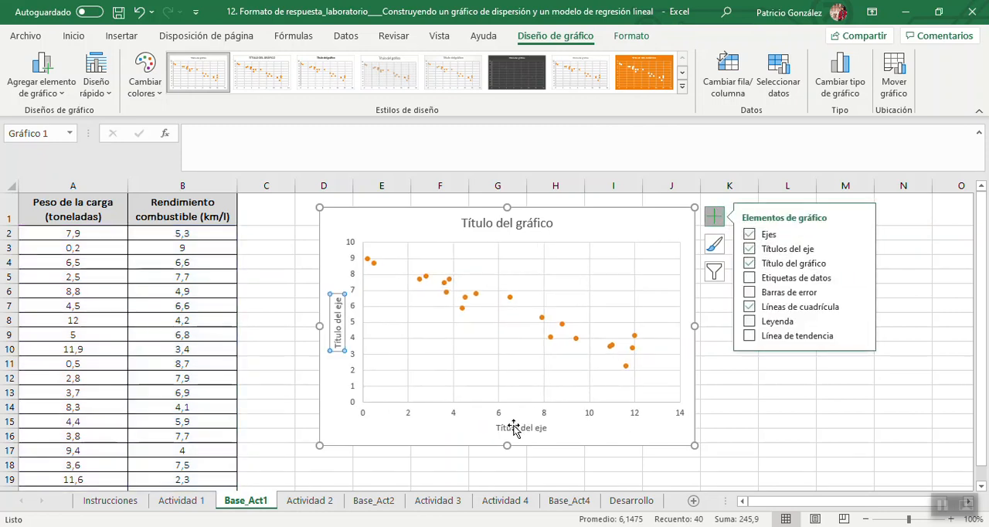
Set the chart's horizontal axis title to "Peso de la carga (ton)".
left_click(514, 429)
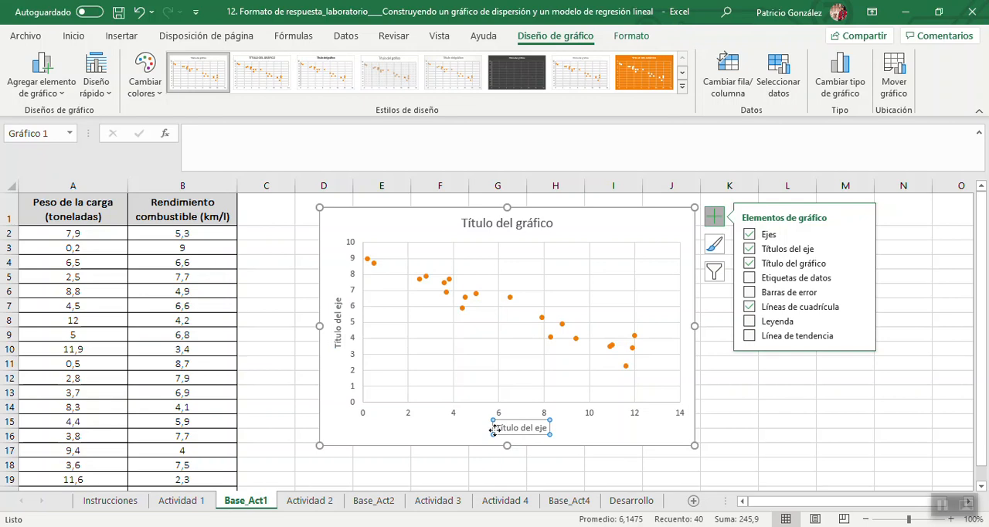
left_click(498, 427)
left_click_drag(498, 427, 555, 430)
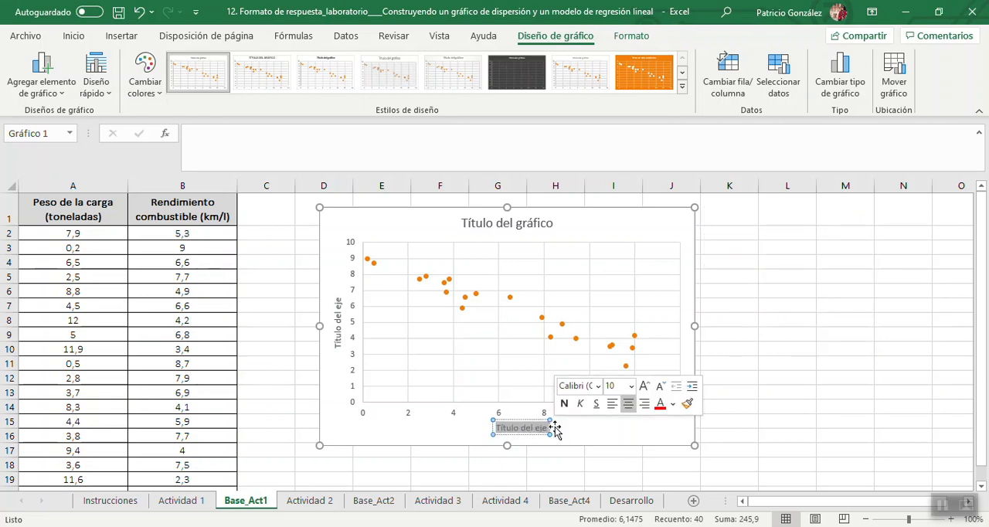
type("Peso")
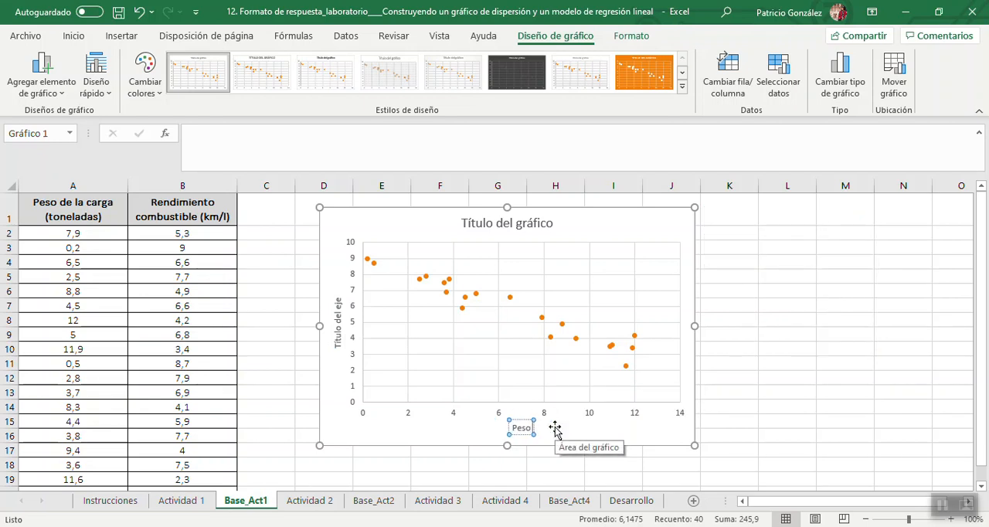
type(" de la carga")
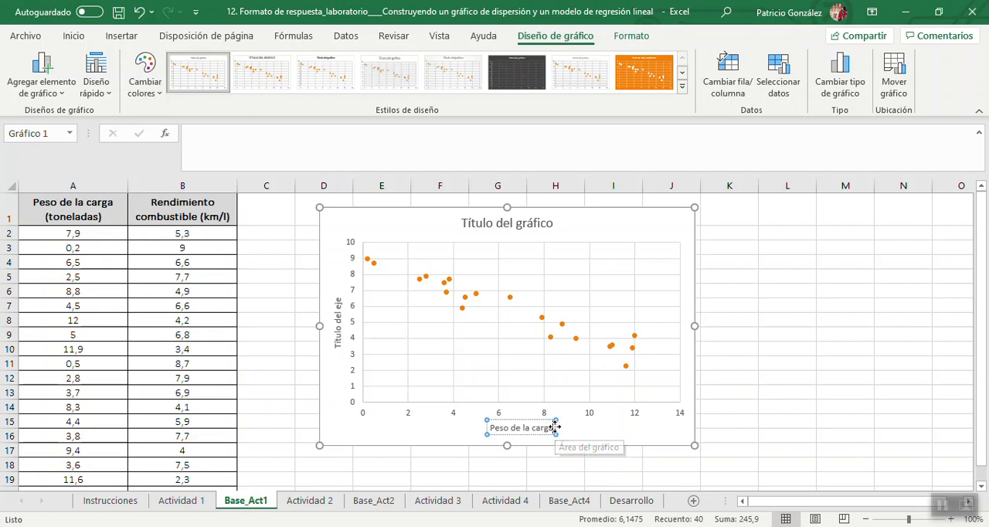
type(" (")
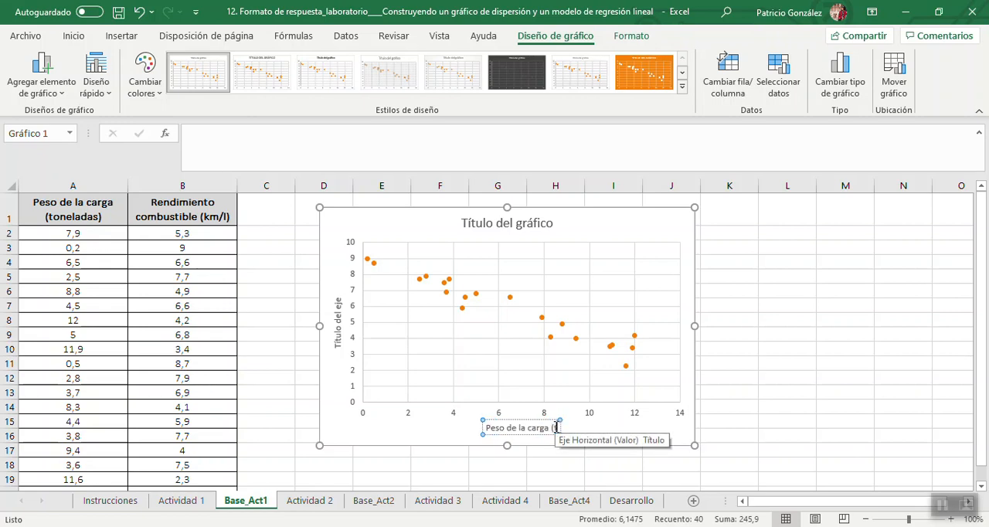
type("ton)")
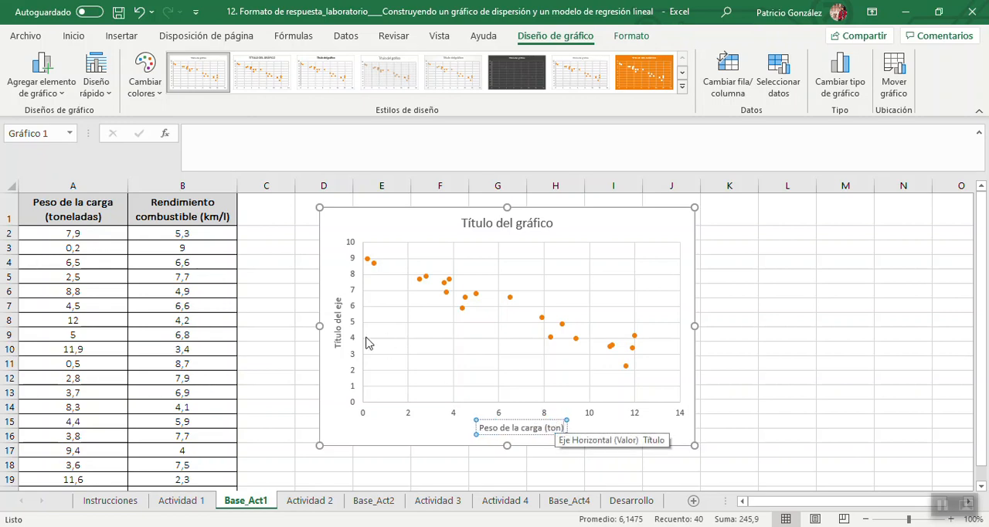
Set the chart's vertical axis title to "Rendimiento combustible (km/l)".
left_click(340, 319)
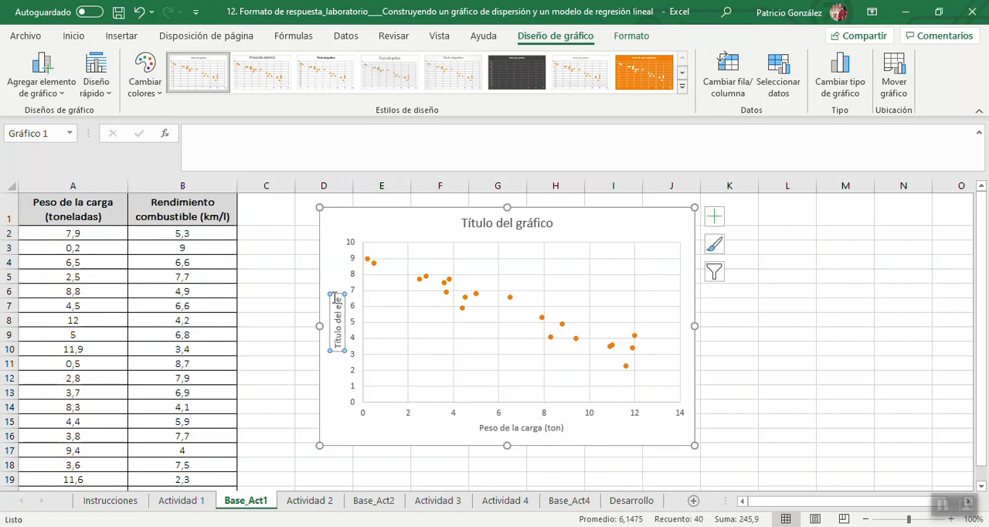
left_click_drag(338, 297, 338, 352)
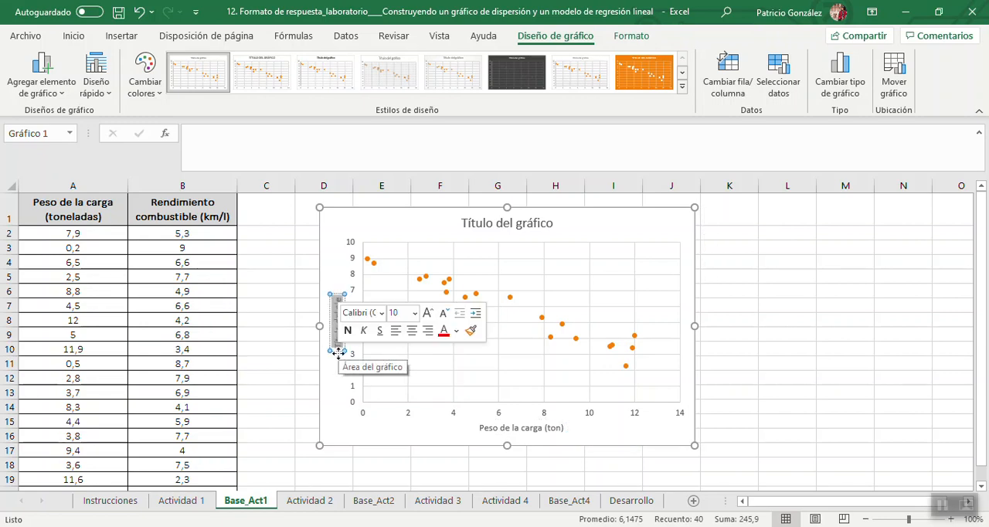
type("Rend")
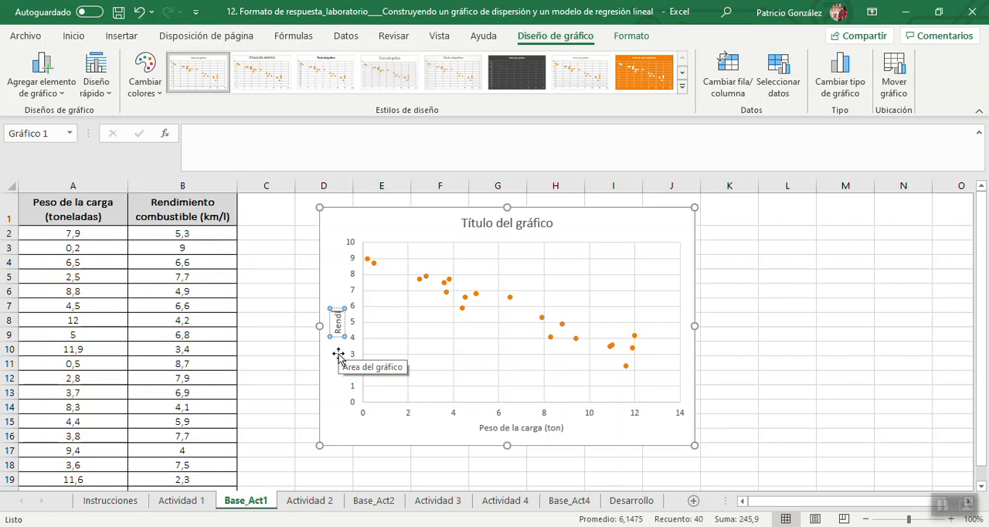
type("imiento co")
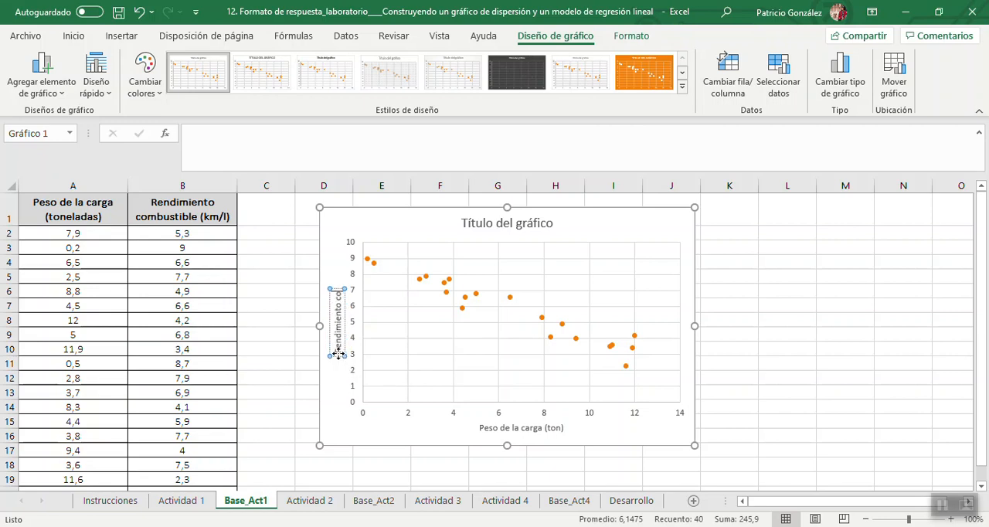
type("mbustible (")
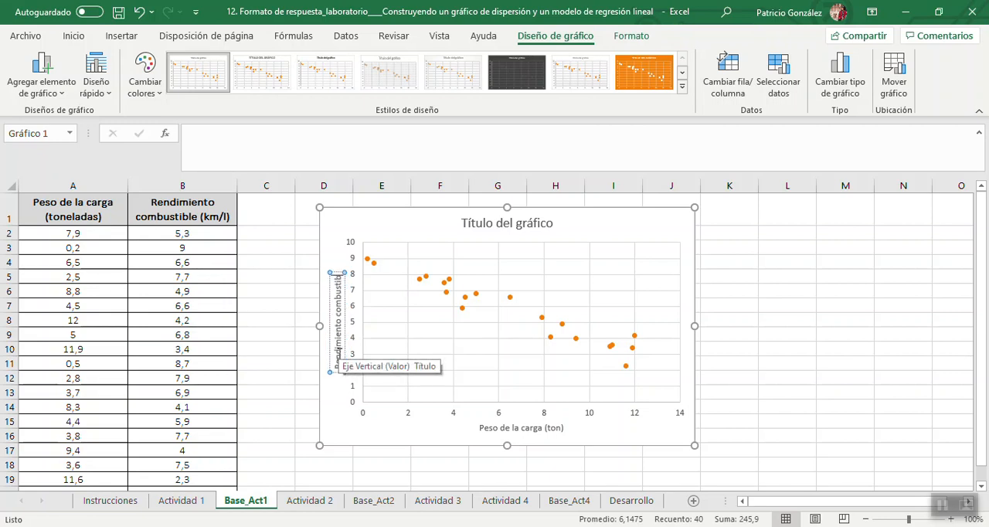
type("km")
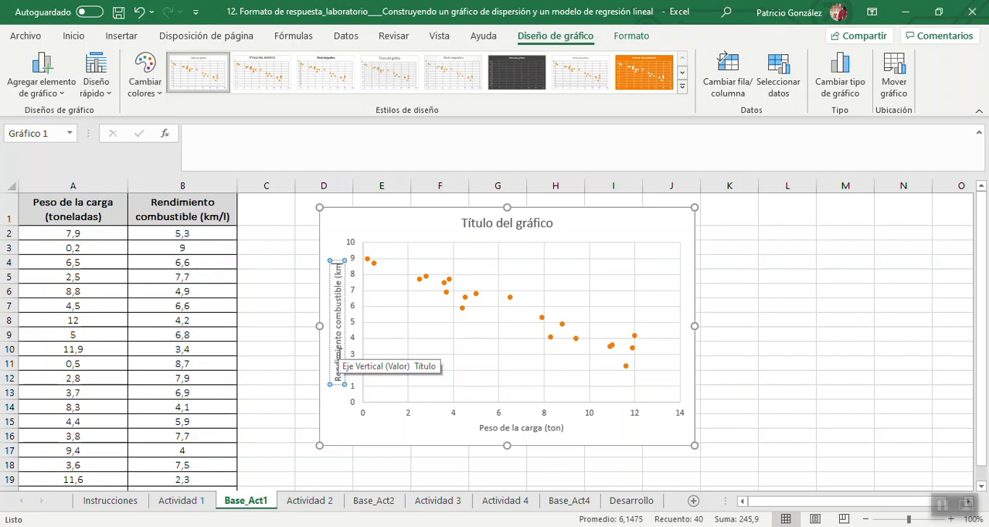
type("/l)")
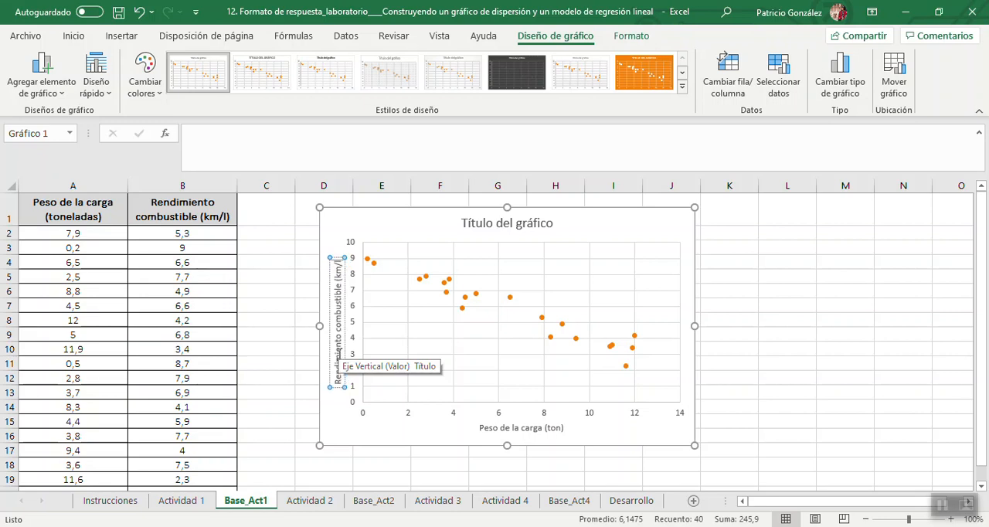
Set the chart title to "Relación entre Peso de la carga y el Rendimiento de combustible".
left_click(500, 224)
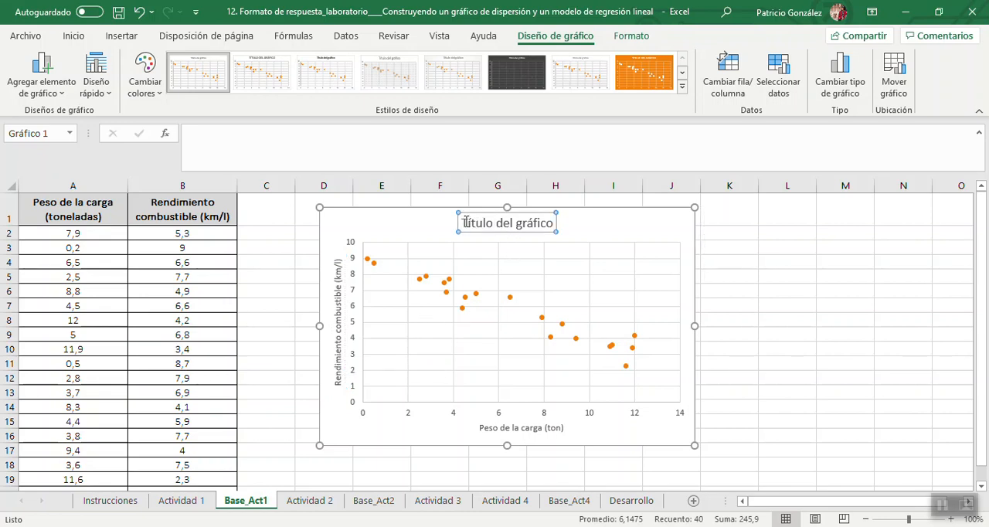
left_click_drag(466, 223, 547, 223)
type("Re")
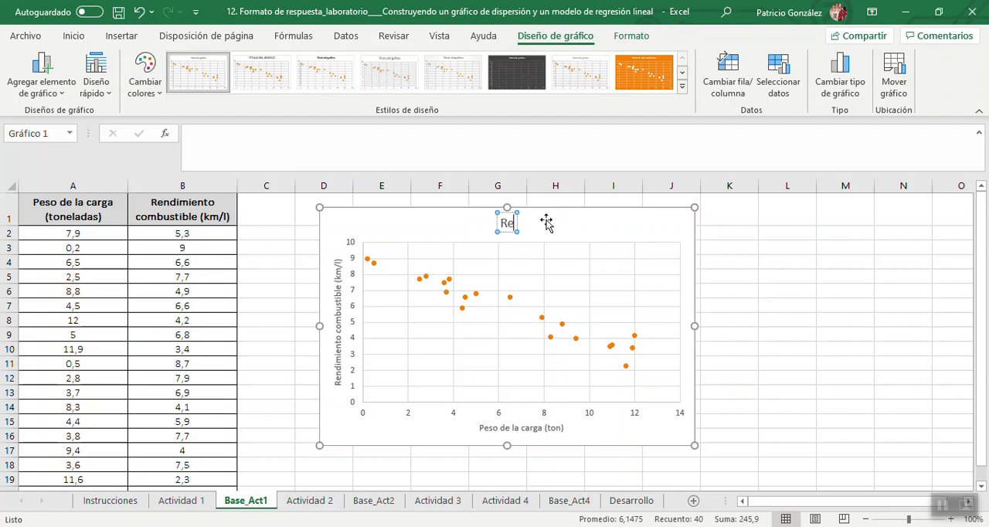
type("lació")
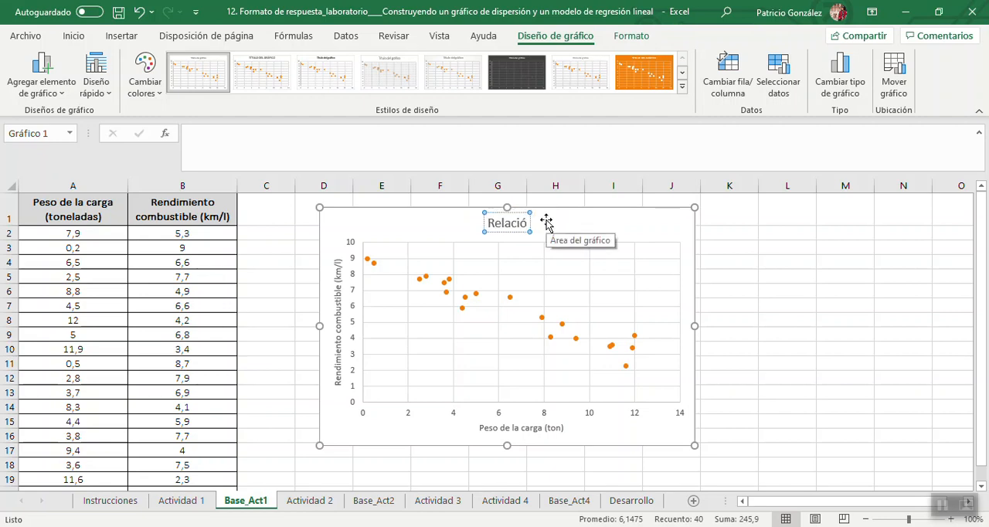
type("n entre")
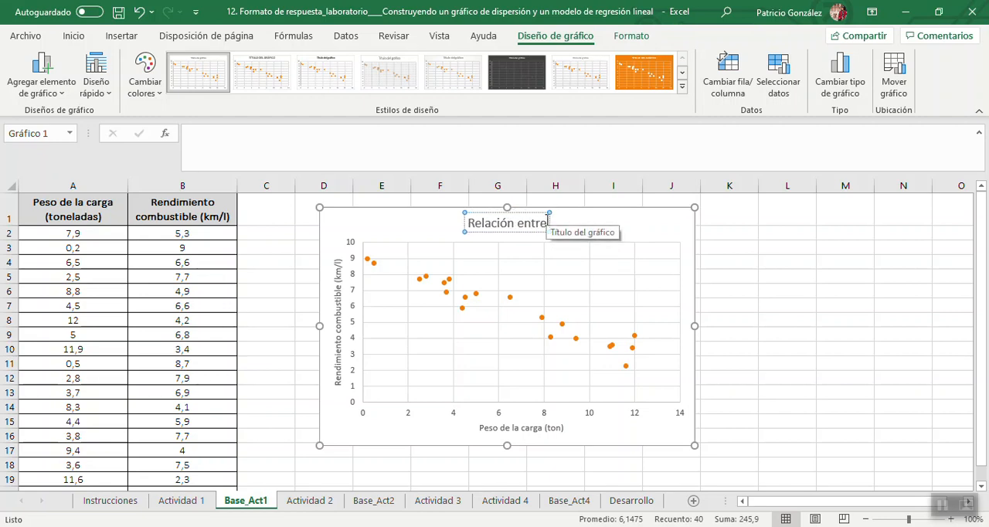
type(" Pes")
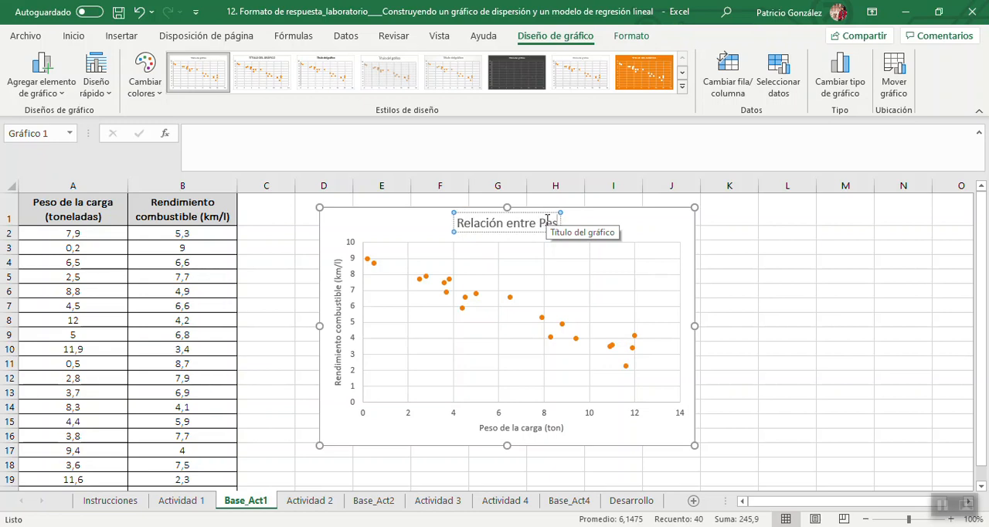
type("o d")
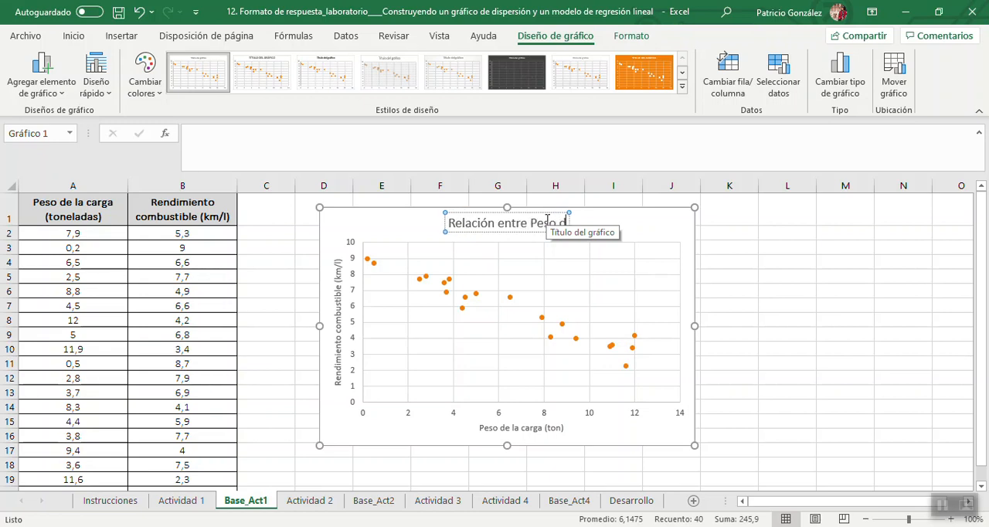
type("e la car")
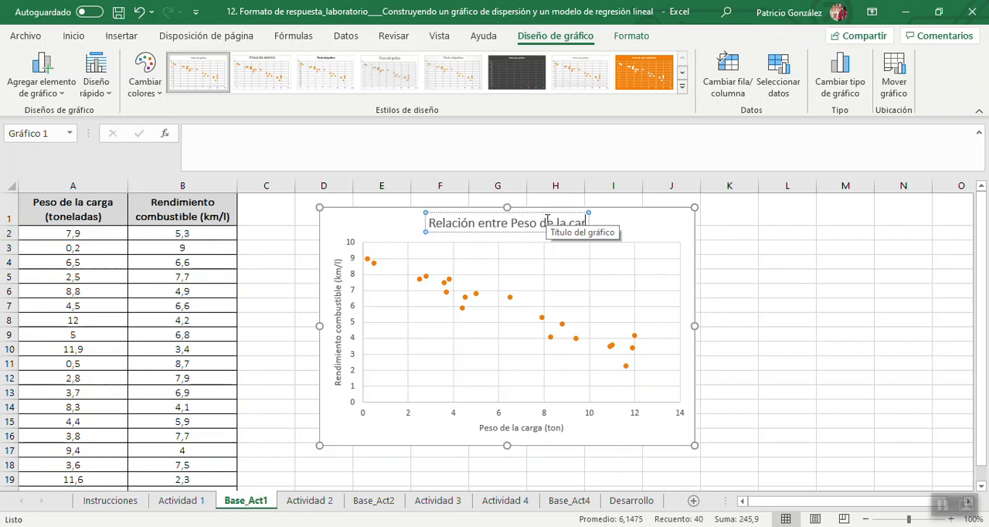
type("ga y el R")
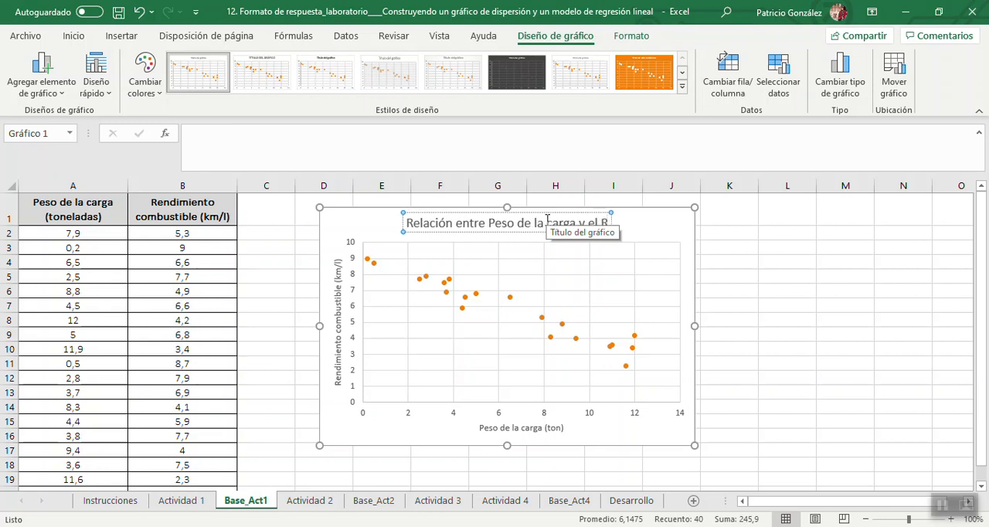
type("endimi")
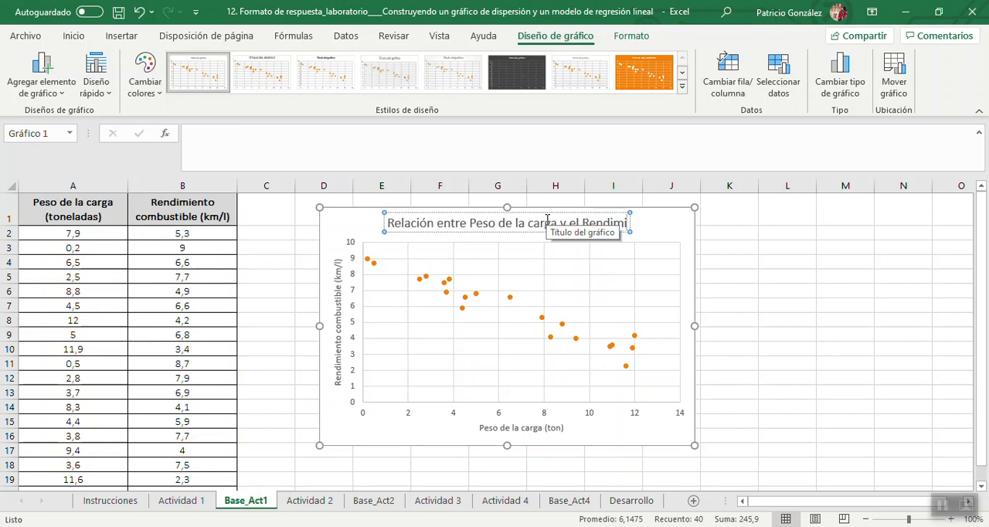
type("ento de com")
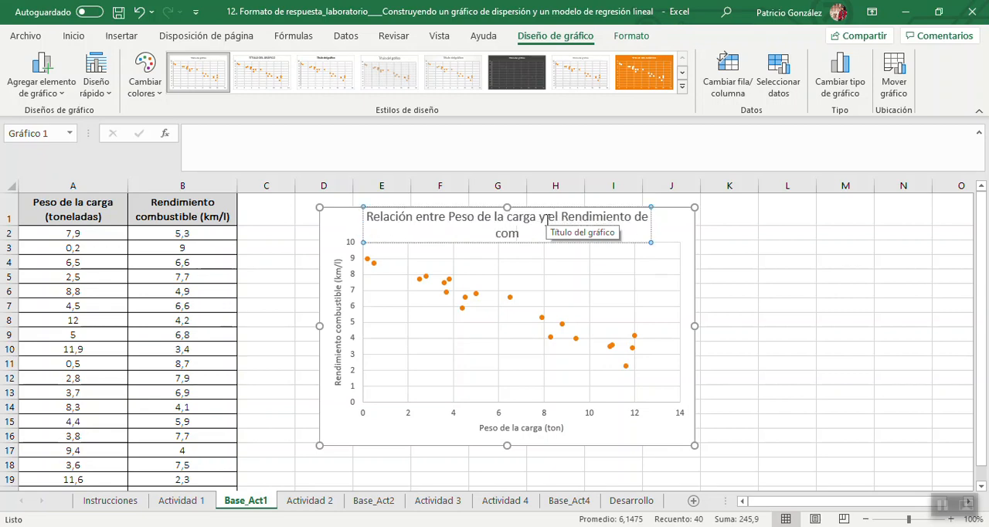
type("bustible")
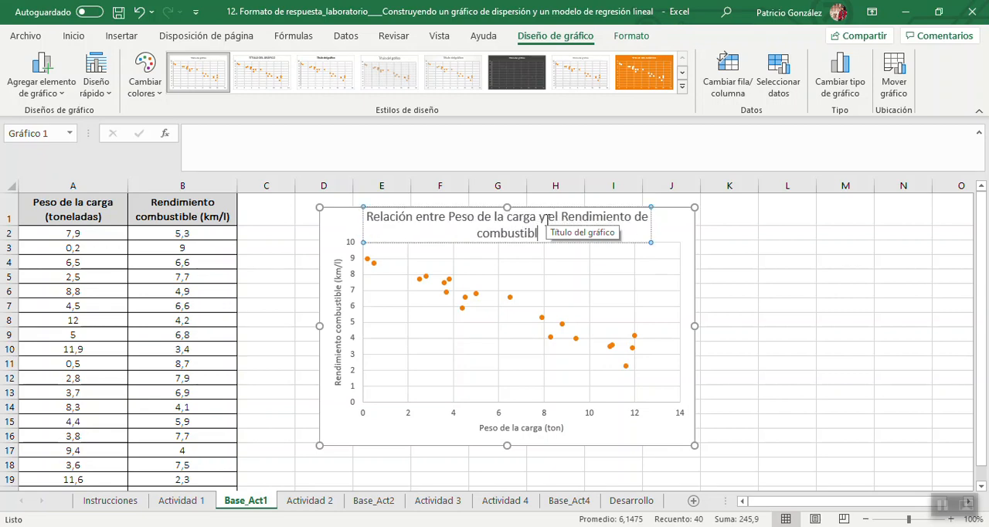
left_click(760, 281)
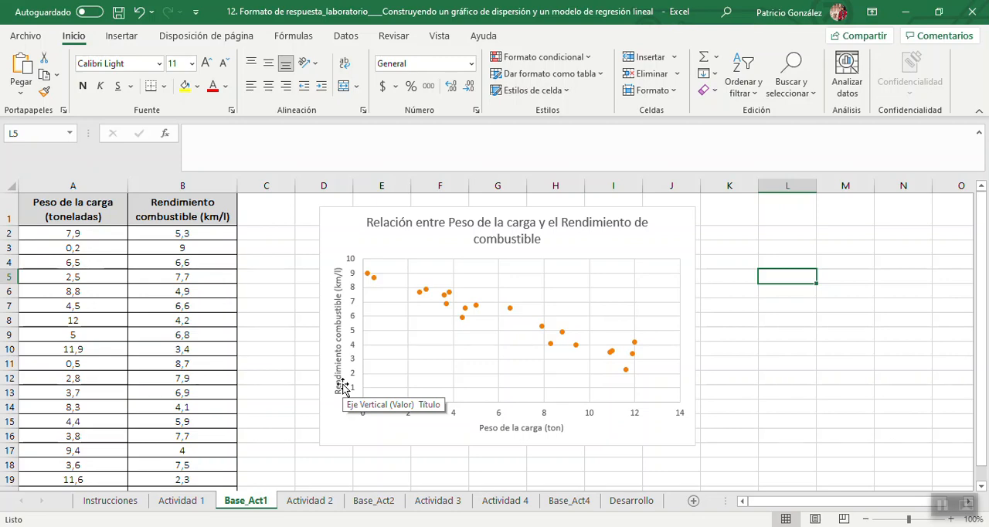
Review the covariance and correlation tasks on the Actividad 1 sheet, and return to Base_Act1.
left_click(184, 503)
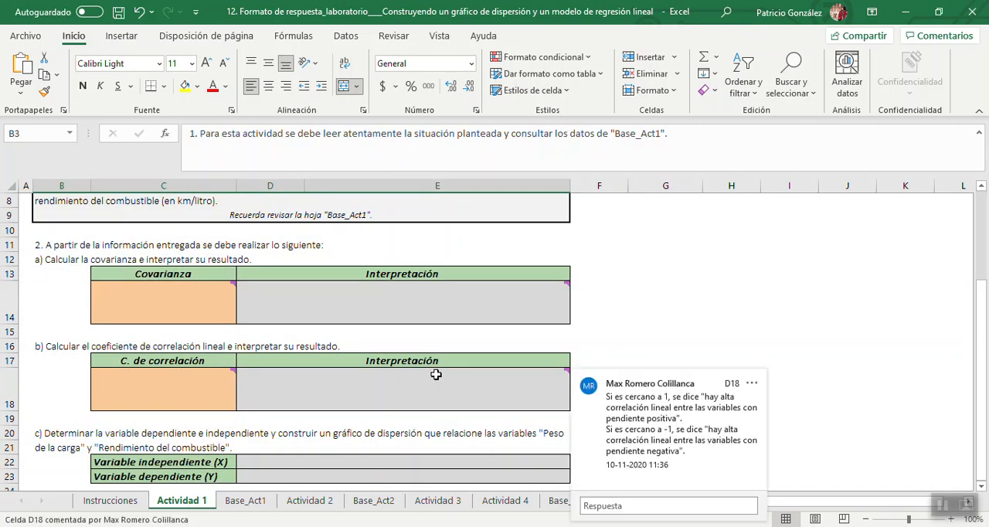
left_click(177, 308)
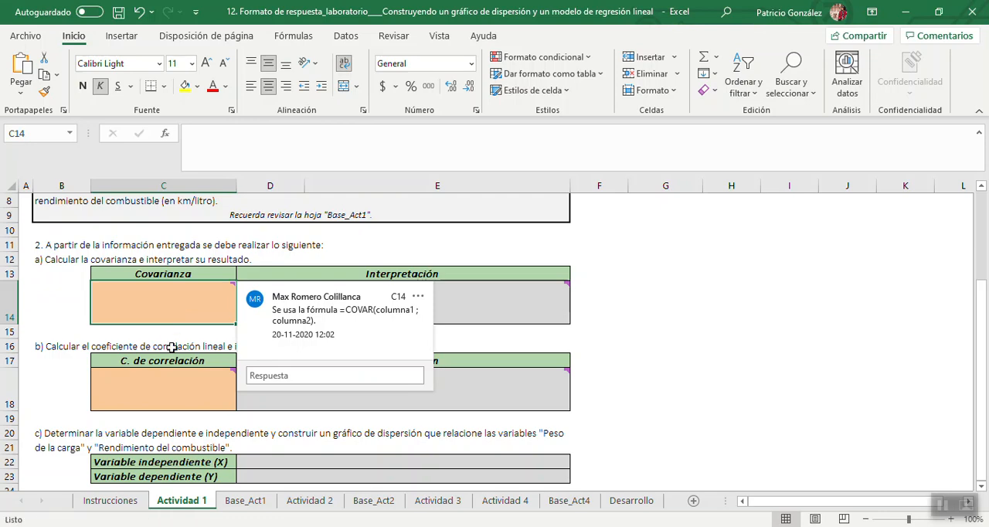
left_click(256, 504)
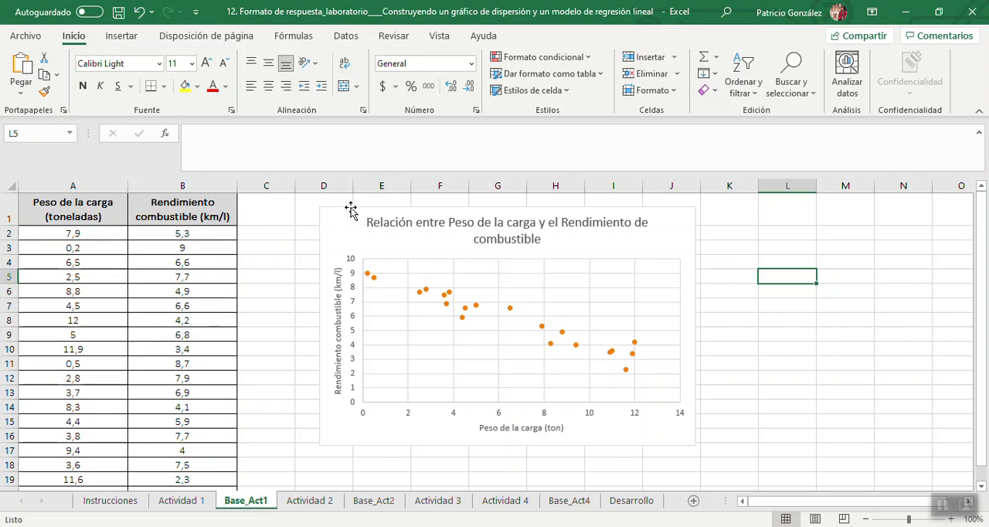
Move the scatter chart closer to the data, beginning in column C at row 1, and enter the label "Covarianza" in J4.
left_click_drag(351, 210, 290, 201)
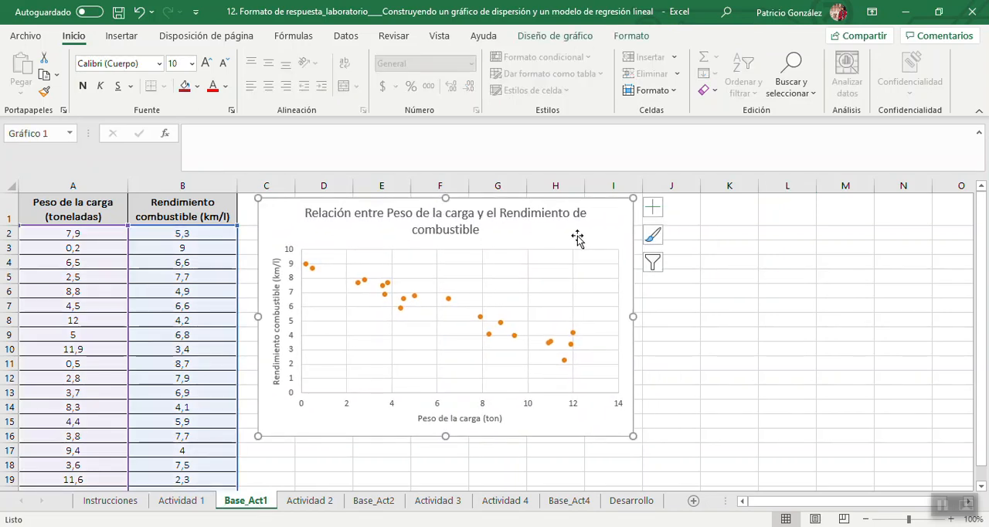
left_click(683, 268)
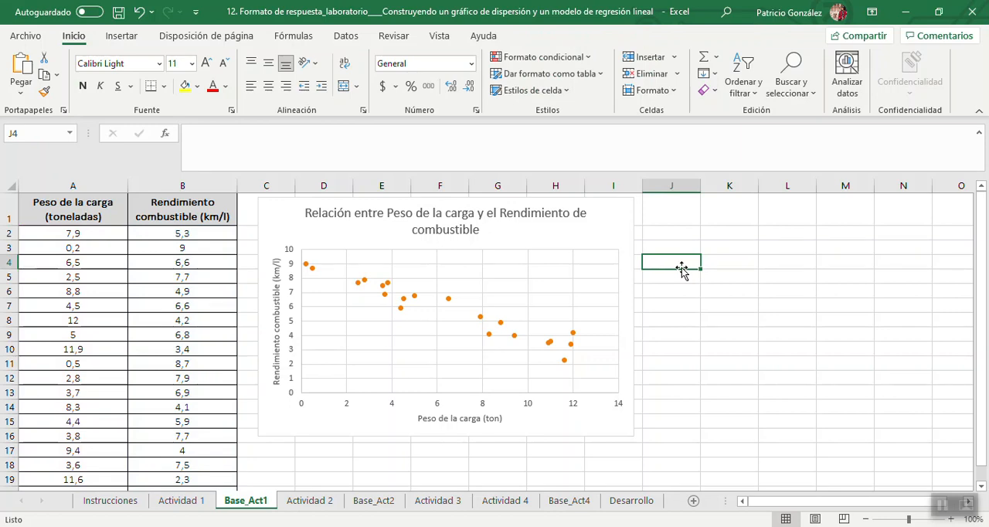
type("Cov")
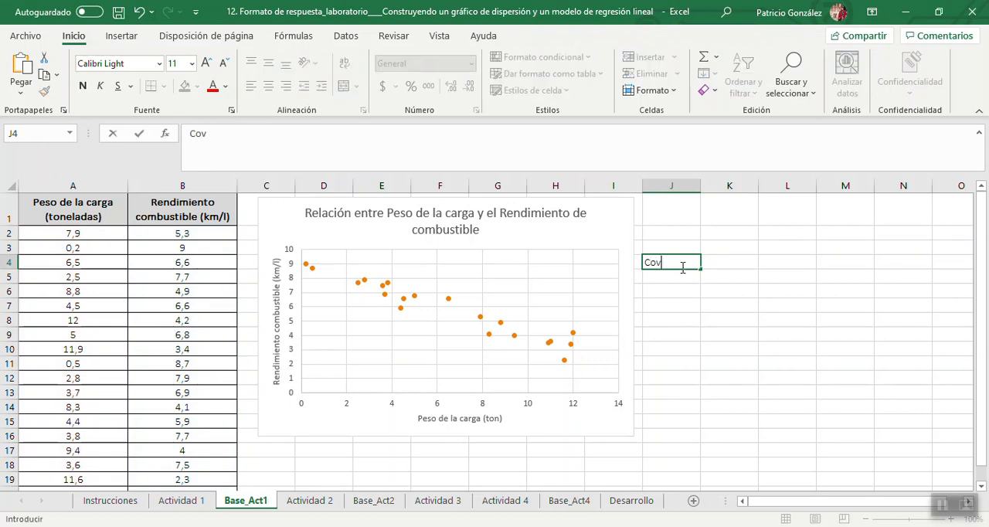
type("arianza")
key("Tab")
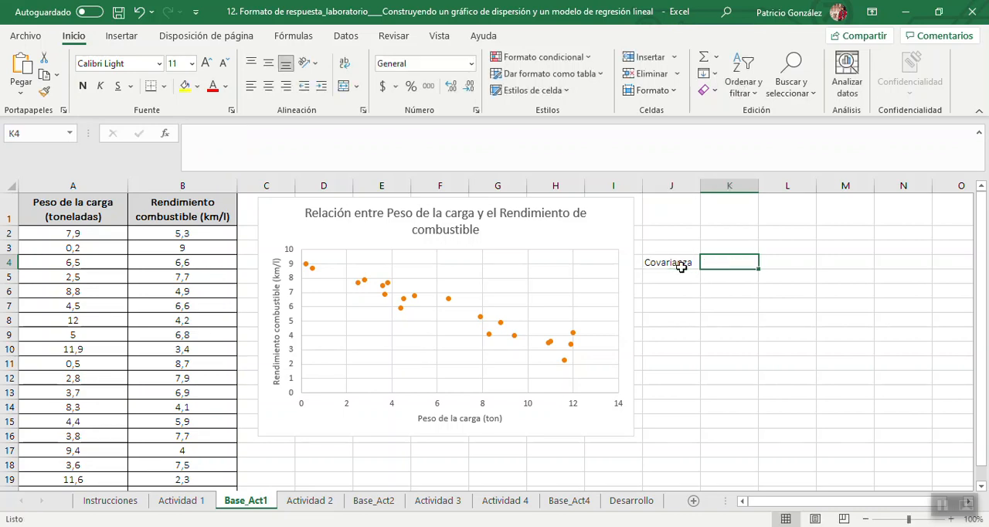
Calculate the covariance of load weight and fuel efficiency in K4 with =COVAR(A2:A21;B2:B21).
type("=CO")
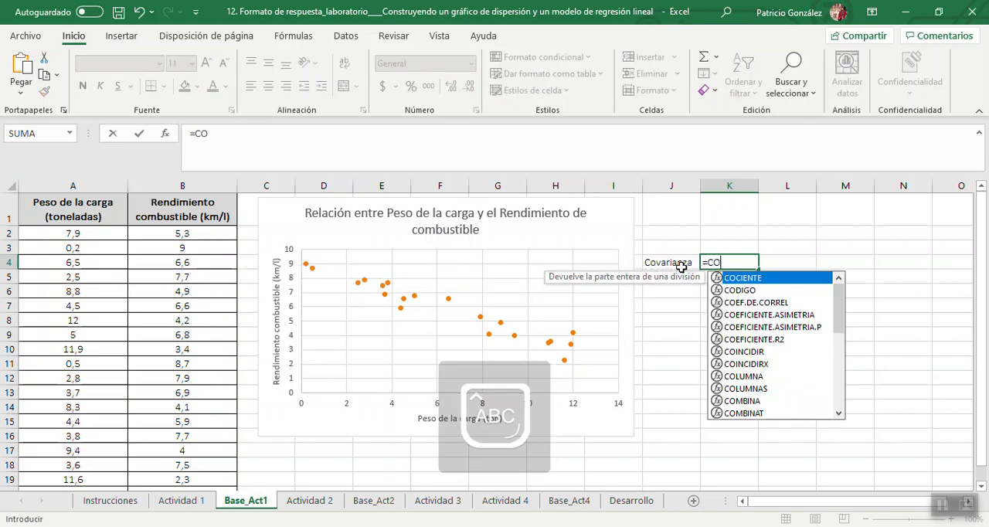
type("VAR(")
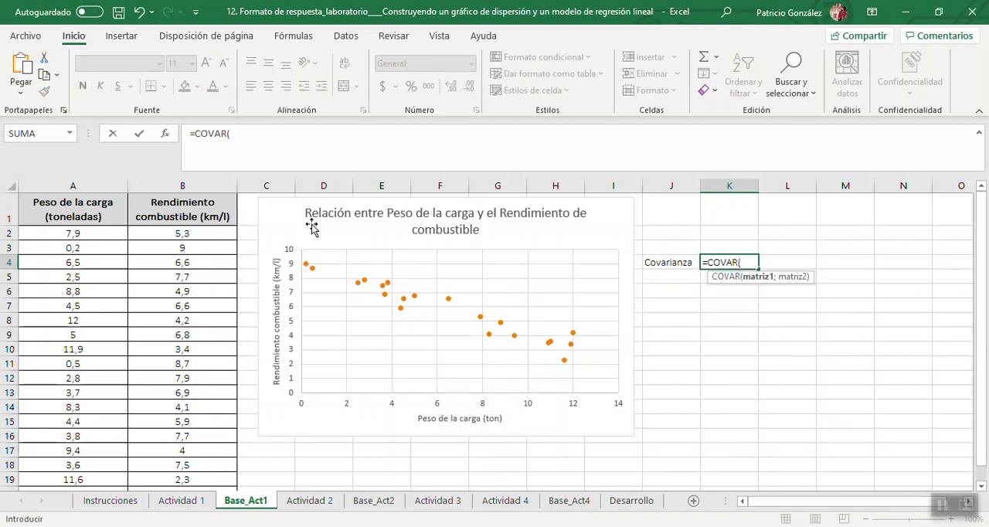
left_click(114, 234)
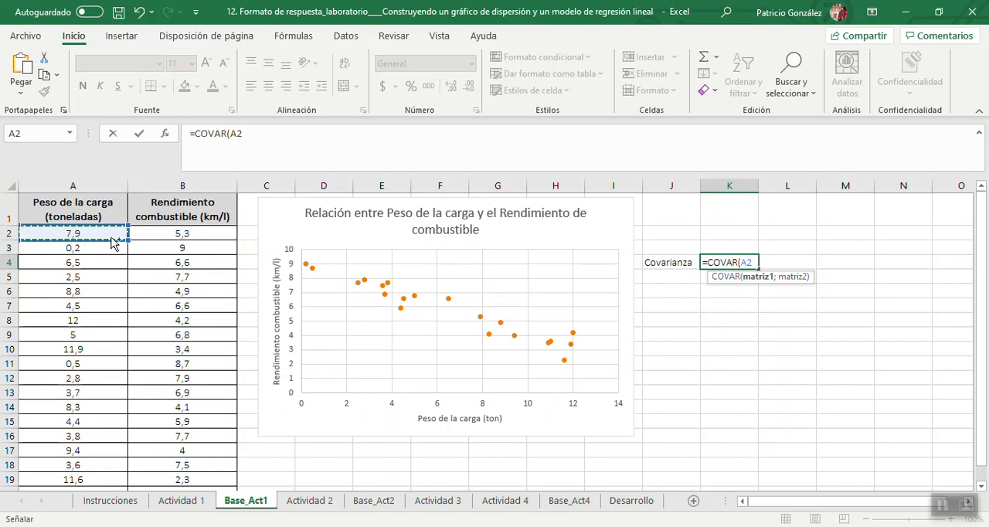
key("ctrl+shift+Down")
type(";")
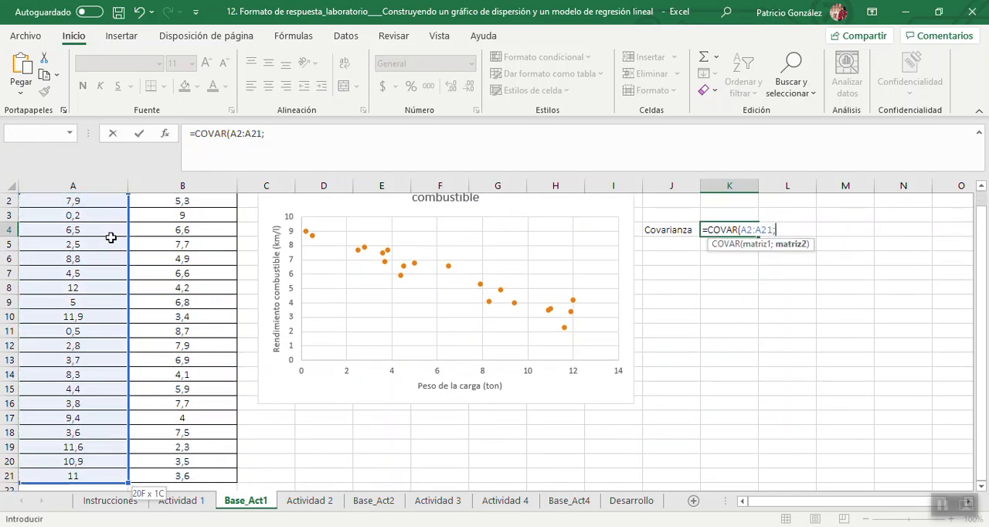
left_click_drag(984, 263, 983, 214)
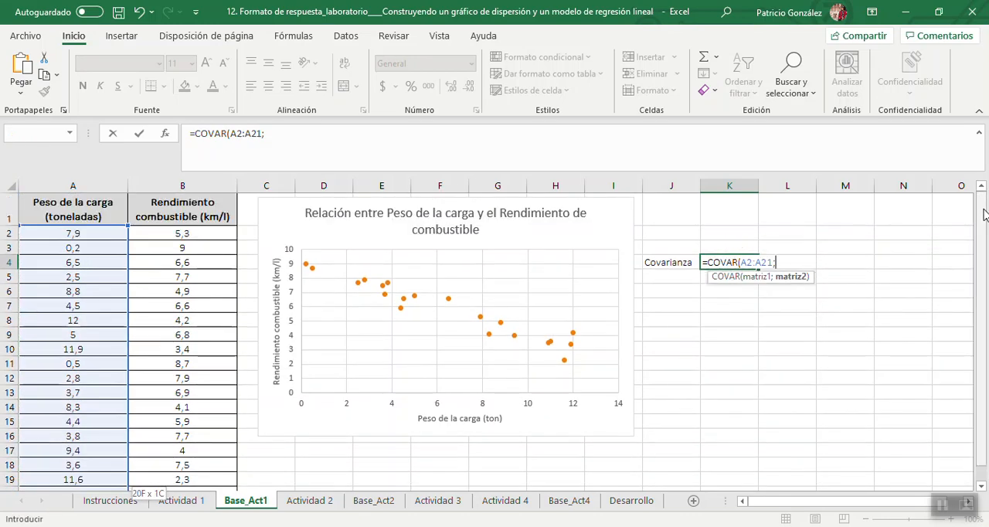
left_click(210, 233)
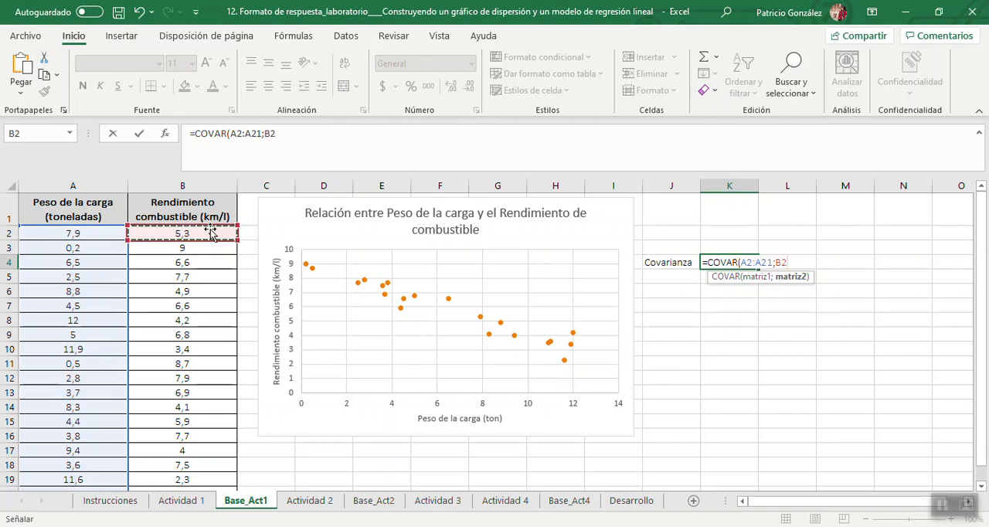
key("ctrl+shift+Down")
type(")")
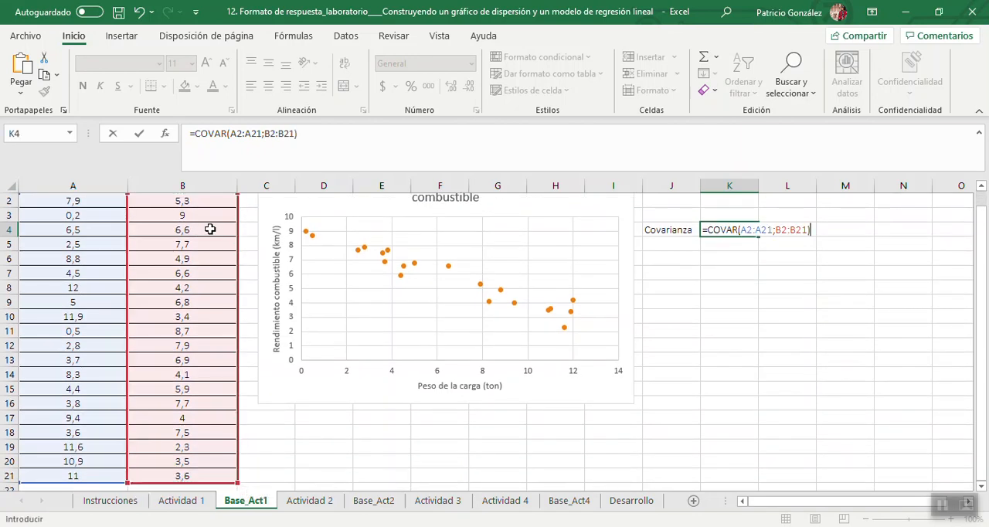
key("Return")
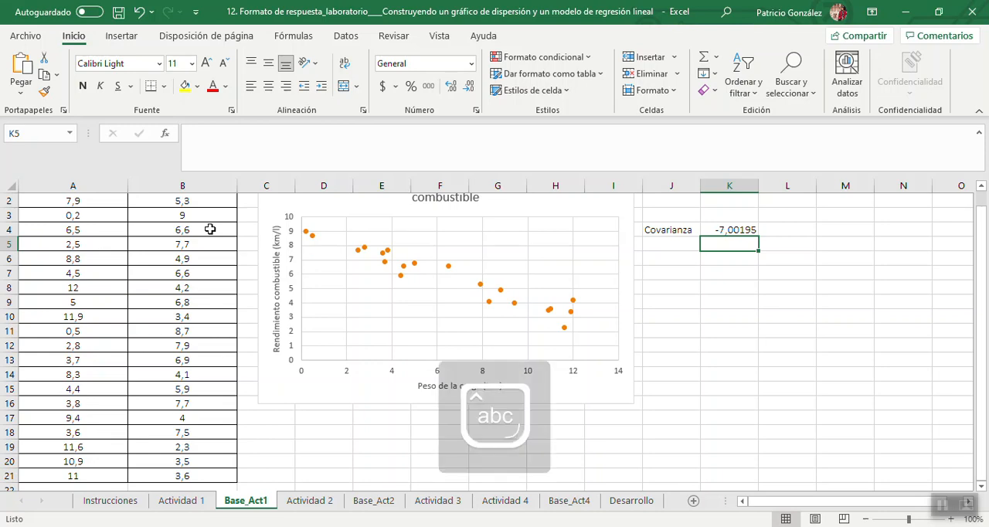
Enter the interpretation "Relación inversa entre las variables" in K5, below the covariance result.
type("Relaci")
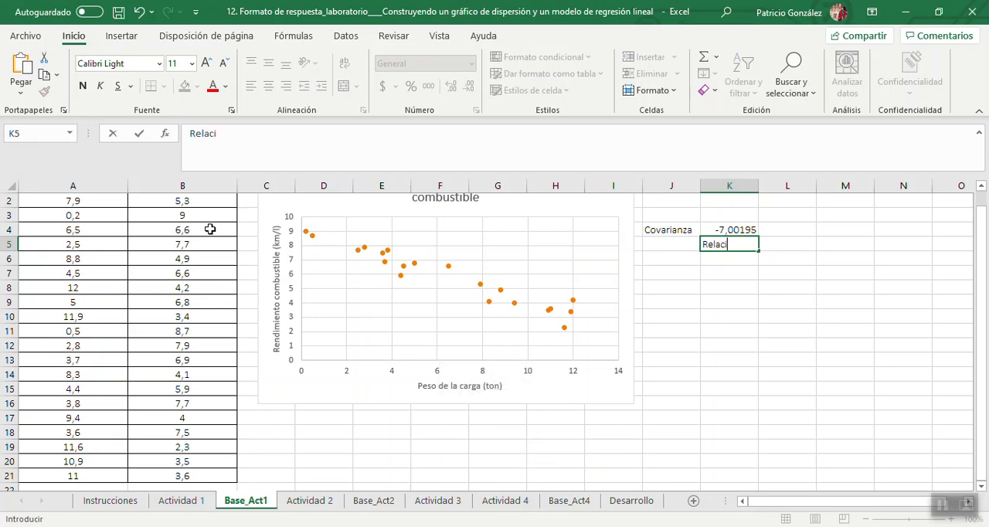
type("ón inversa entre ")
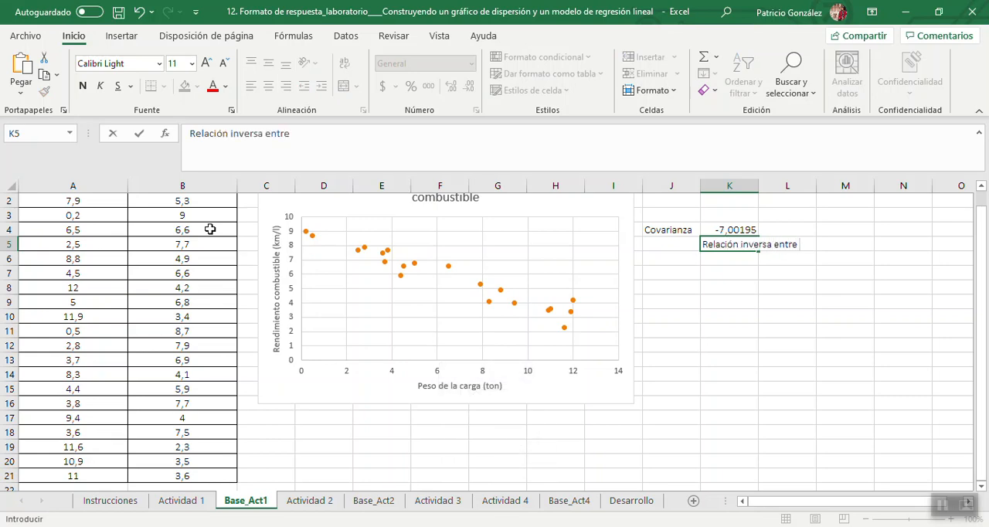
type("las variab")
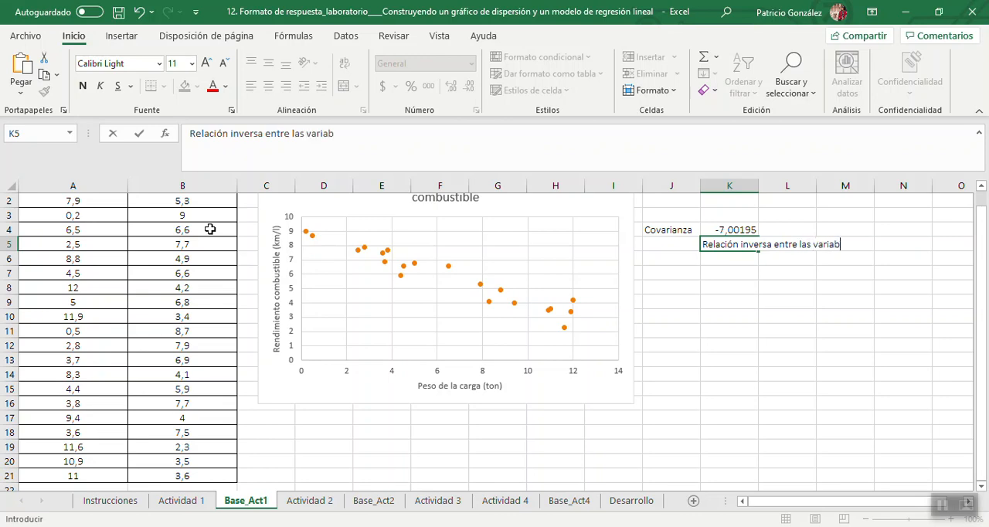
type("les")
key("Return")
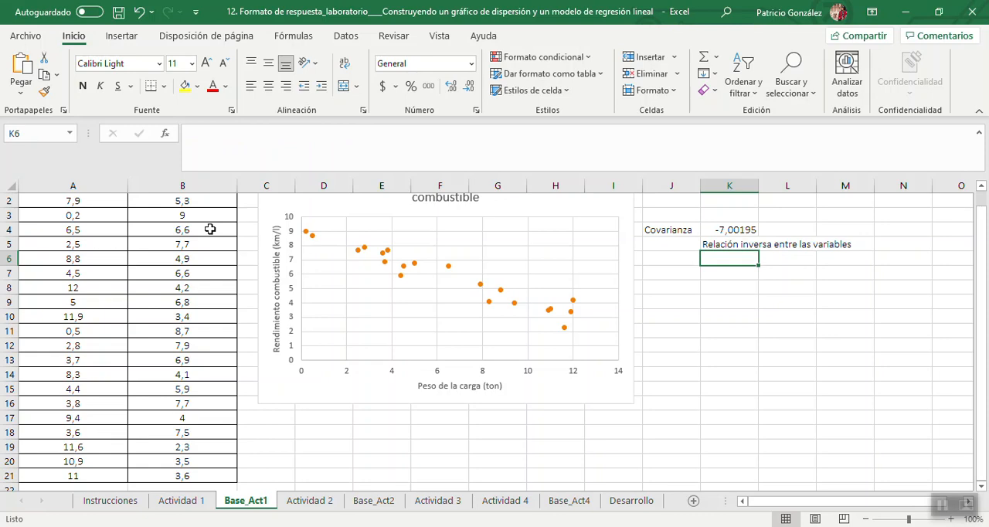
Enter "Si aumenta el peso de la carga, disminuye el rendimiento de combustible" in K6 as the second line of the covariance interpretation.
type("Si aum")
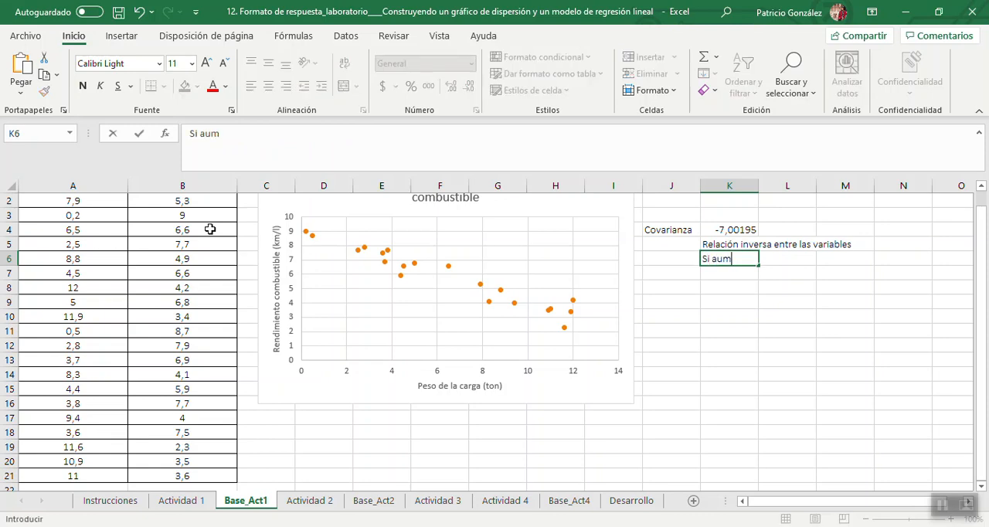
type("enta el peso de la ca")
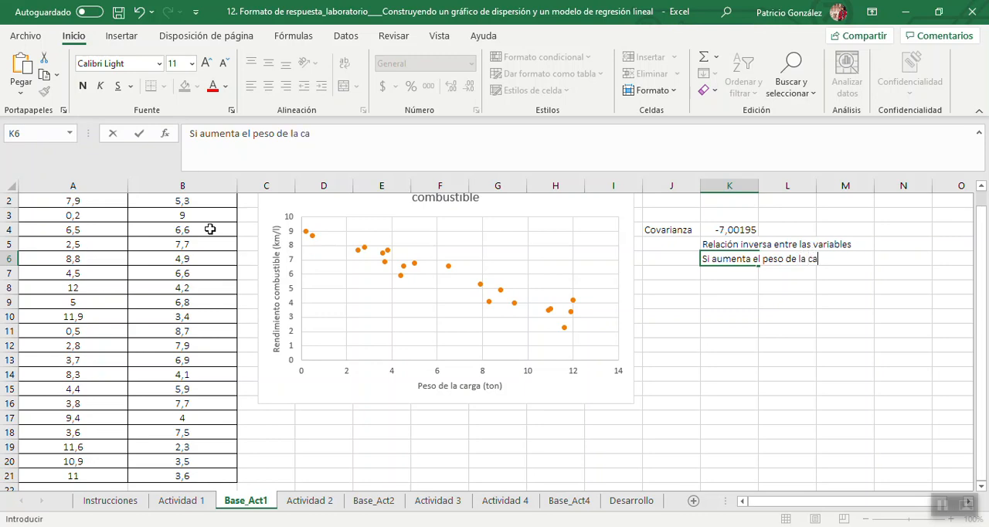
type("rga, disminuy")
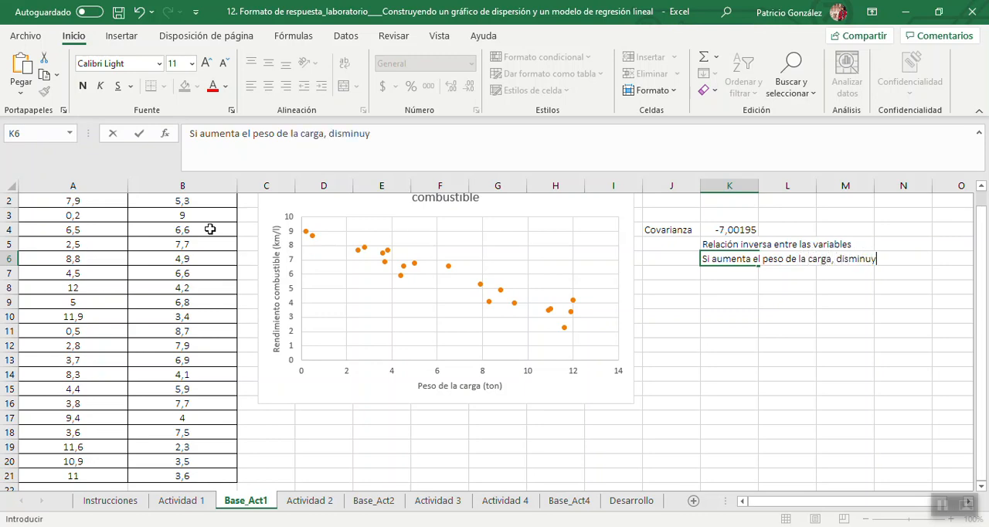
type("e el rendimie")
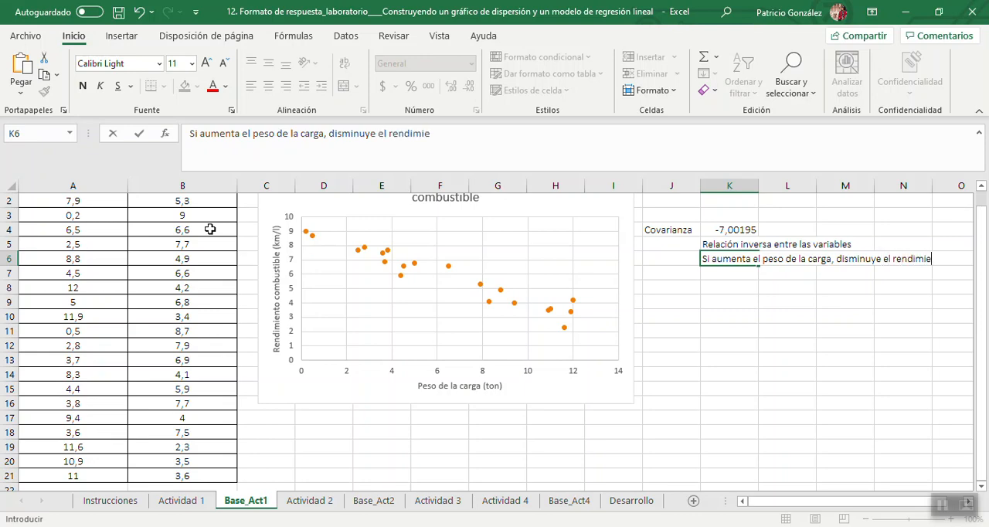
type("nto de combustible.")
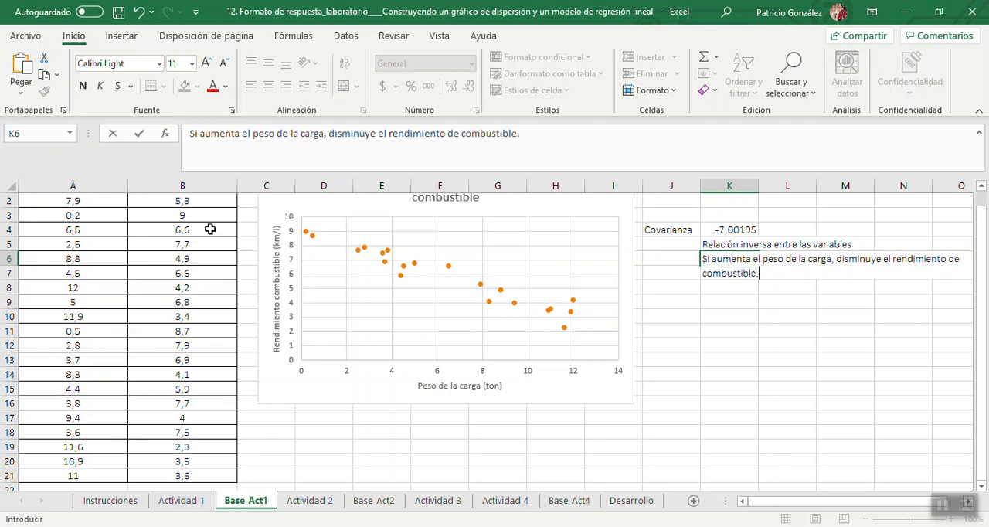
key("Return")
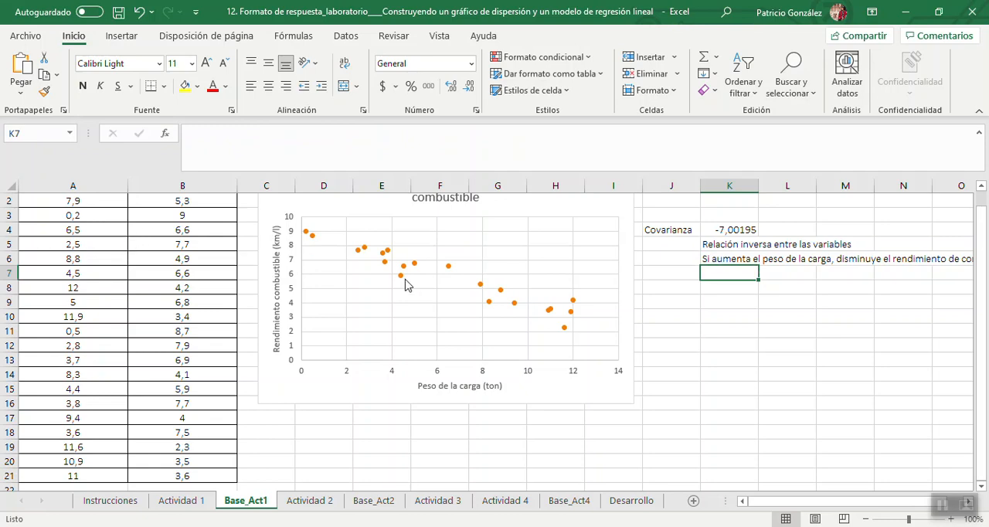
Check the covariance interpretation note and the correlation coefficient task on the Actividad 1 sheet, and return to Base_Act1.
left_click(177, 503)
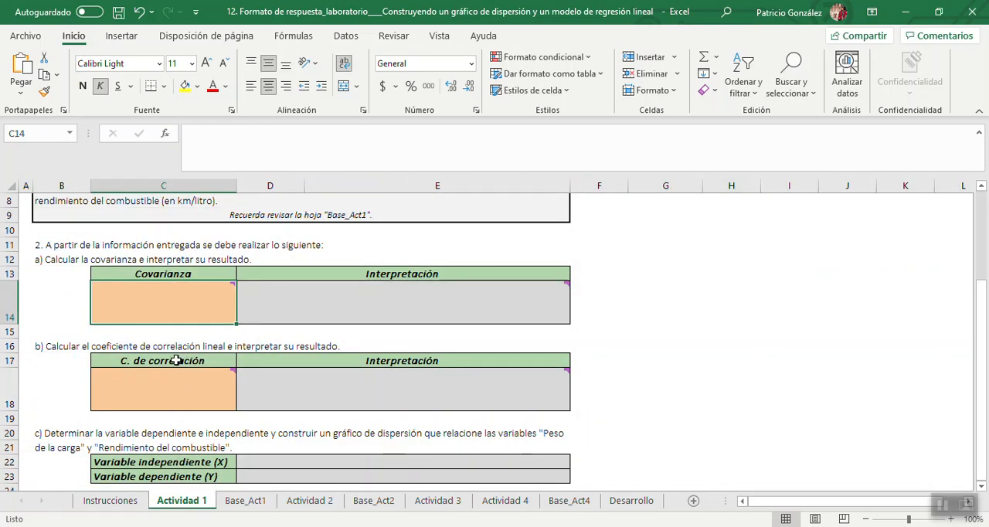
mouse_move(158, 305)
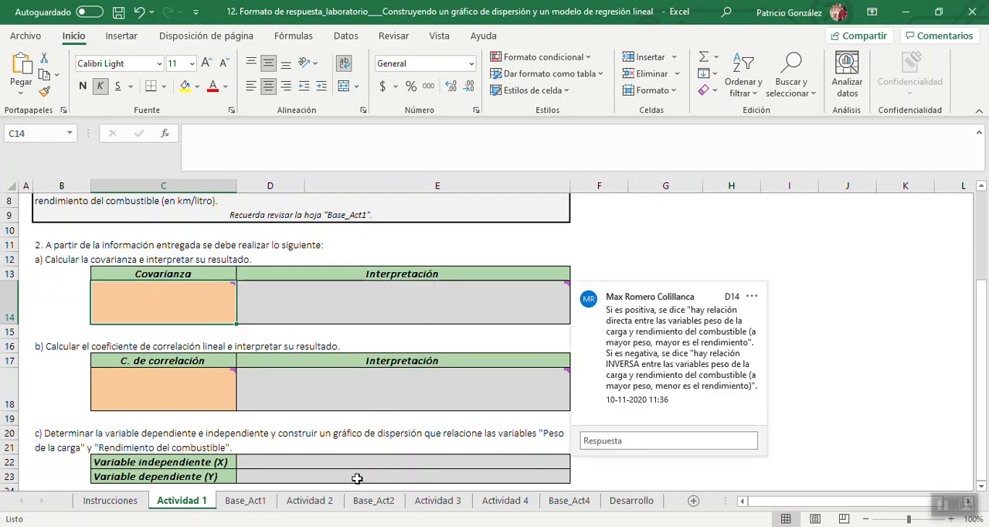
left_click(246, 502)
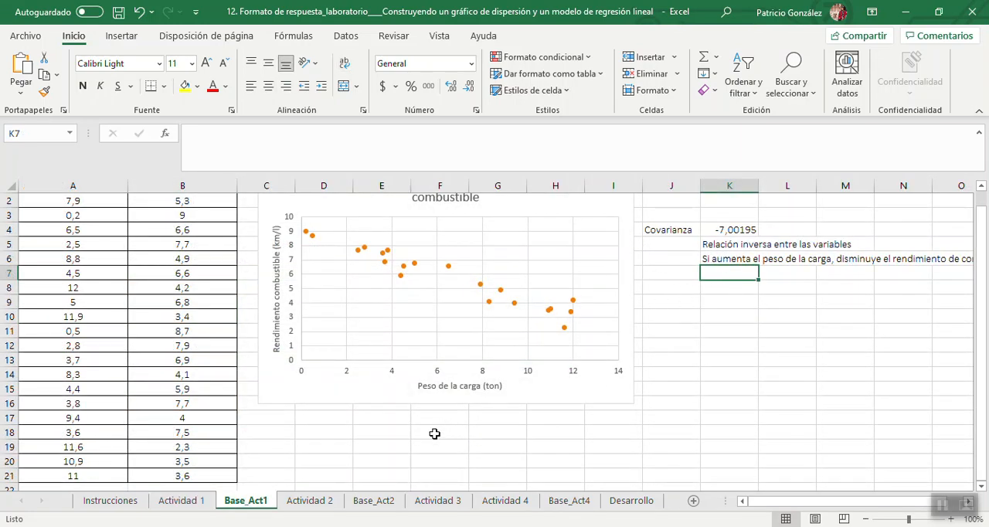
left_click(183, 502)
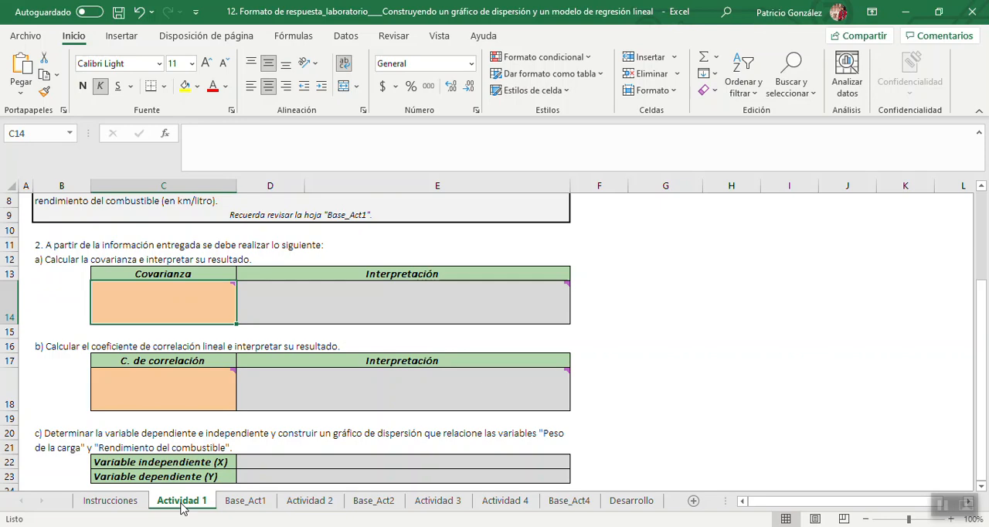
left_click(244, 502)
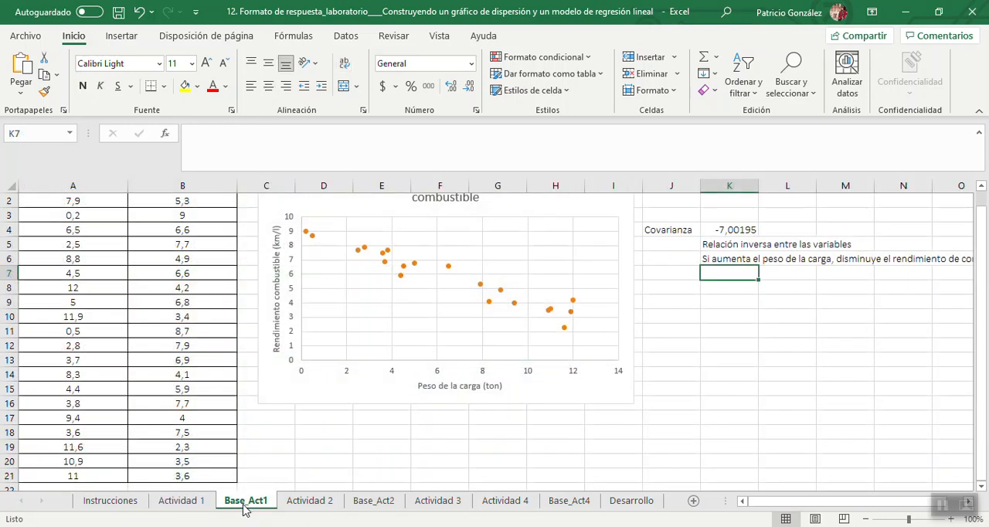
Label the correlation result with "Coeficiente" in J8 and "Correlación" in J9.
left_click(674, 290)
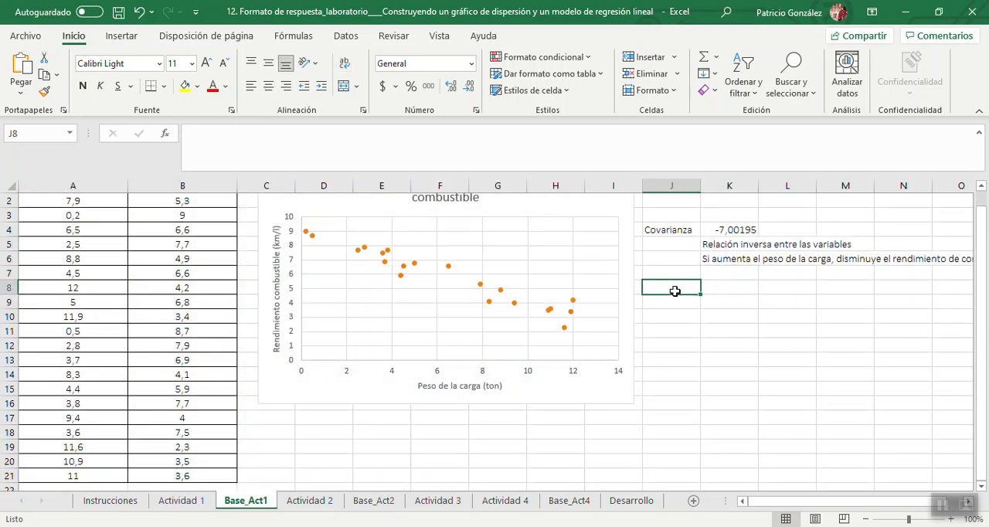
type("C")
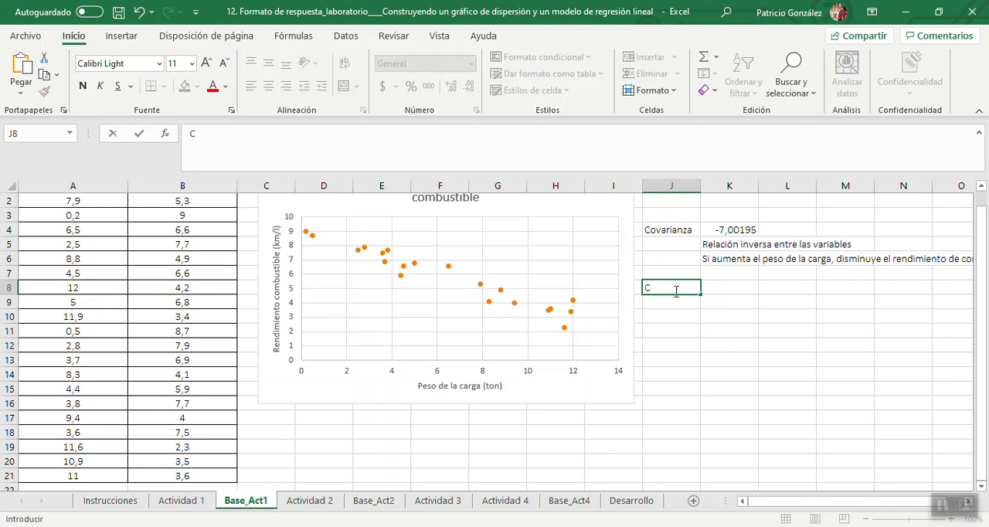
type("oeficiente")
key("Return")
type("Corre")
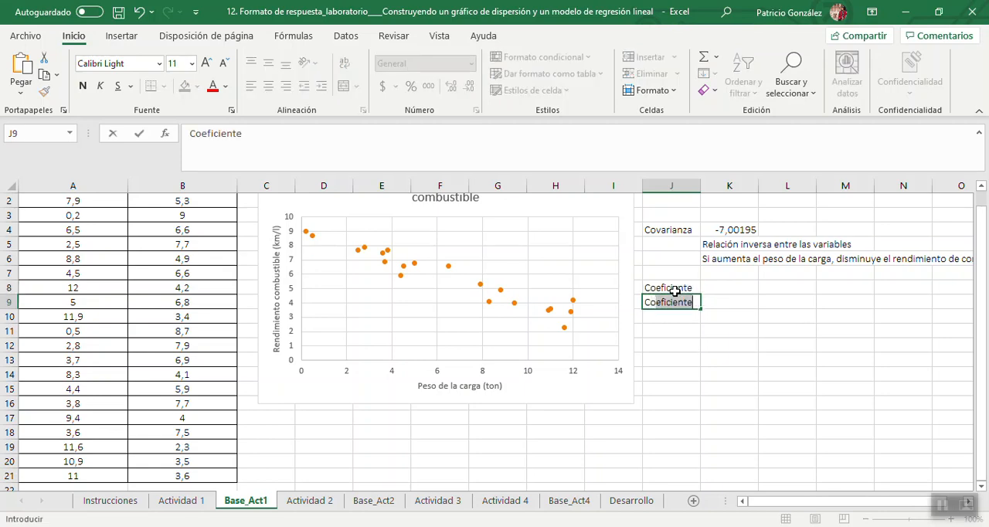
type("lac")
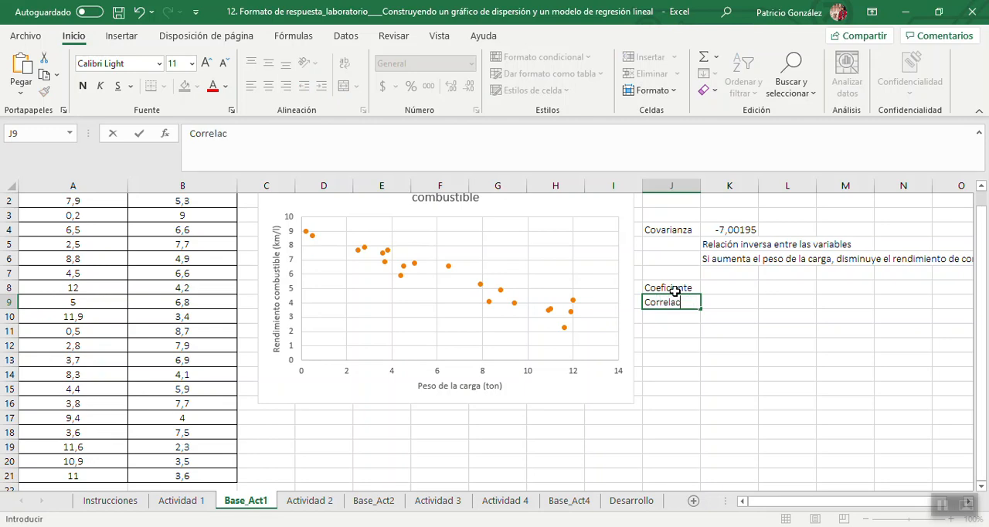
type("ión")
key("Tab")
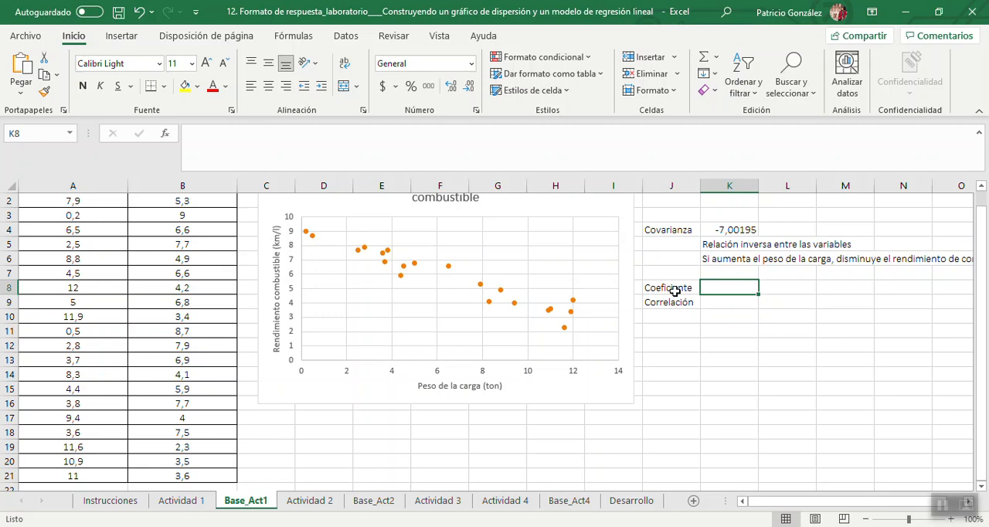
Calculate the correlation coefficient of load weight and fuel efficiency in K8 with =COEF.DE.CORREL(A2:A21;B2:B21).
type("=")
key("Caps_Lock")
type("C")
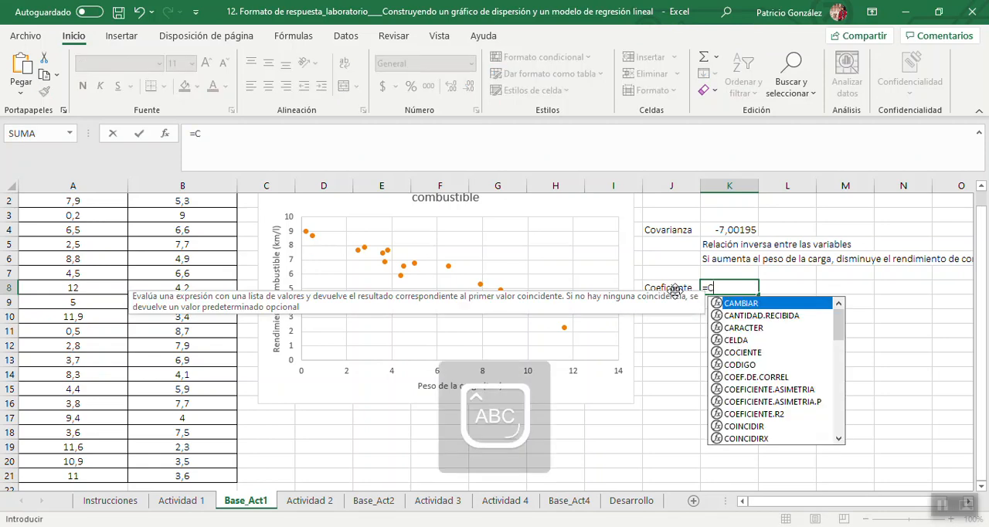
type("OEF")
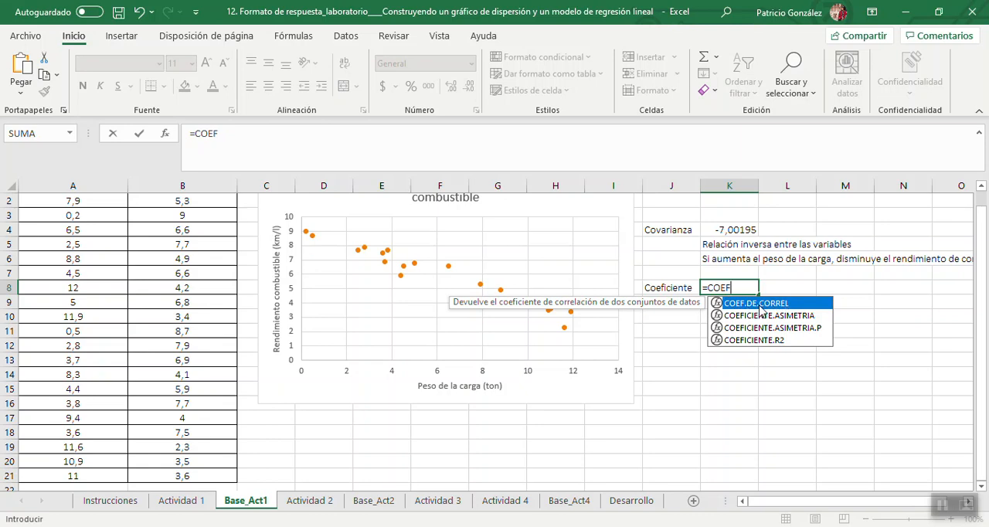
double_click(779, 304)
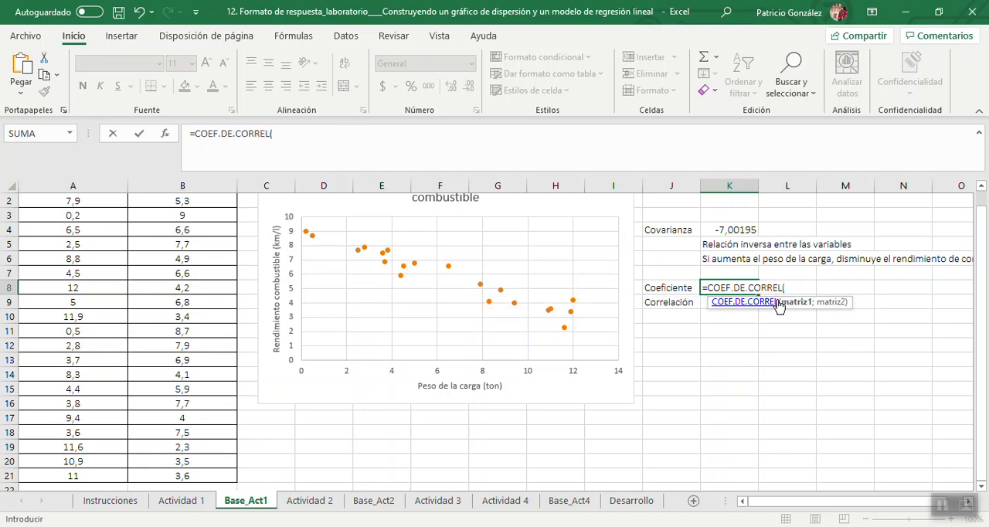
left_click_drag(979, 305, 980, 245)
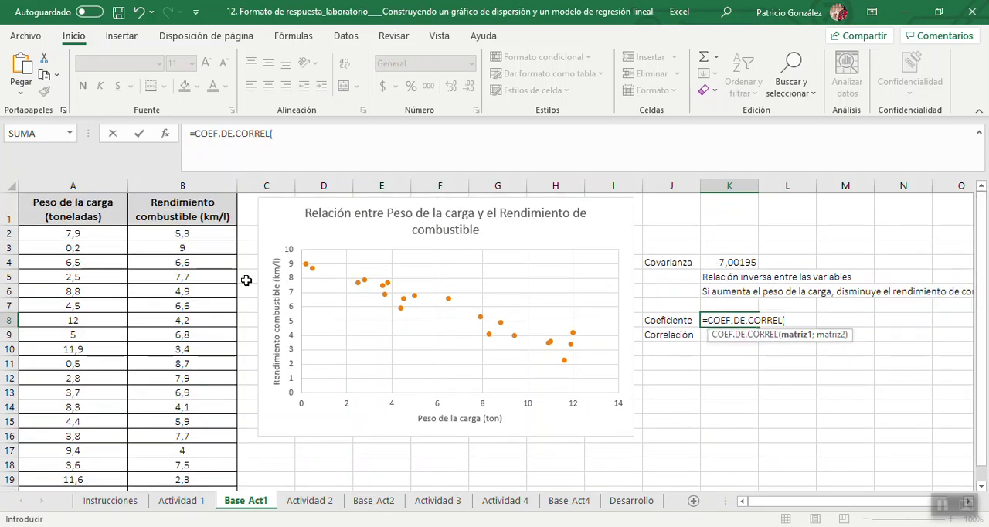
left_click(108, 238)
key("ctrl+shift+Down")
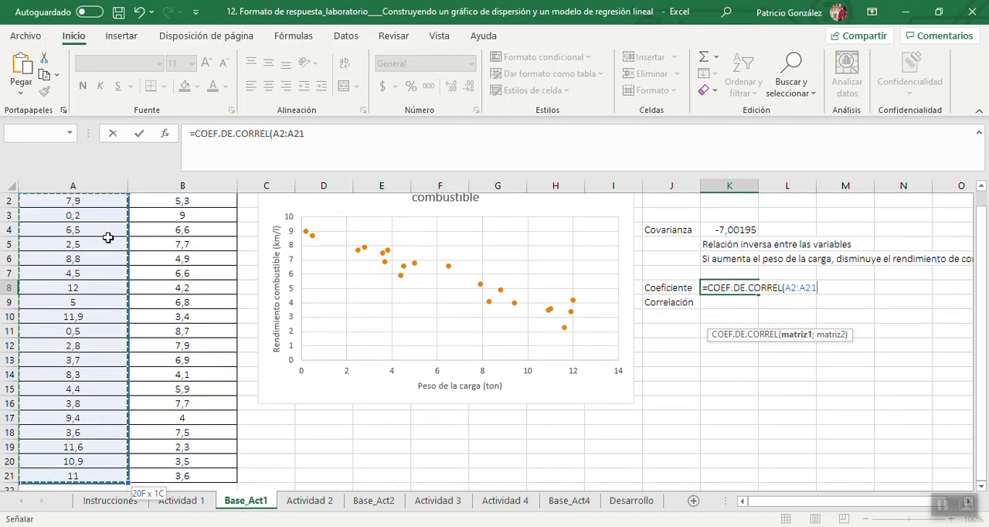
type(";")
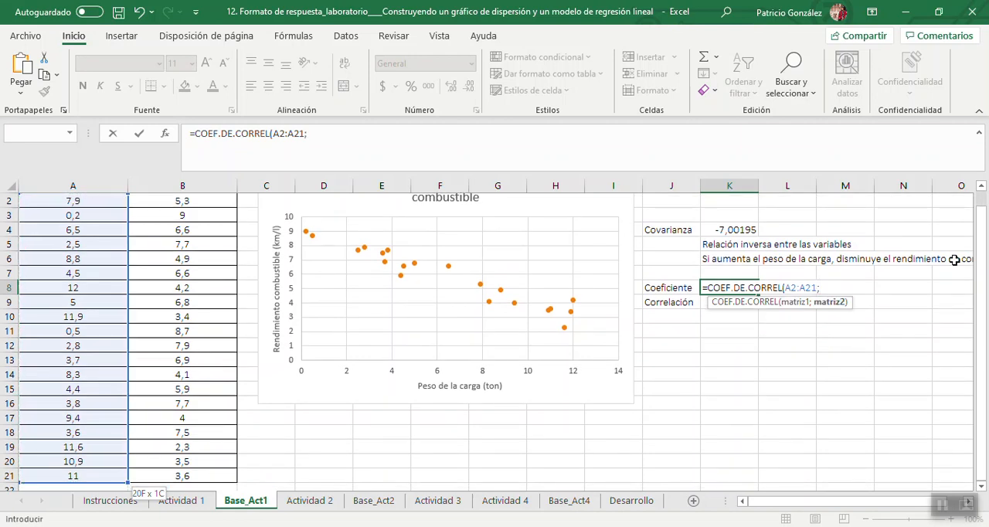
scroll(980, 266, "up", 1)
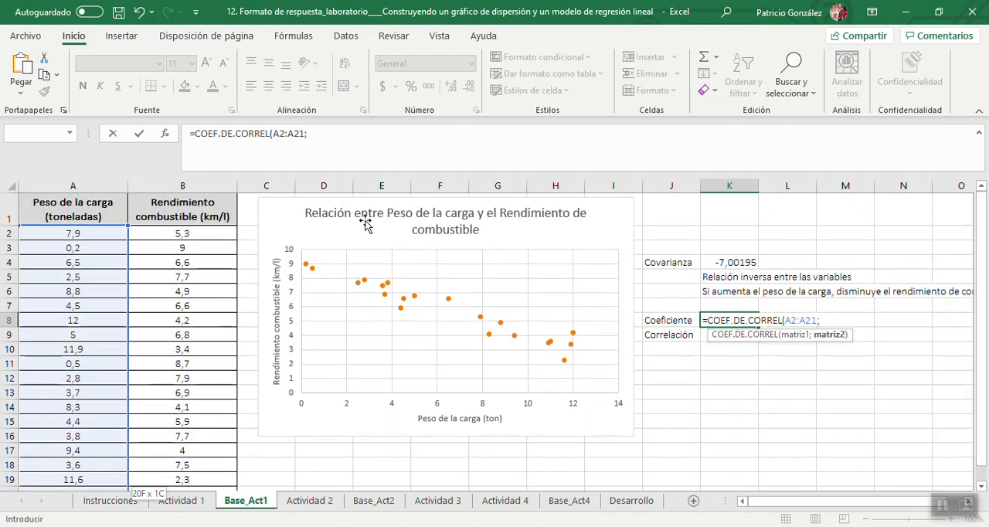
left_click(202, 230)
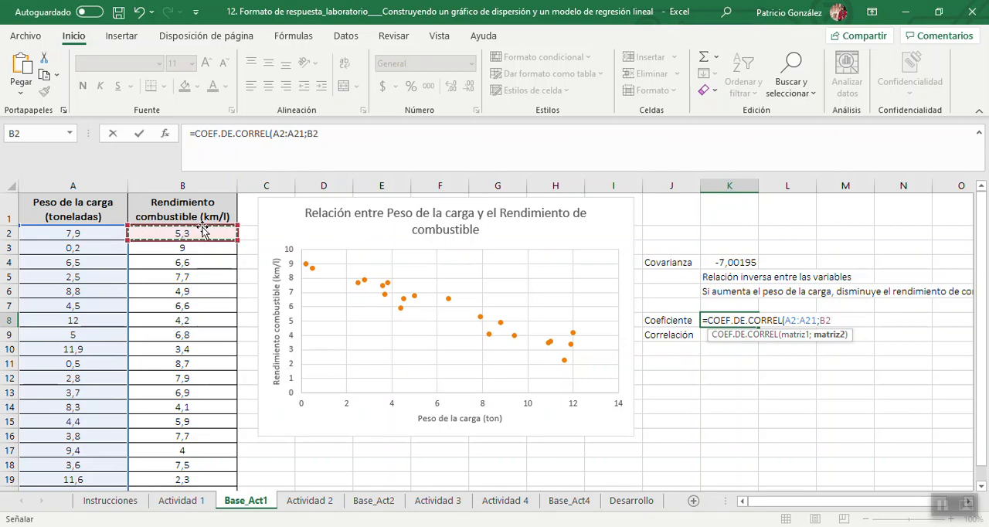
key("ctrl+shift+Down")
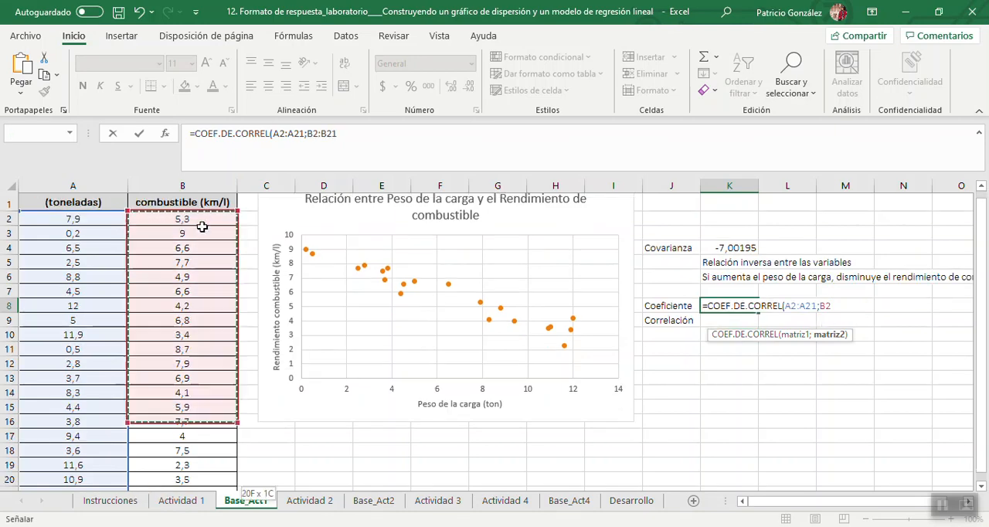
type(")")
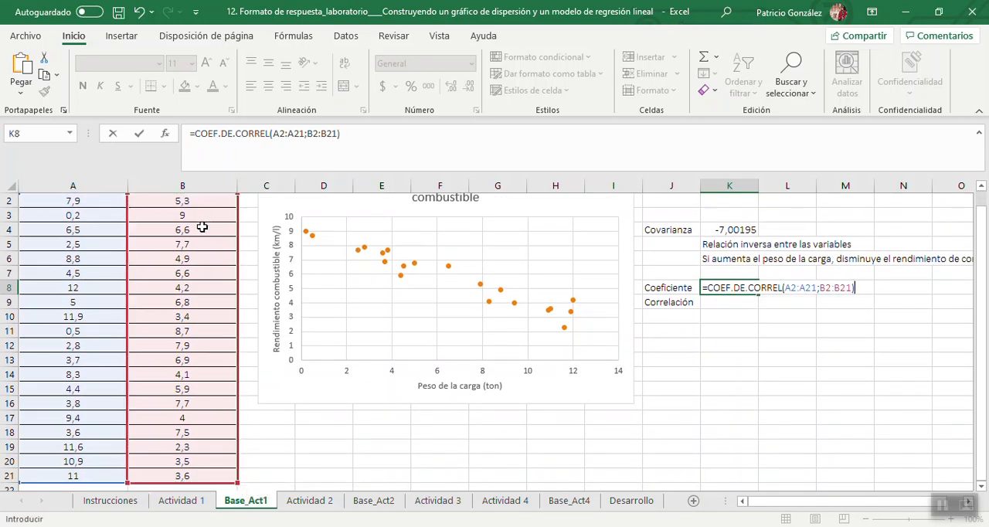
key("Return")
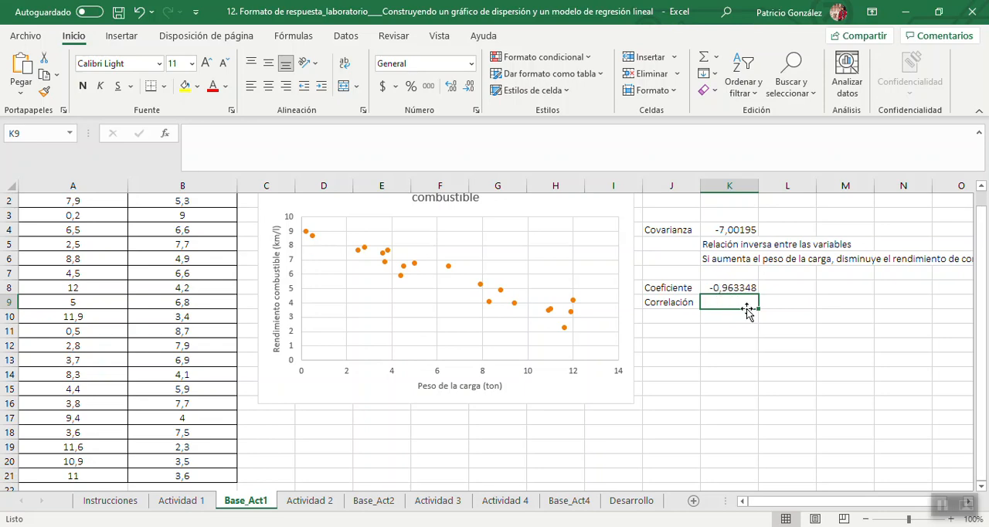
Enter the interpretation "Alta correlación lineal con pendiente negativa." in K9, below the correlation coefficient.
key("Caps_Lock")
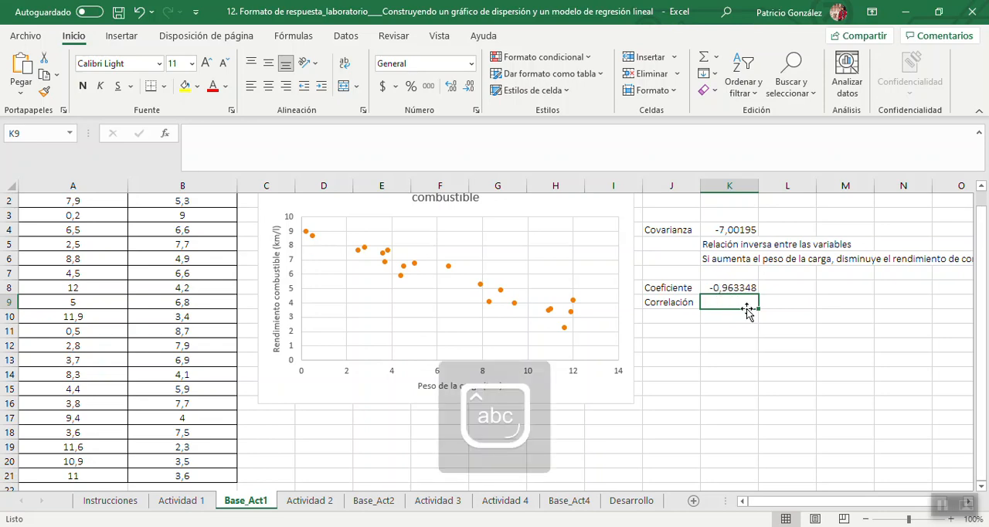
type("Alt")
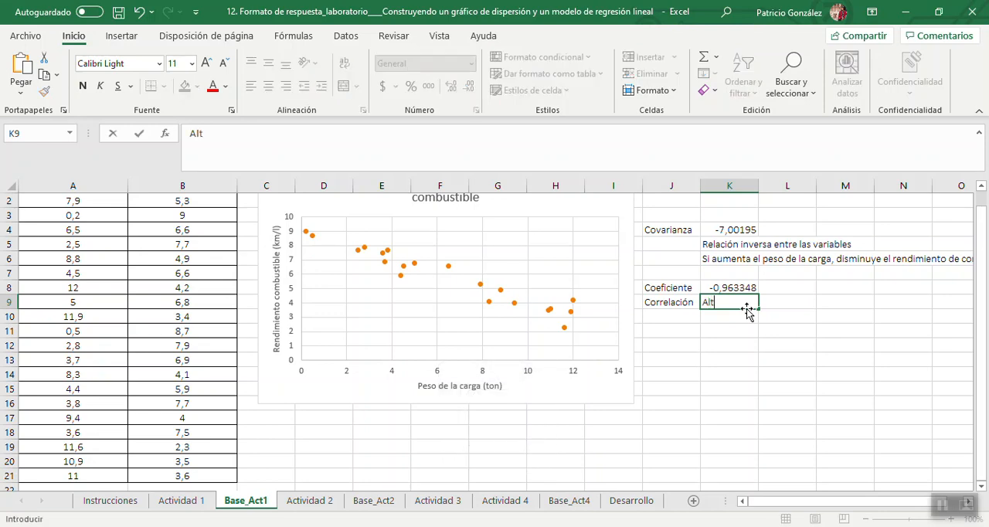
type("a correlaci")
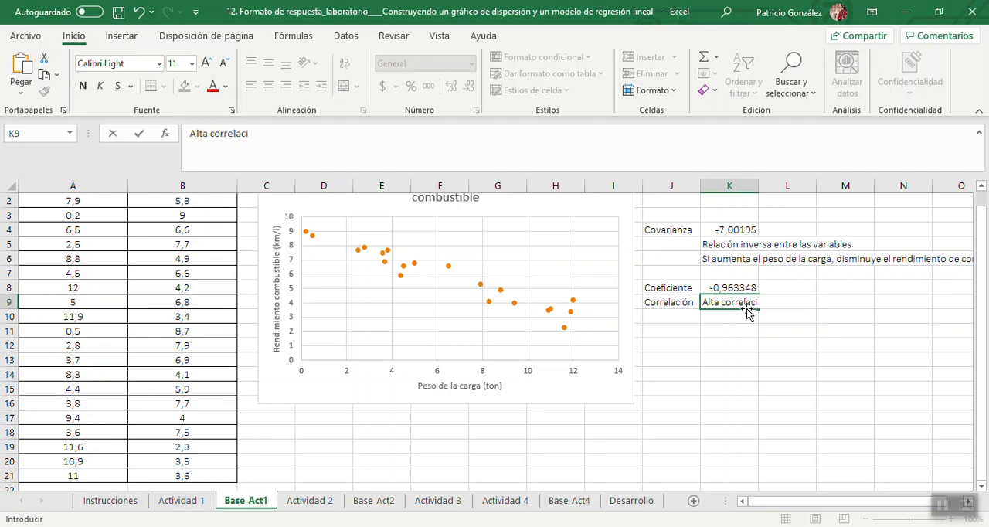
type("ón lineal con pen")
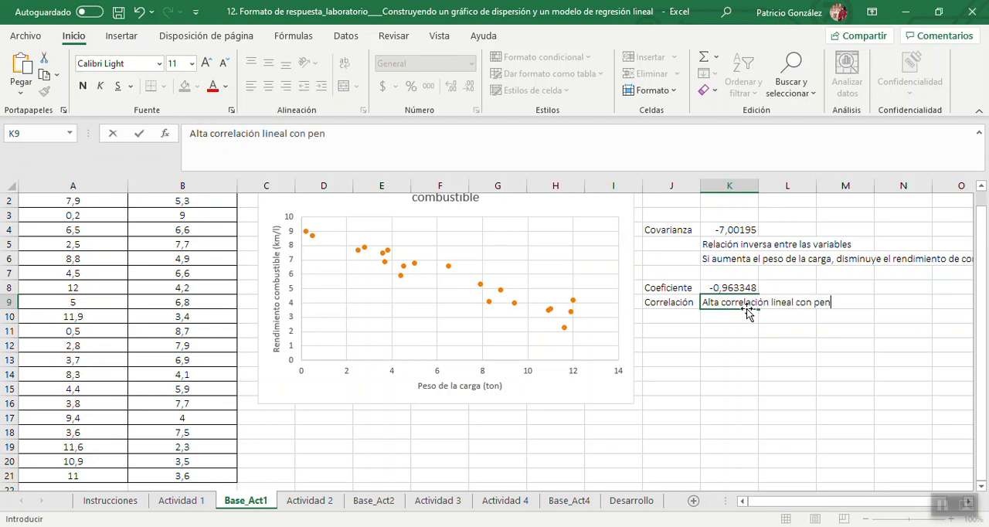
type("diente negativ")
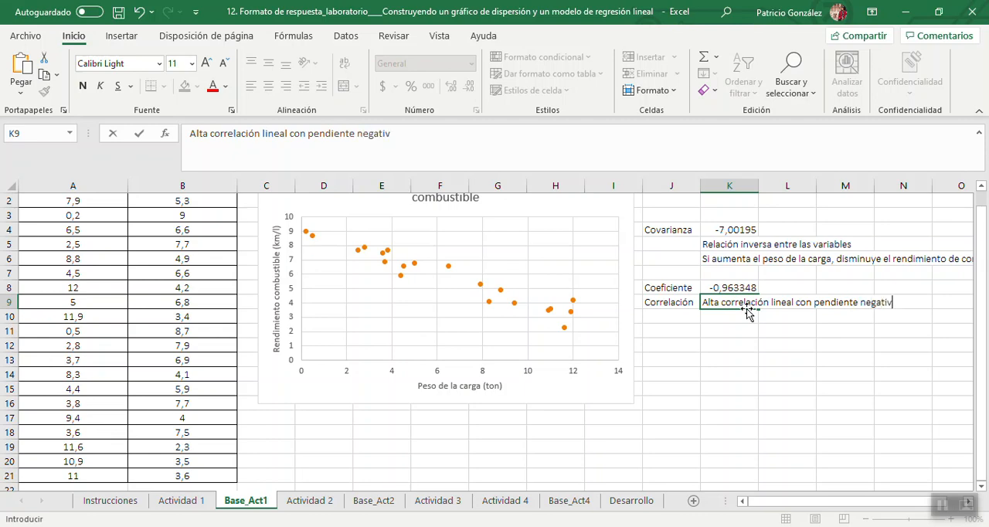
type("a.")
key("Return")
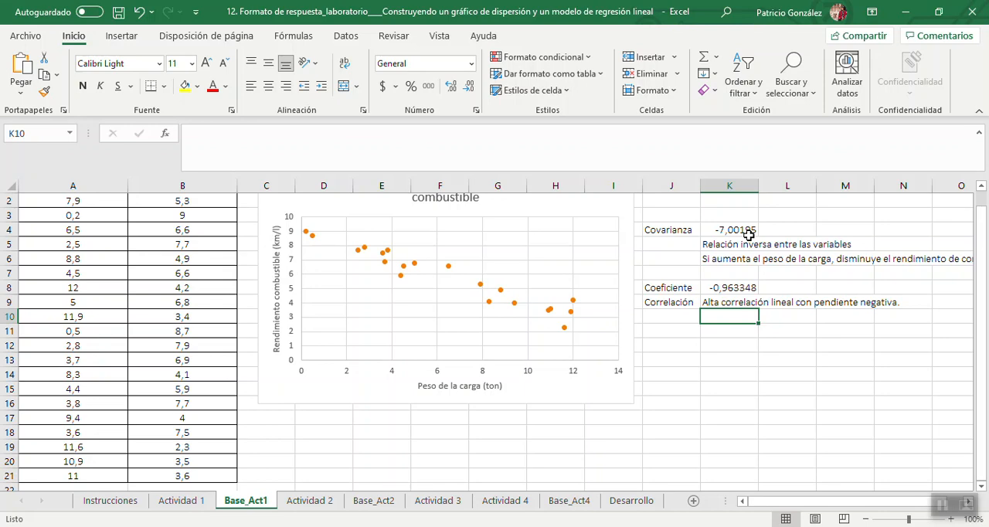
Read the task on dependent and independent variables on the Actividad 1 sheet, and return to Base_Act1.
left_click(177, 506)
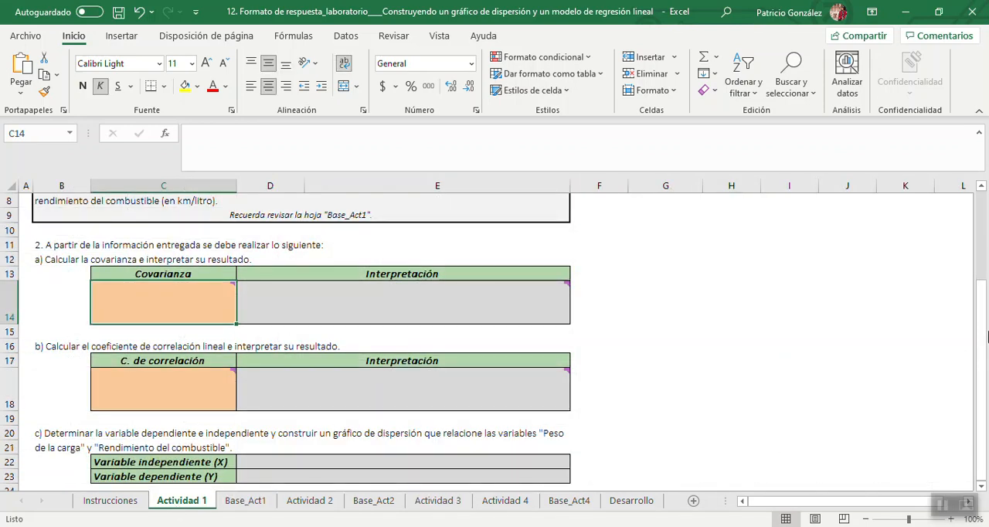
left_click_drag(983, 331, 983, 333)
left_click(245, 500)
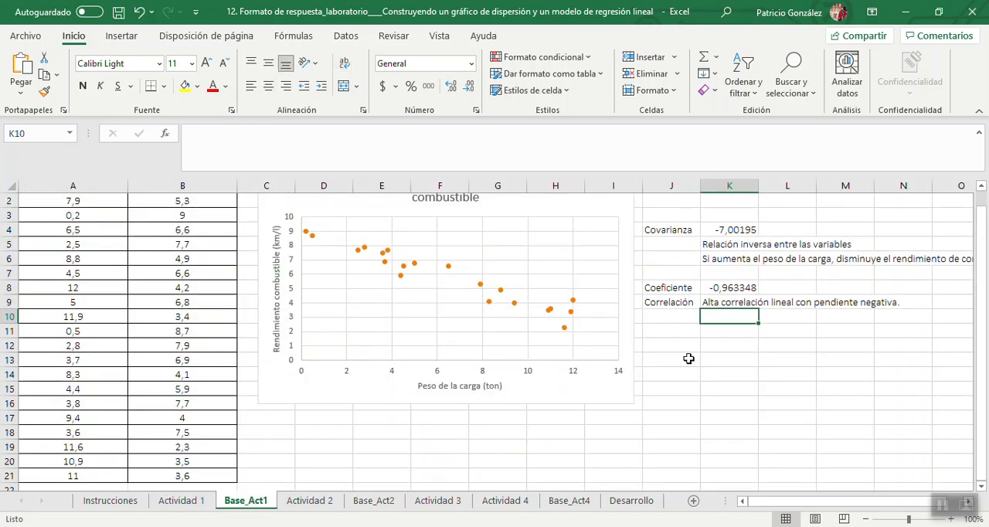
Read the instructions and questions on the Actividad 2 sheet.
left_click_drag(985, 387, 983, 354)
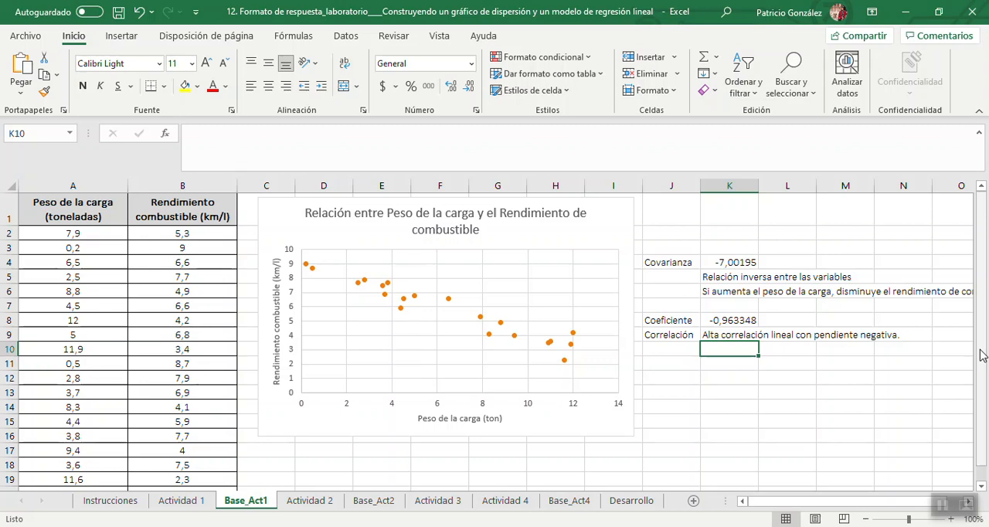
left_click(303, 504)
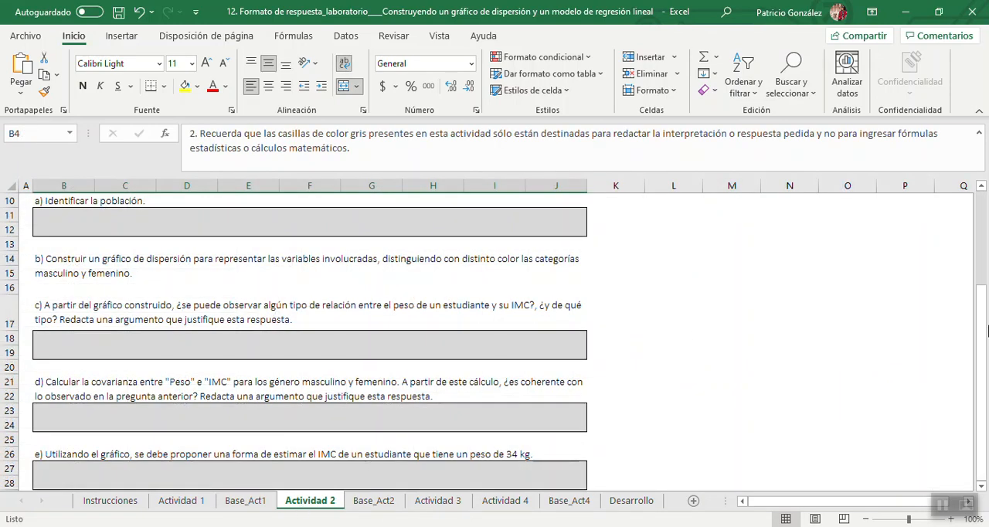
left_click_drag(985, 328, 978, 196)
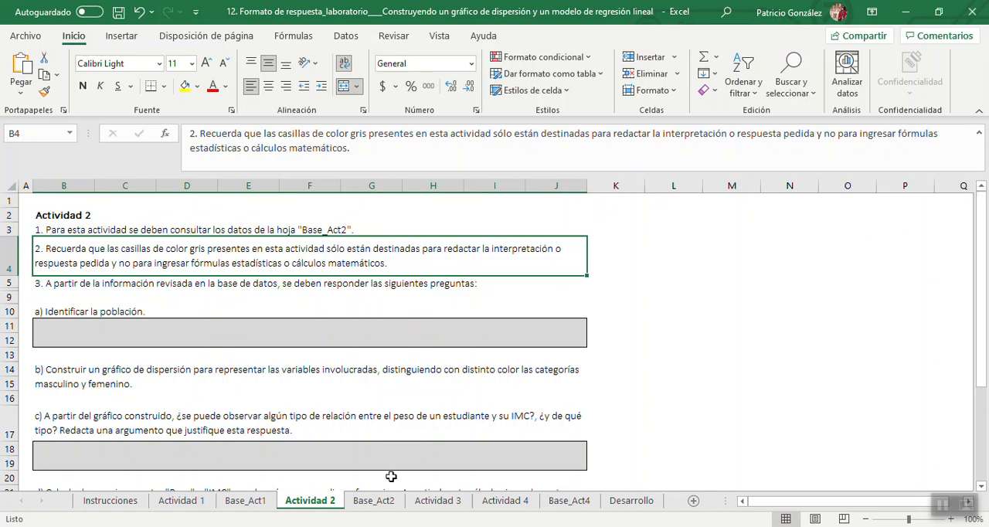
Copy "de tercer año básico de un cierto colegio de la capital durante el año 2015" from the Base_Act2 description and return to Actividad 2.
left_click(374, 501)
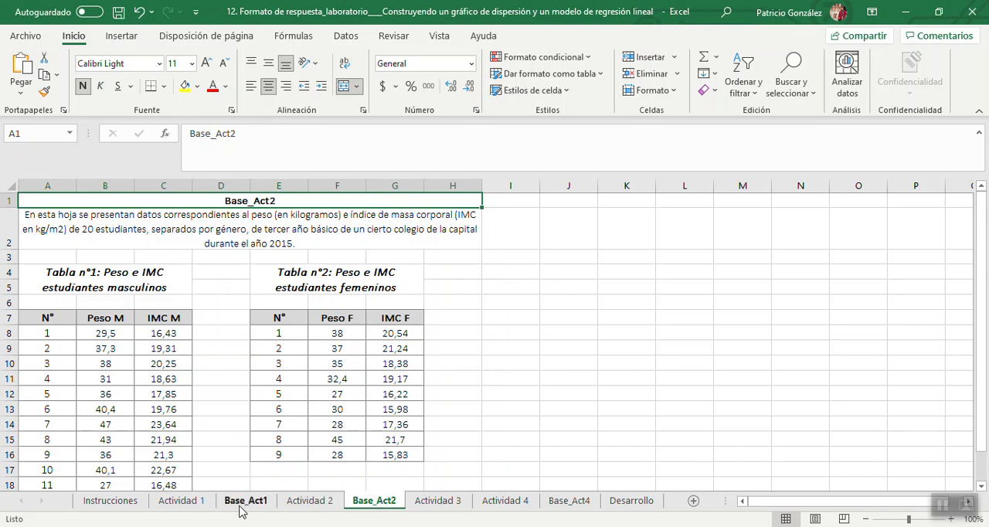
double_click(255, 229)
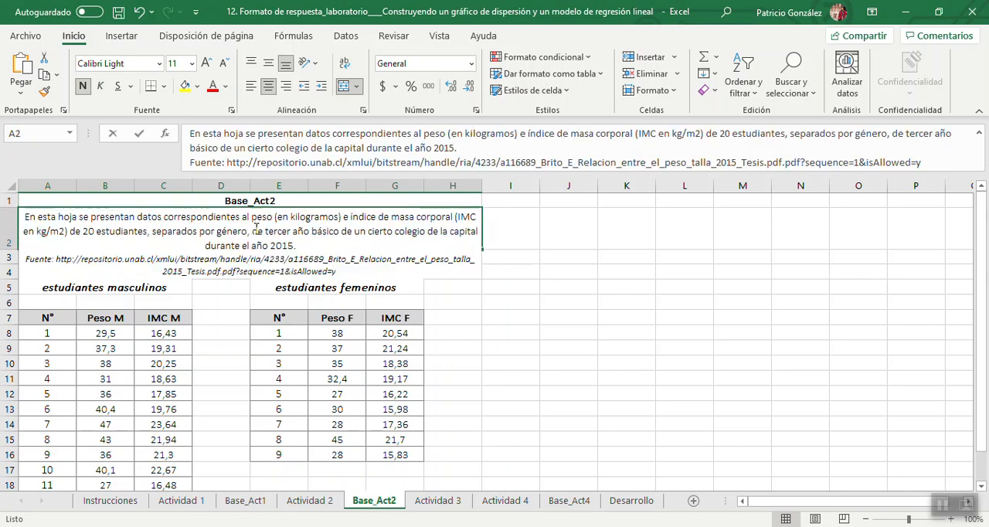
left_click_drag(252, 231, 296, 245)
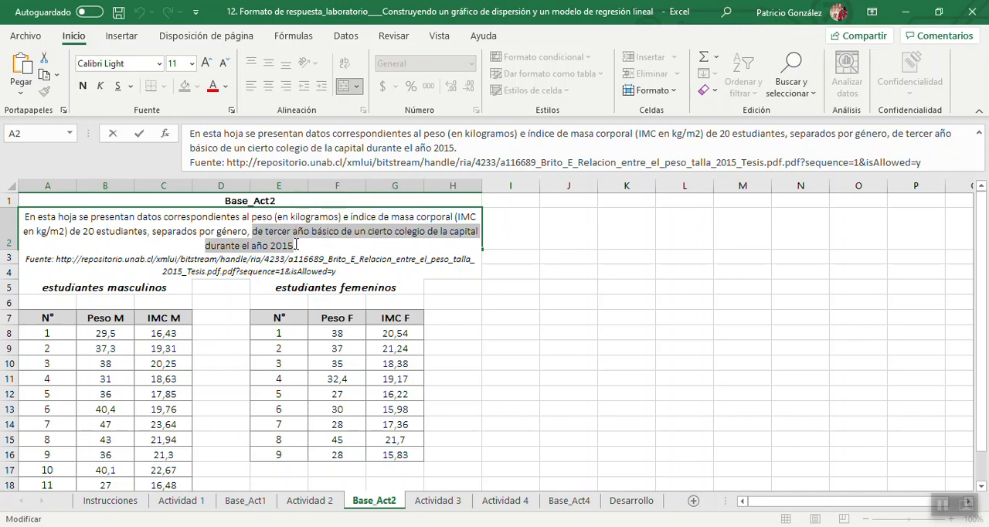
left_click(317, 502)
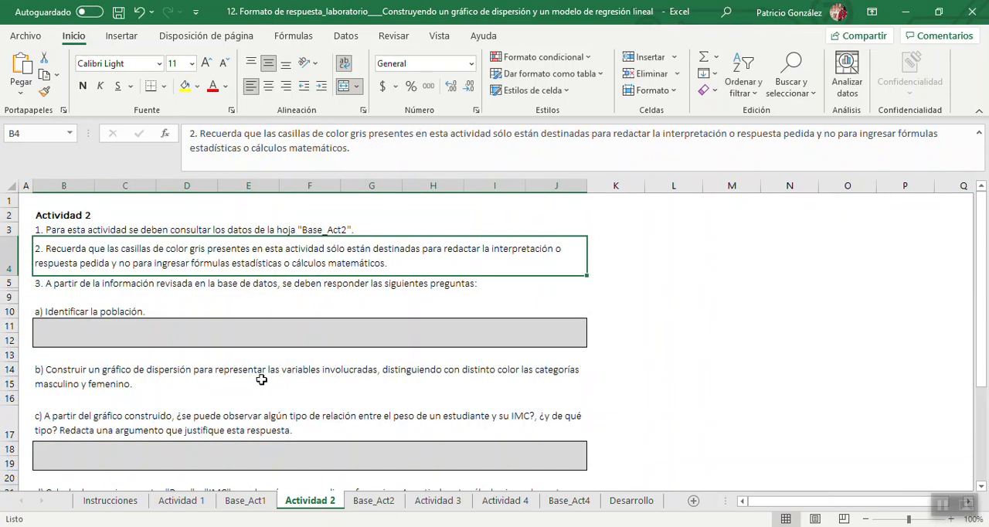
Answer question a) in B11 with "Estudiantes de tercer año básico de un cierto colegio de la capital durante el año 2015", reusing the copied text.
left_click(178, 331)
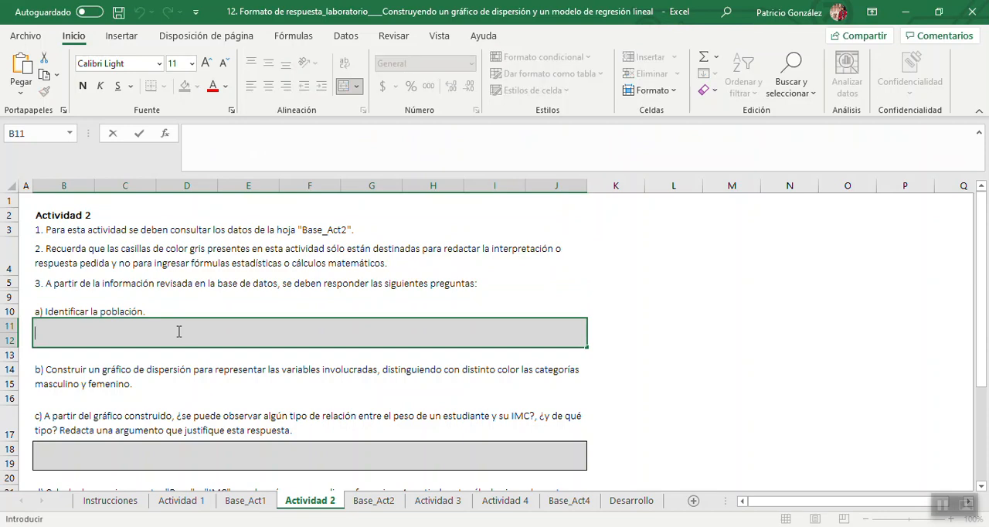
type("V")
key("BackSpace")
key("ctrl+v")
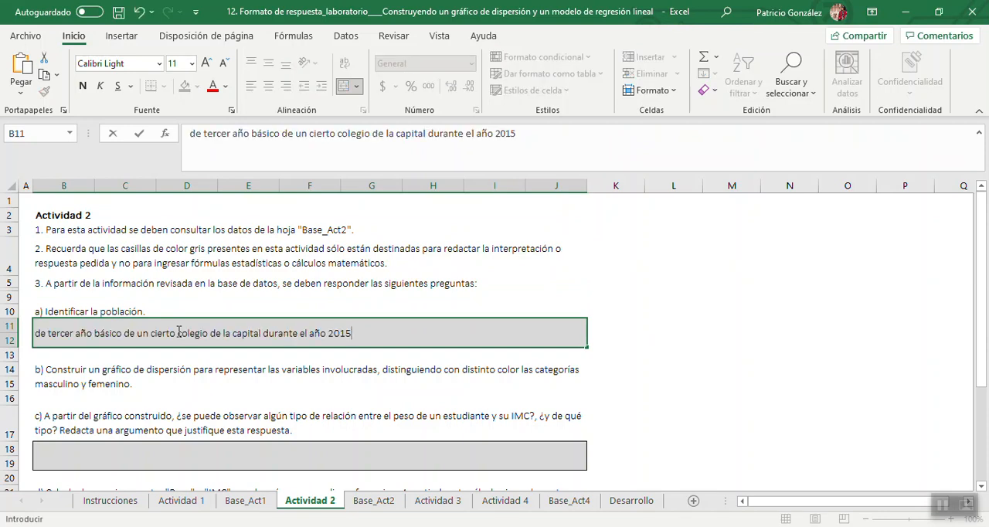
left_click(36, 332)
type("Es")
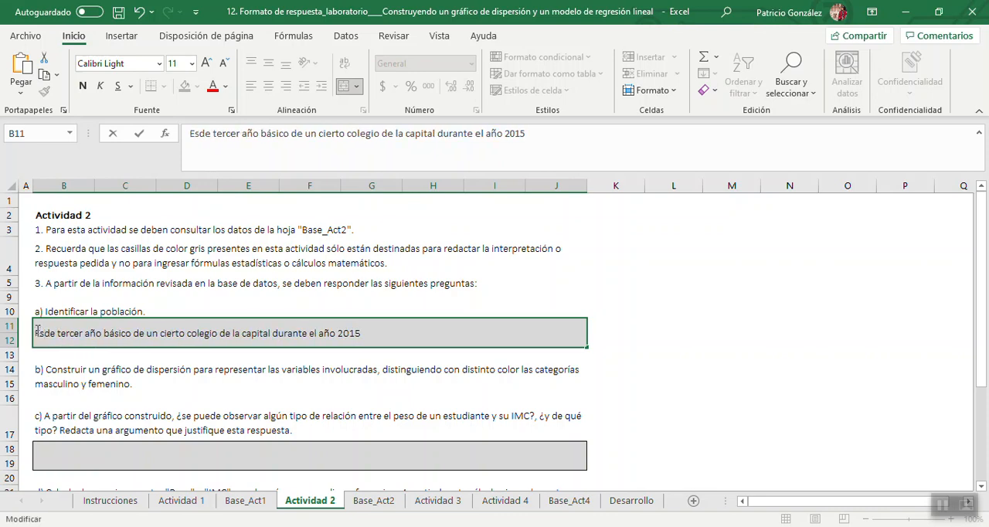
type("tudiante")
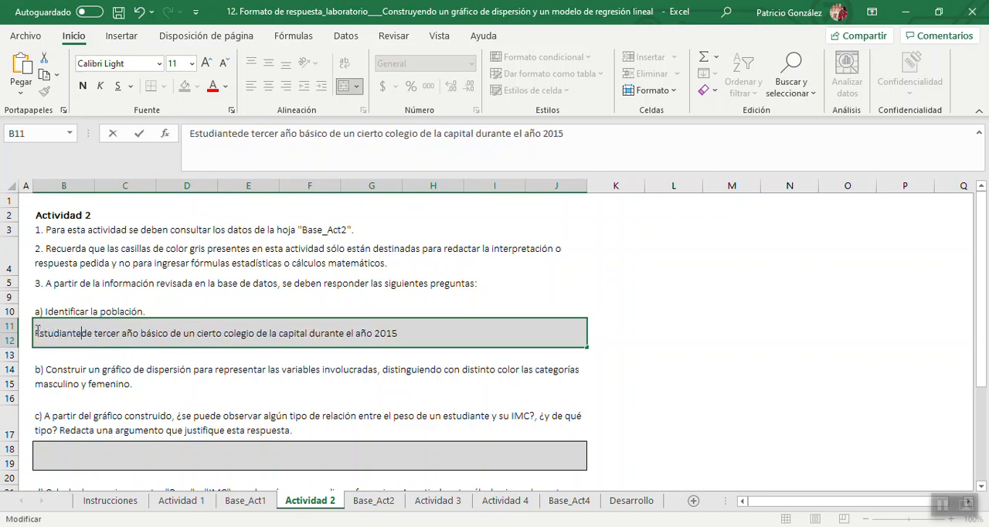
type("s")
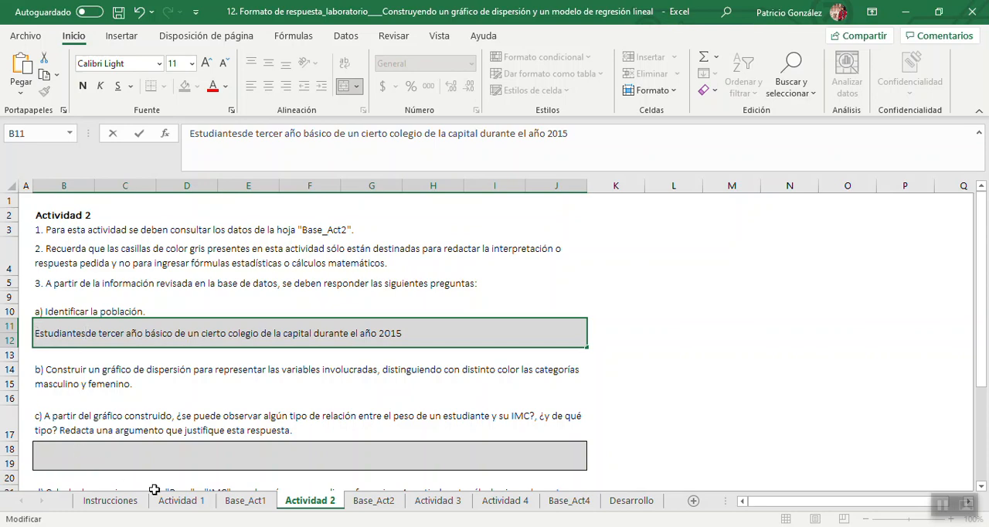
key("Return")
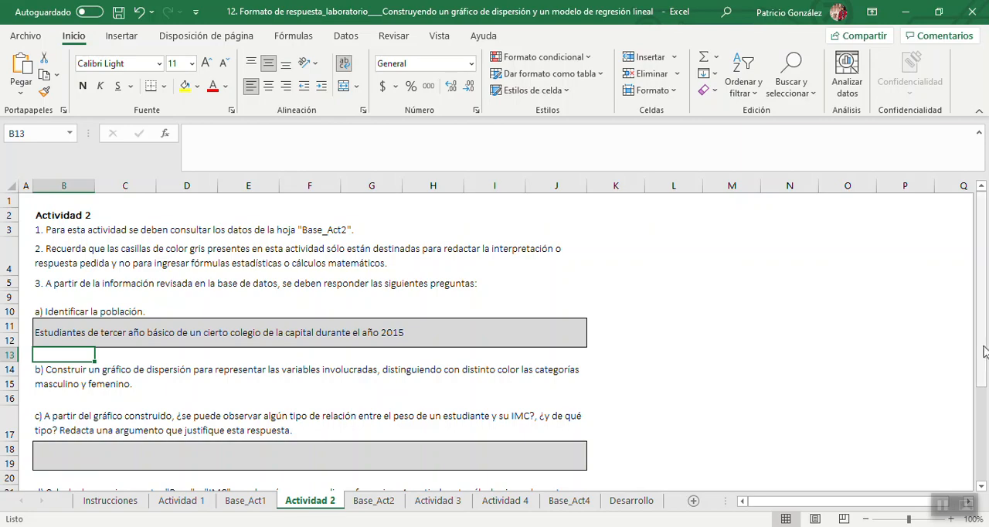
Read questions b) to e) of Actividad 2, and return to the Base_Act2 sheet.
left_click_drag(982, 347, 988, 398)
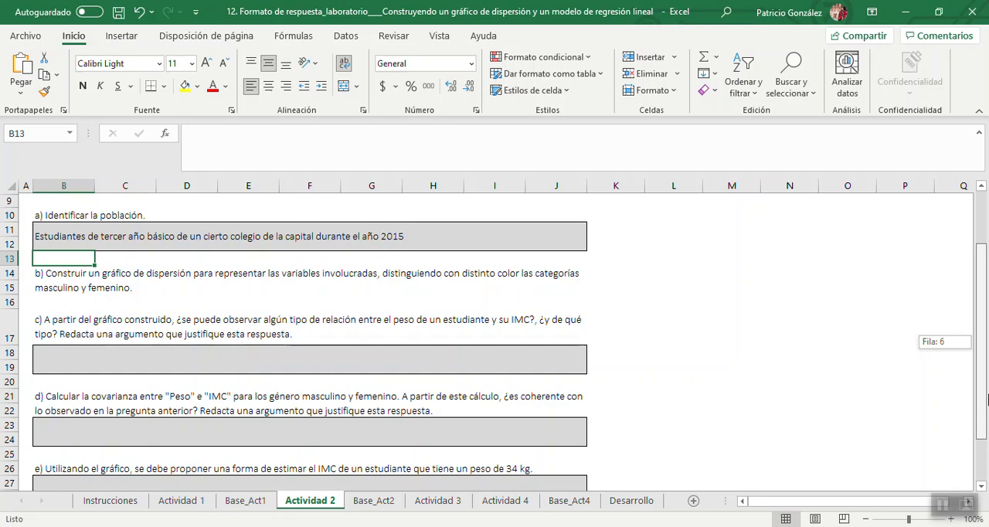
left_click_drag(987, 398, 983, 424)
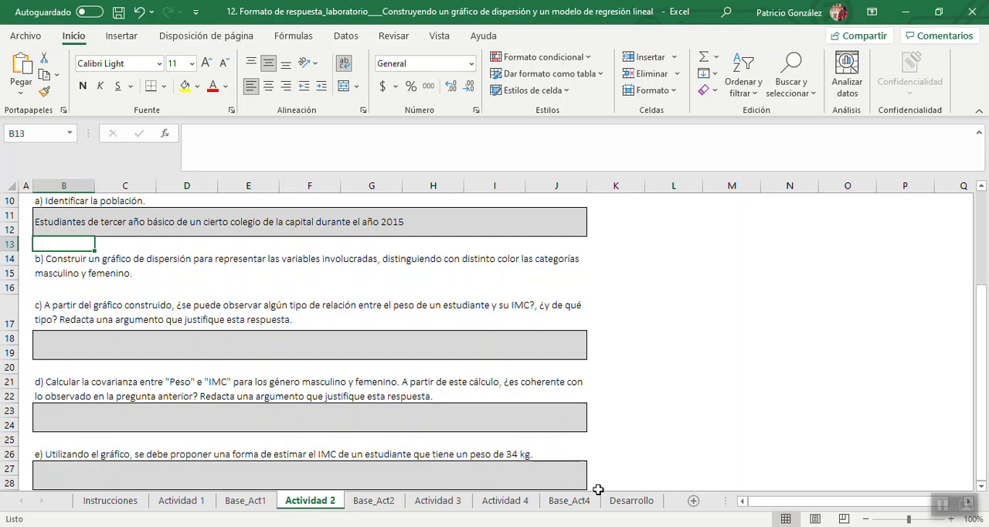
left_click(375, 501)
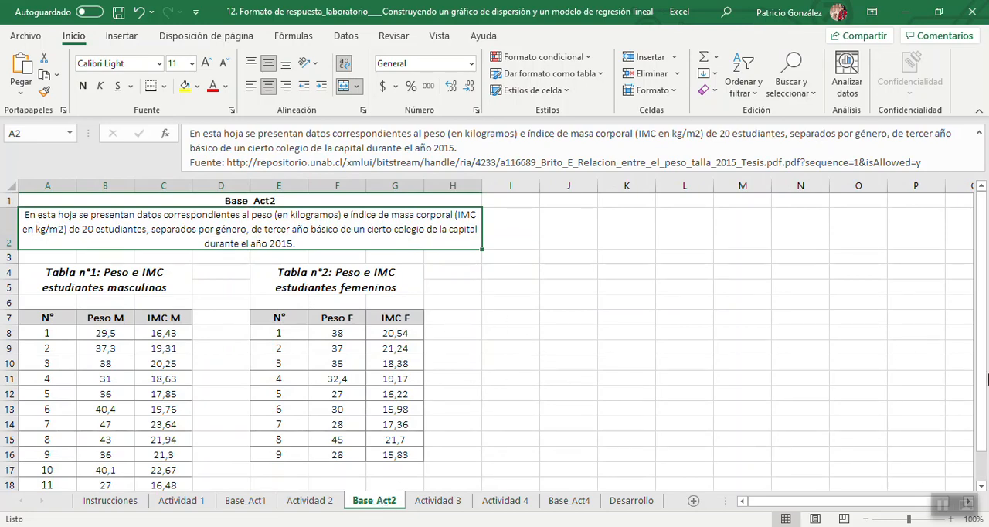
Insert a scatter chart of the male students' weight and IMC (B8:C18) and place it beside the female students' table.
left_click_drag(981, 357, 986, 384)
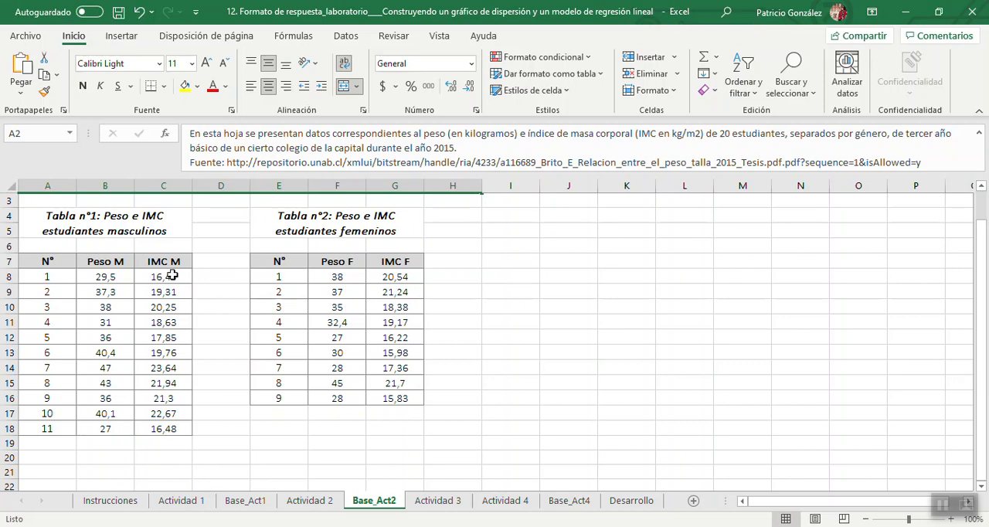
left_click(128, 282)
left_click_drag(129, 281, 185, 429)
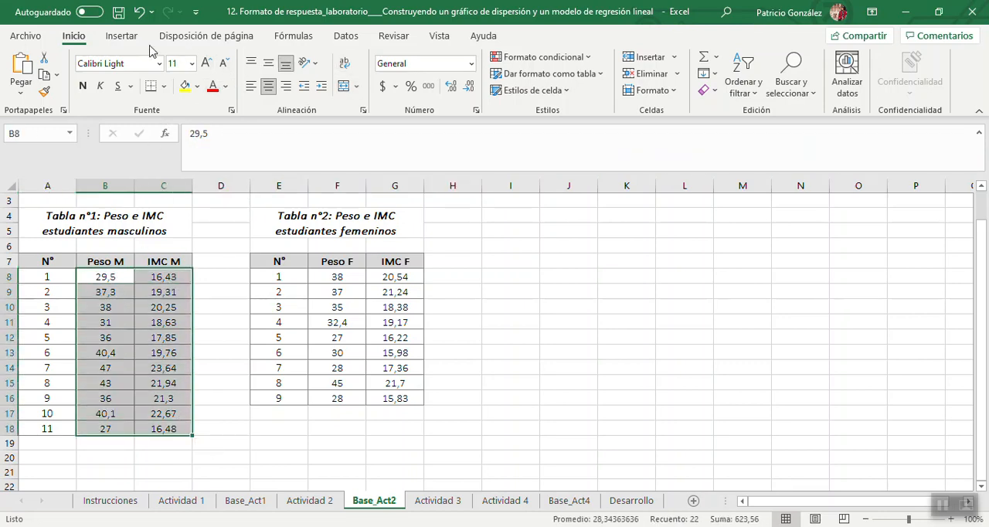
left_click(123, 37)
left_click(316, 84)
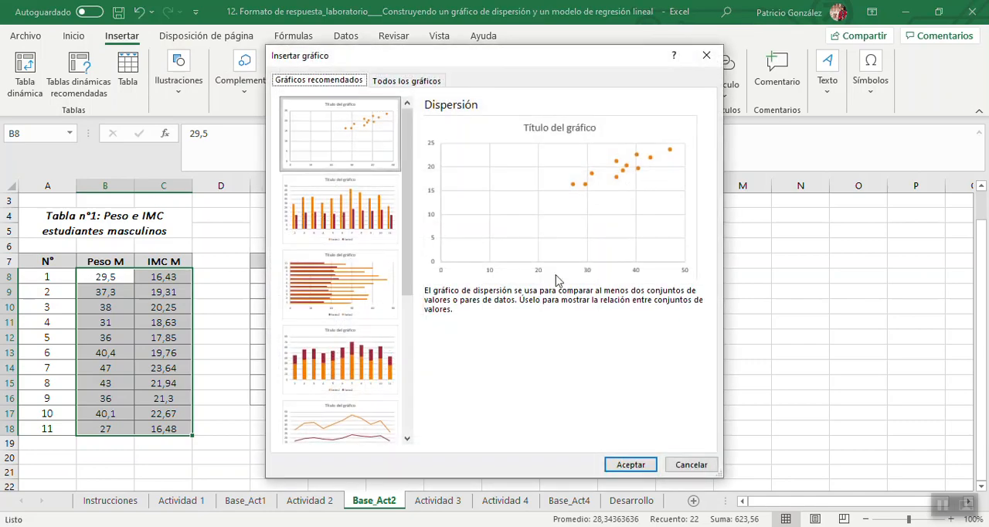
left_click(632, 465)
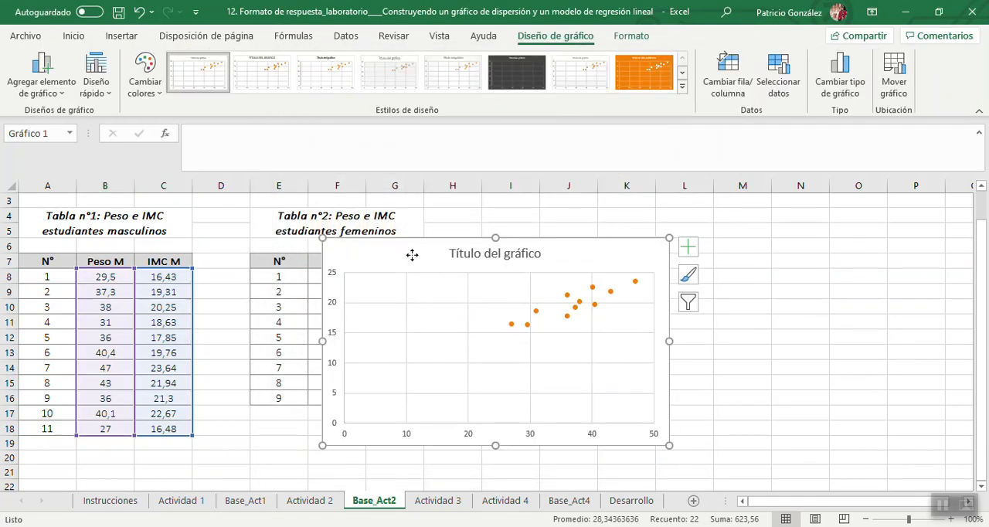
left_click_drag(410, 255, 558, 229)
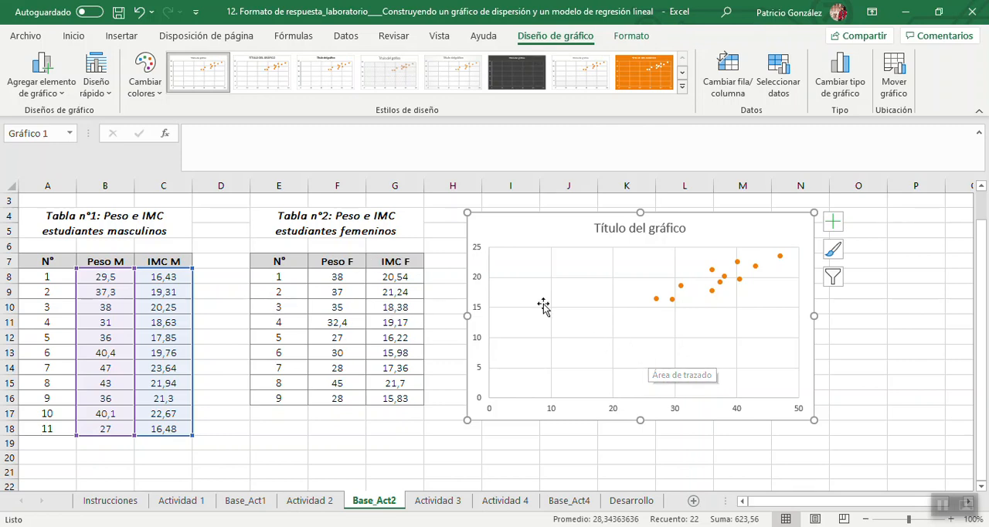
right_click(583, 328)
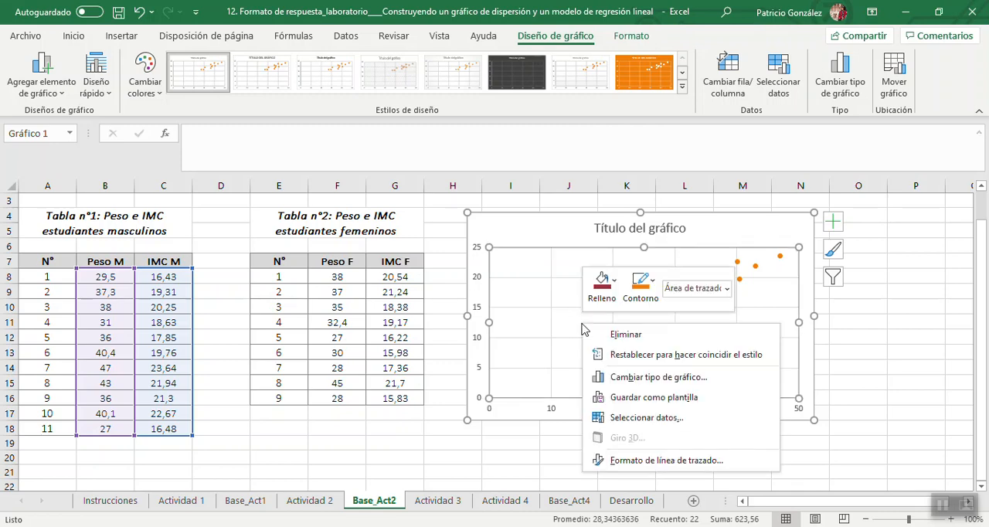
left_click(647, 418)
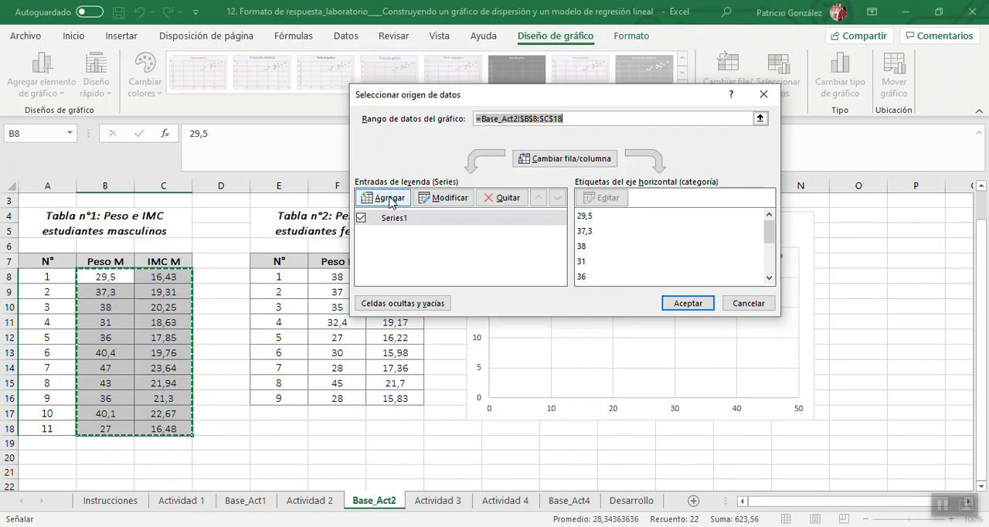
left_click(390, 200)
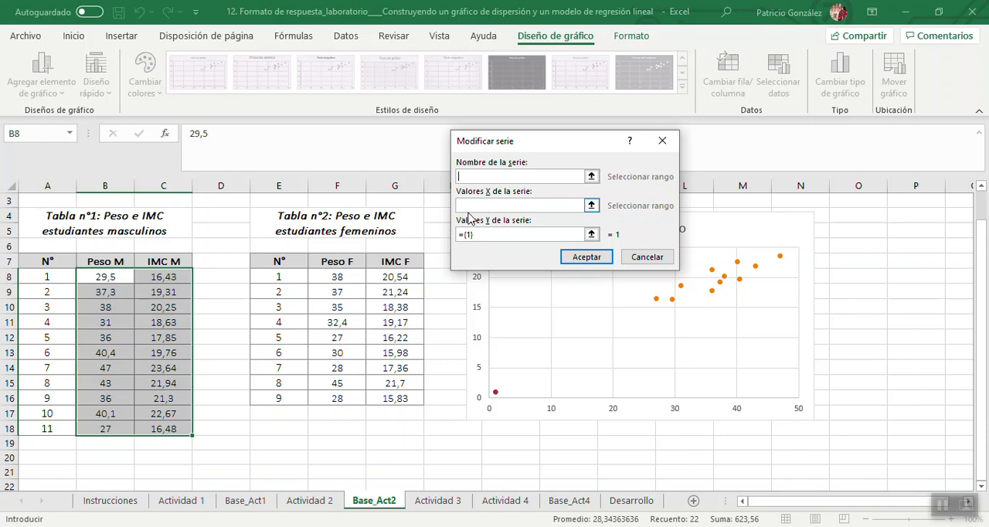
left_click(343, 277)
left_click_drag(342, 277, 346, 394)
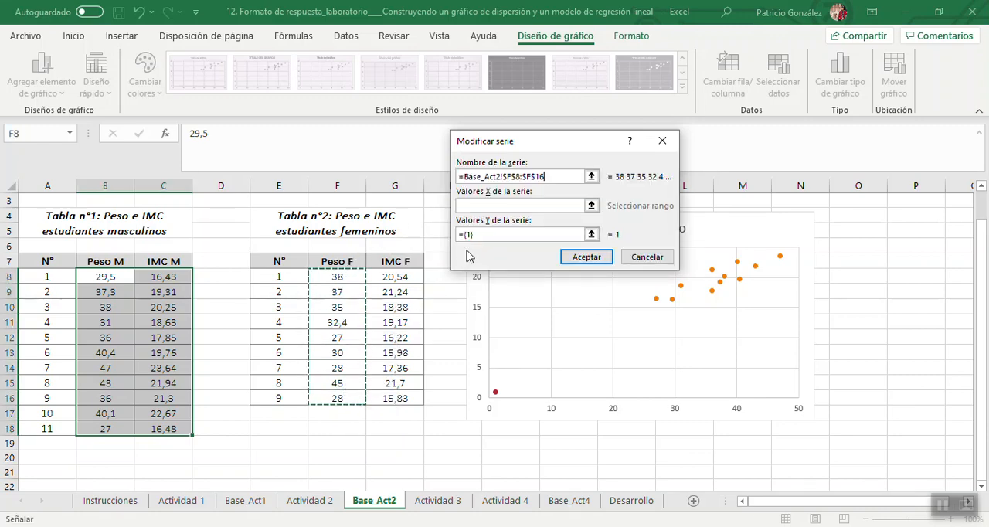
key("Return")
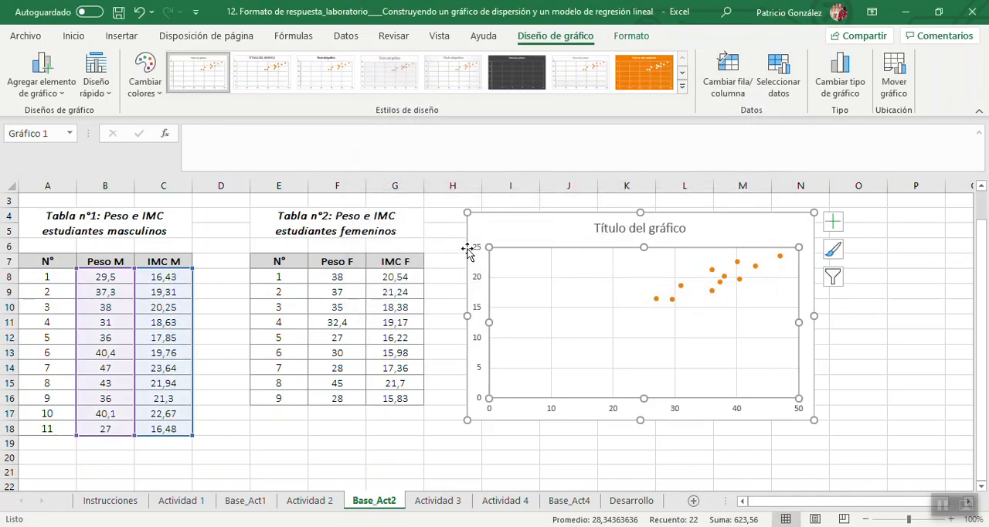
Add the female students as a second chart series, with F8:F16 as X values and G8:G16 as Y values.
right_click(555, 329)
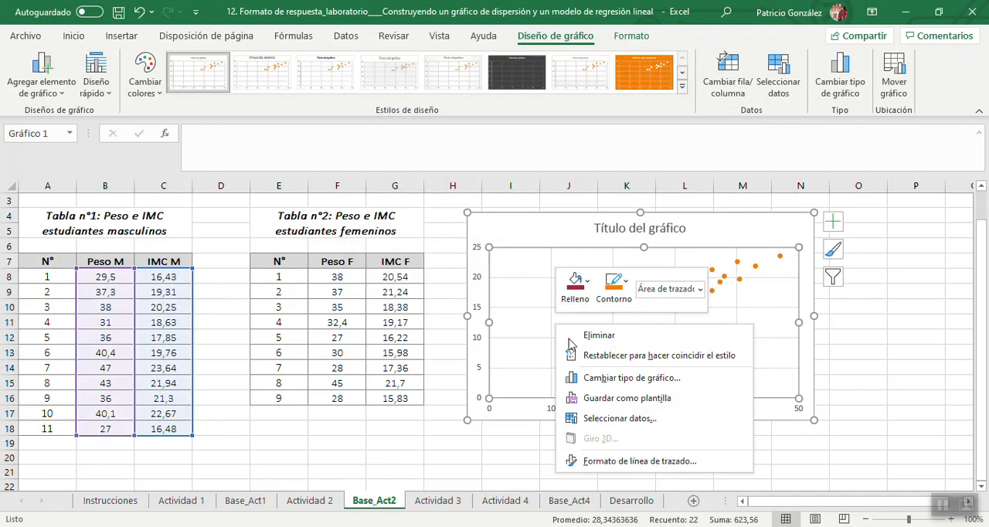
left_click(627, 419)
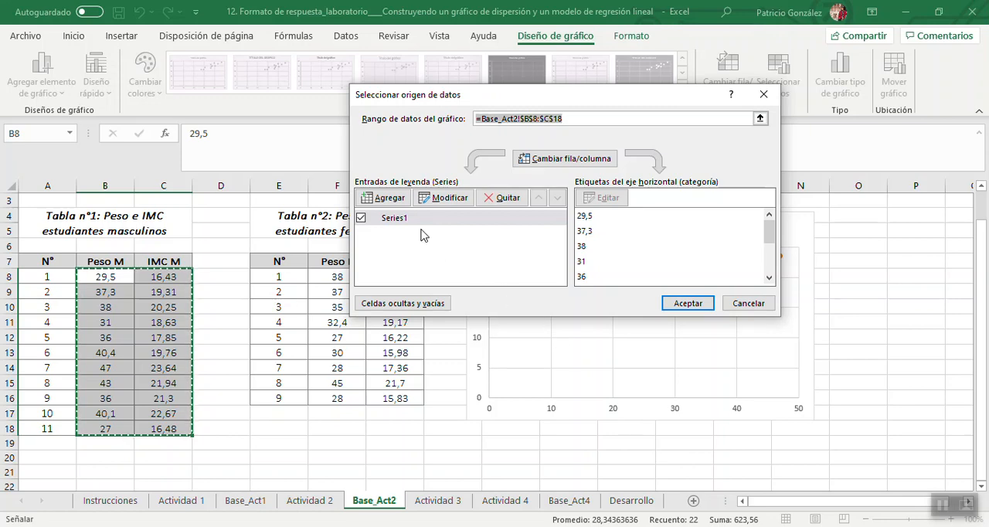
left_click(384, 199)
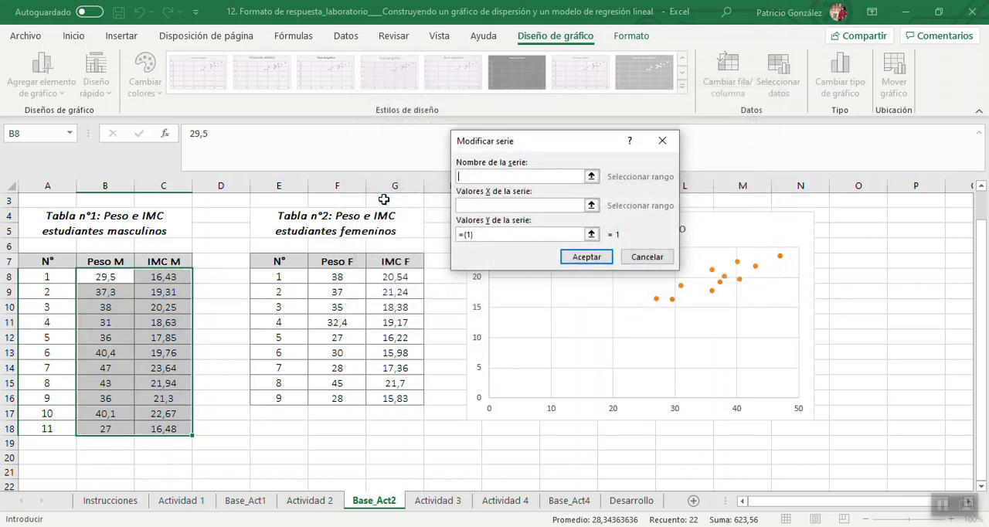
left_click(499, 205)
left_click_drag(351, 274, 355, 395)
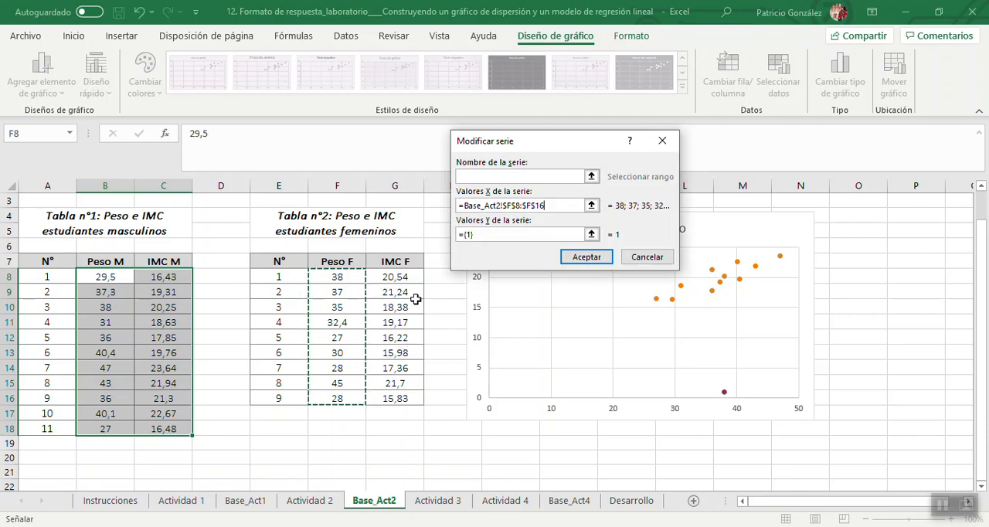
left_click(506, 235)
key("BackSpace")
key("BackSpace")
key("BackSpace")
key("BackSpace")
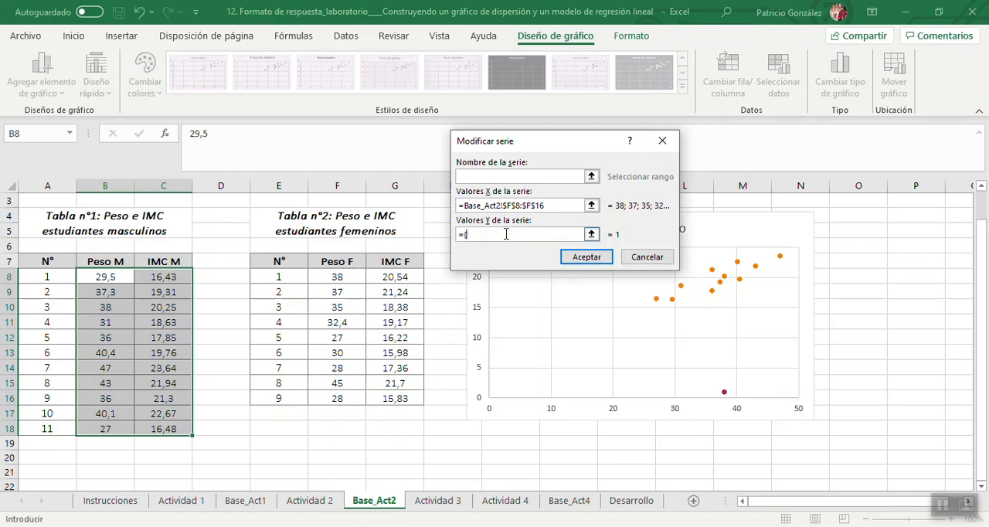
left_click_drag(391, 274, 403, 400)
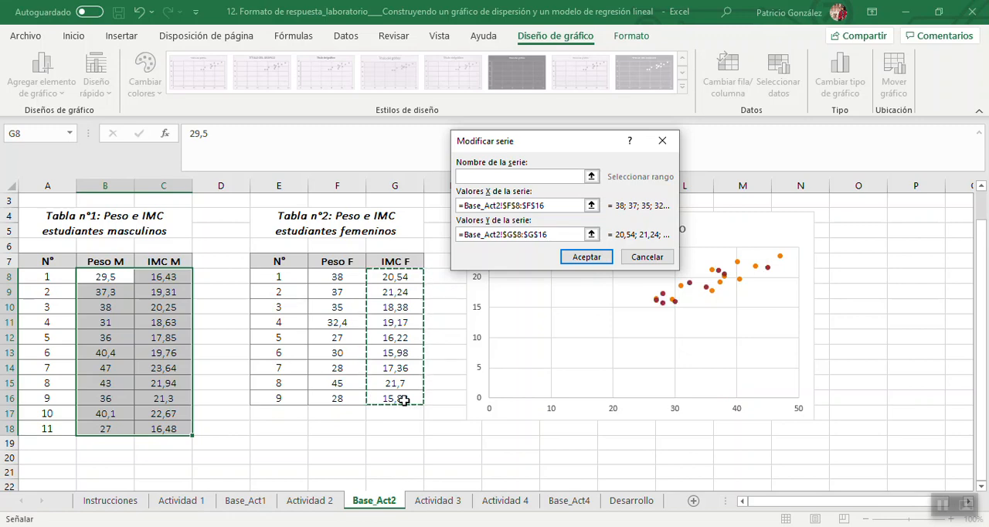
left_click(587, 257)
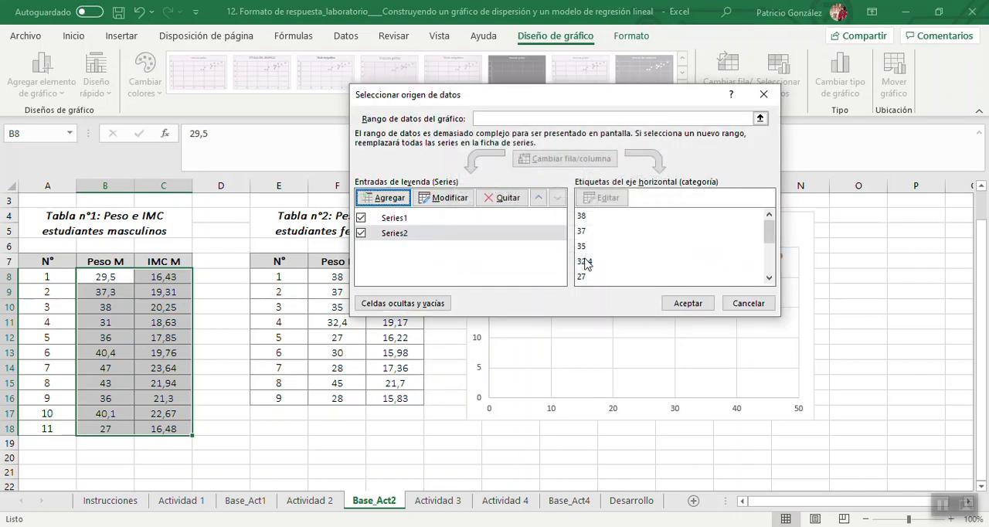
left_click(683, 304)
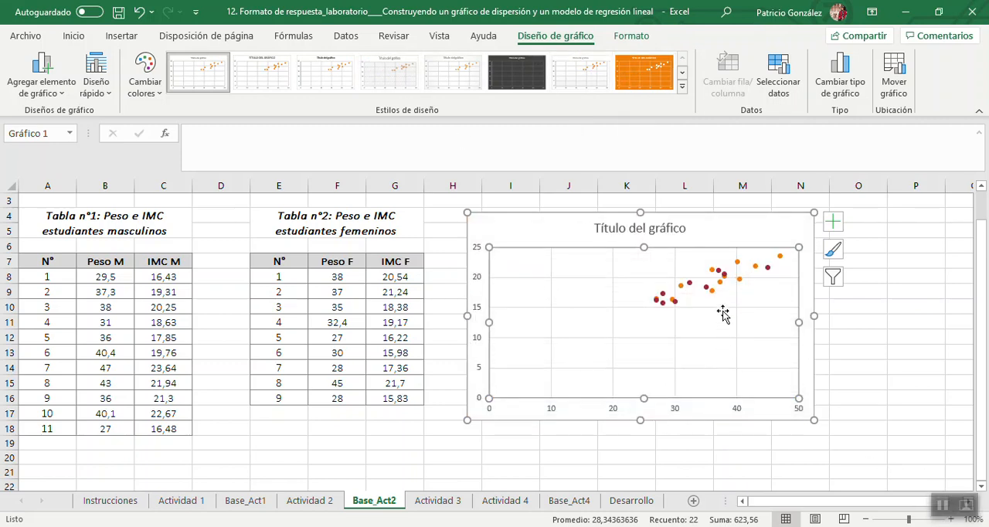
Add axis titles to the scatter chart and set the horizontal axis title to "Peso (kg)".
mouse_move(716, 300)
mouse_move(770, 273)
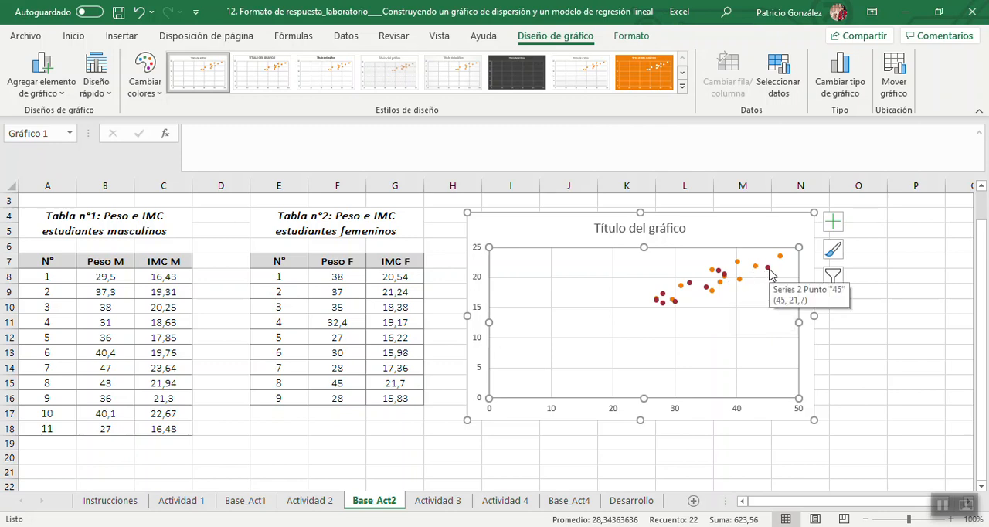
left_click(833, 223)
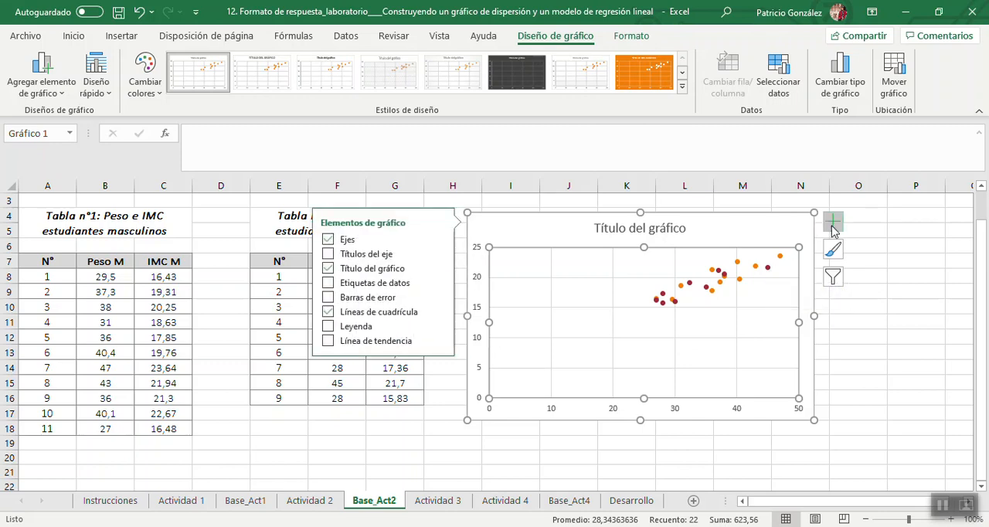
left_click(328, 254)
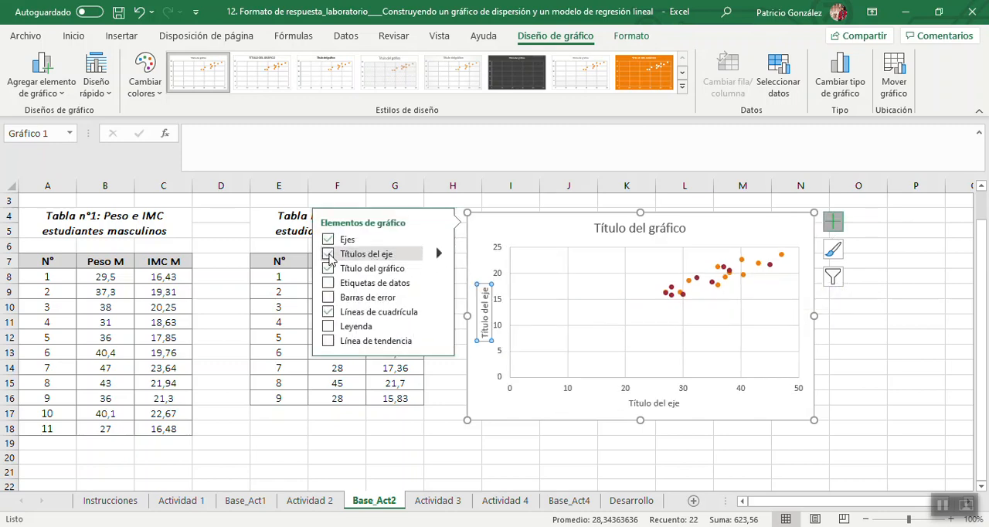
left_click(655, 404)
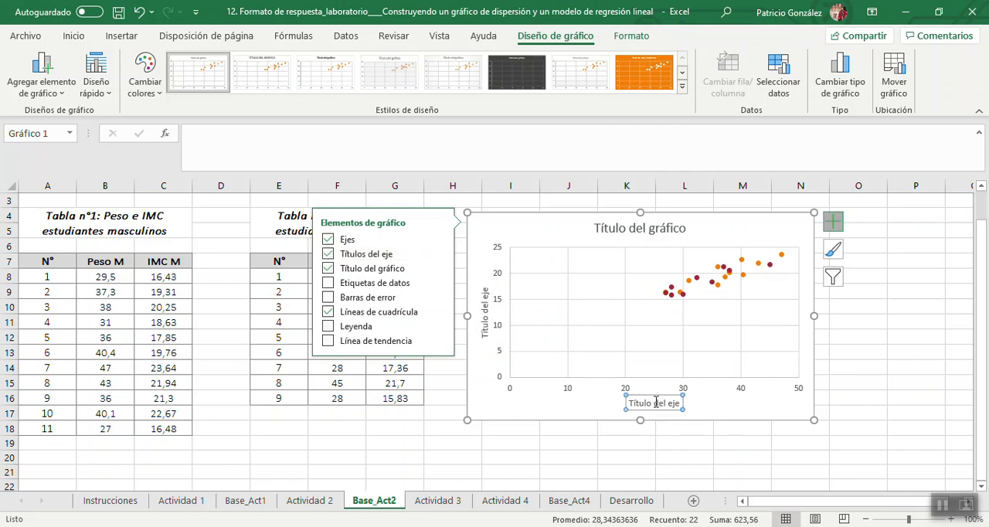
left_click_drag(632, 404, 680, 404)
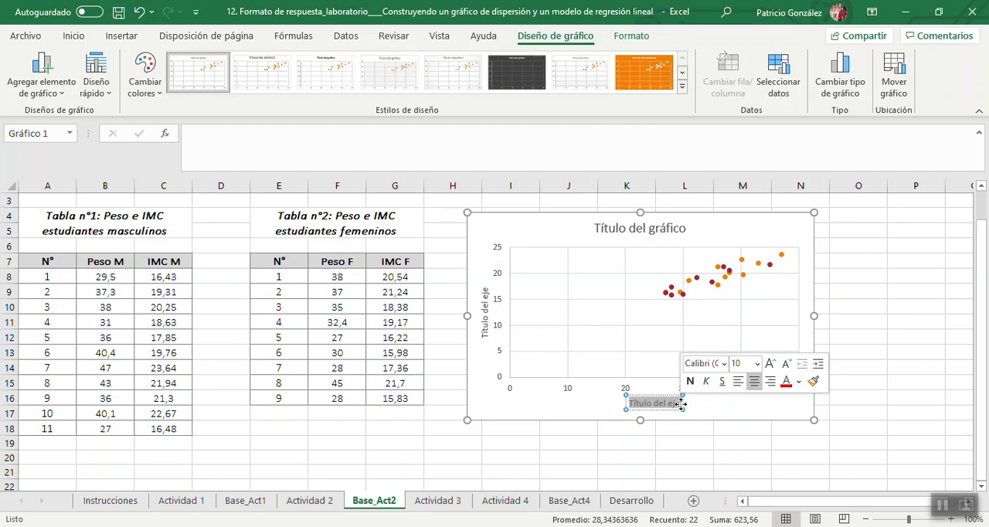
type("P")
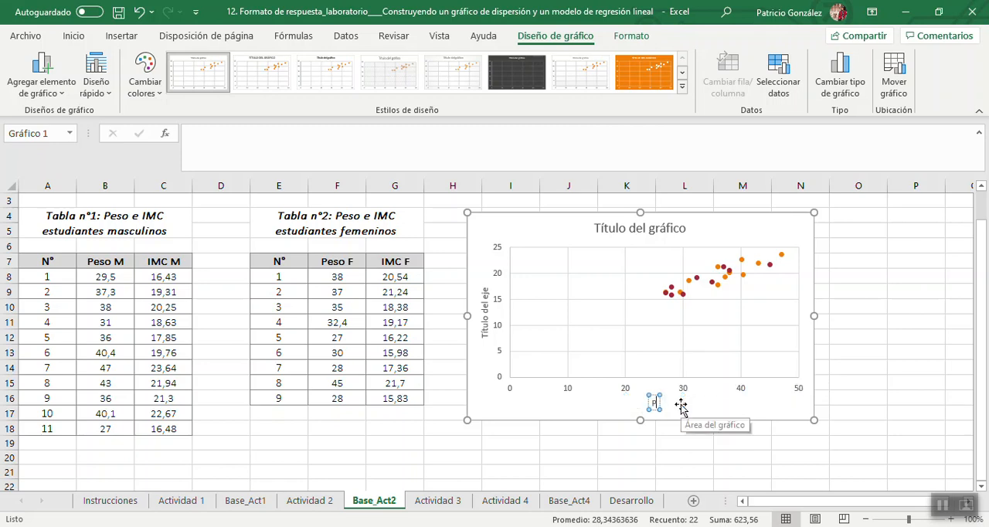
type("eso (kg)")
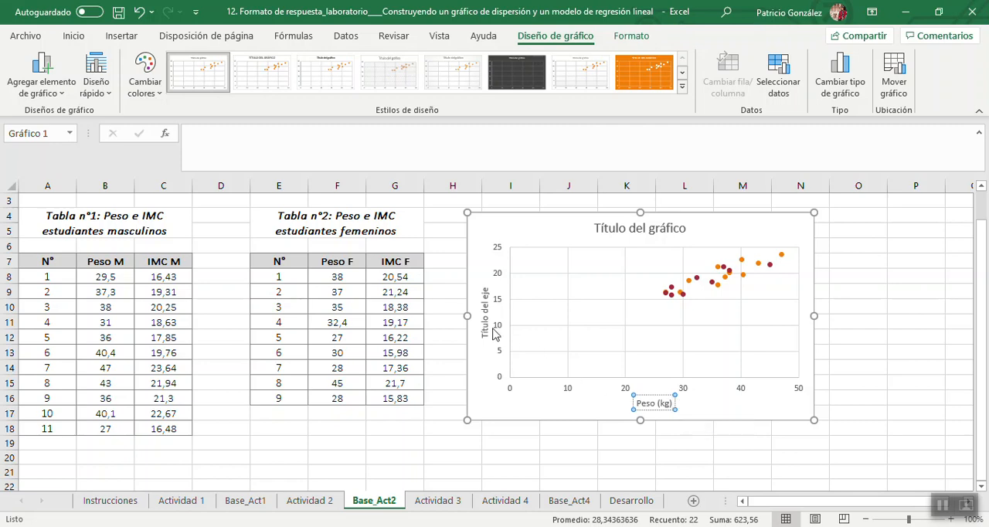
Set the chart's vertical axis title to "IMC".
left_click(484, 306)
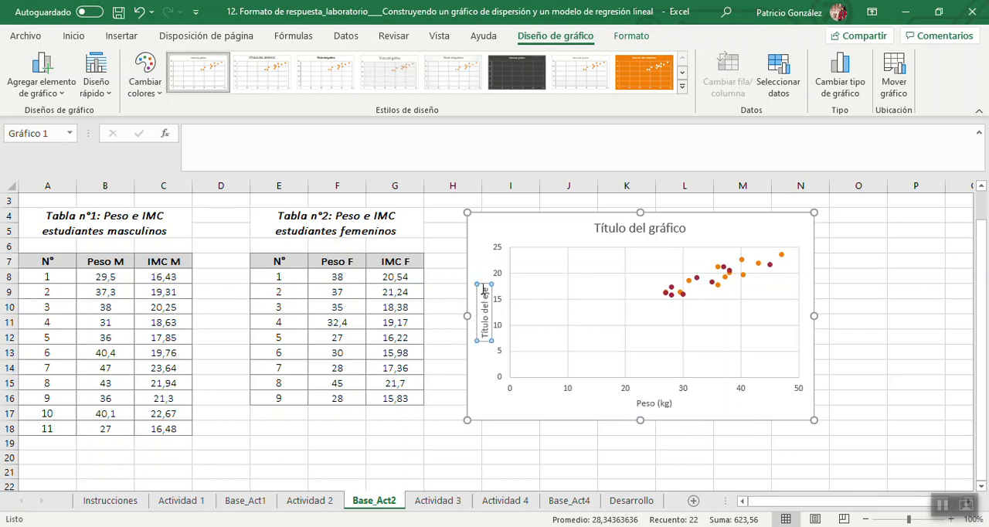
triple_click(485, 293)
key("Delete")
type("IMC")
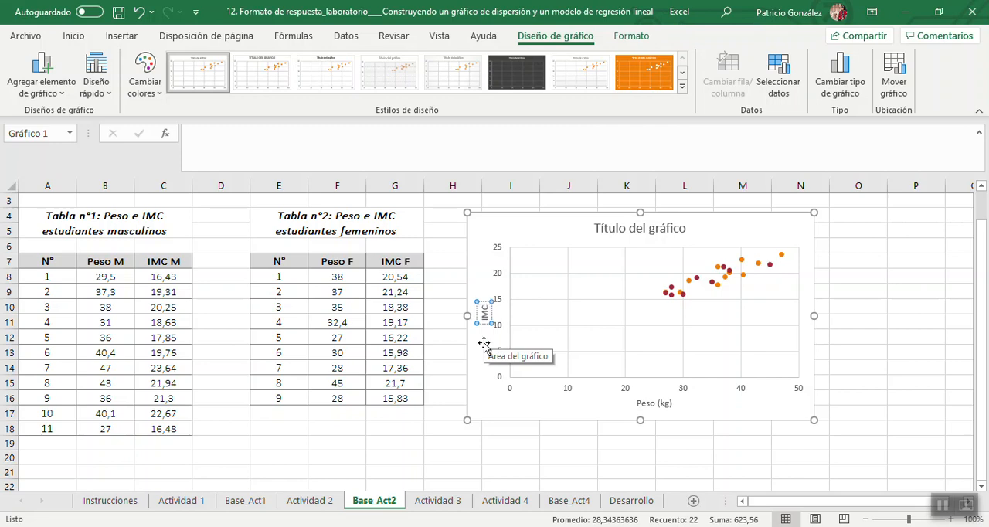
left_click(480, 386)
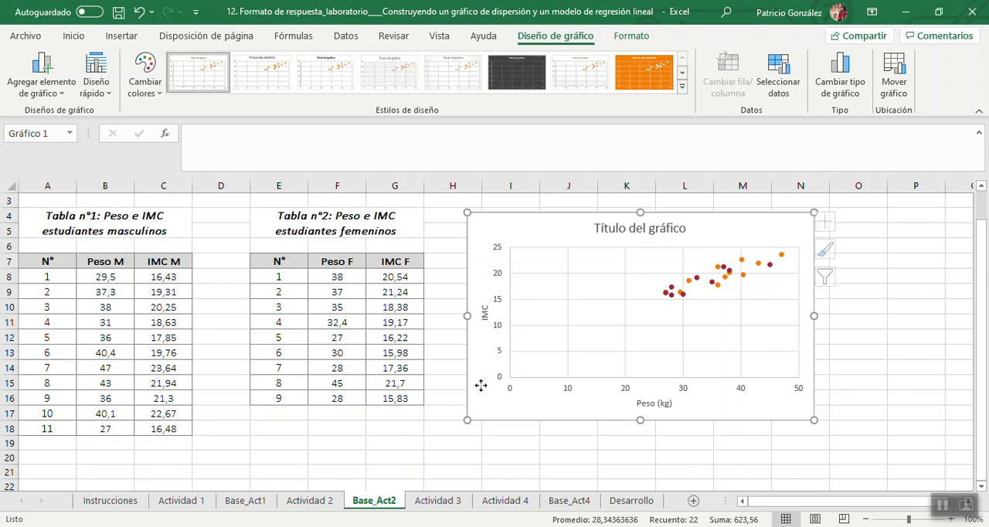
Change the chart title to "Relación entre el Peso y el IMC" and deselect the chart.
left_click(636, 228)
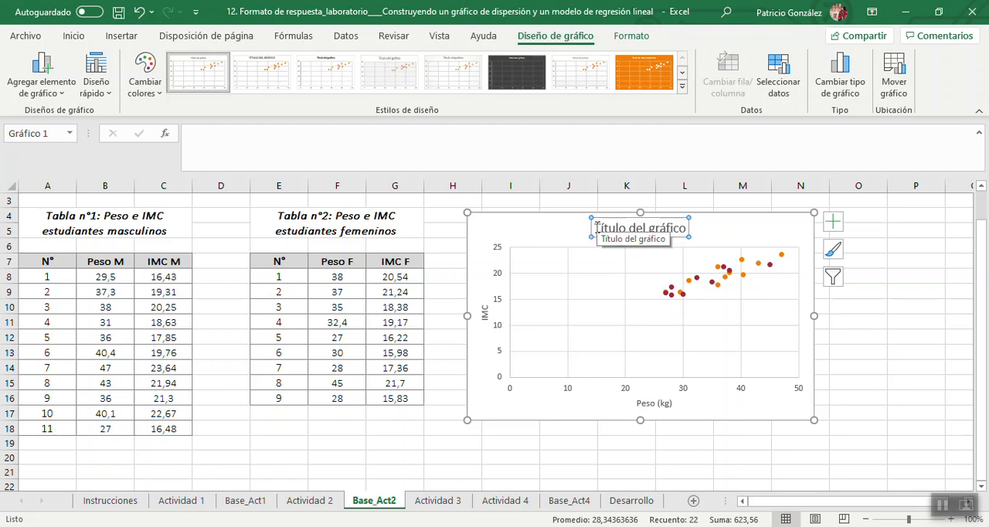
left_click_drag(597, 227, 683, 227)
type("Re")
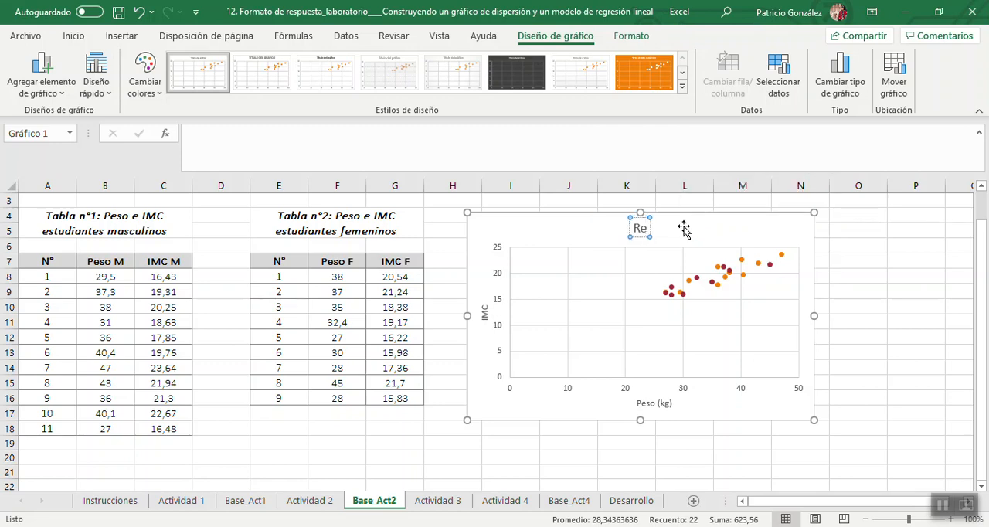
type("laci")
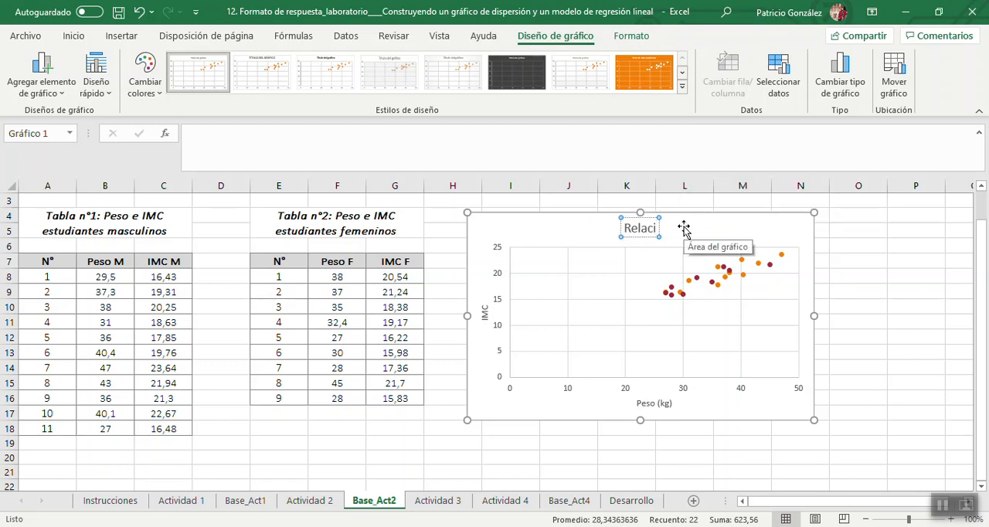
type("ón entre")
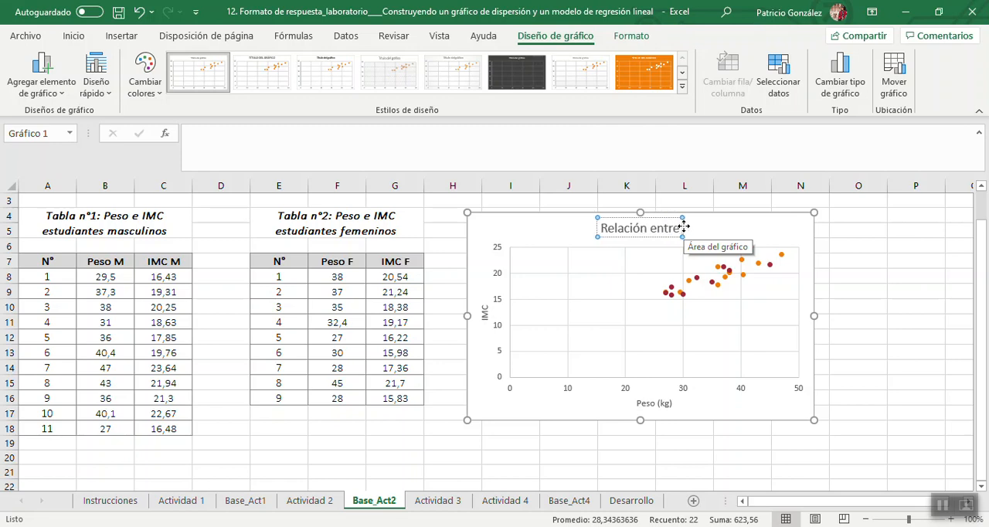
type(" el Pes")
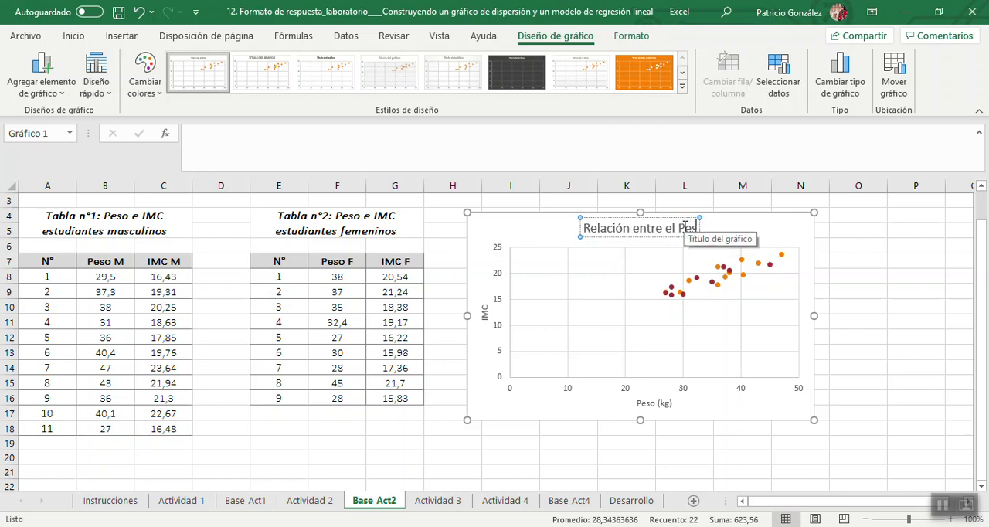
type("o y el")
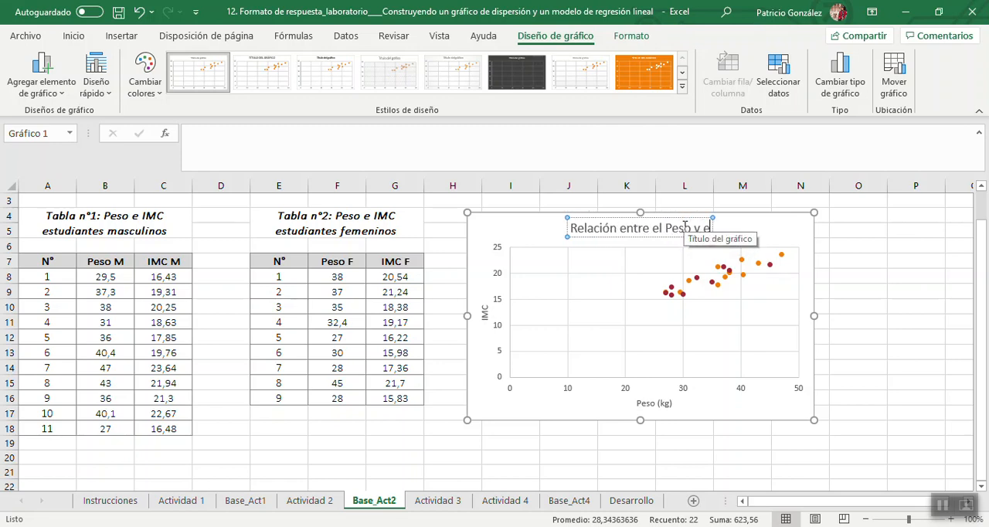
type(" IMC")
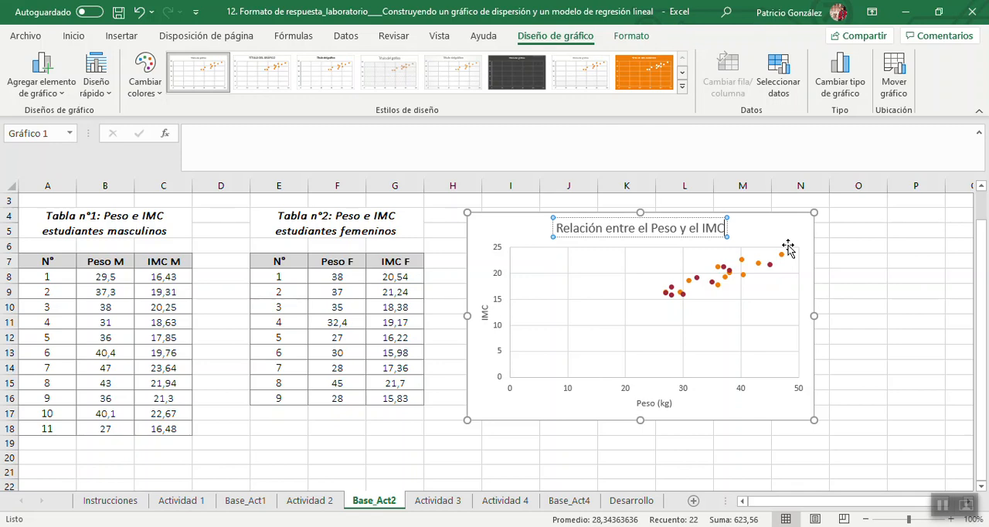
left_click(836, 259)
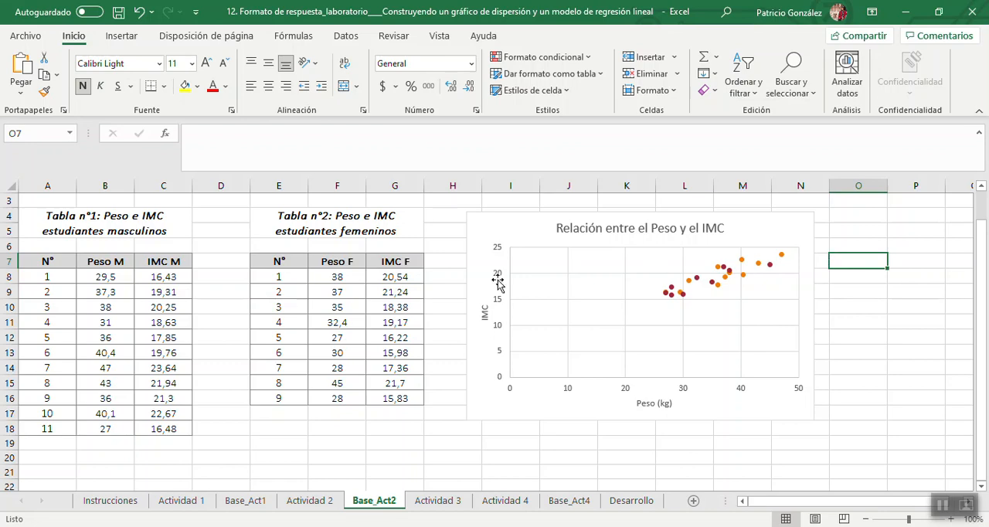
Reread the Actividad 2 questions and enter the label "Covarianza Masculino" in E19 of Base_Act2.
left_click(317, 504)
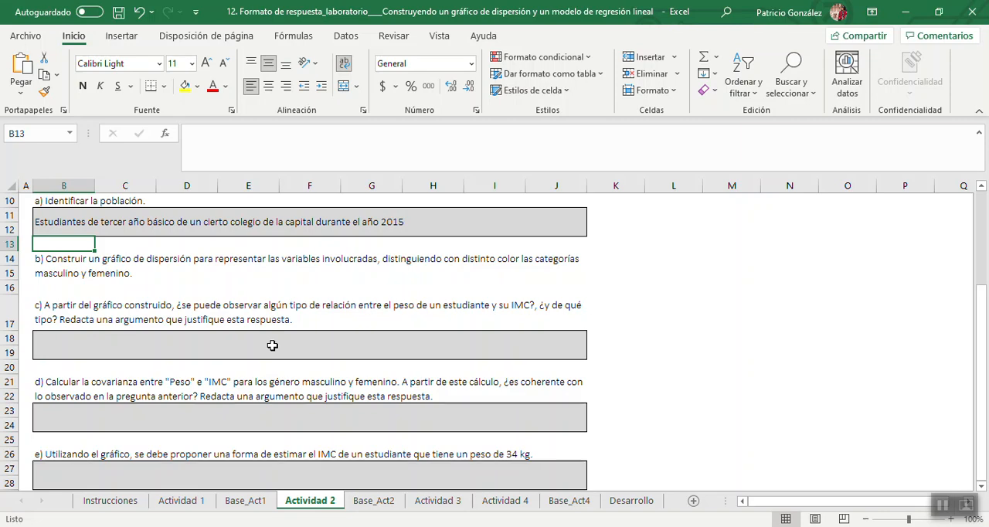
left_click(377, 502)
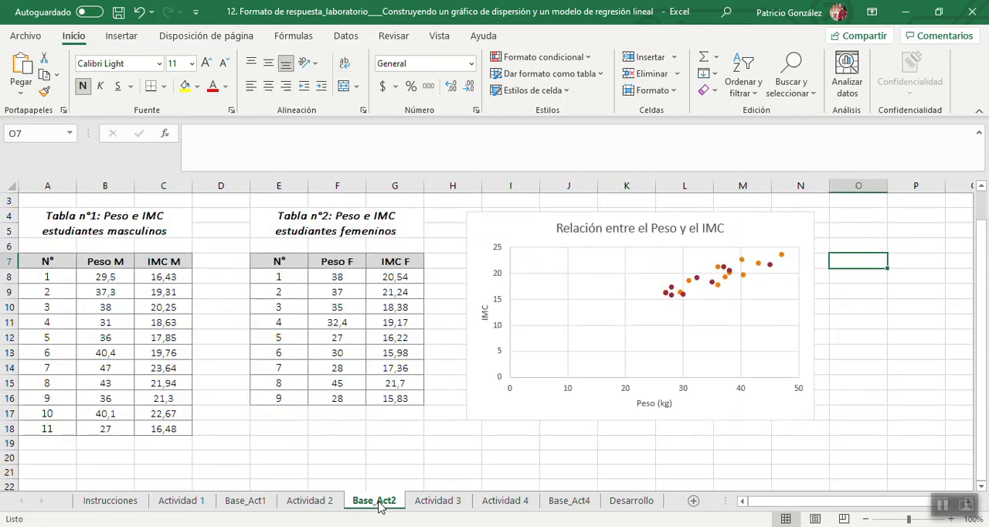
left_click(290, 444)
type("Covaria")
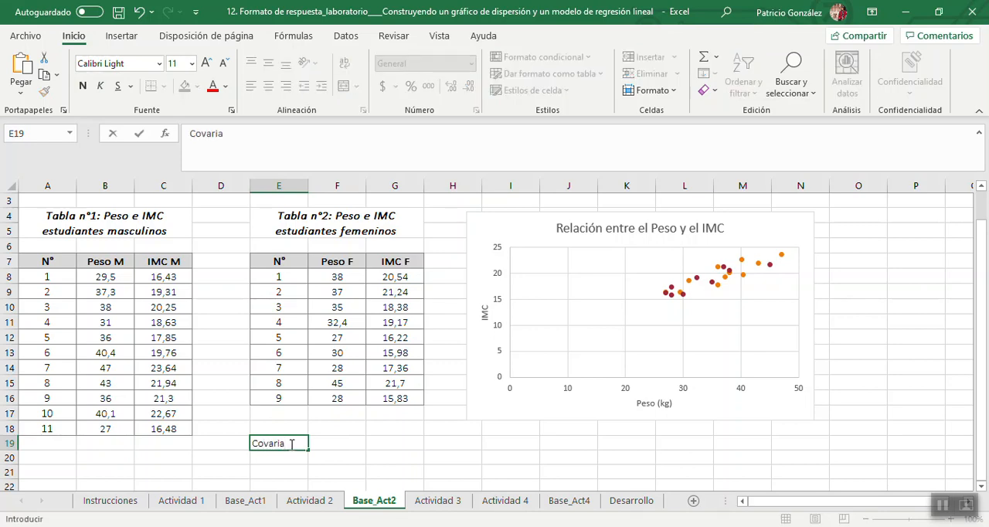
type("nza Mascul")
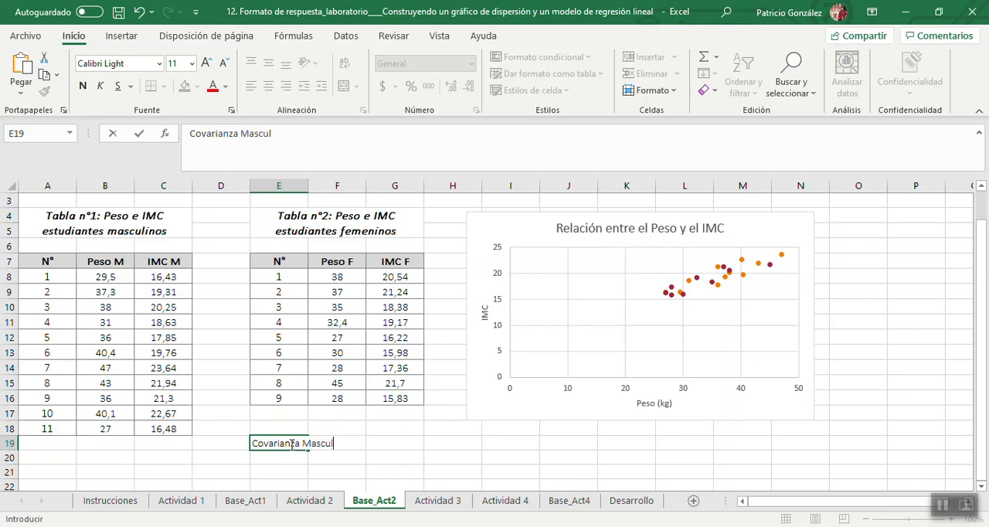
type("ino")
key("Return")
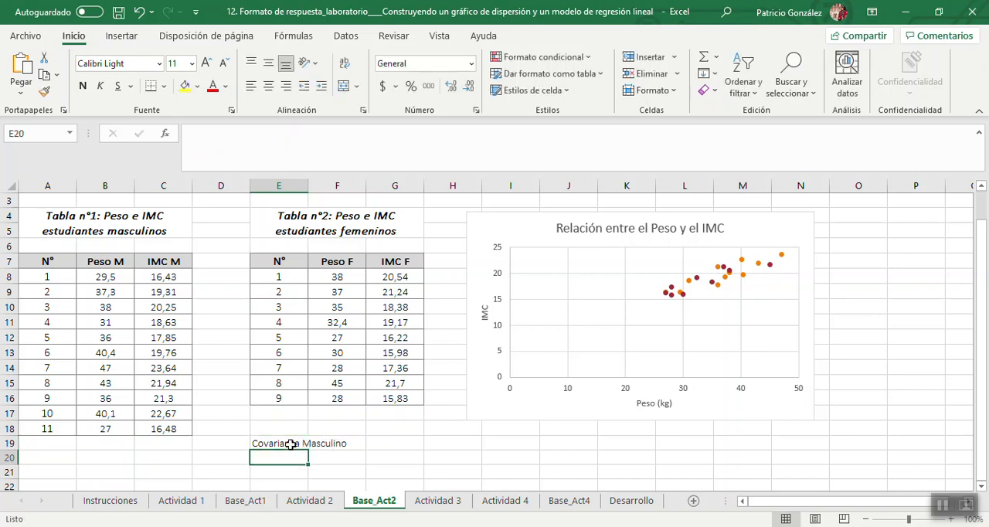
Enter the label "Covarianza femenino" in E20, below the male covariance label.
type("Covarian")
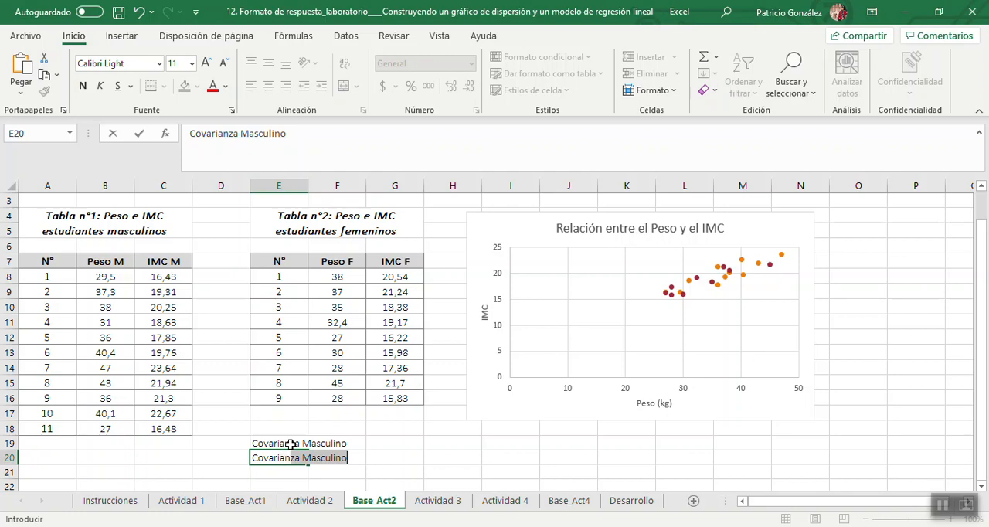
type("za fe")
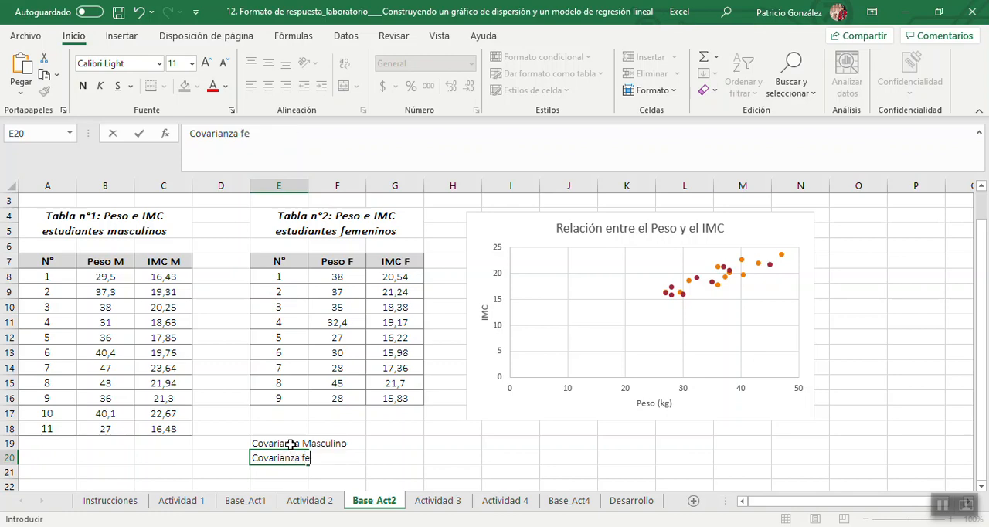
type("menino")
key("Tab")
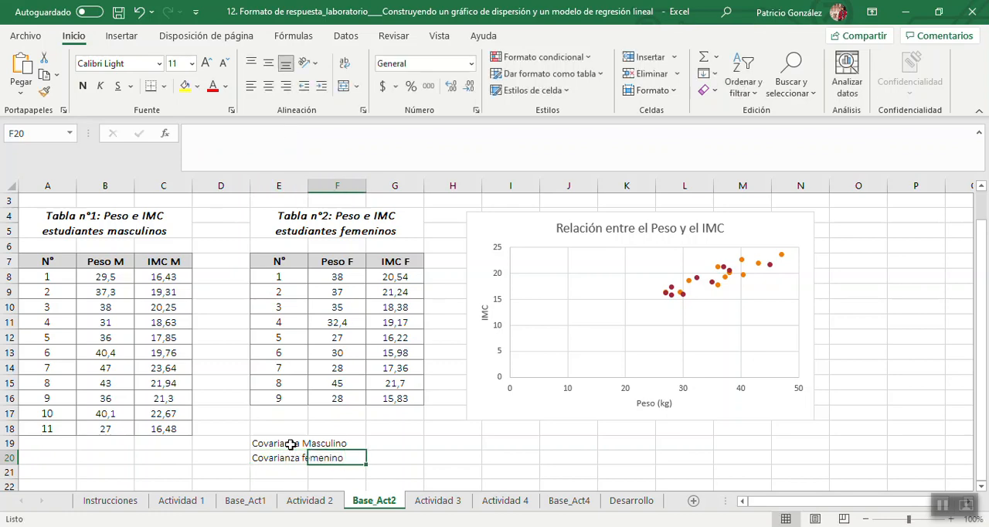
Calculate the male students' covariance between weight and IMC in G19 with =covar(B8:B18;C8:C18).
key("Tab")
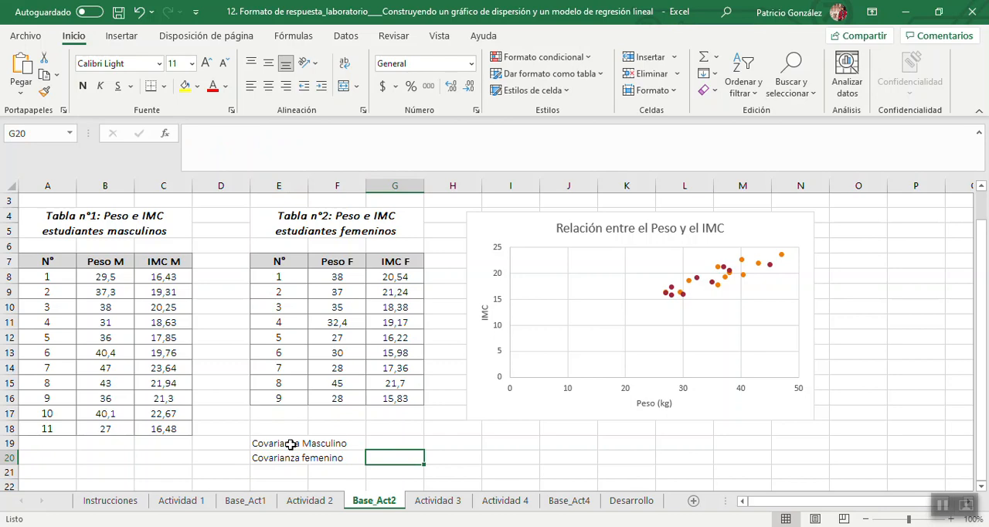
key("Up")
type("=")
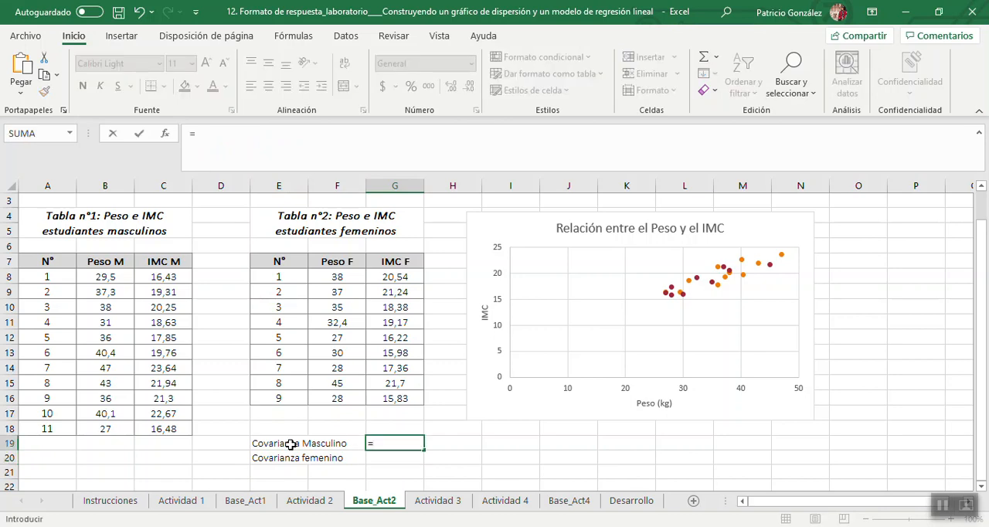
type("covar(")
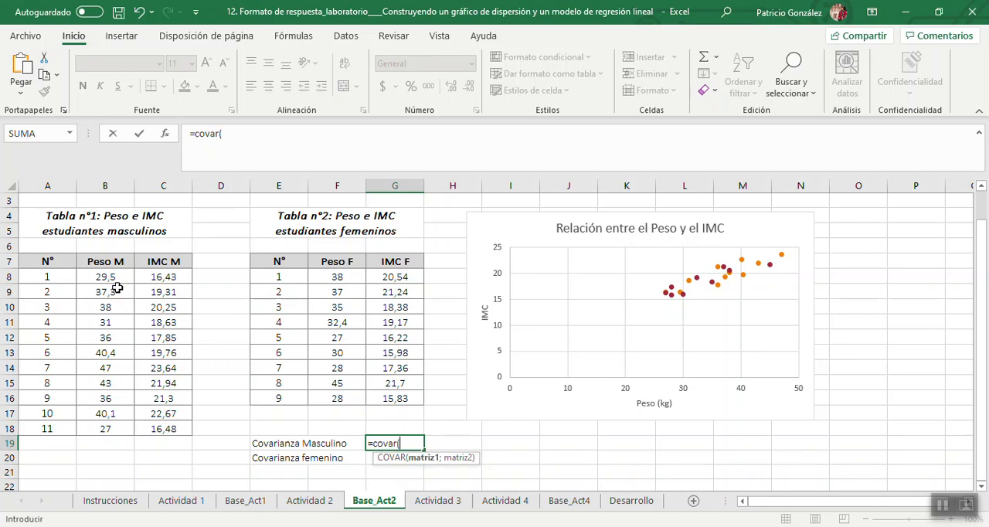
left_click_drag(119, 272, 121, 435)
type(";")
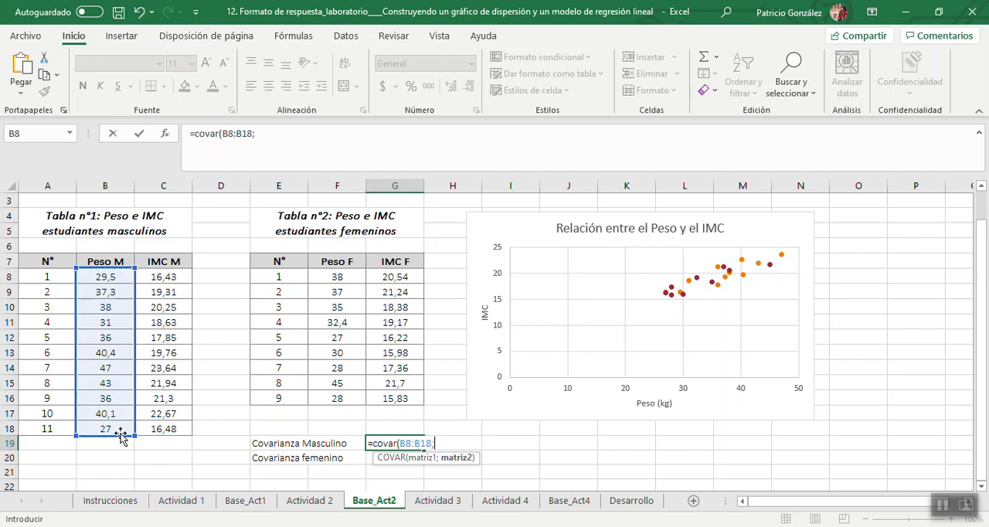
left_click_drag(175, 274, 174, 428)
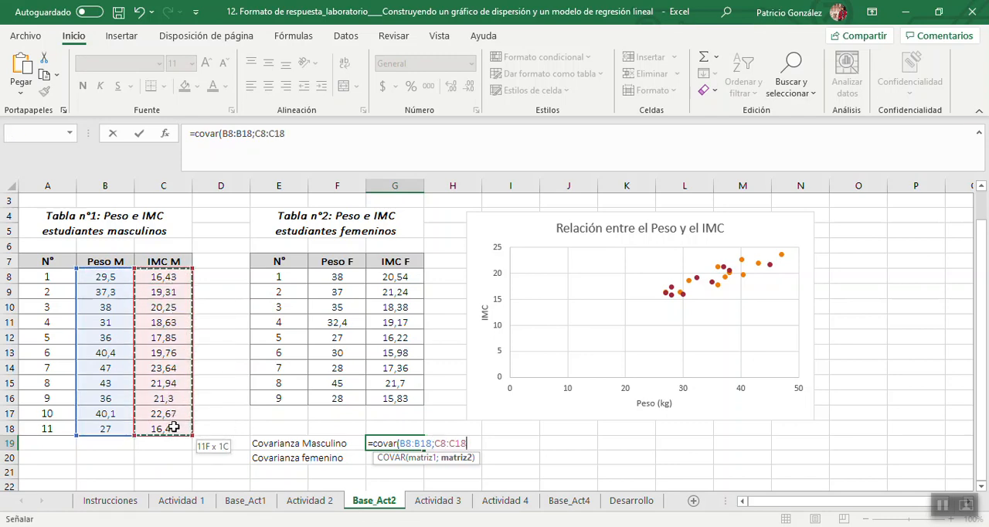
type(")")
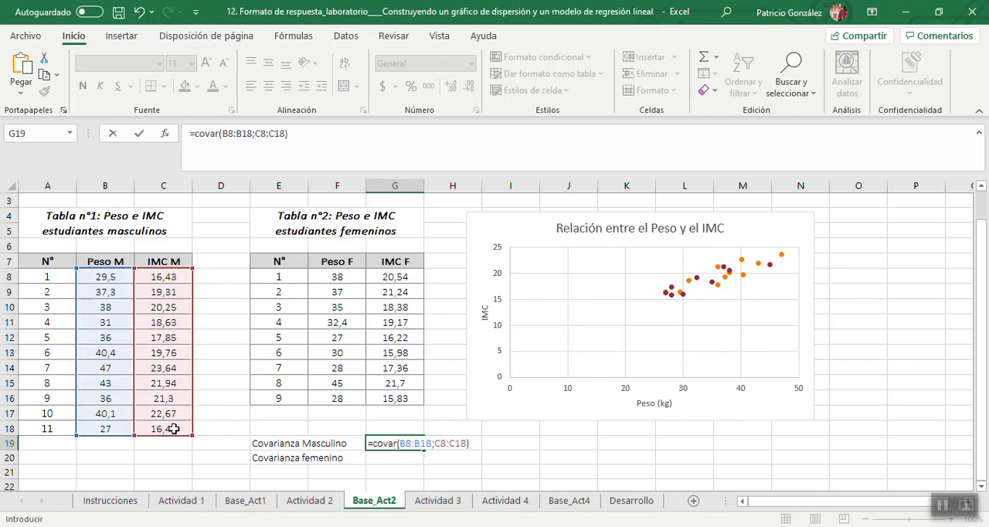
key("Return")
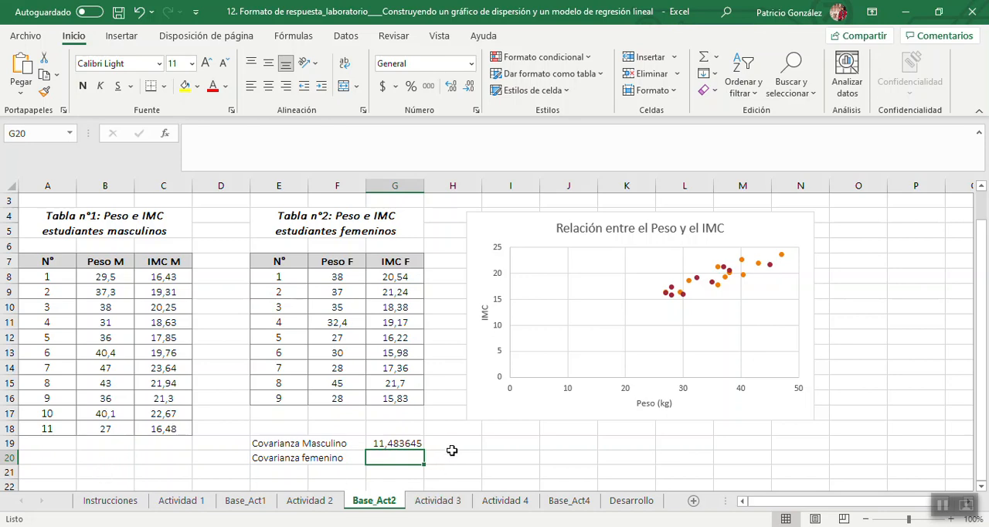
Enter the interpretation "Relación es directa. Si aumenta el Peso, aumenta el IMC." in H19, beside the male covariance.
left_click(452, 445)
type("Re")
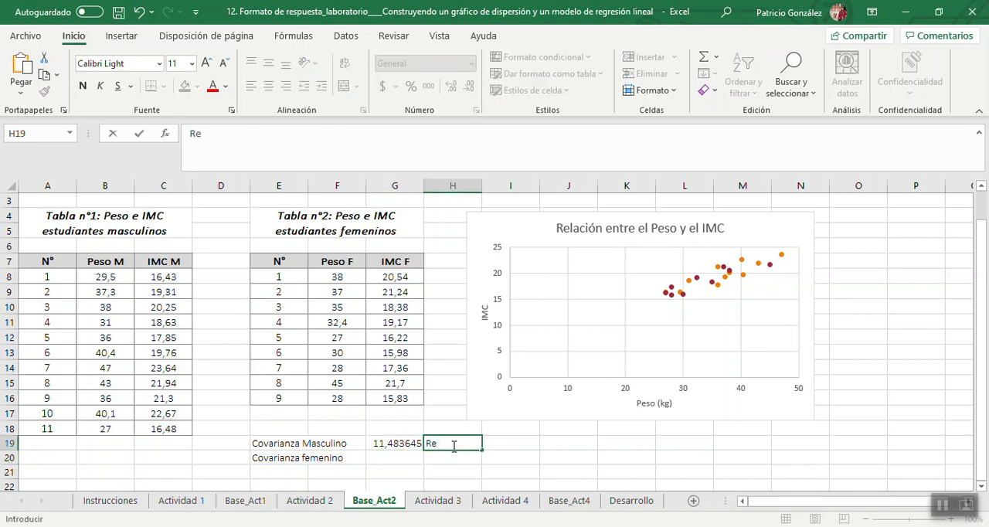
type("lación es directa")
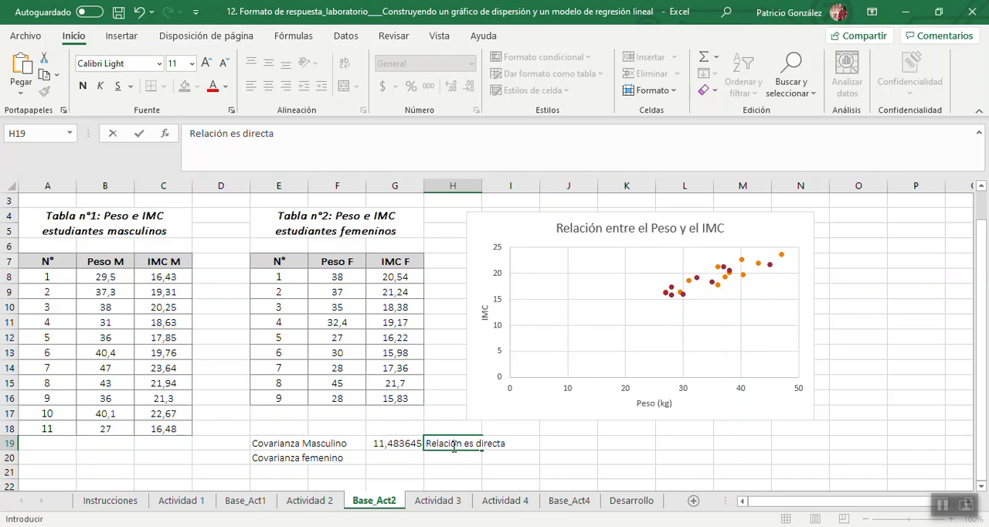
type(". Si aumenta e")
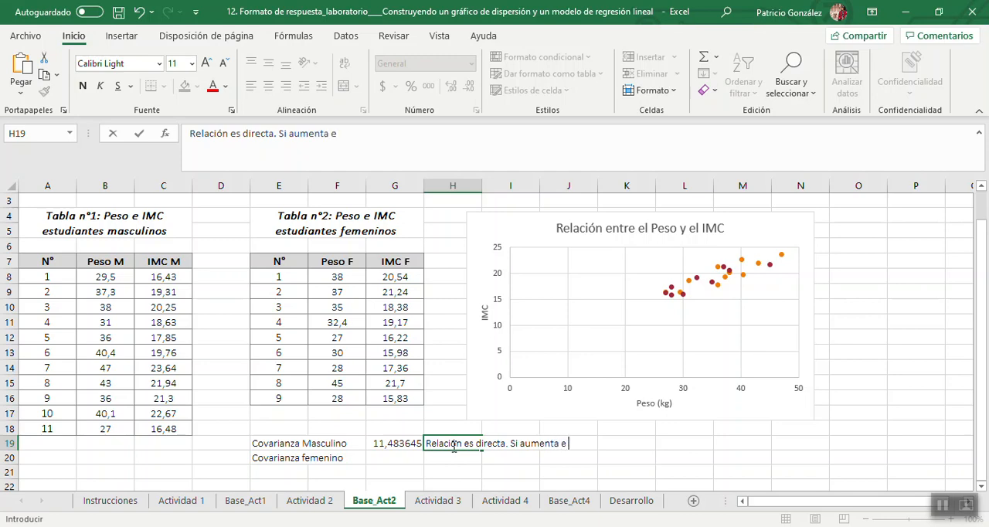
type("l Peso, aumenta el")
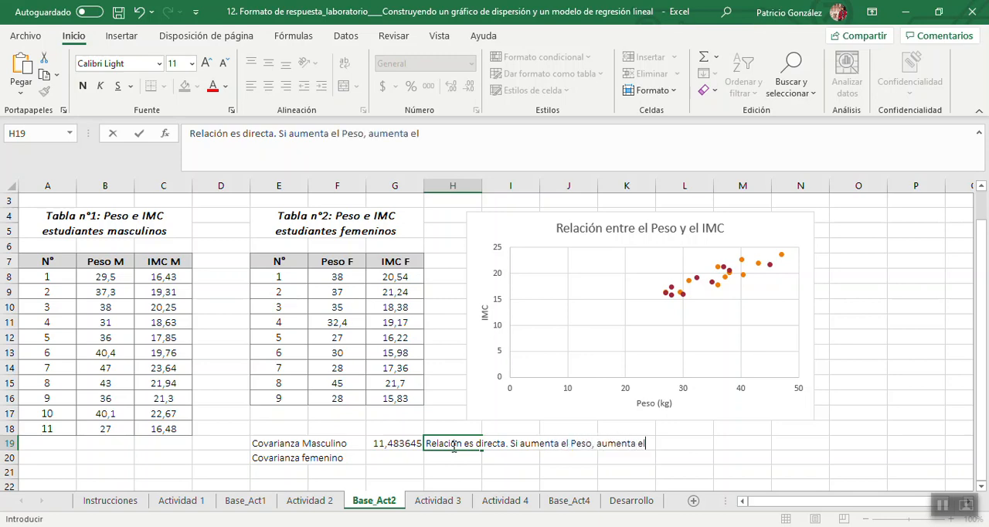
type(" IMC.")
key("Return")
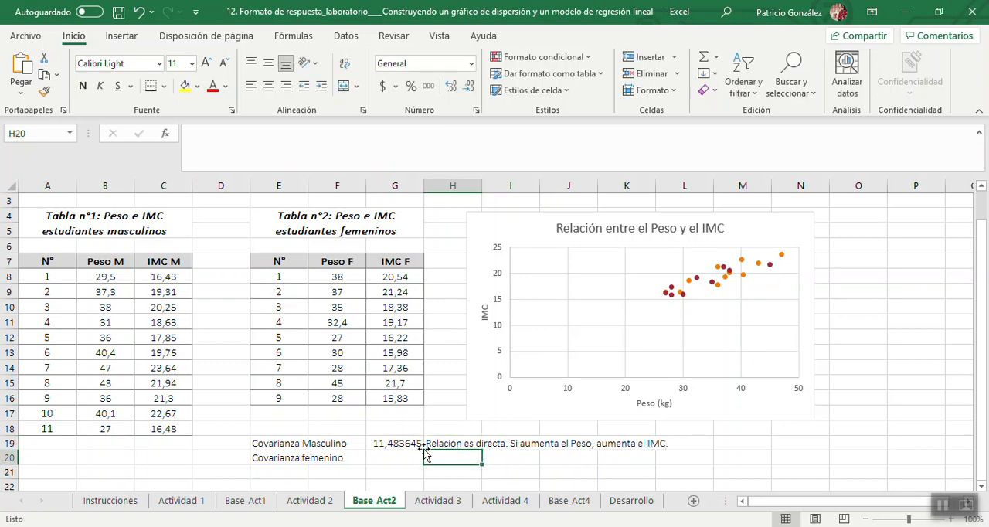
Calculate the female students' covariance between weight and IMC in G20 with =covar(F8:F16;G8:G16).
left_click(394, 459)
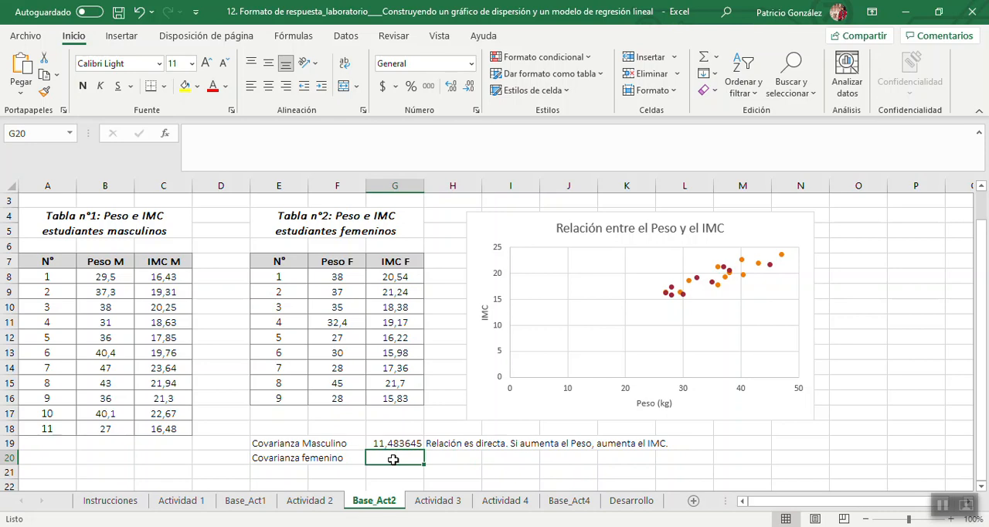
type("=c")
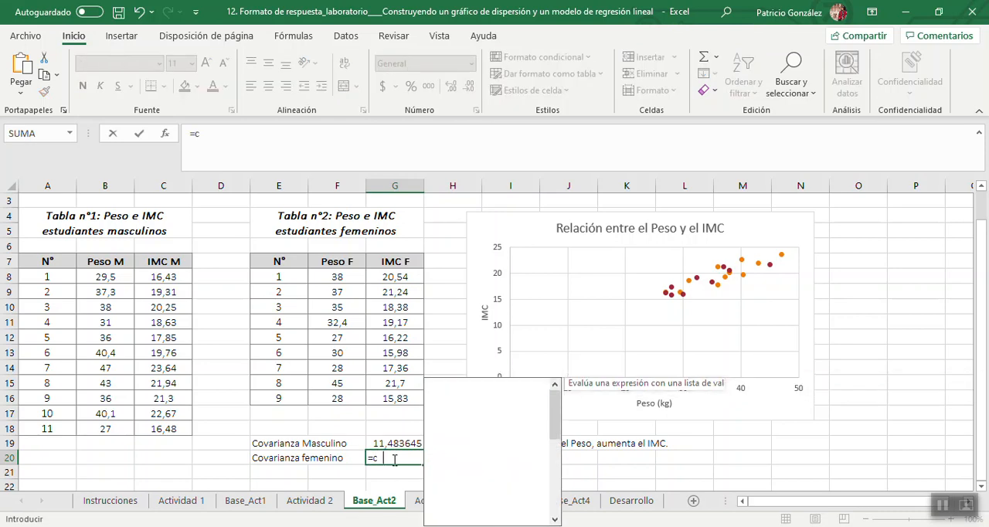
type("ovar(")
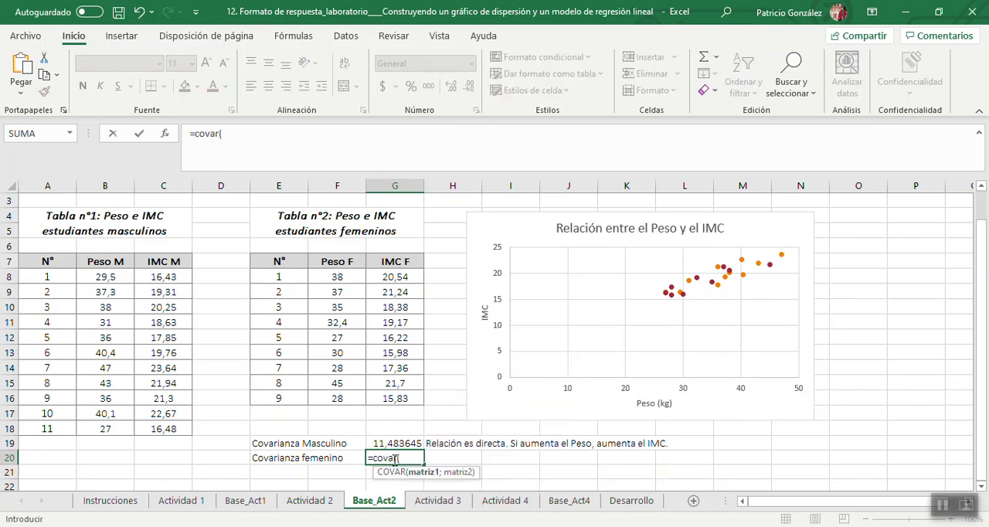
left_click_drag(357, 277, 344, 399)
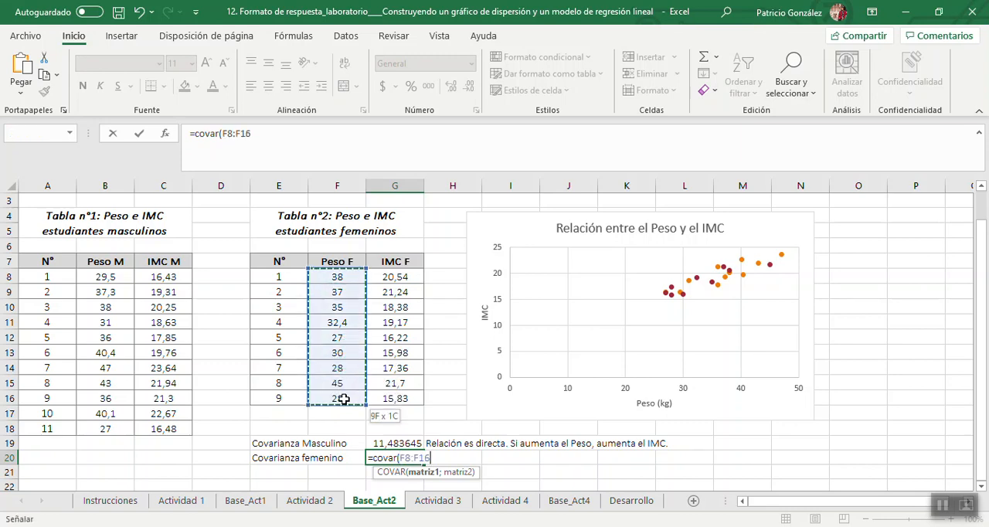
type(";")
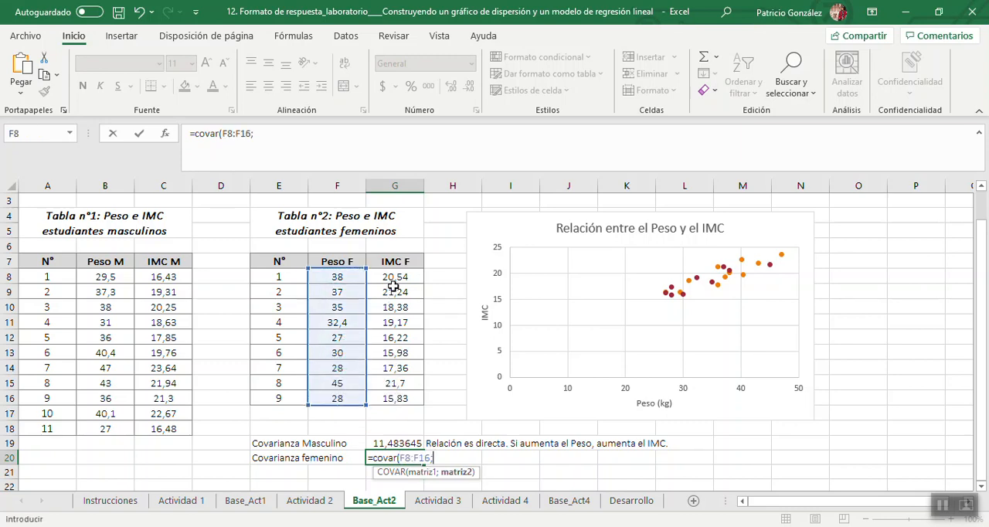
left_click_drag(393, 280, 402, 403)
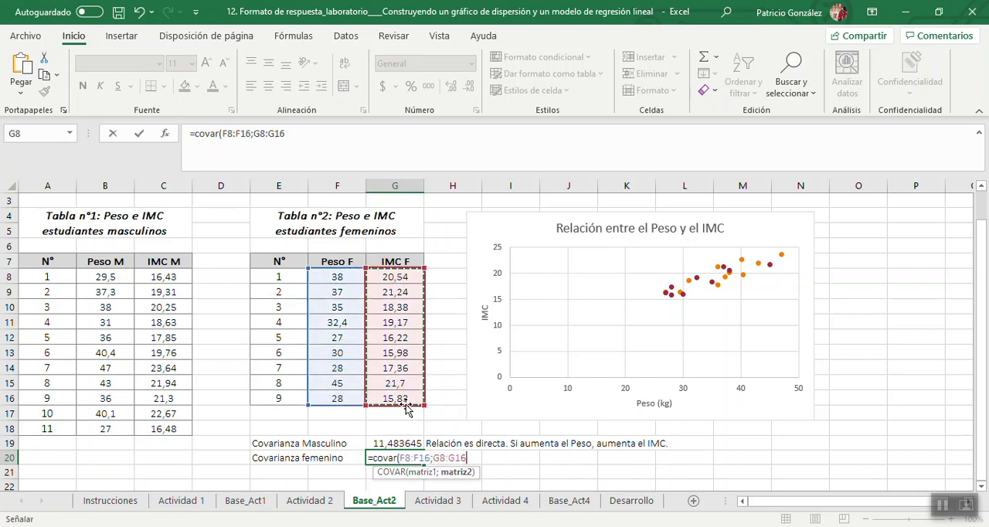
type(")")
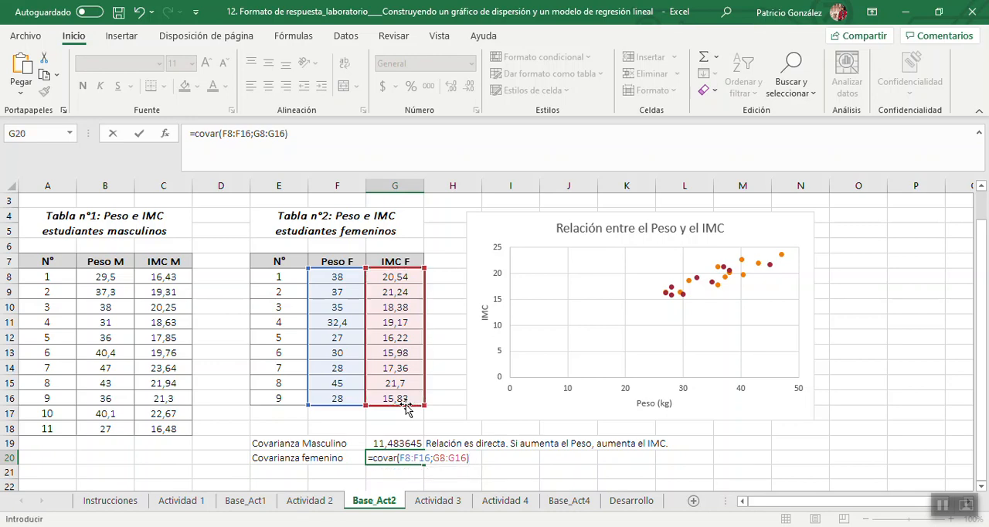
key("Return")
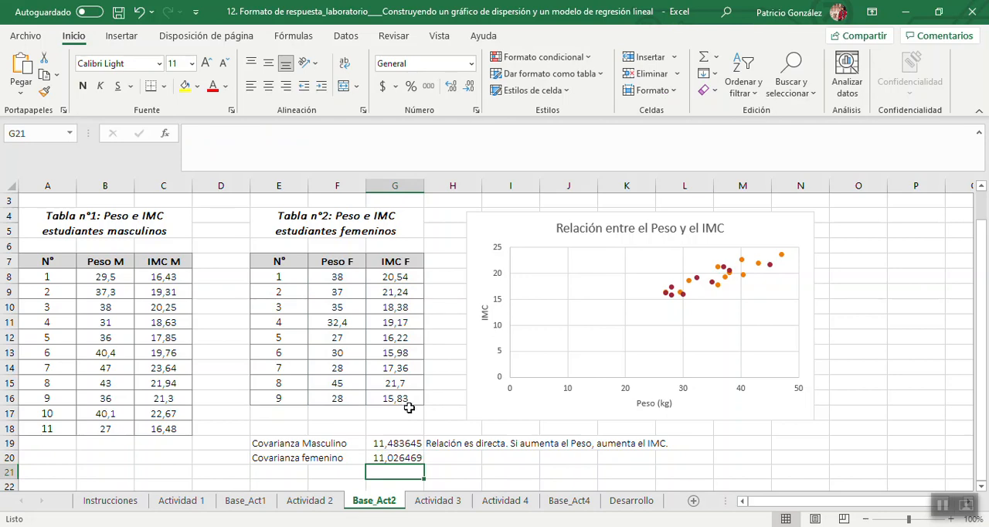
Copy the interpretation from H19 down to H20 for the female covariance.
left_click(436, 442)
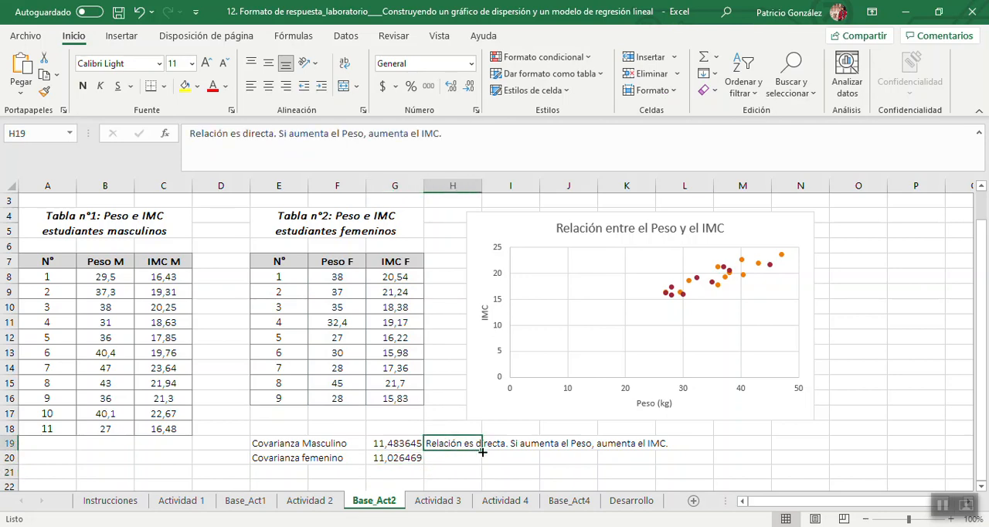
left_click_drag(481, 451, 483, 463)
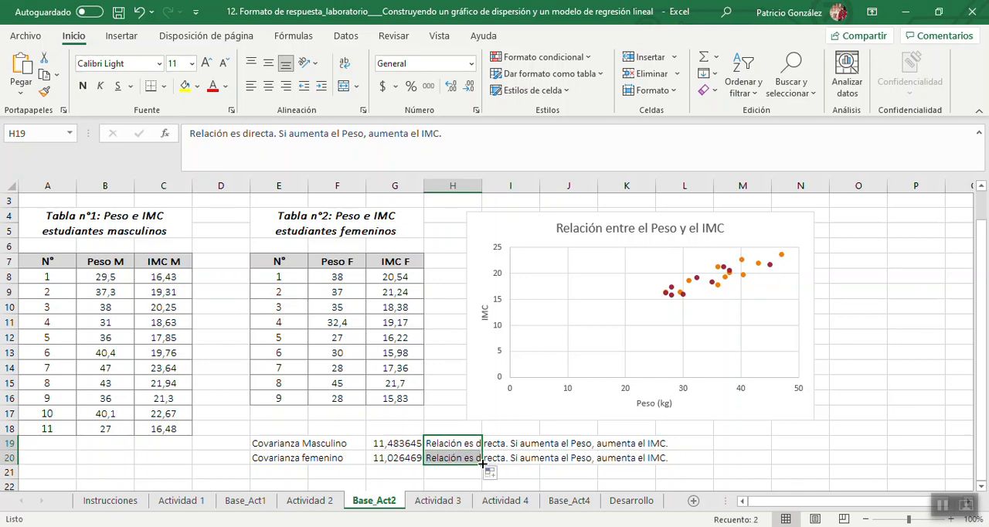
left_click(704, 459)
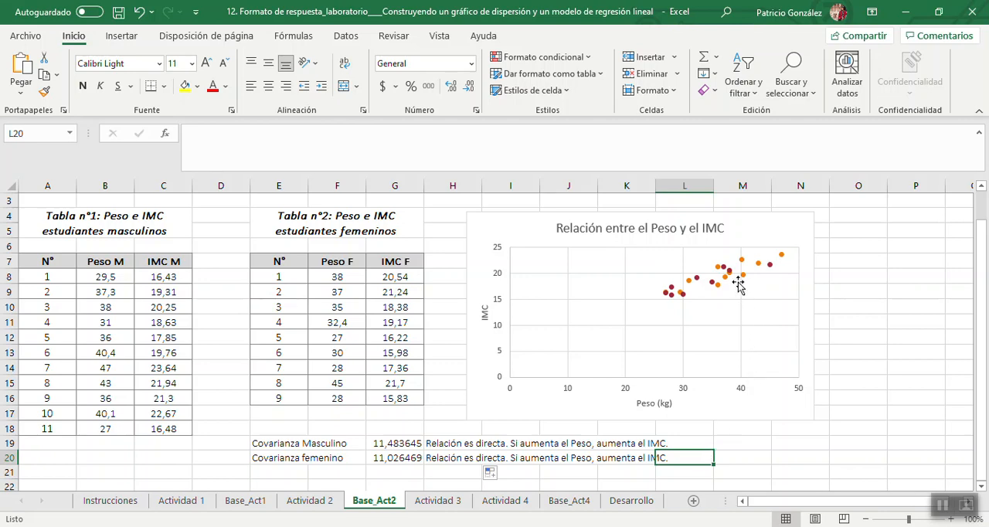
Examine the weight versus IMC scatter chart alongside the remaining Actividad 2 questions on the relationship and the 34 kg estimate.
mouse_move(743, 280)
mouse_move(666, 298)
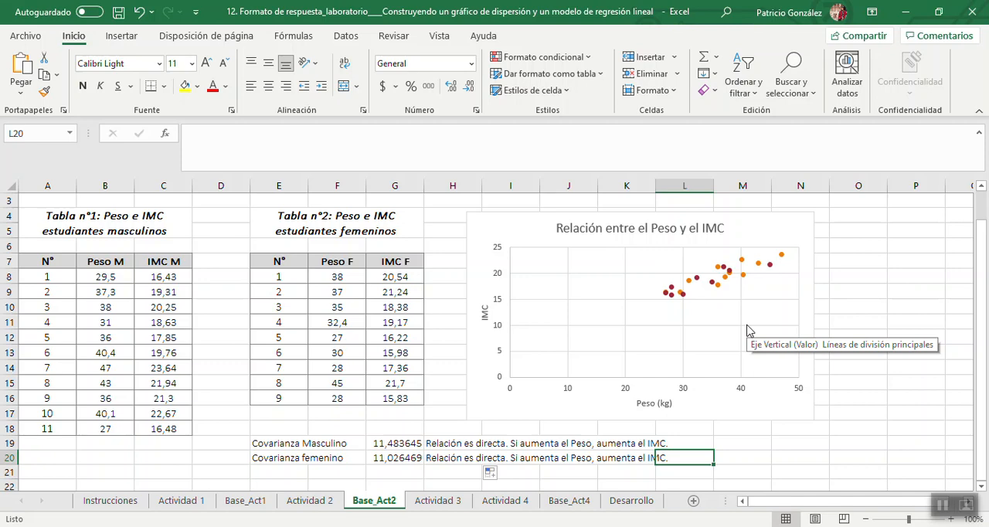
left_click(326, 506)
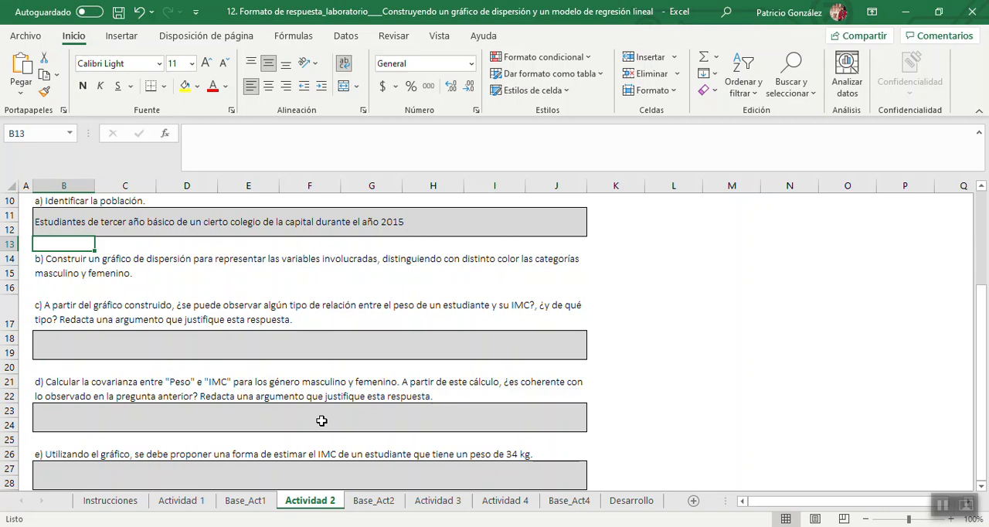
left_click(373, 502)
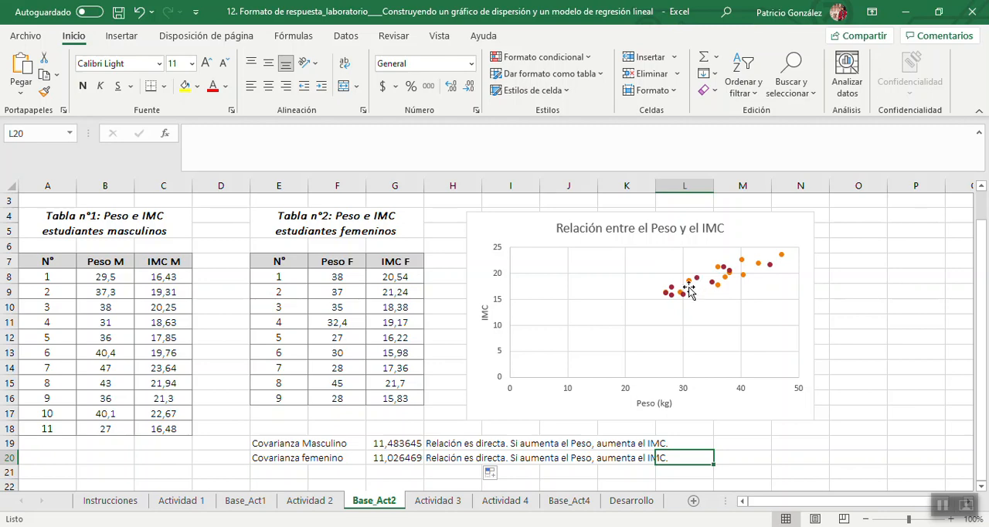
Open the Actividad 3 sheet, read the truck fleet situation, and slightly heighten row 29 to read its instruction.
left_click(438, 502)
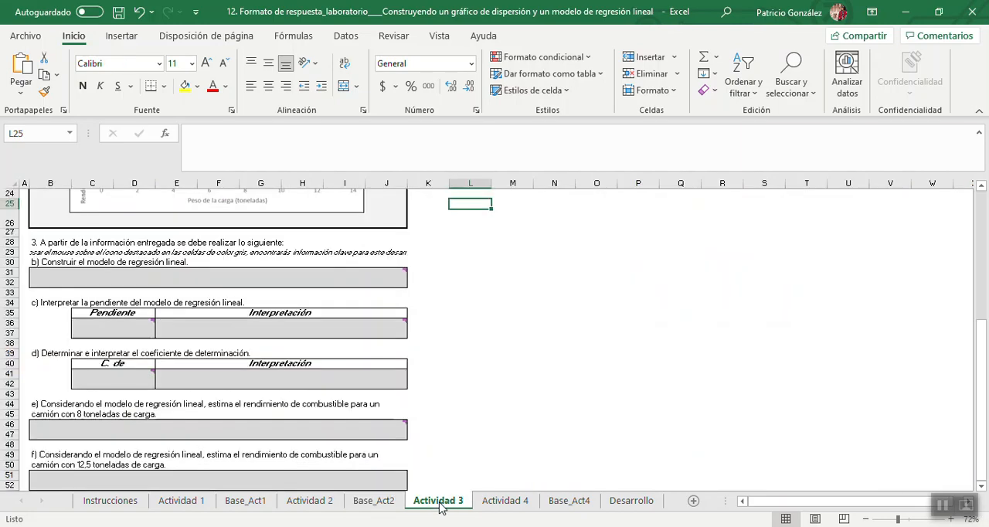
left_click_drag(983, 364, 983, 265)
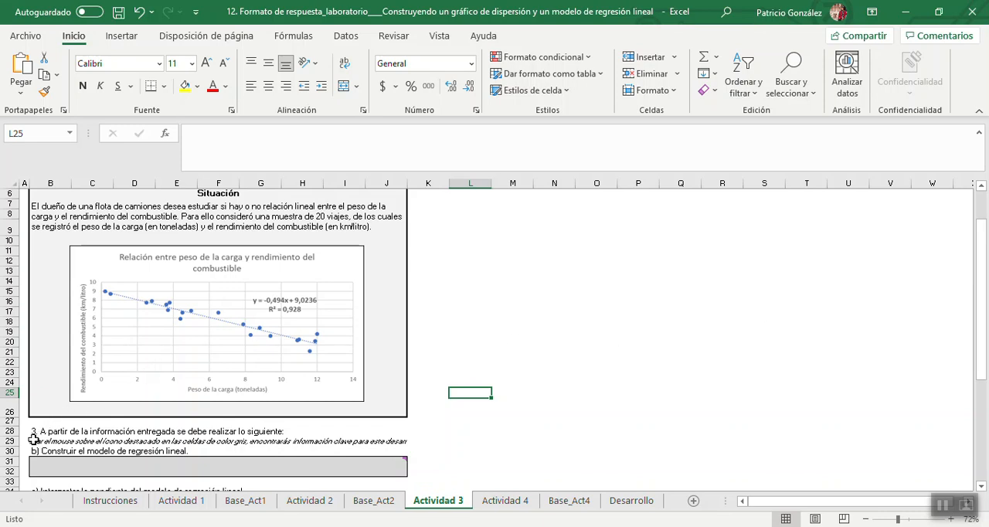
left_click_drag(11, 446, 11, 449)
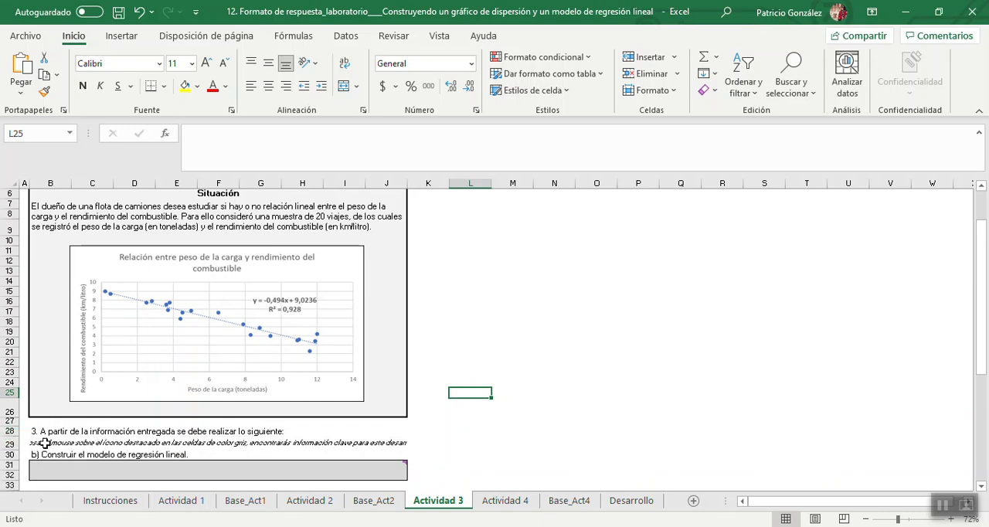
left_click(44, 443)
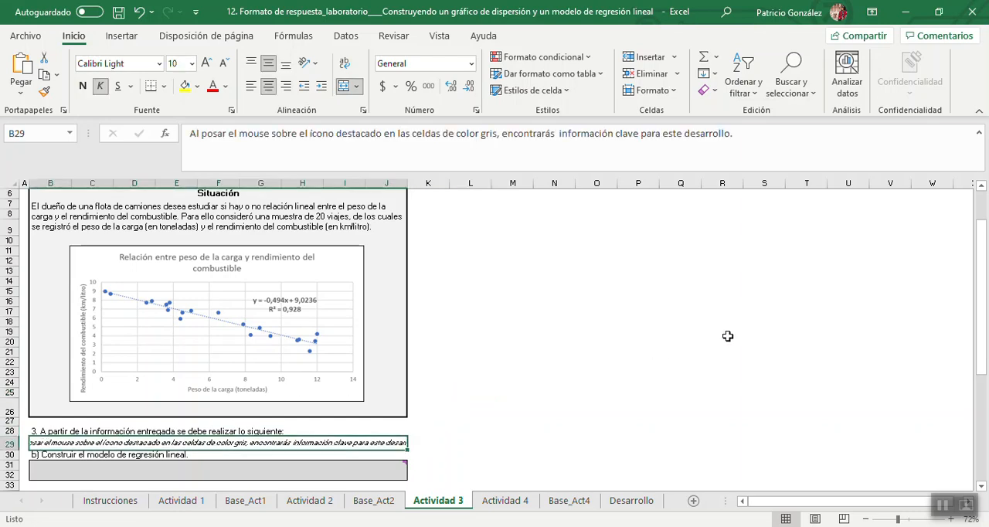
left_click_drag(982, 292, 981, 311)
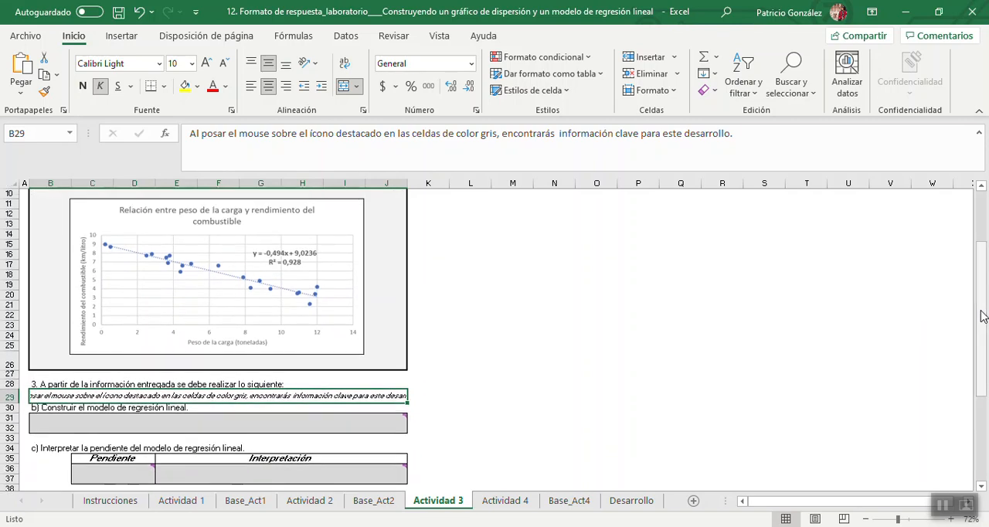
Answer question b) of Actividad 3 by entering the linear regression model "y = -0,494x + 9,0236" in B31.
left_click(296, 428)
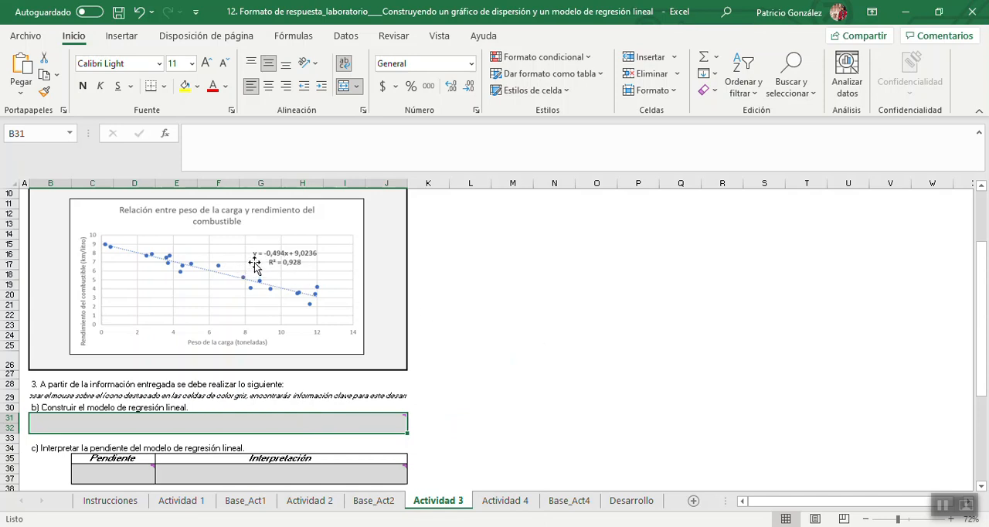
mouse_move(184, 428)
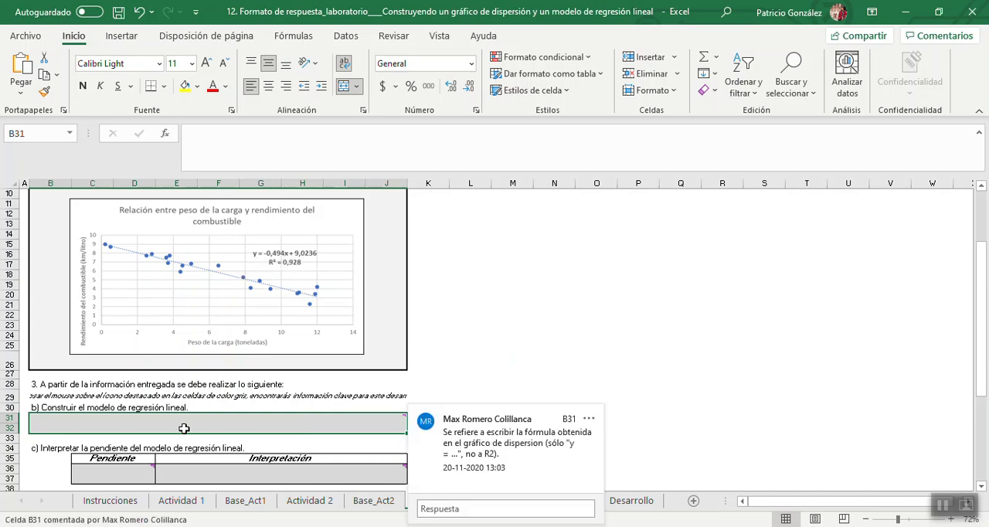
type("y")
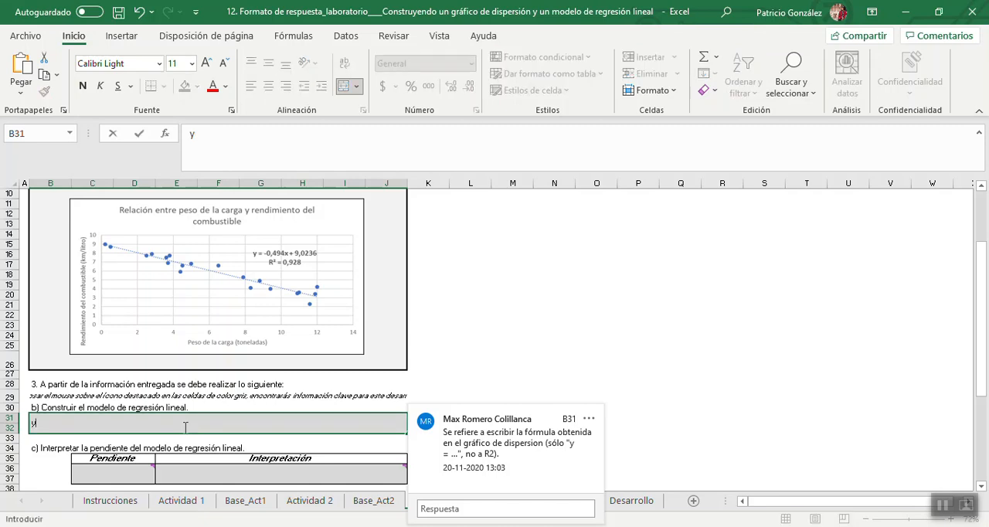
type(" = -0,494x + 9,0236")
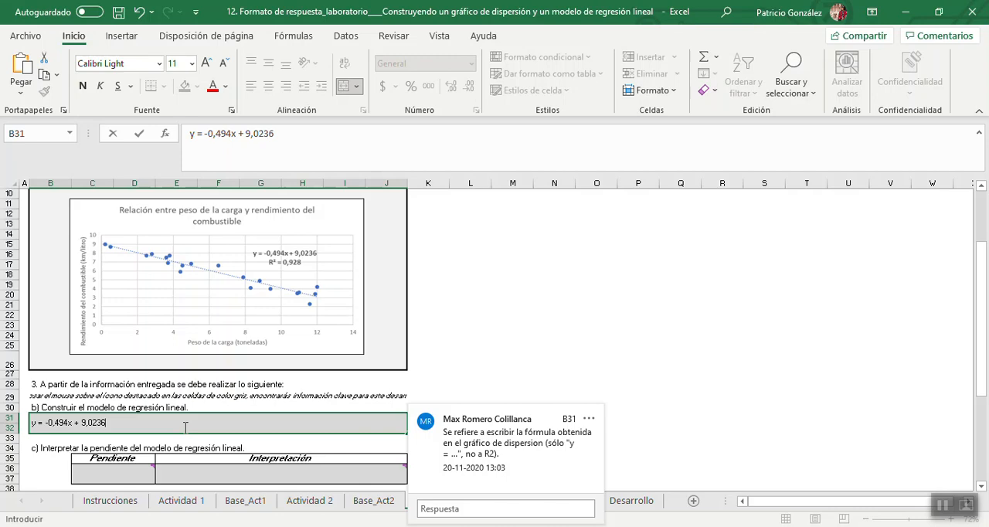
key("Return")
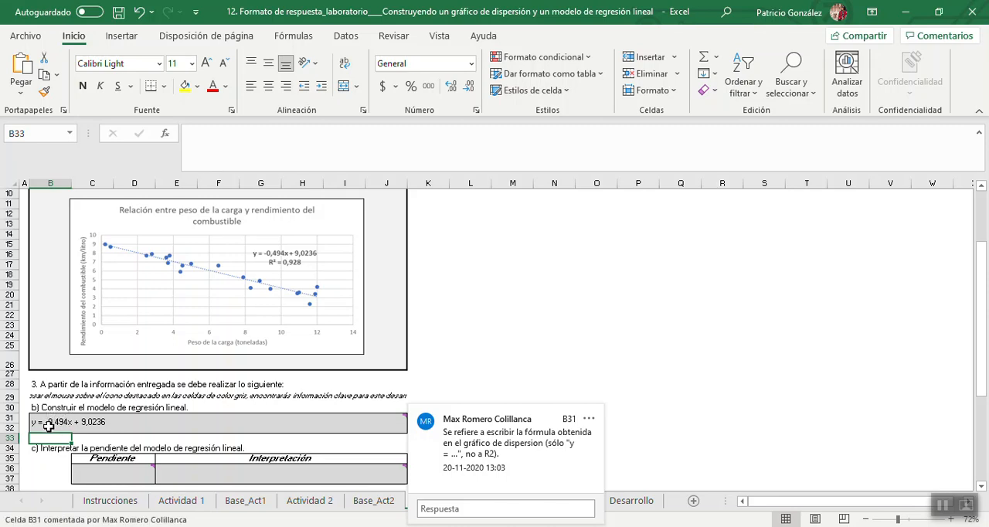
left_click(463, 361)
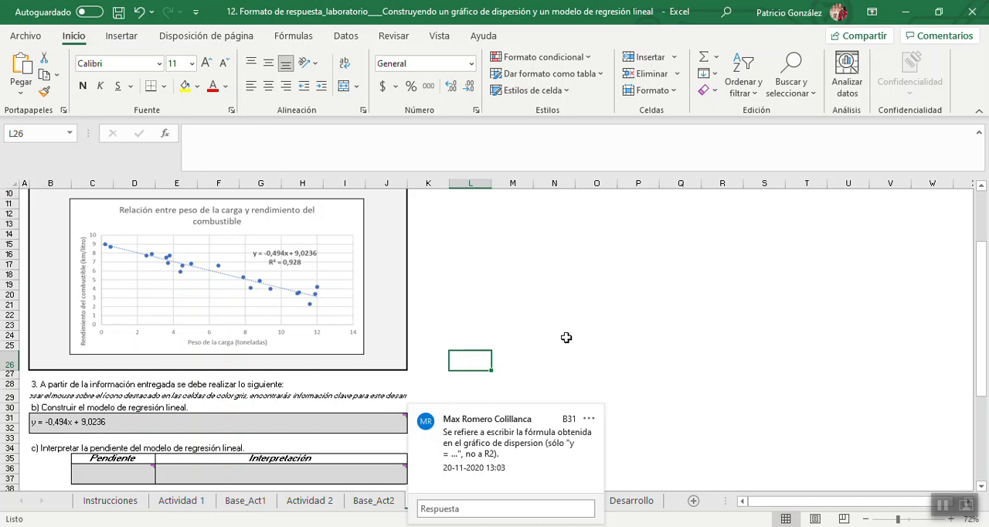
left_click(596, 336)
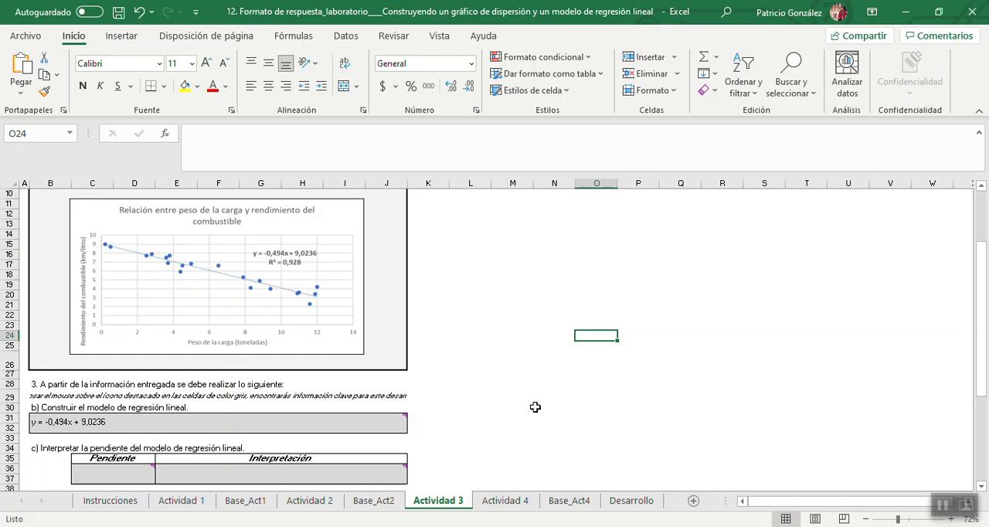
Enter the regression model's slope, -0,494, in the Pendiente cell C36 of question c).
mouse_move(45, 428)
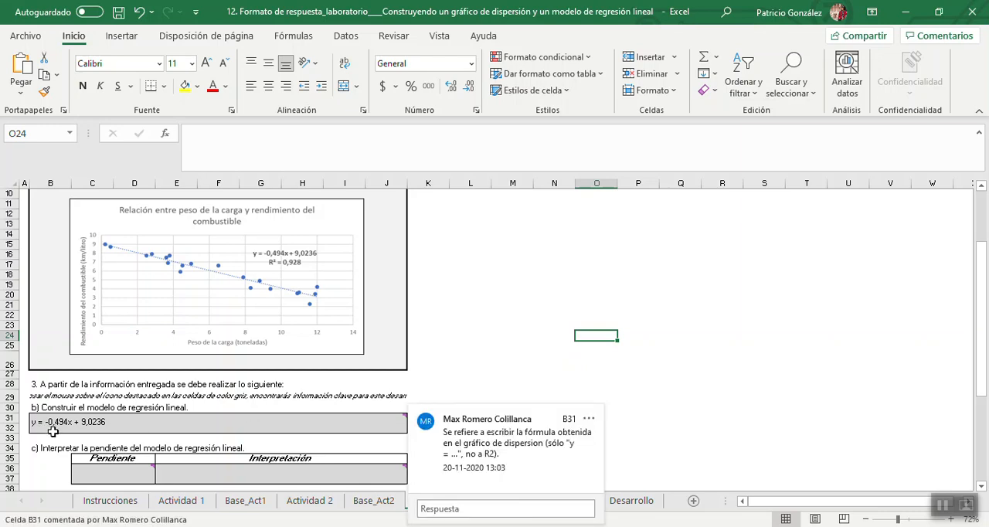
left_click(97, 472)
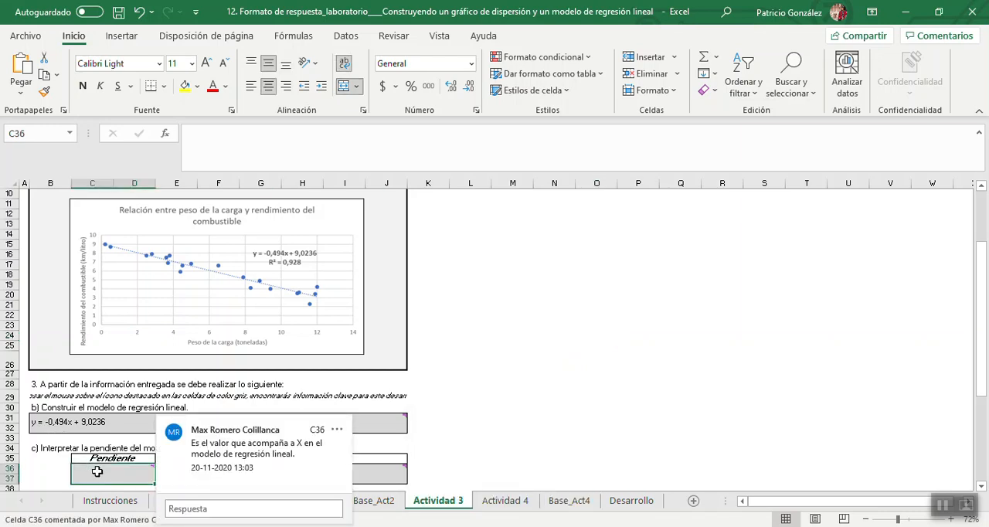
type("-0,")
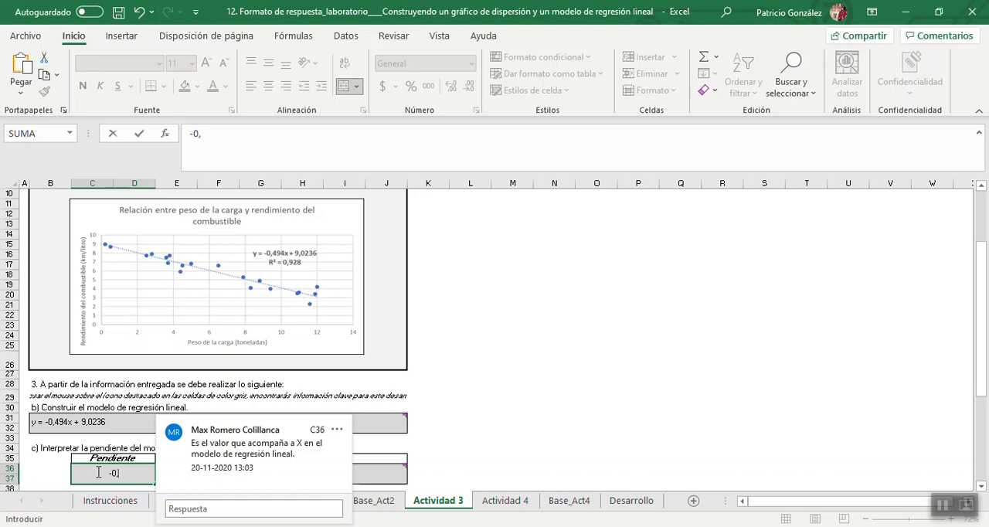
type("494")
key("Return")
left_click(539, 396)
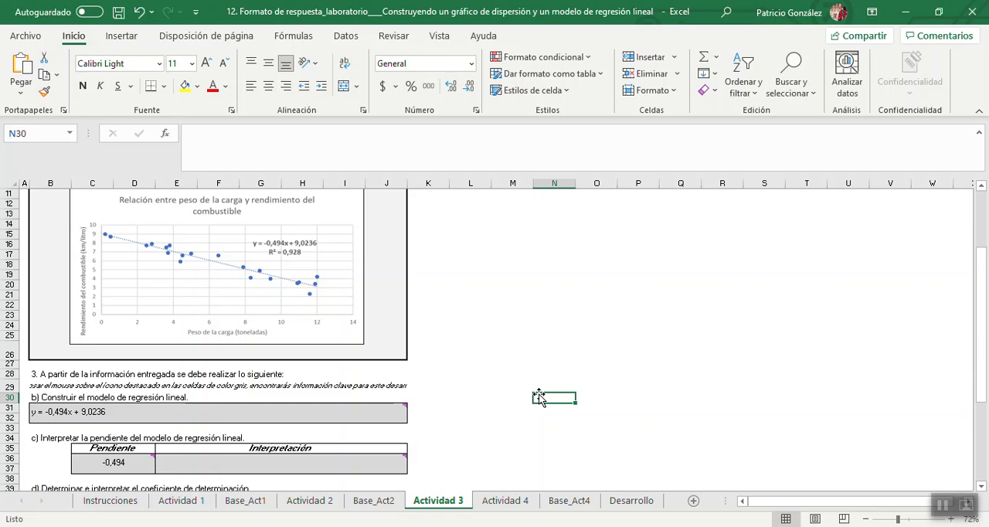
Enter the slope's interpretation in E36: "Si aumenta en 1 tonelada el peso de la carga, disminuye el rendimiento de combustible en 0,494 km/L.".
left_click(333, 467)
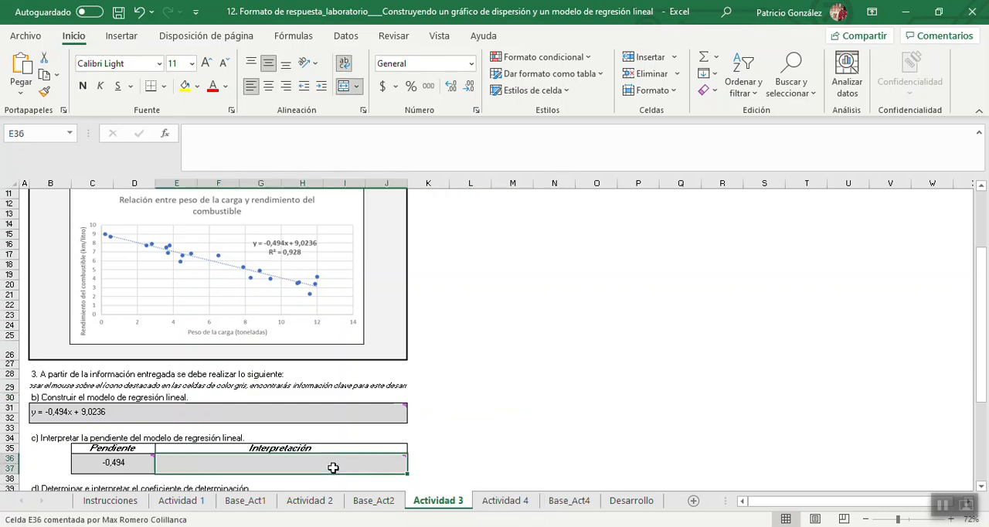
type("Si ")
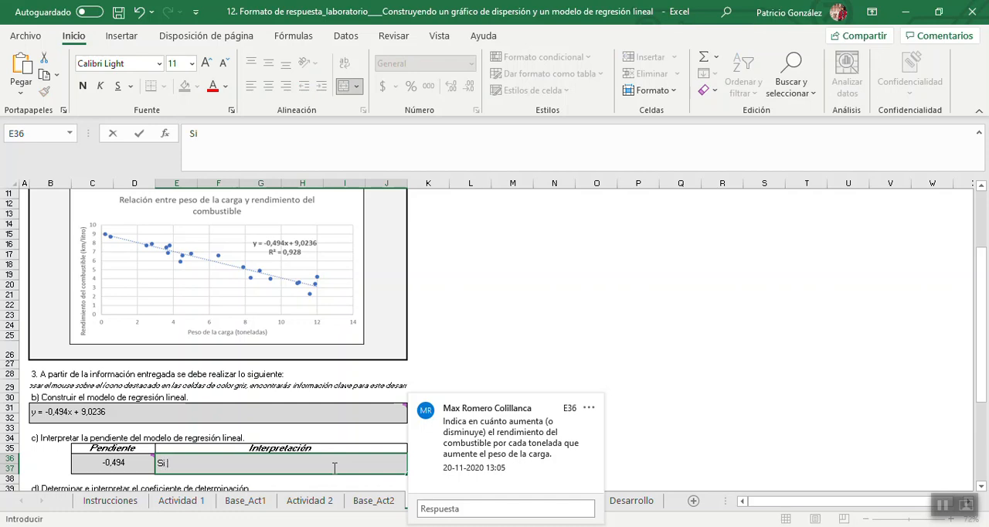
type("aumenta en")
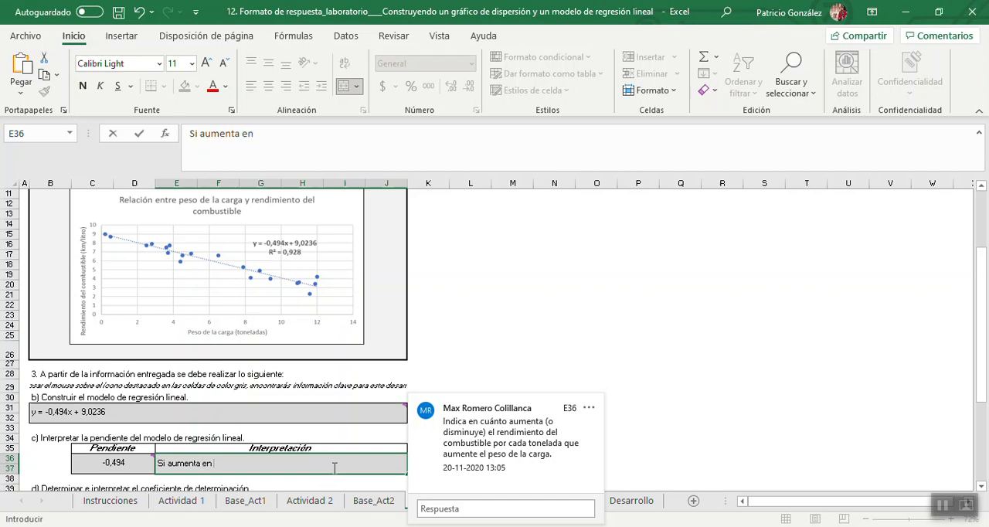
type(" 1 tonelada")
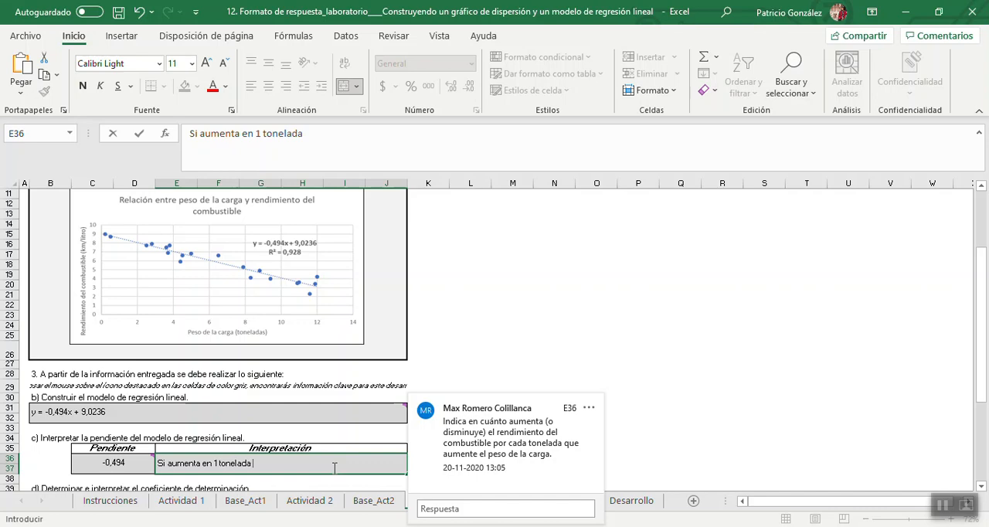
type(" el peso de la carga")
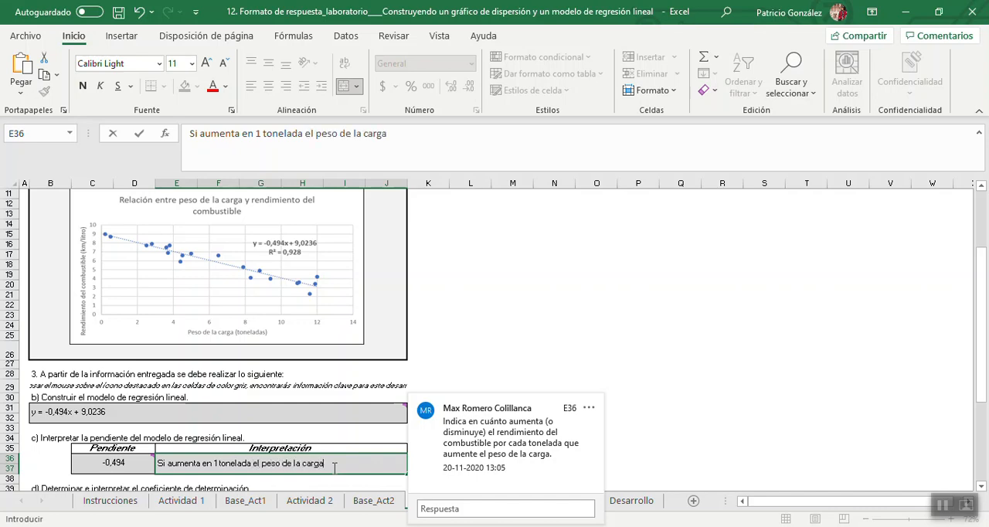
type(", disminuye el re")
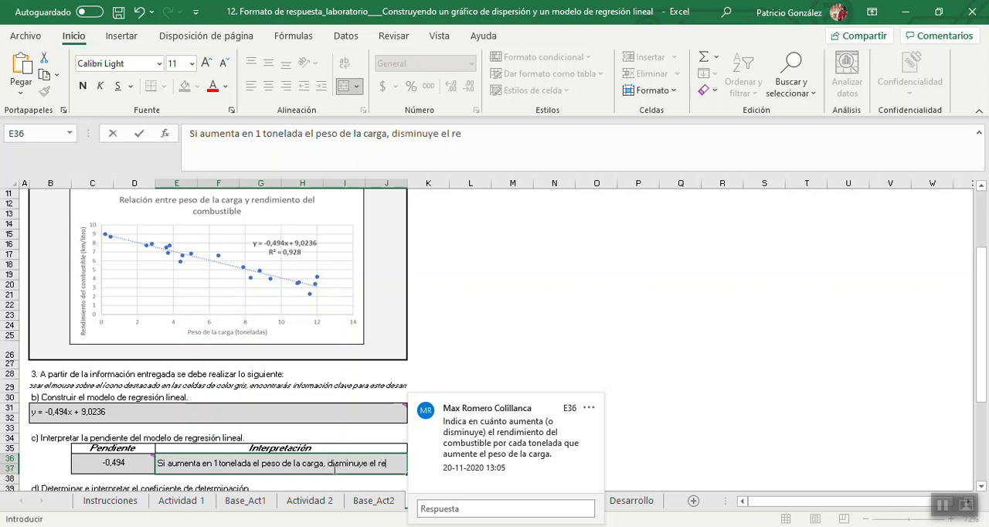
type("ndimient")
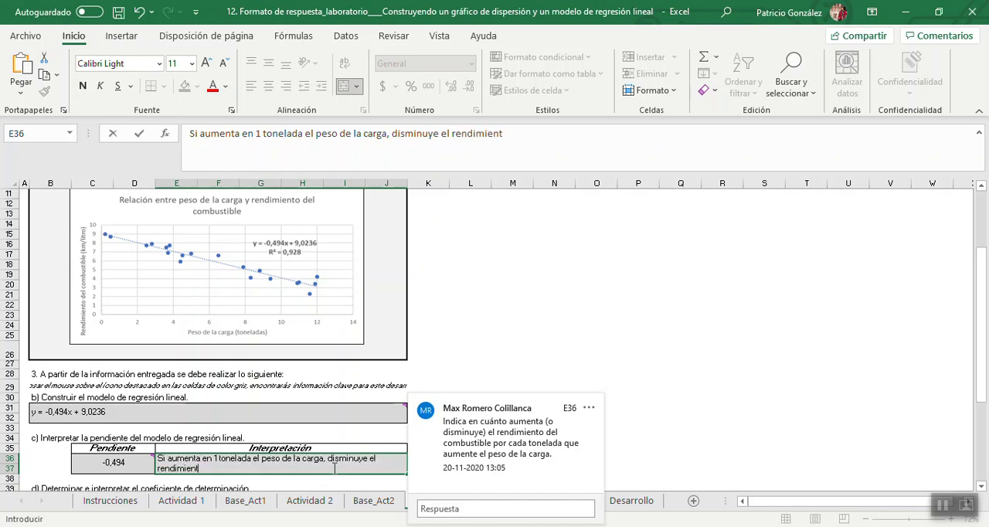
type("o de combustible")
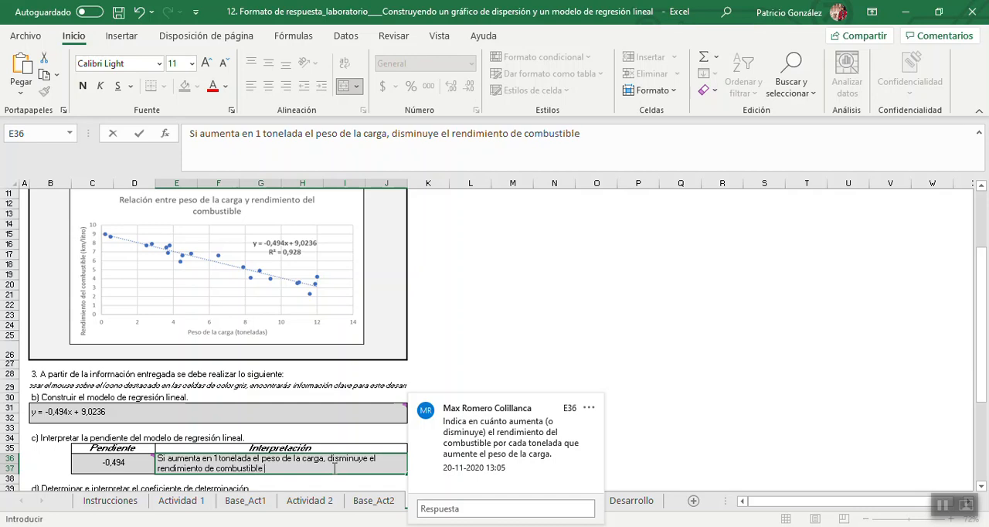
type(" en")
type(" -")
type("0")
key("BackSpace")
key("BackSpace")
type("0,494")
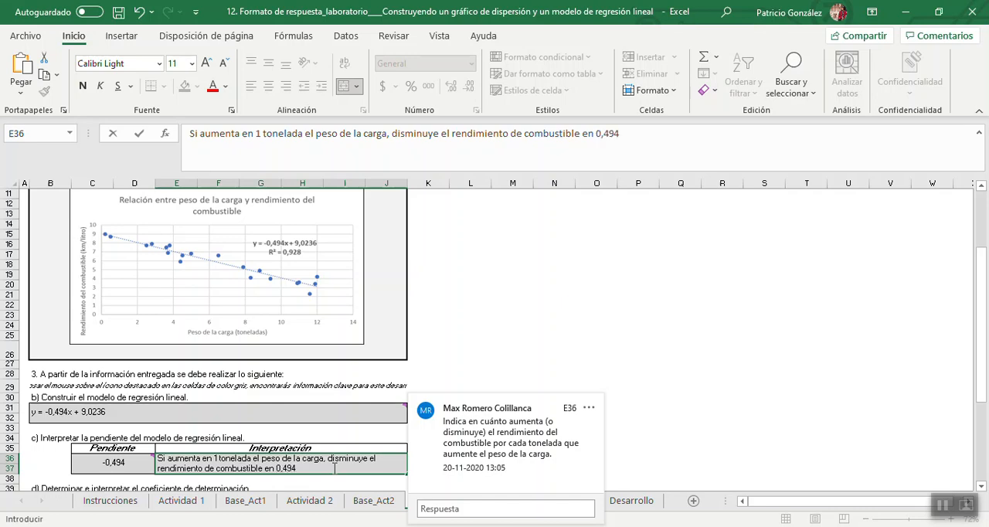
type(" k")
type("m/")
type("l")
type("L.")
left_click(631, 416)
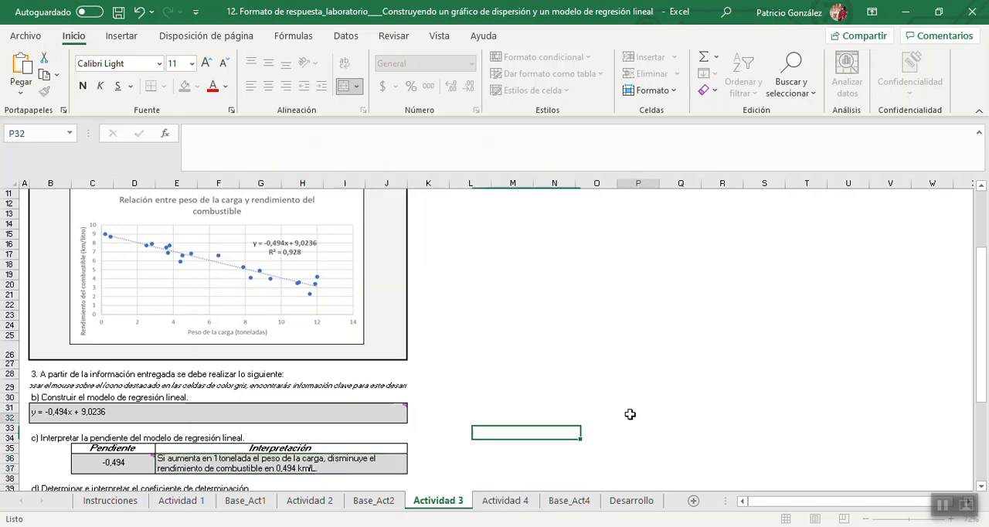
Enter the chart's determination coefficient as a percentage, 92,8%, in the C. de determinación cell C41 of question d).
left_click(951, 523)
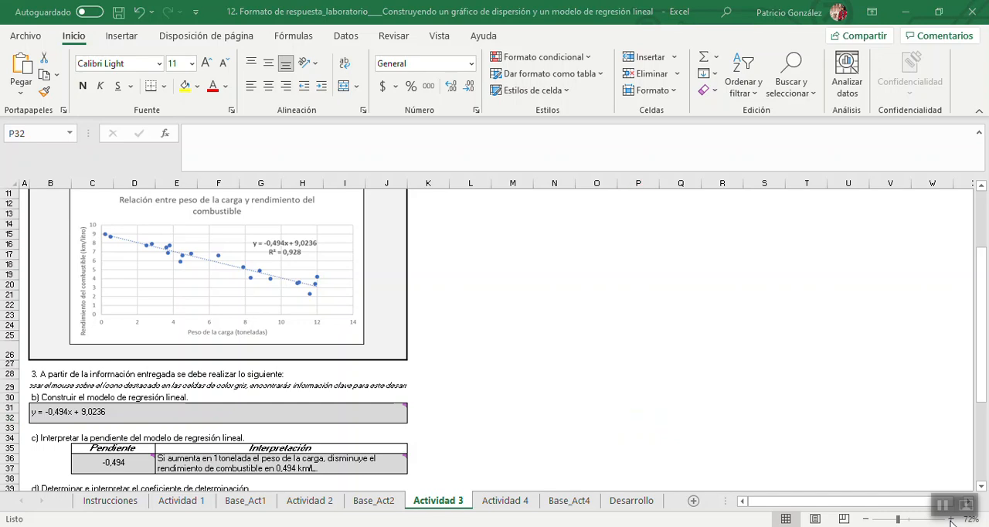
left_click(900, 524)
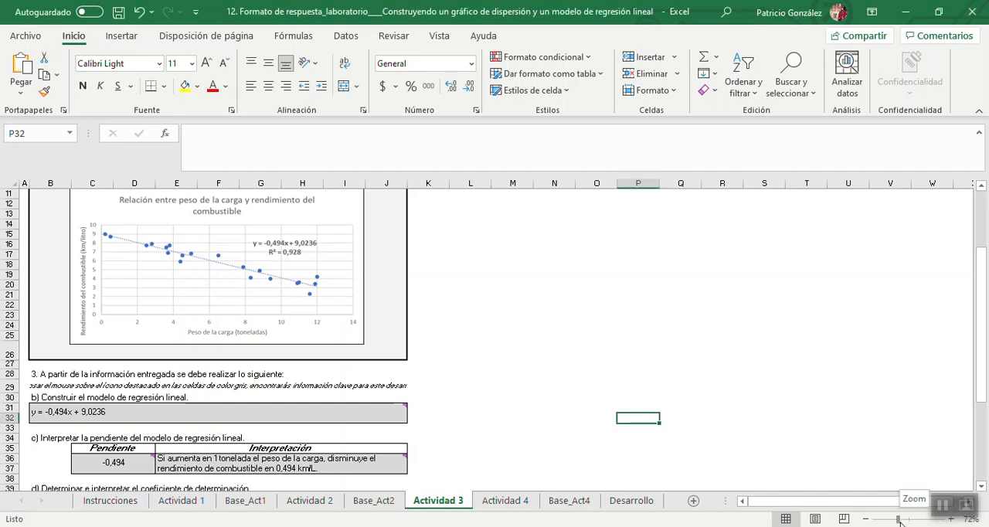
left_click_drag(900, 524, 905, 524)
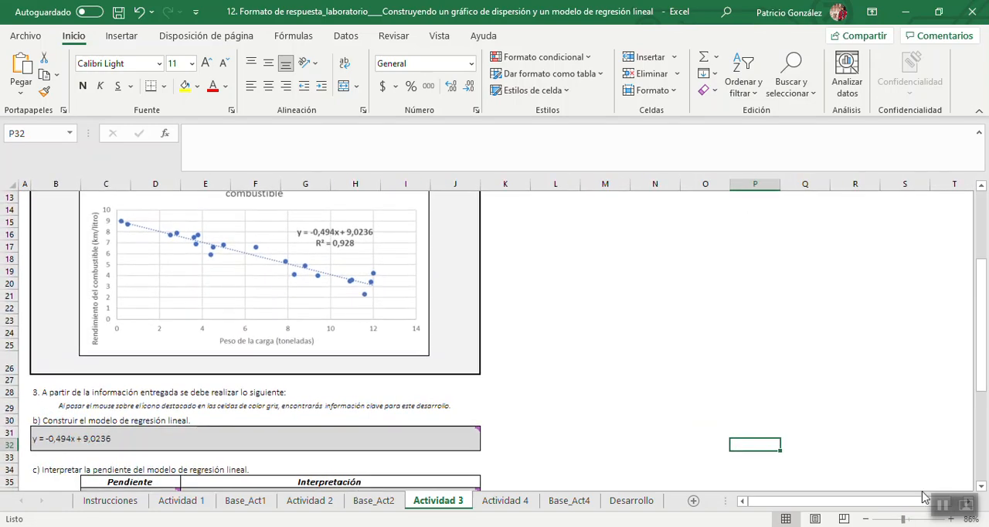
left_click_drag(984, 349, 984, 413)
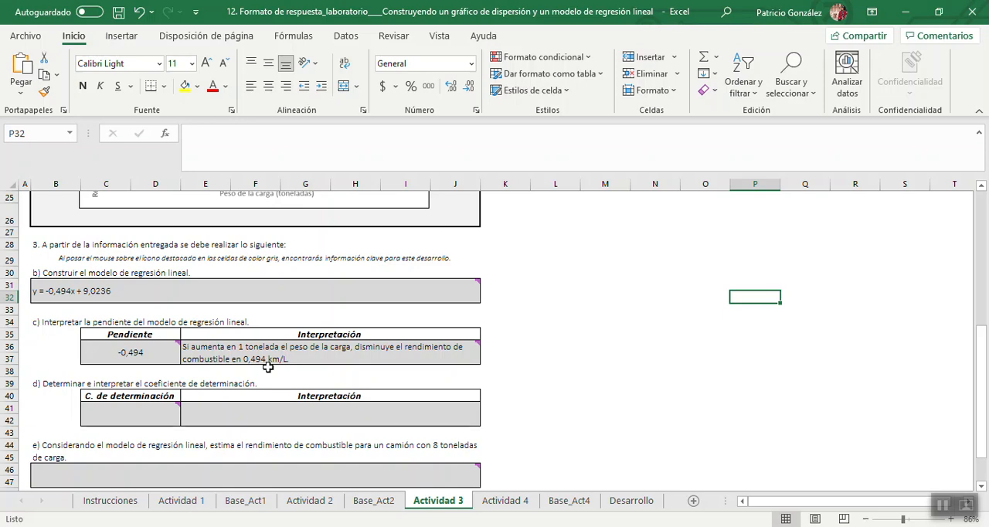
mouse_move(342, 357)
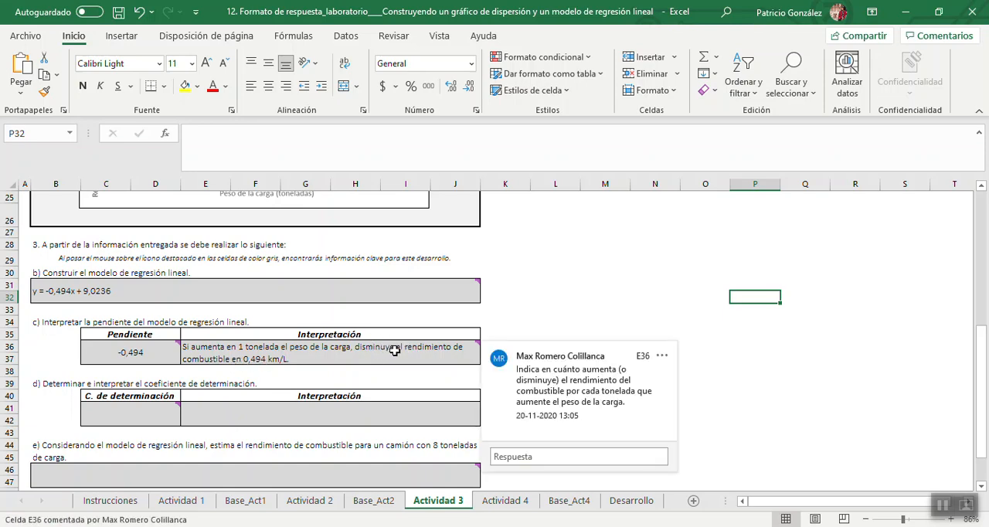
mouse_move(128, 353)
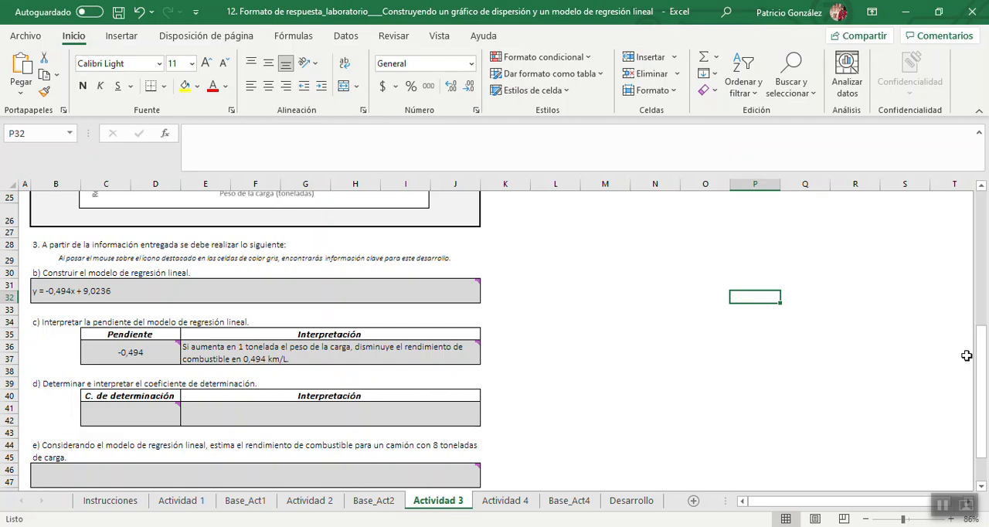
left_click_drag(982, 362, 983, 344)
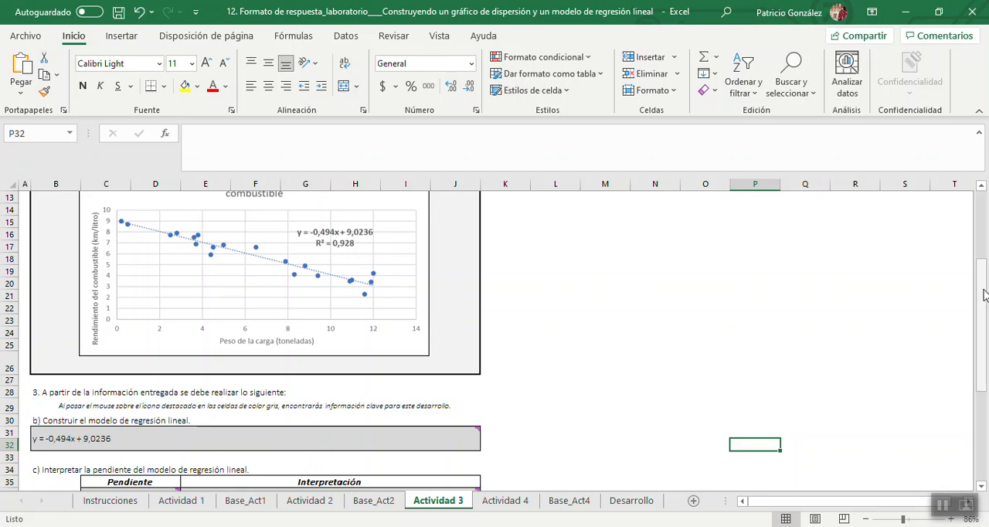
left_click_drag(981, 294, 986, 380)
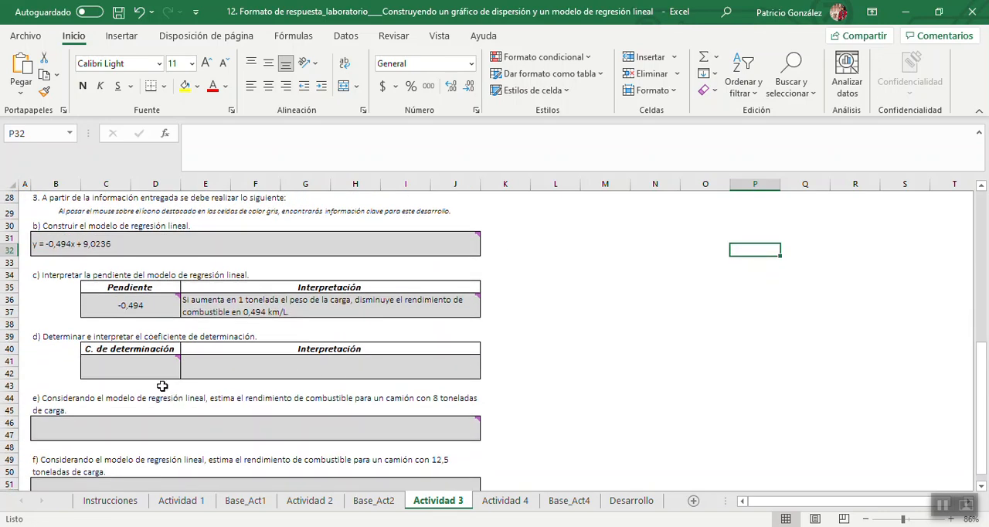
left_click(146, 369)
type("9")
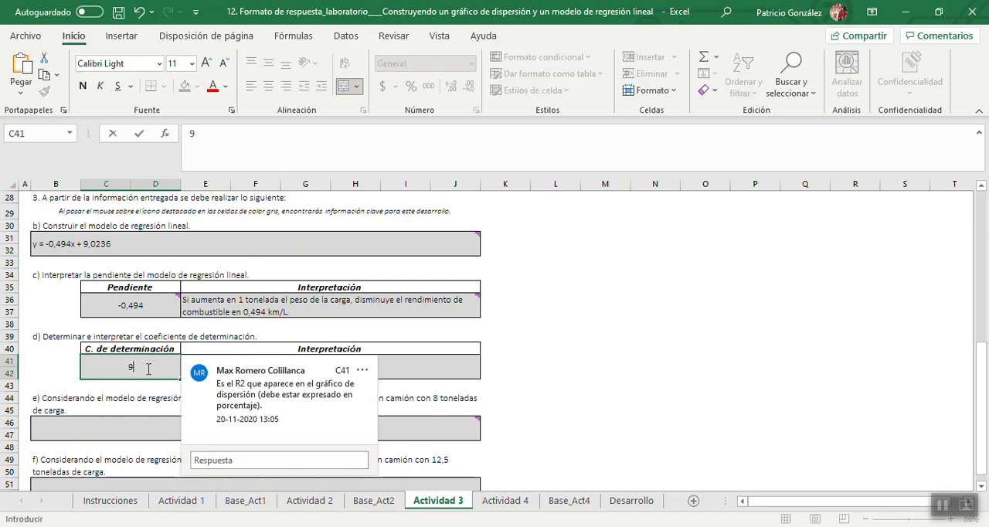
type("2,8%")
left_click(583, 372)
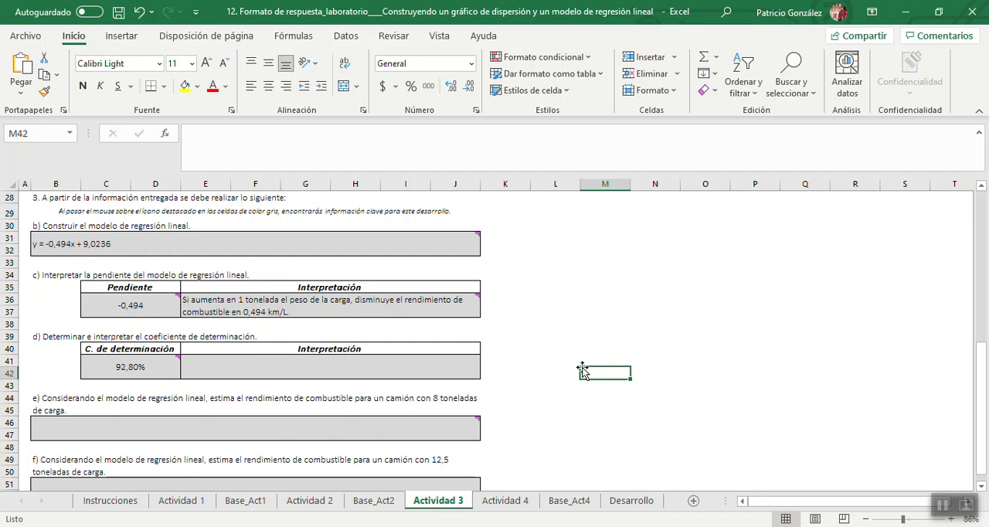
Enter in E41 the interpretation "El 92,80% de la variabilidad de el Rendimiento, se explica por la variabilidad del Peso de la carga".
left_click(384, 374)
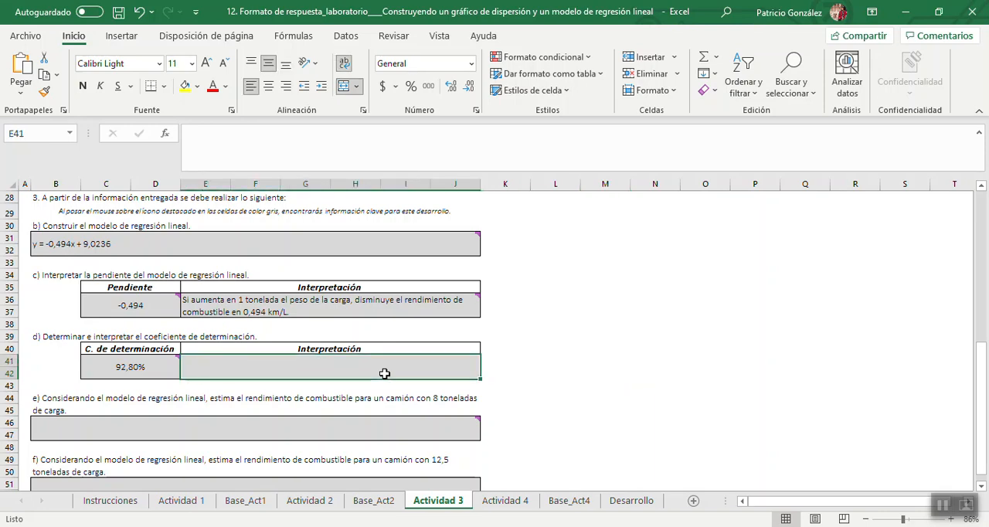
type("El")
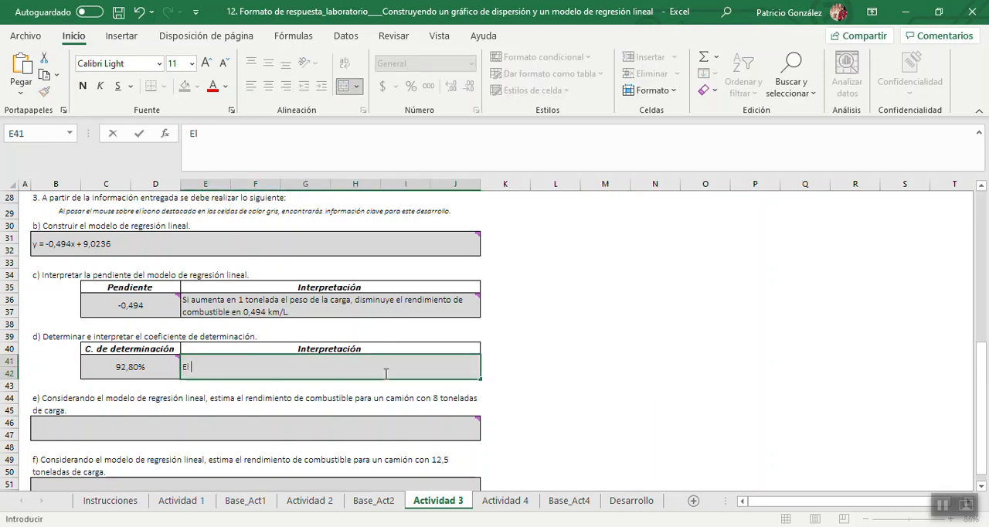
type(" 92,80% de la var")
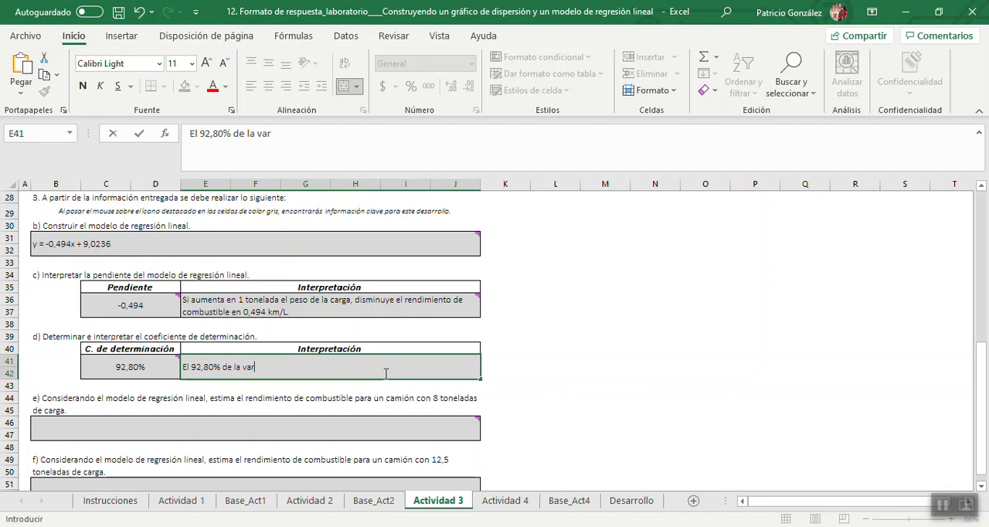
type("iabilidad de")
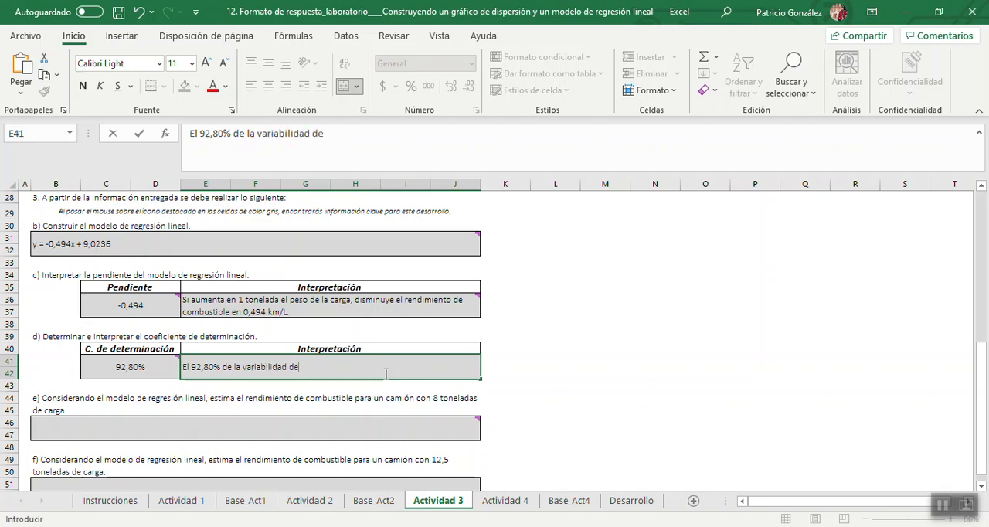
type(" el Rendimien")
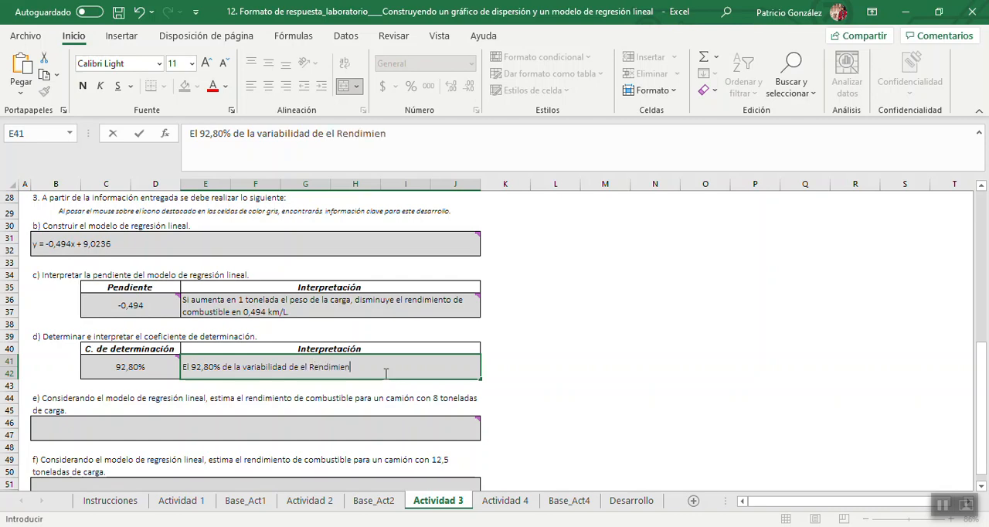
type("to, se explica por ")
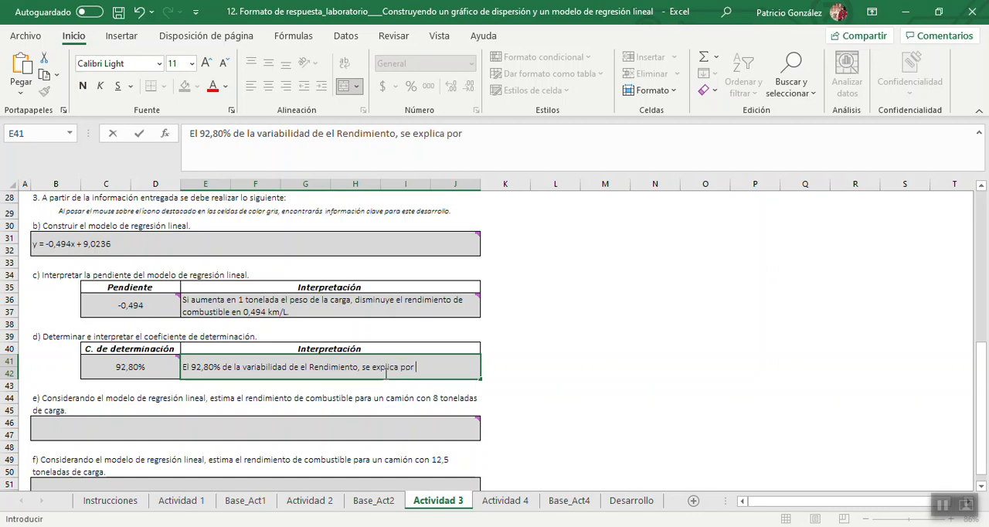
type("la variabilidad")
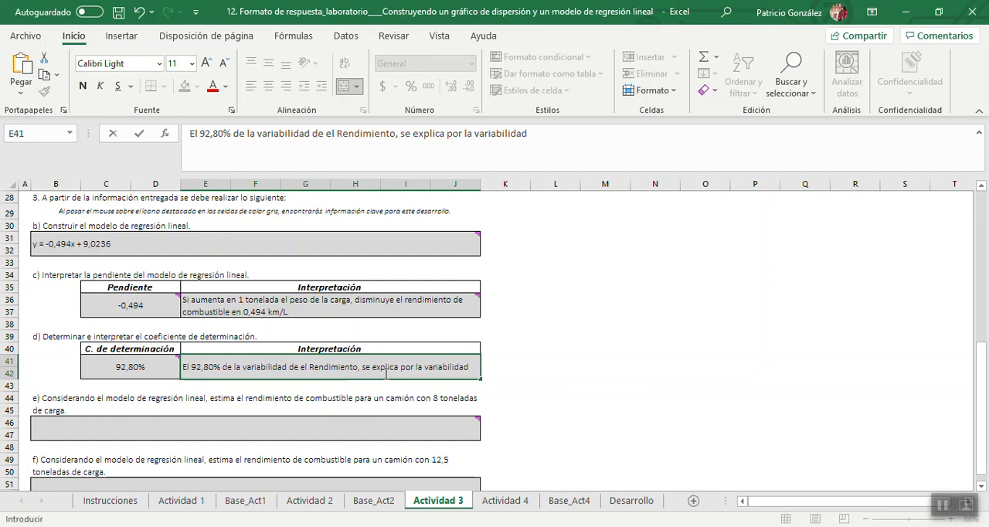
type(" del P")
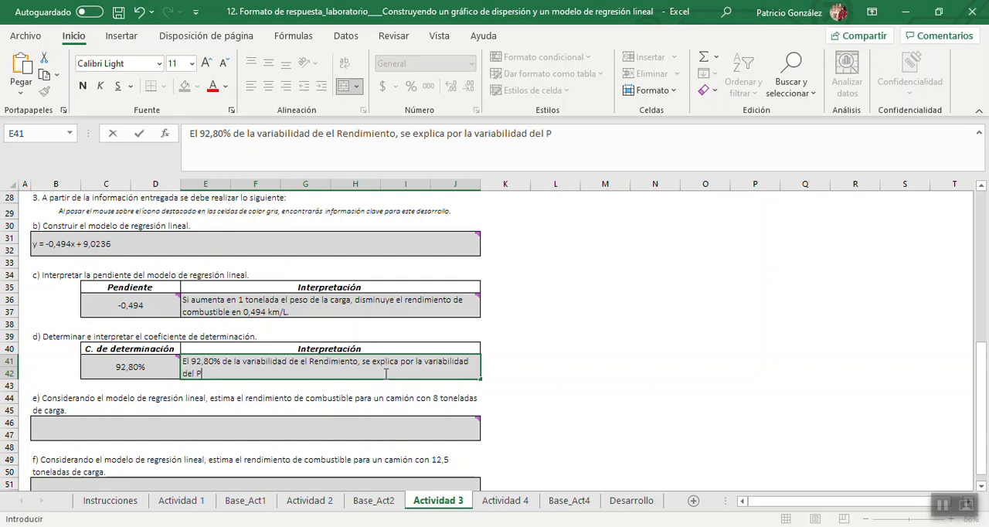
type("eso de la carga. Ex")
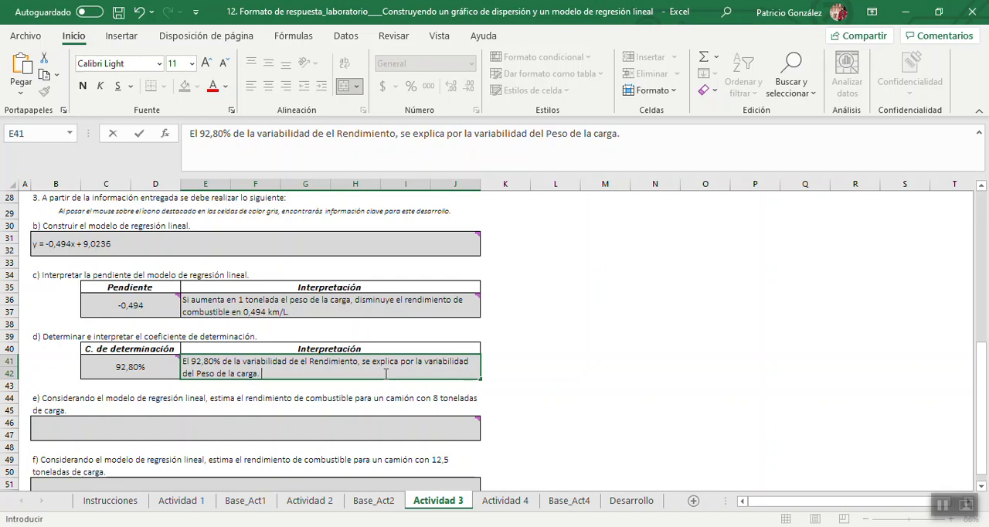
Continue the interpretation in E41 with a second sentence: "Existe un 7,2% de la variabilidad no explicada.".
type("ste un 7,")
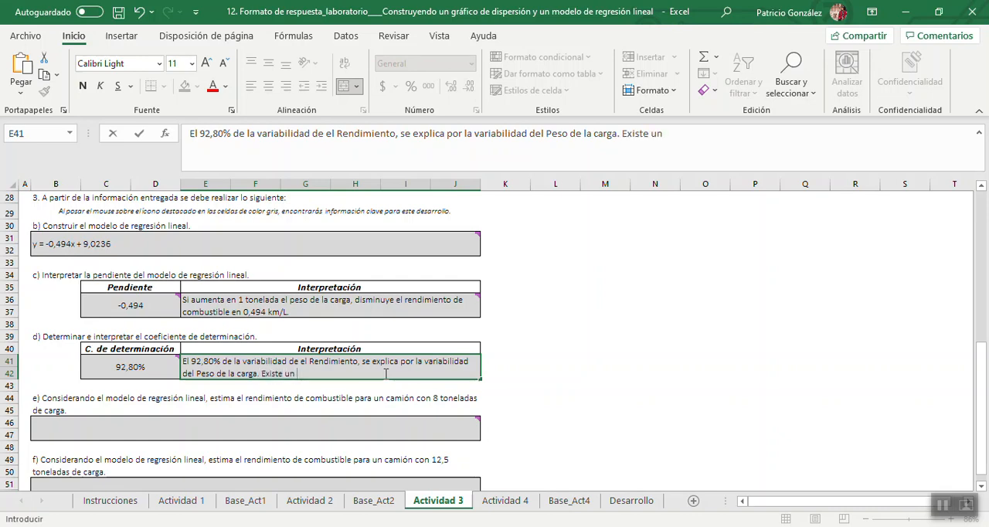
type("2% de la var")
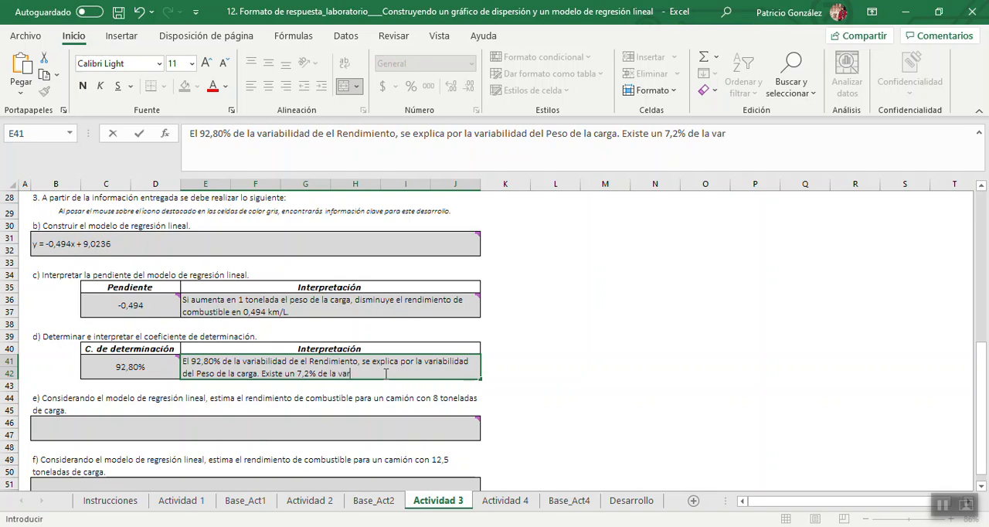
type("iabilidad no e")
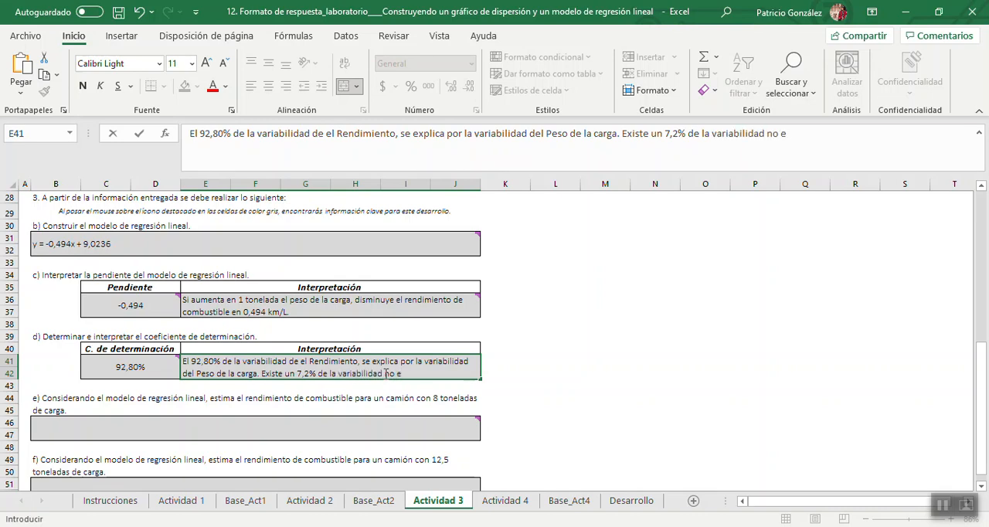
type("xplicada.")
Format "92,80%" in the E41 interpretation as bold red text.
left_click_drag(190, 361, 220, 361)
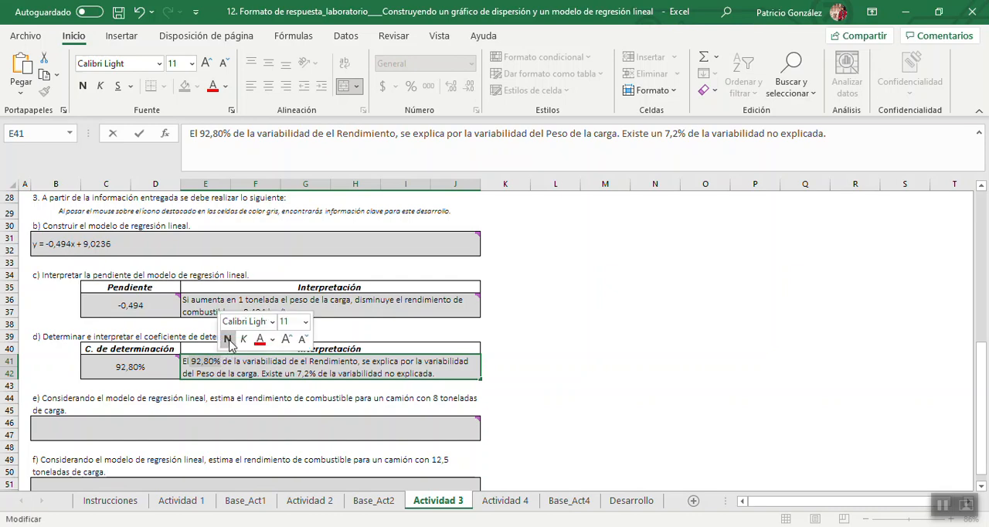
left_click(228, 339)
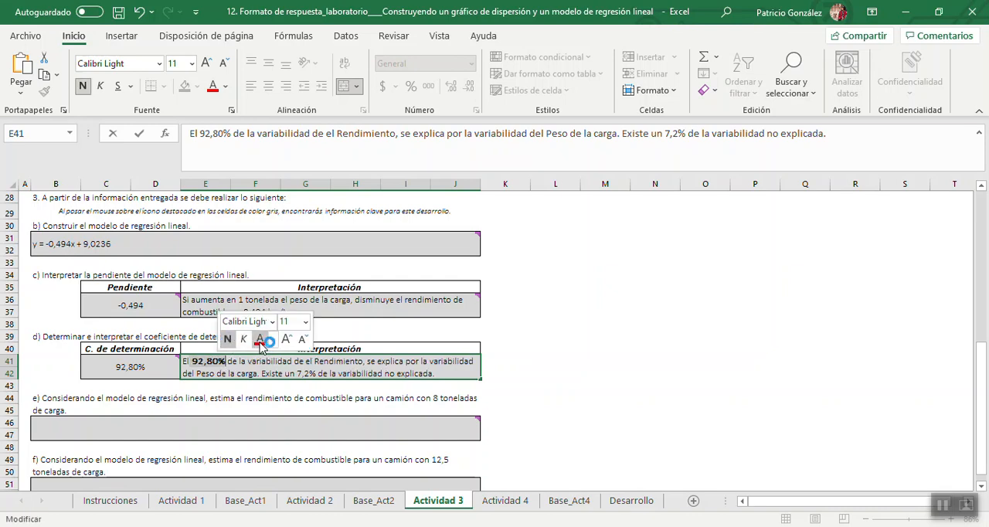
left_click(260, 342)
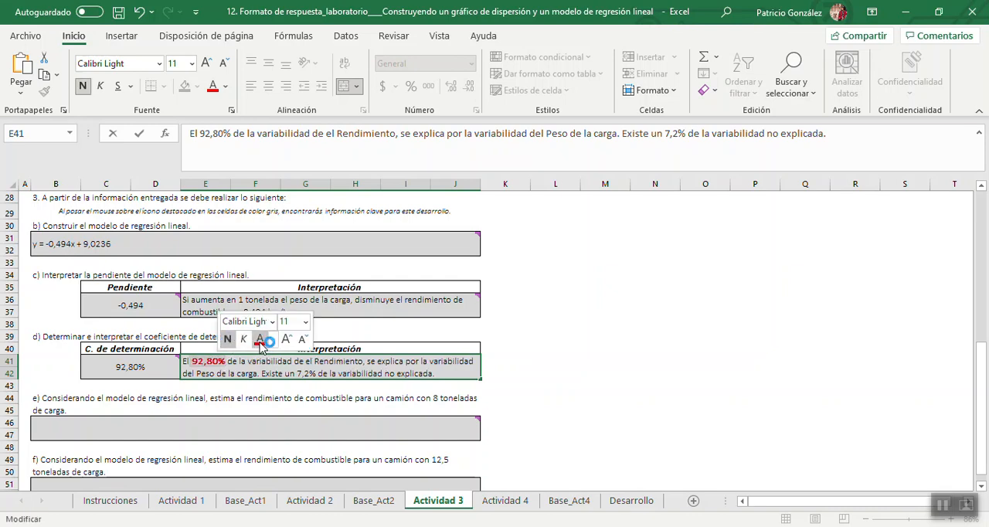
Correct "de el Rendimiento" to "del Rendimiento" in the E41 interpretation.
left_click(310, 361)
key("BackSpace")
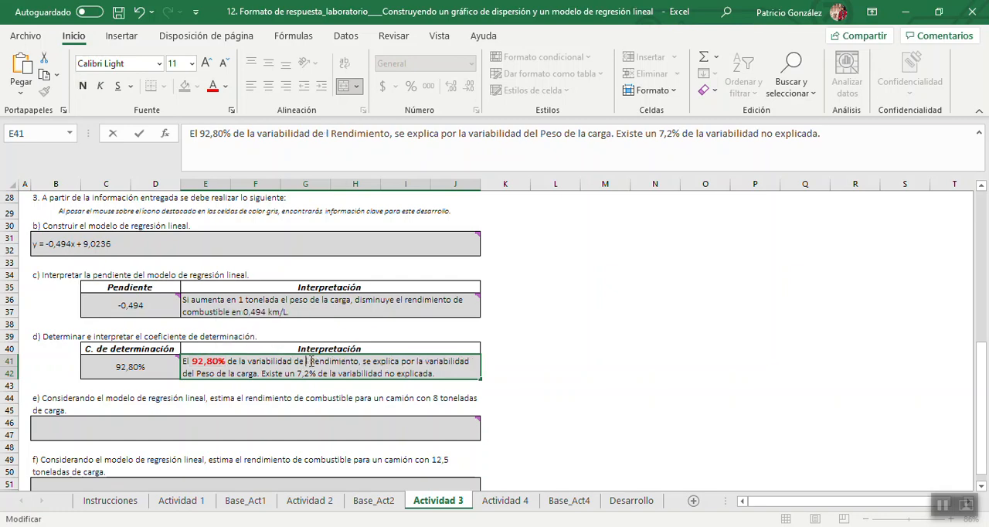
key("BackSpace")
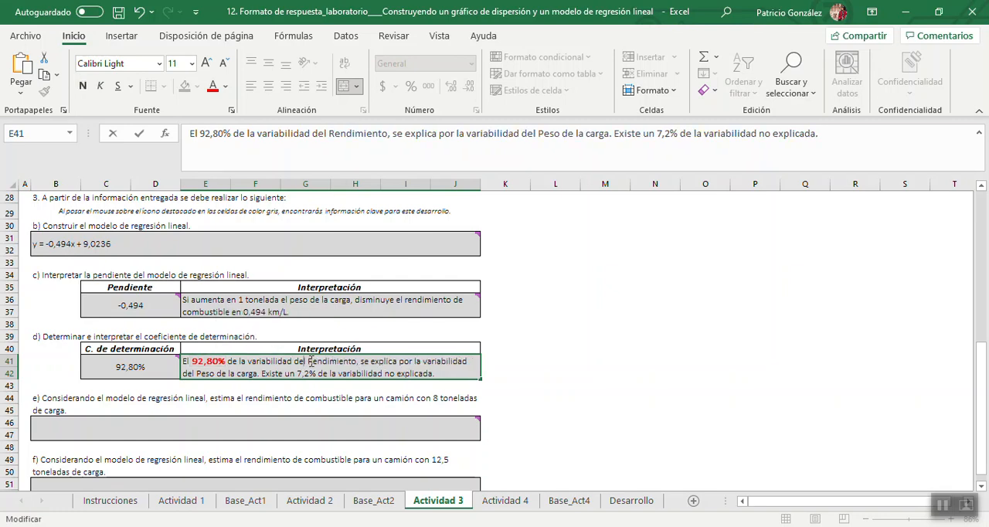
Format "Rendimiento", "Peso de la carga" and "7,2%" in the E41 interpretation as bold red text.
left_click_drag(309, 360, 356, 361)
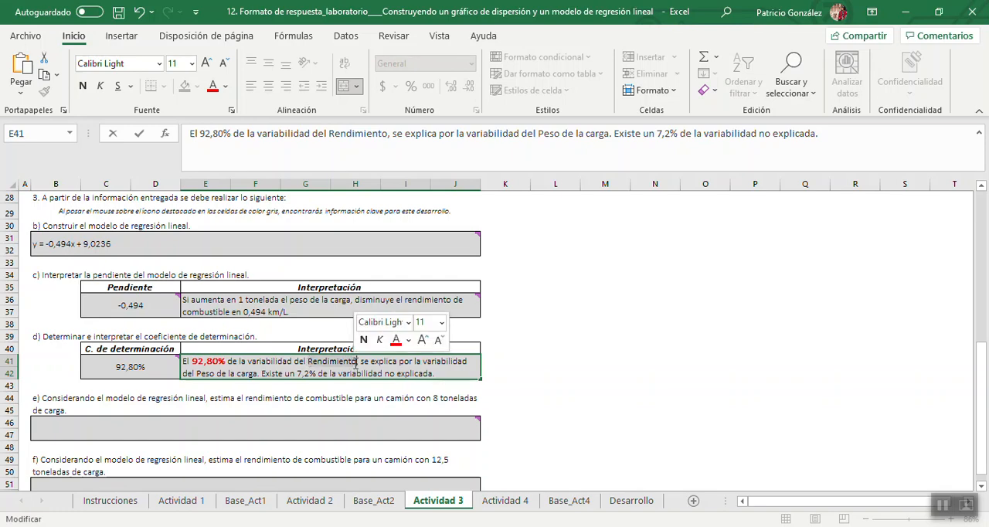
left_click(396, 340)
left_click(363, 341)
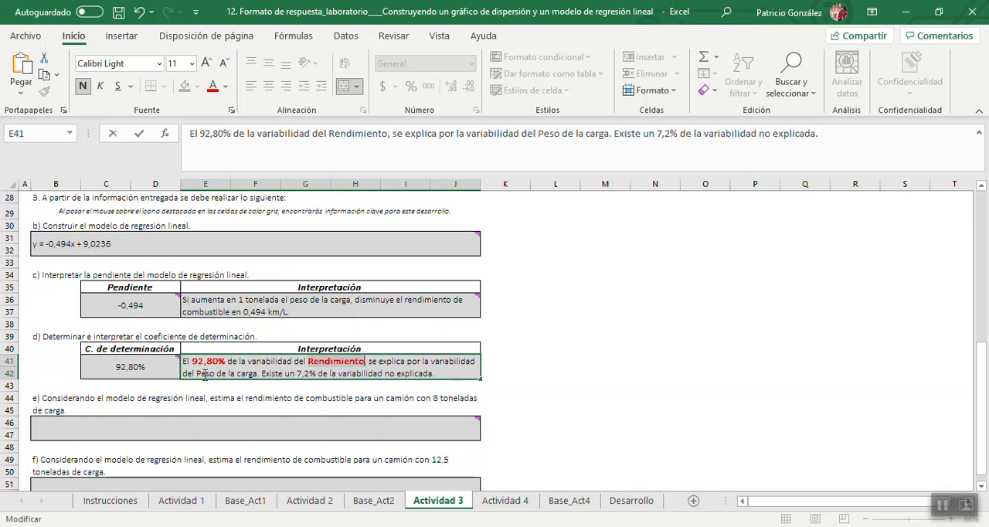
left_click_drag(197, 374, 255, 373)
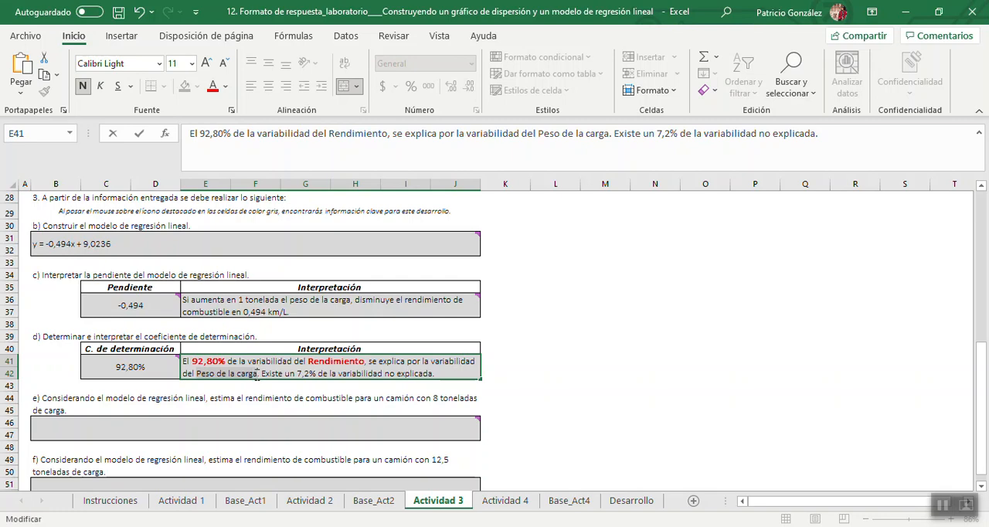
left_click(265, 353)
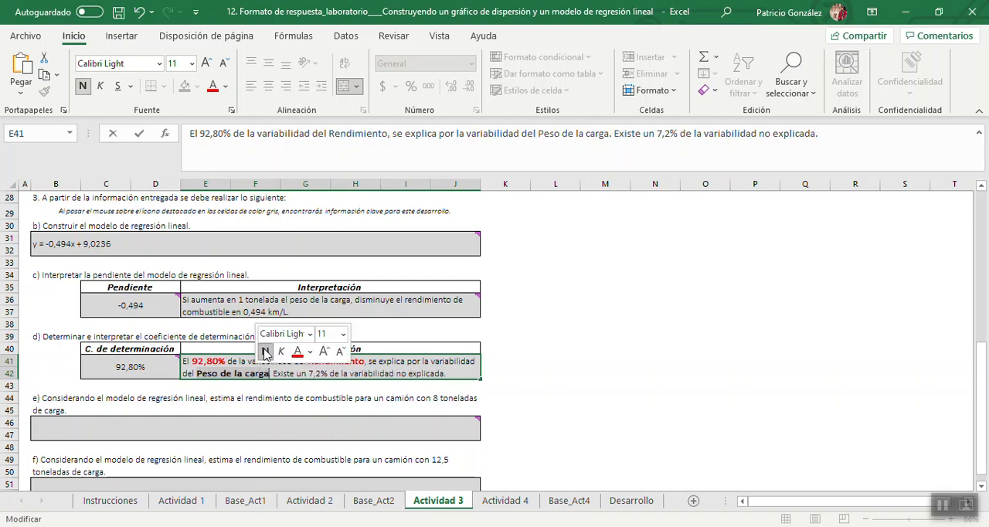
left_click(297, 352)
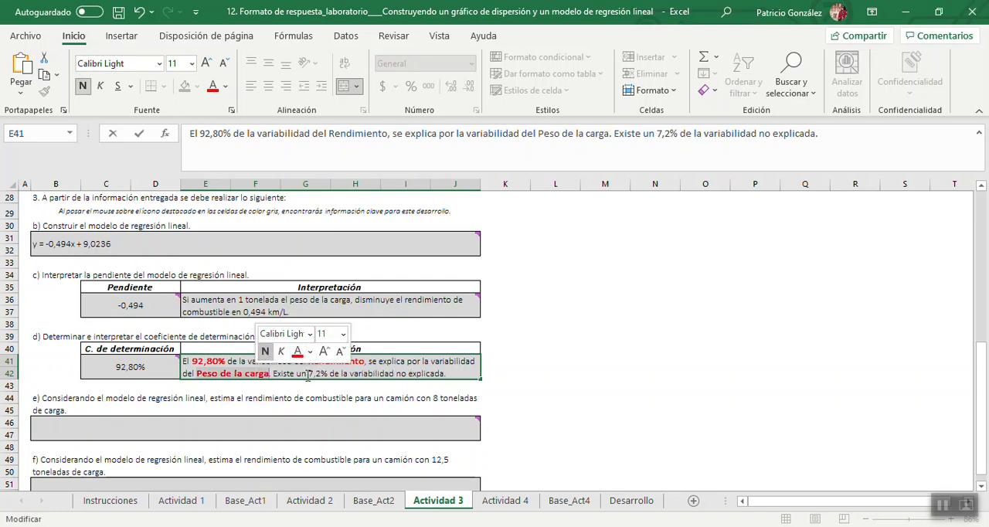
left_click(309, 375)
double_click(328, 375)
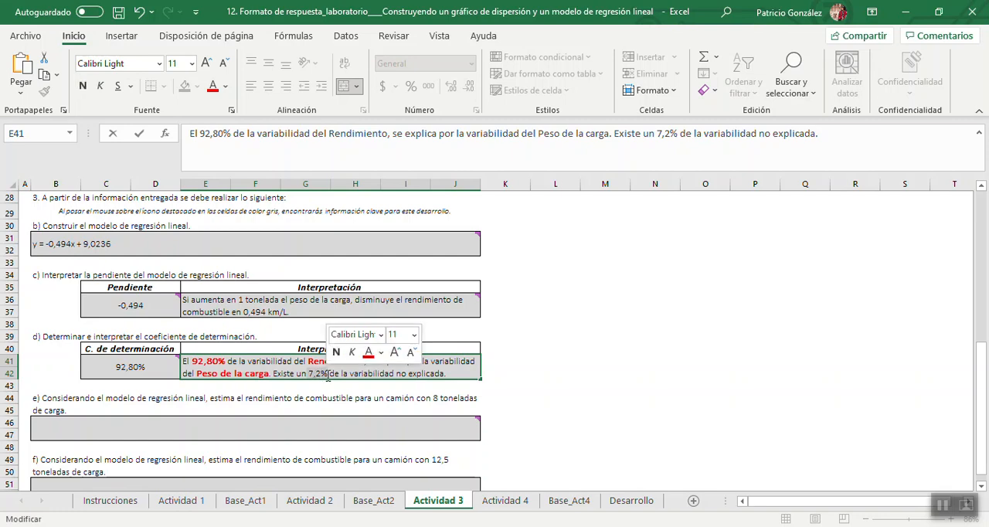
left_click(335, 352)
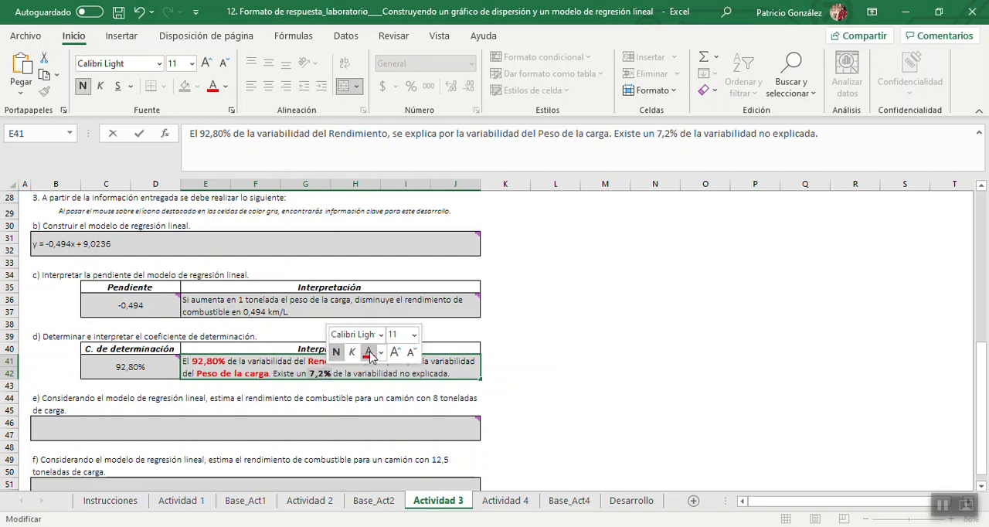
left_click(368, 352)
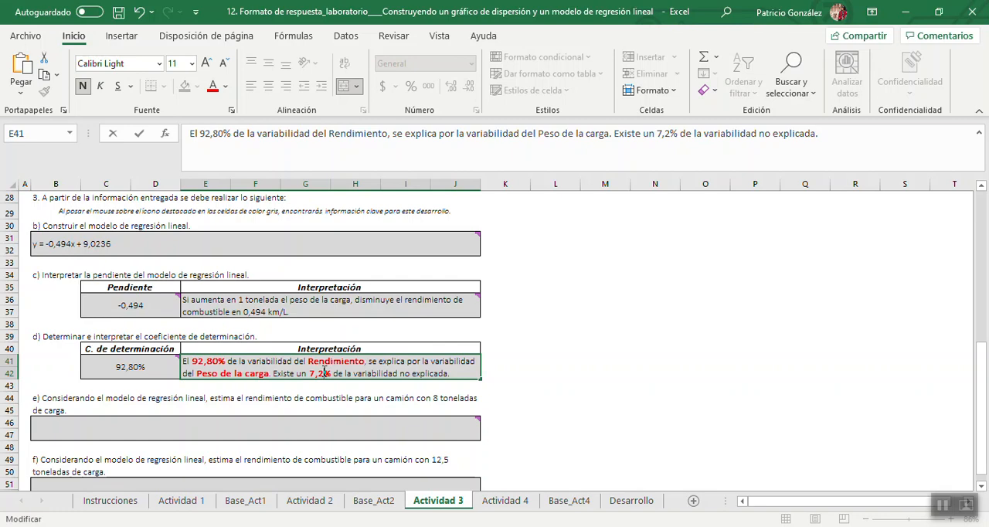
Write the unexplained variability percentage in the E41 interpretation as 7,20% and commit the cell.
type("0")
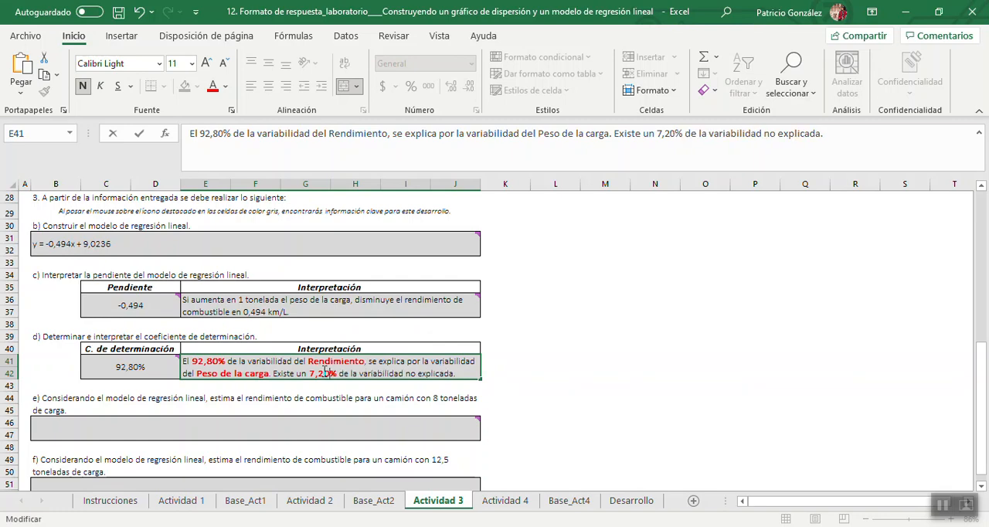
key("Left")
key("Left")
key("Left")
key("BackSpace")
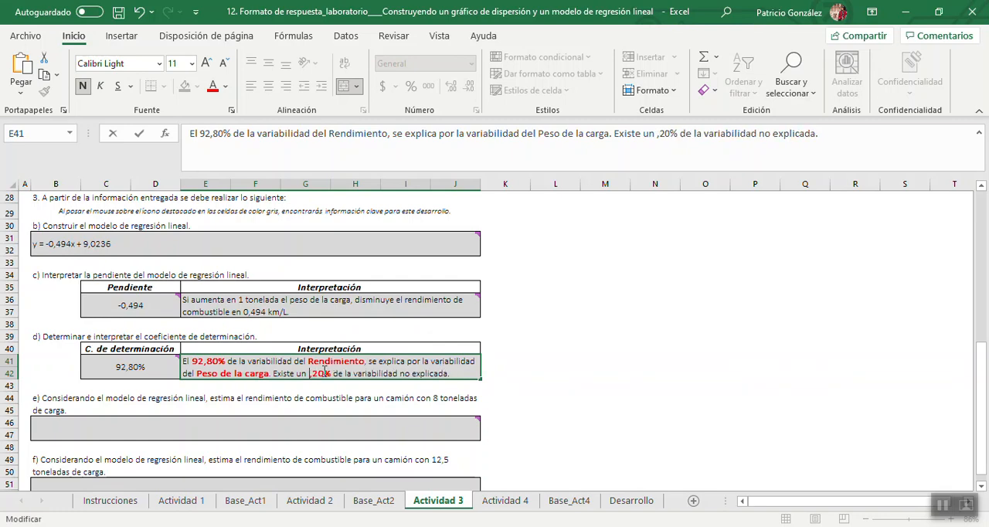
type("7")
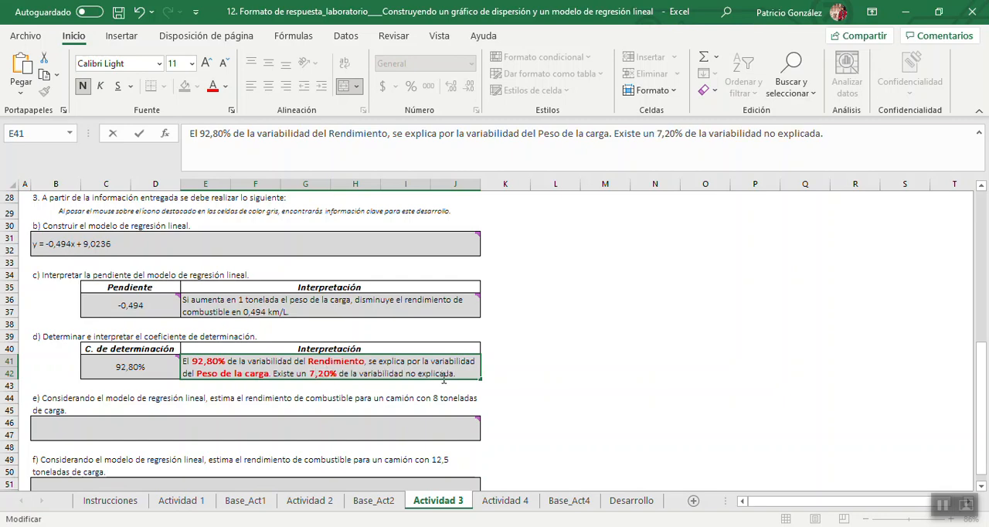
left_click(525, 384)
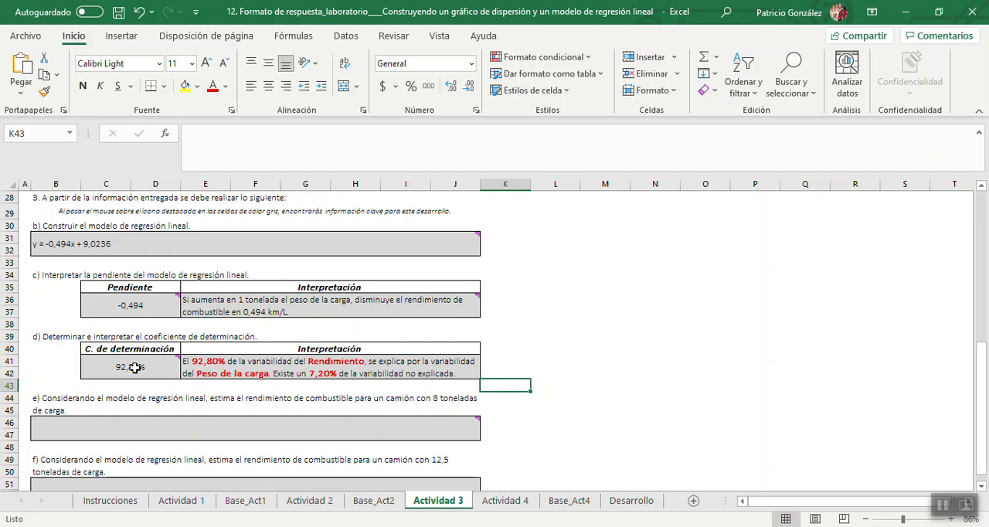
Copy the regression equation "y = -0,494x + 9,0236" from B31 into the empty cell L45 beside question e).
mouse_move(134, 371)
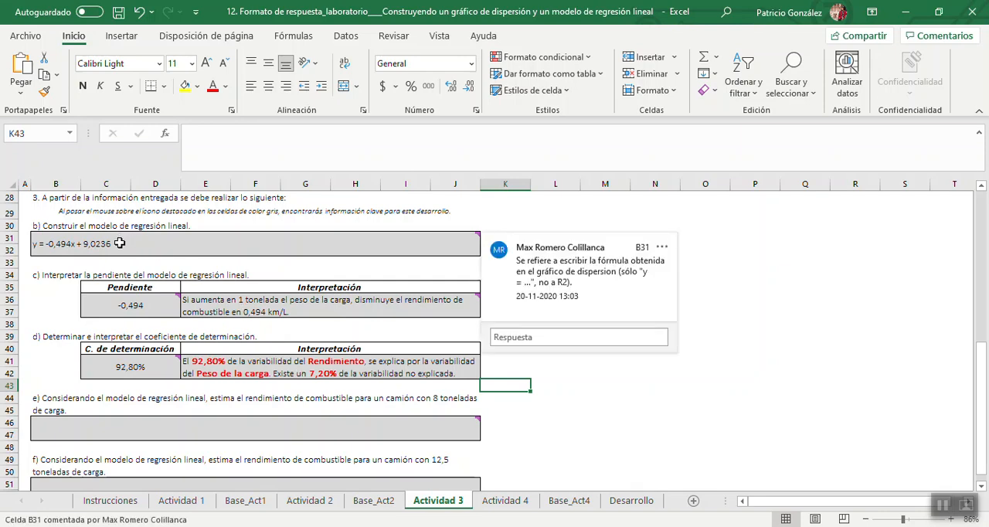
double_click(121, 245)
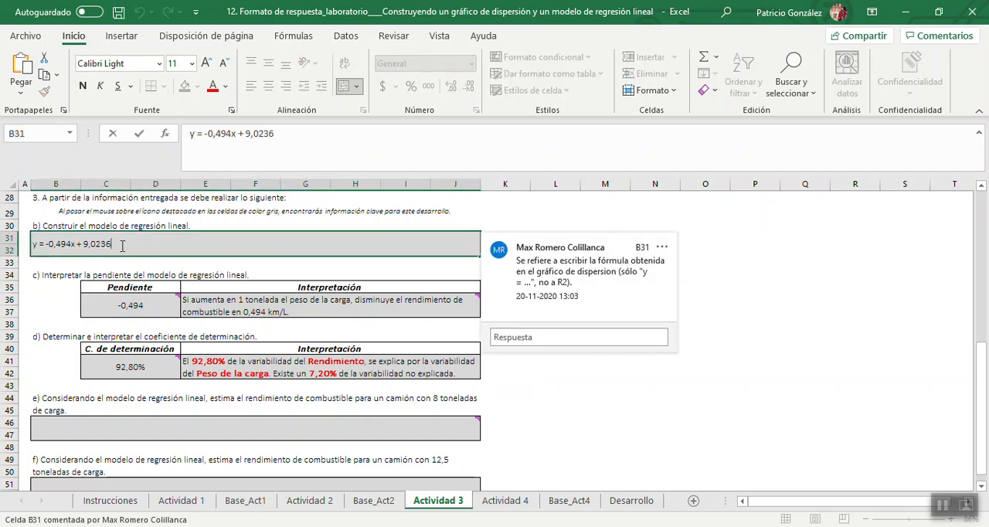
key("shift+Left")
key("shift+Left")
key("shift+Left")
key("shift+Left")
key("shift+Left")
key("shift+Left")
key("shift+Left")
key("shift+Left")
key("shift+Left")
key("shift+Left")
key("shift+Left")
key("shift+Left")
key("shift+Left")
key("shift+Left")
key("shift+Left")
key("shift+Left")
key("shift+Left")
key("shift+Left")
key("shift+Left")
key("ctrl+c")
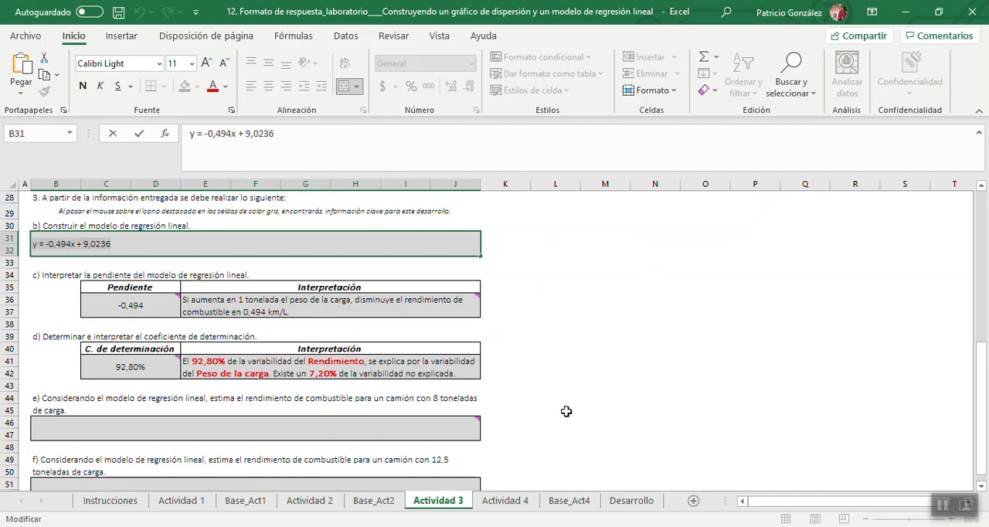
left_click(566, 411)
key("ctrl+v")
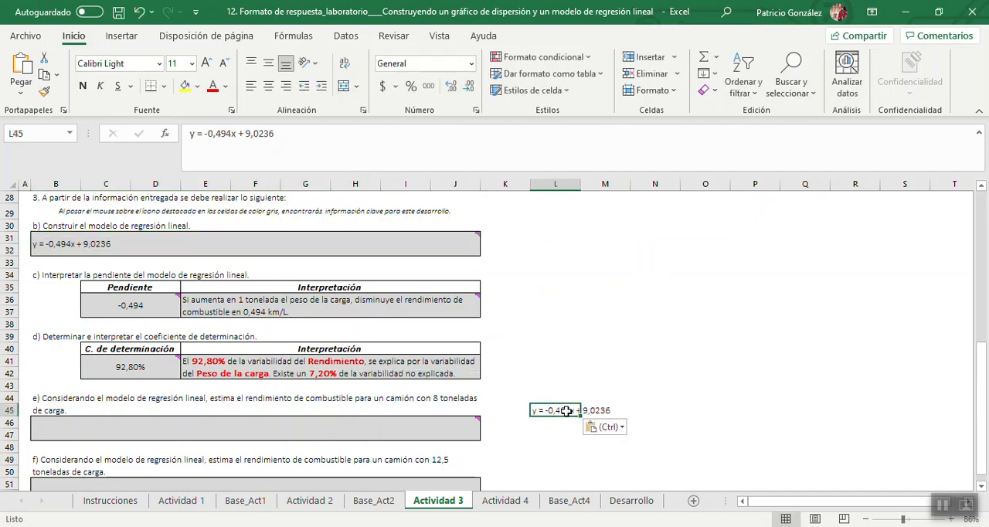
left_click_drag(902, 520, 909, 519)
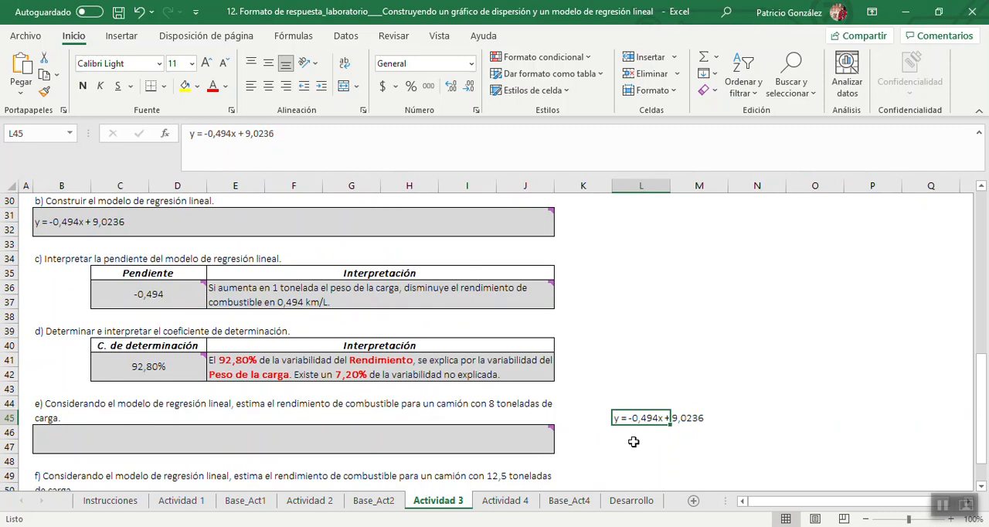
left_click(729, 431)
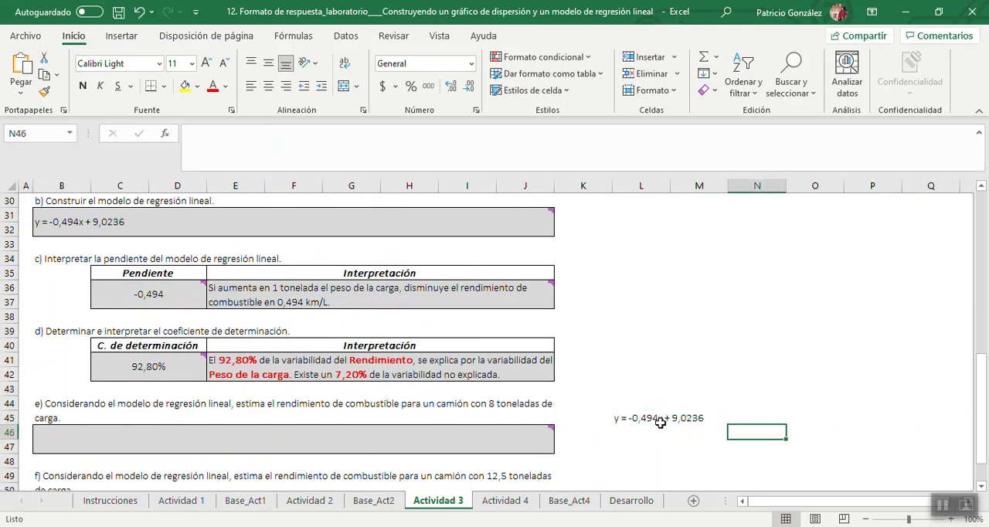
Enter the variable definition "x: Peso de la carga" in cell L43, above the copied regression equation.
left_click(619, 386)
type("x")
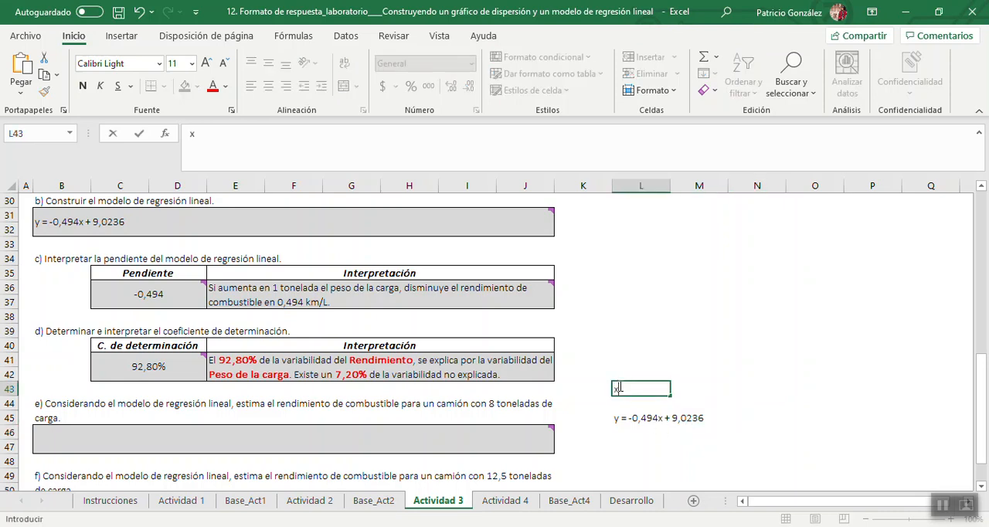
type(": Peso de la carga")
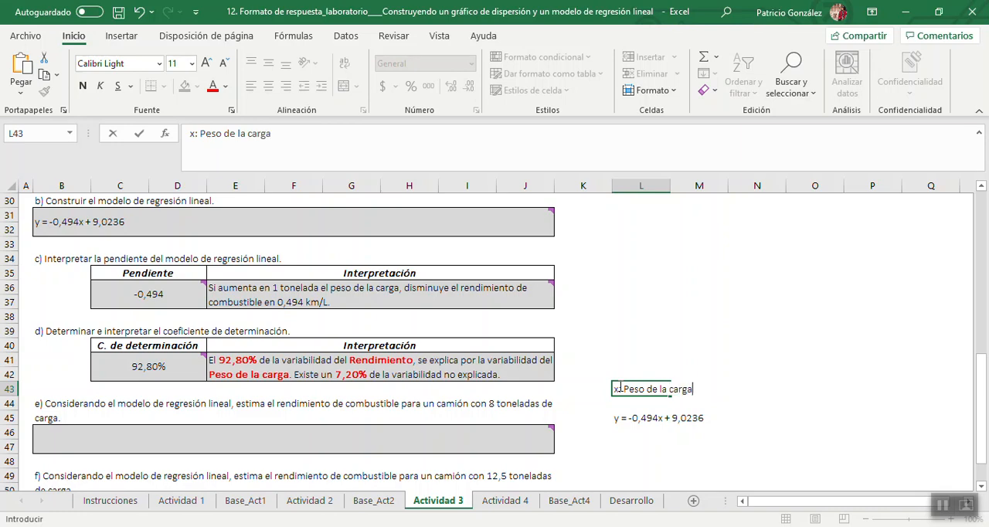
key("Return")
Enter the variable definition "y: Rendimiento" in cell L44.
type("y")
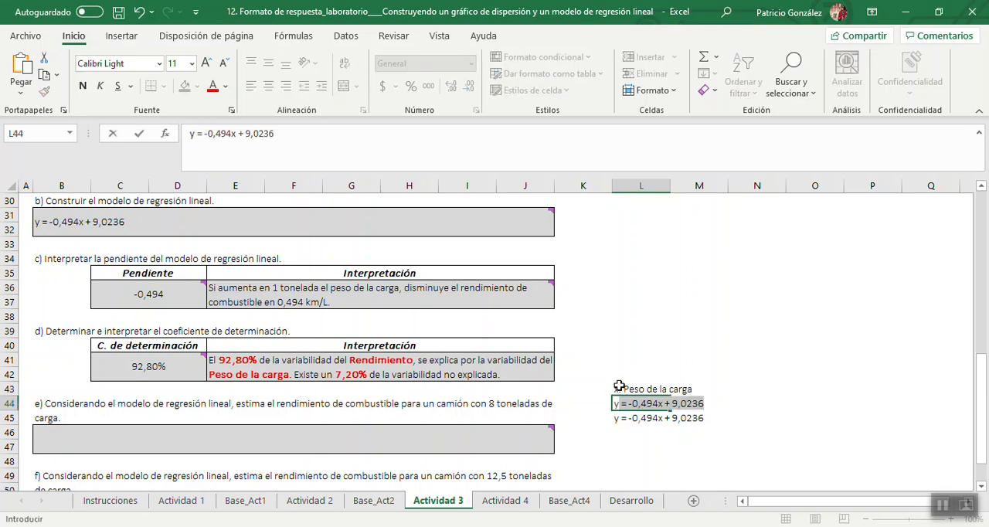
type(":")
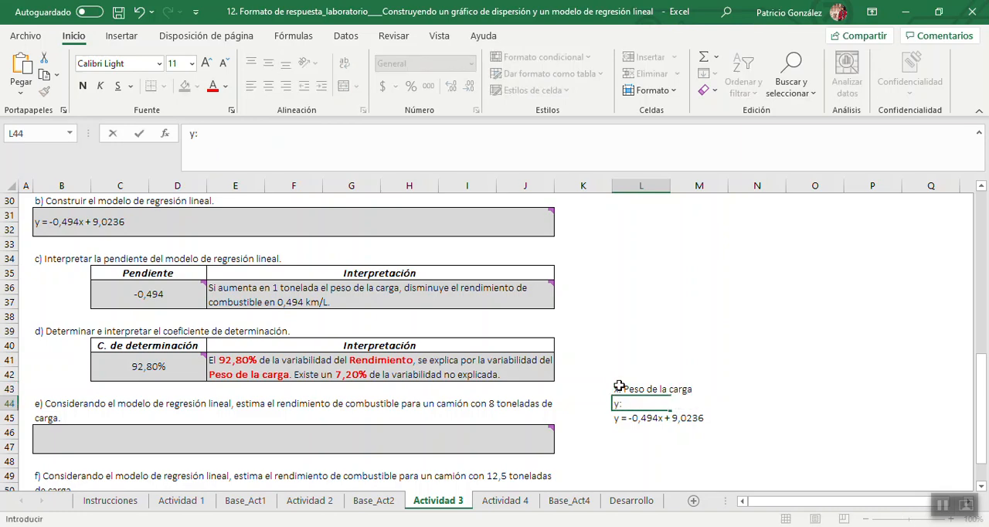
type(" Rendimiento")
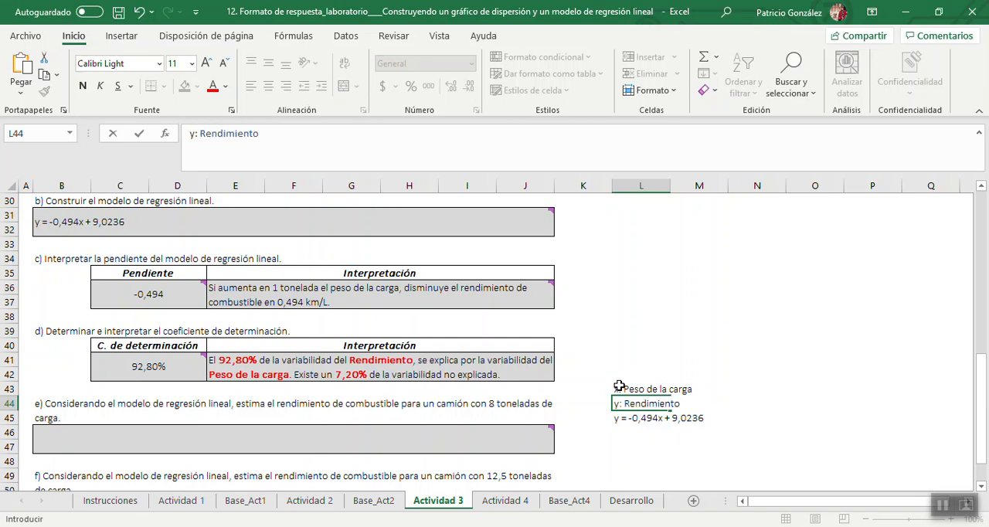
key("Return")
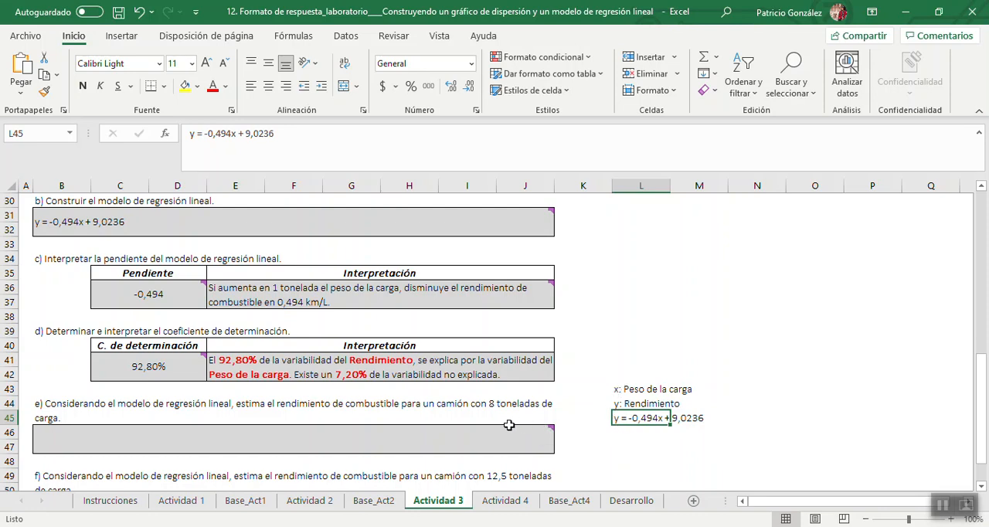
left_click(867, 330)
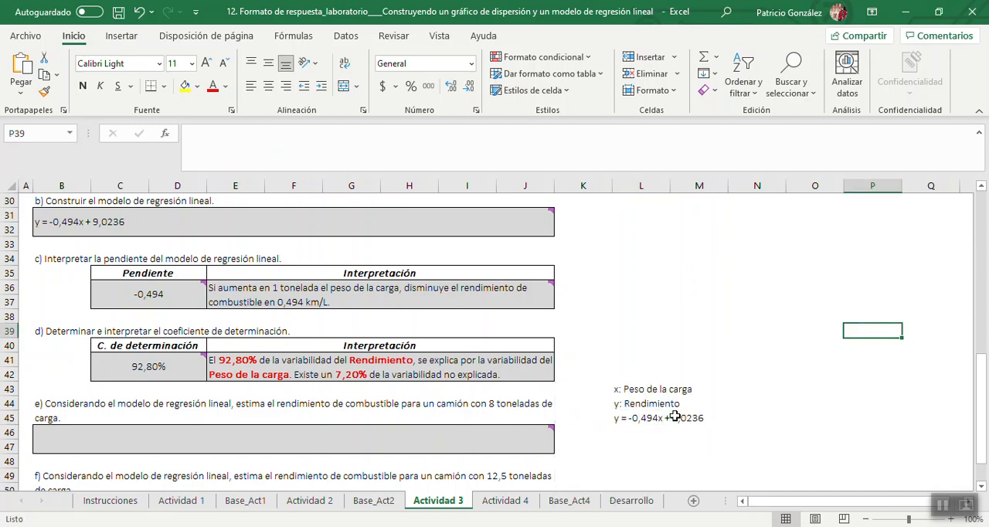
Copy the regression equation from L45 into L46 and replace x with *8 so it reads "y = -0,494*8+ 9,0236".
left_click(619, 435)
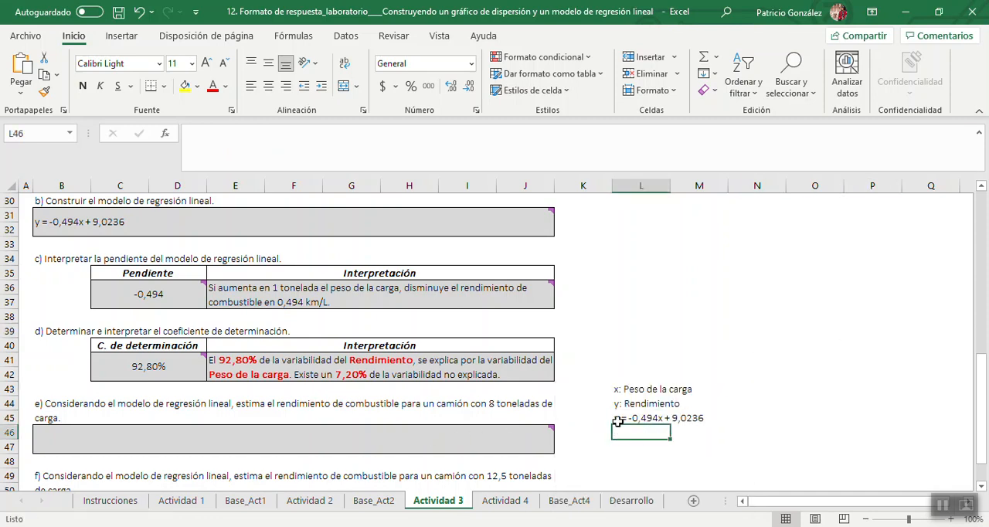
left_click(618, 418)
key("ctrl+c")
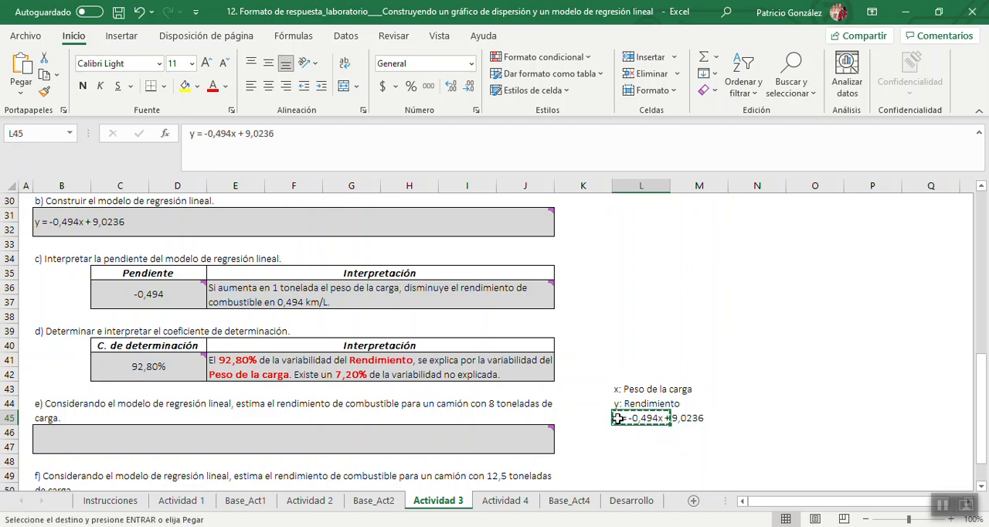
left_click(624, 433)
key("ctrl+v")
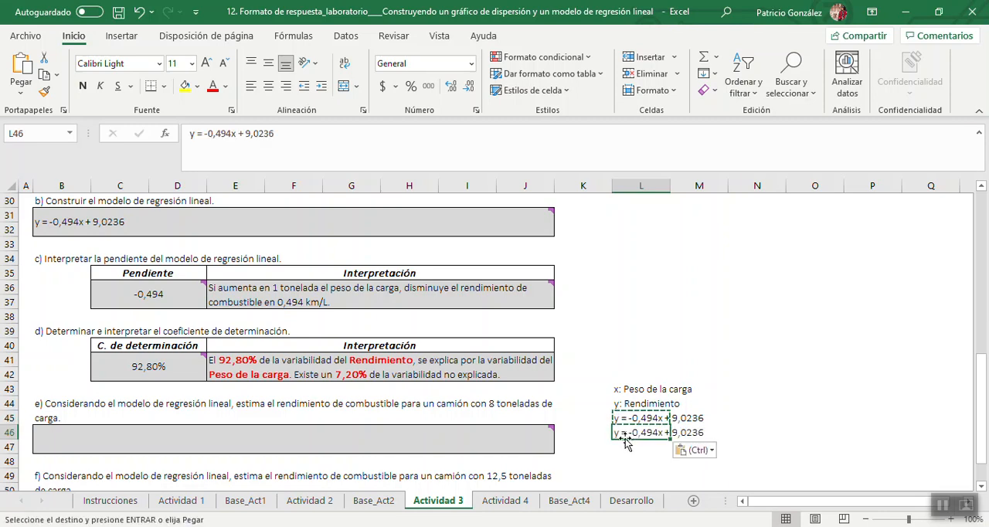
double_click(666, 432)
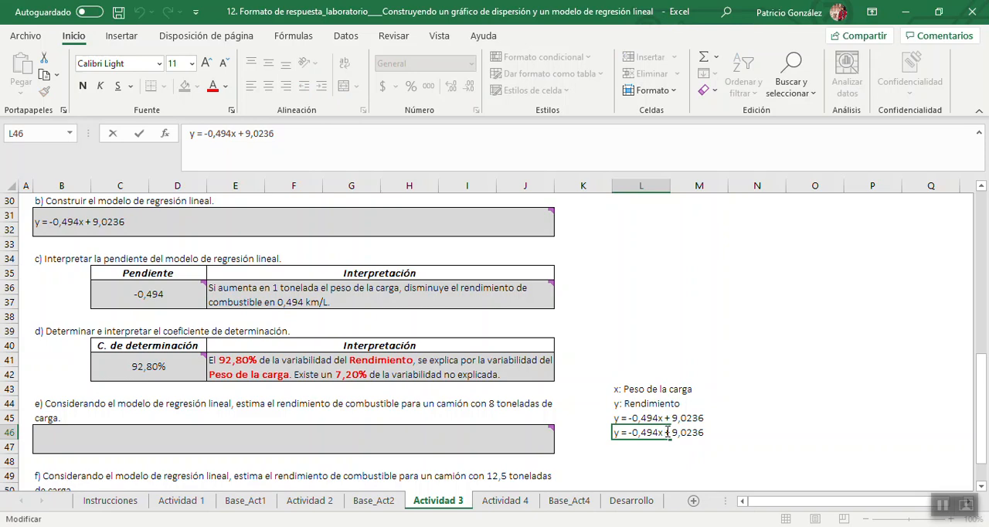
key("BackSpace")
type("*")
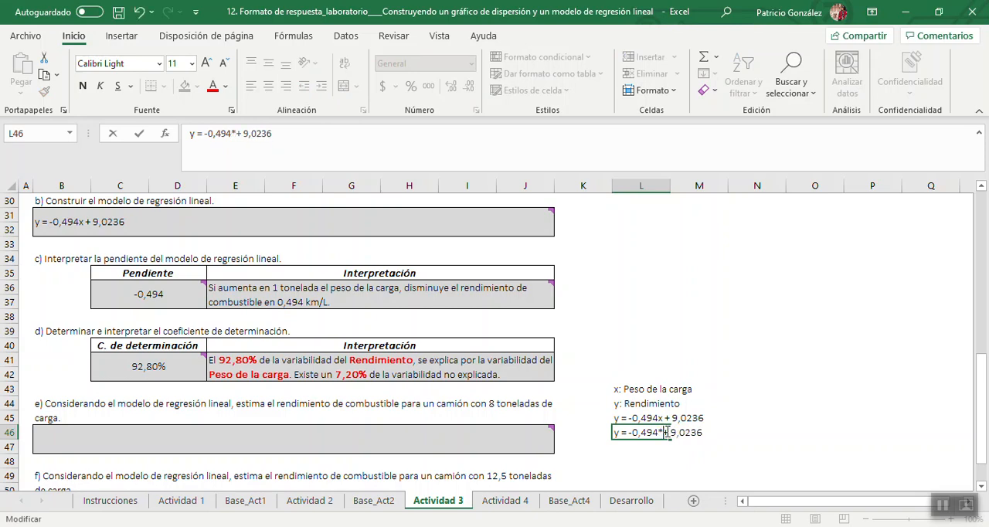
type("8")
key("Return")
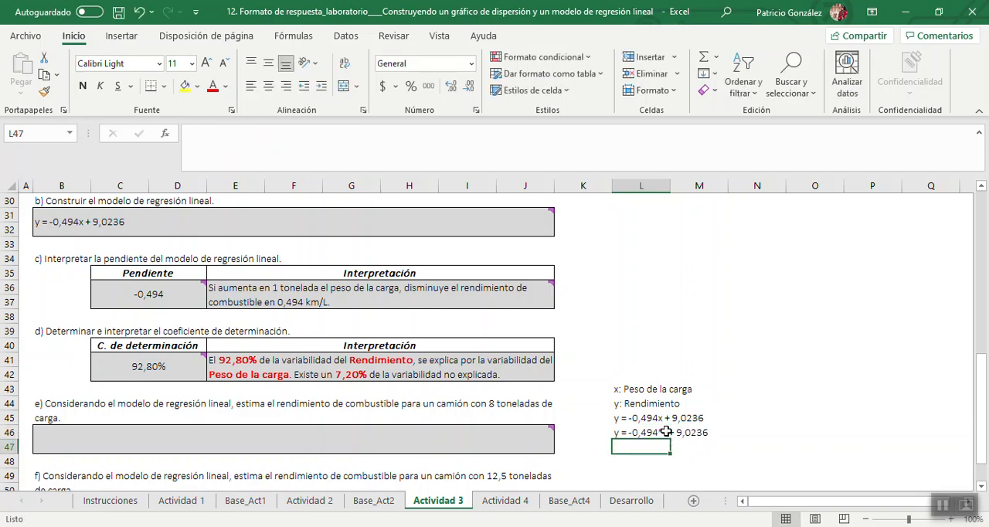
Copy the substituted equation from L46 into L47 and turn it into the calculating formula "= -0,494*8+ 9,0236".
left_click(627, 432)
key("ctrl+c")
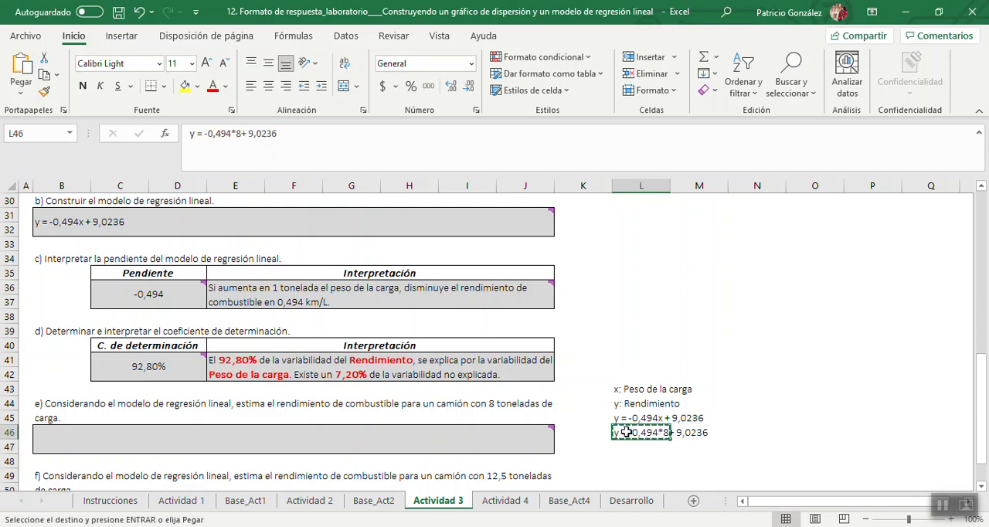
key("Down")
key("ctrl+v")
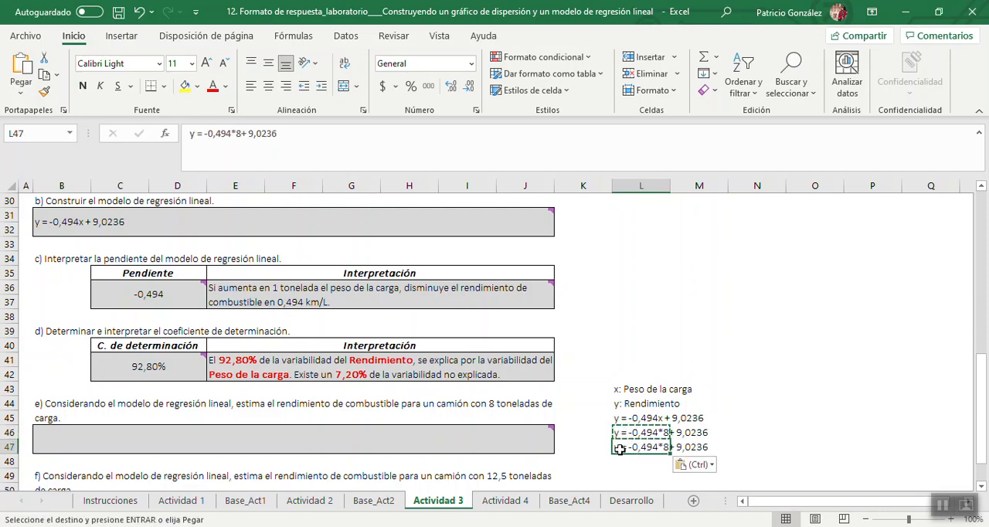
double_click(620, 447)
key("BackSpace")
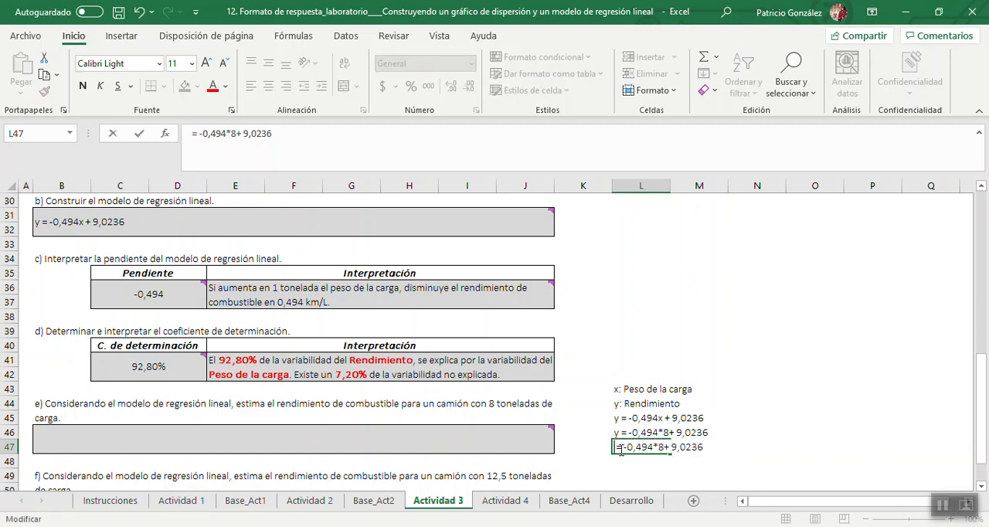
key("Delete")
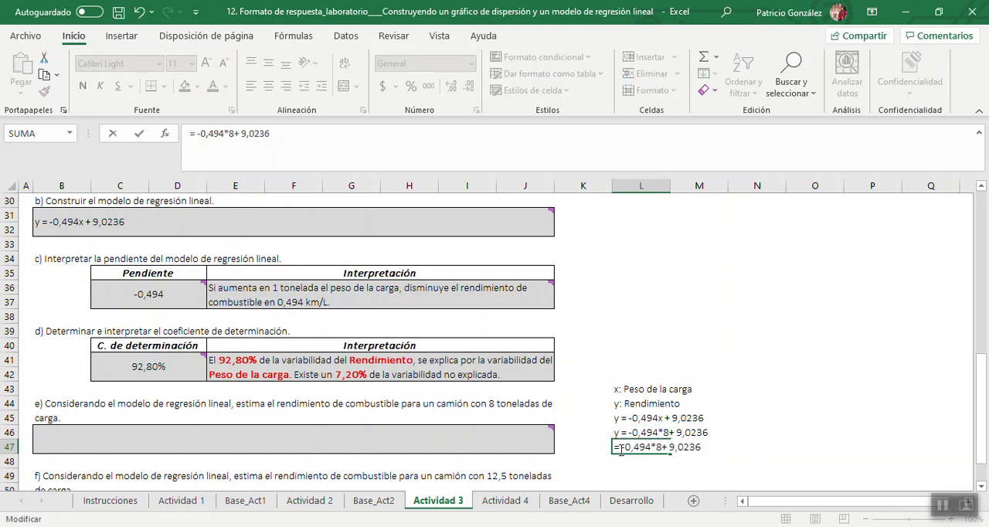
key("Return")
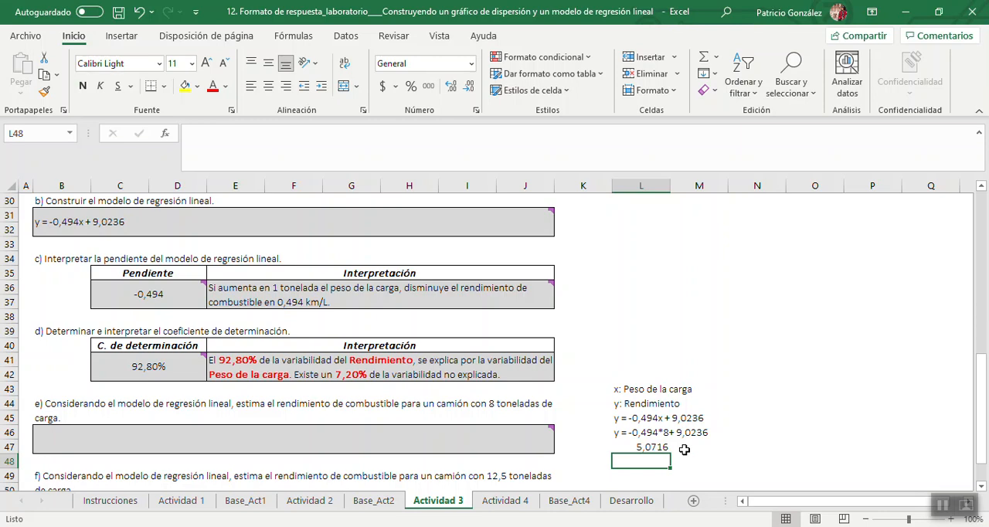
Answer question e) in cell B46 with "El rendimiento de combustible es de un 5,1 km/l".
left_click(428, 438)
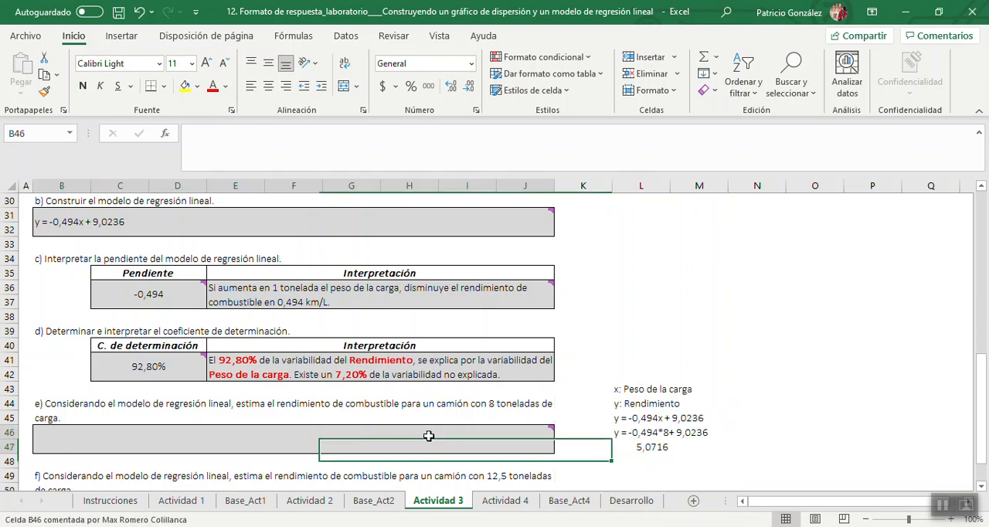
type("El ")
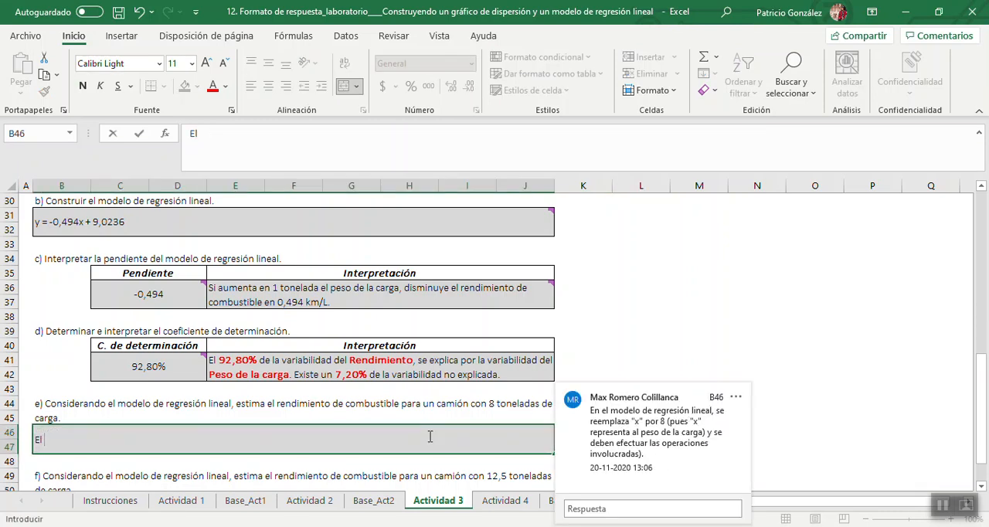
type("rendimiento de com")
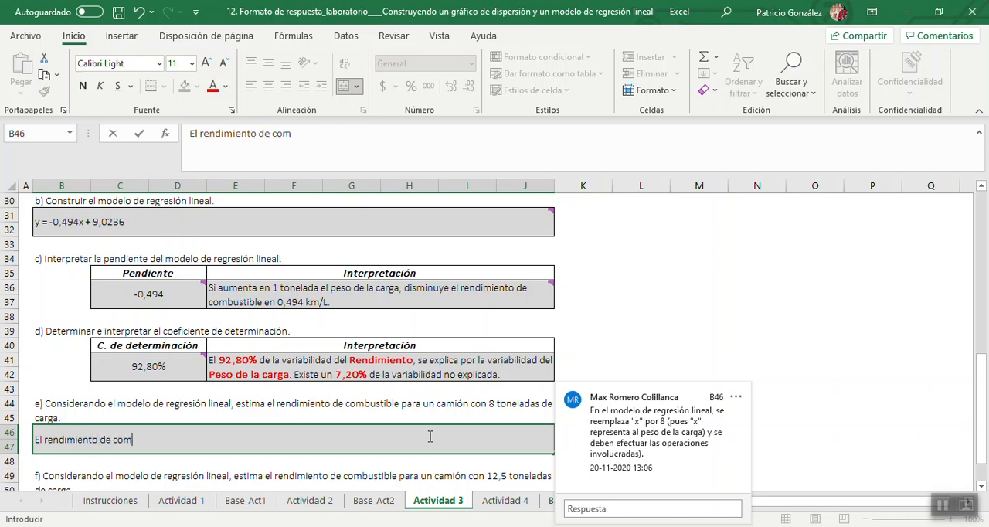
type("bustible es de")
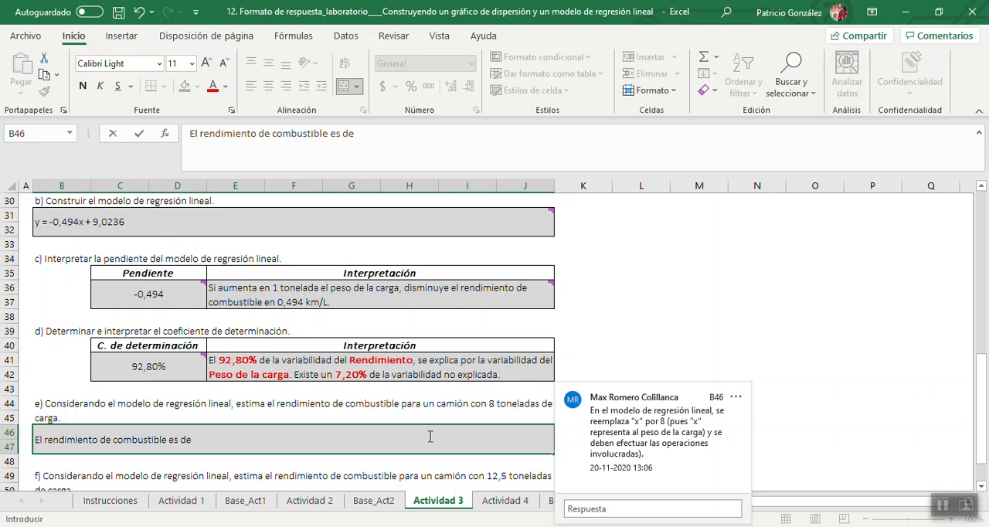
type(" un")
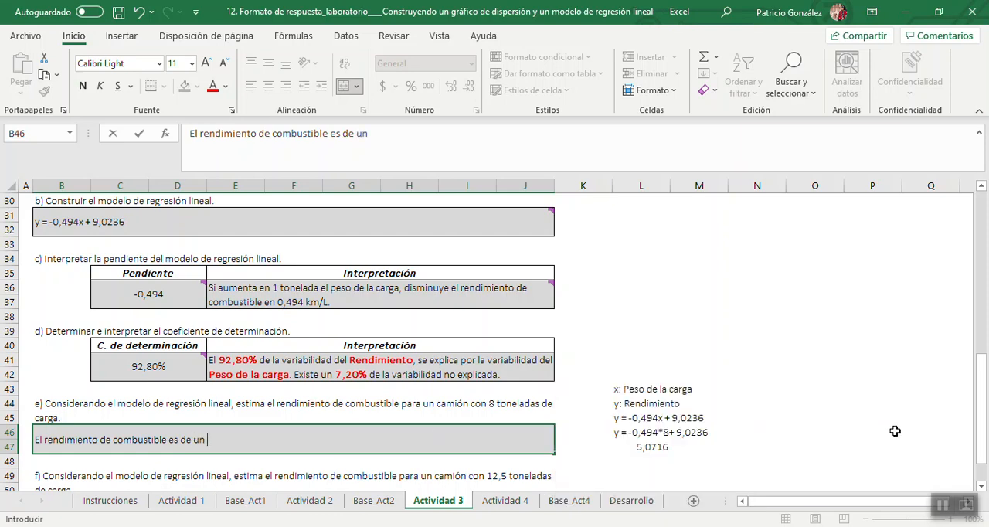
type(" 5,1 km/l")
key("Return")
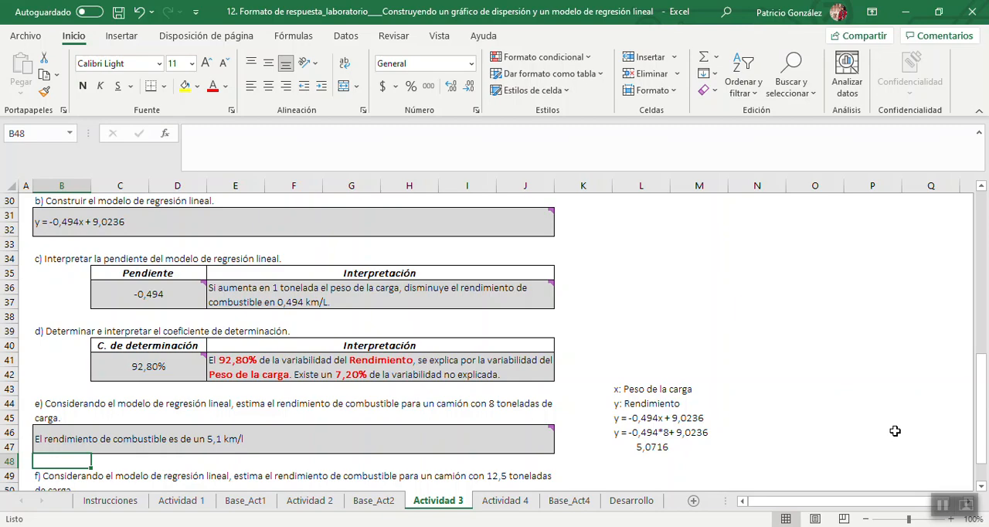
Copy the variable definitions and calculation in L43:L47 to the cells starting at L50, beside question f).
left_click_drag(986, 463, 985, 456)
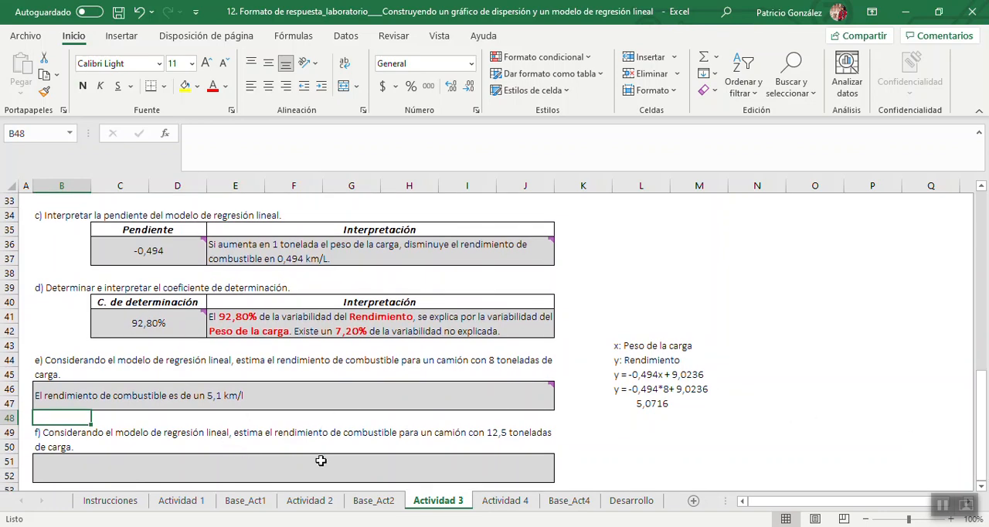
left_click(638, 348)
left_click_drag(638, 349, 643, 404)
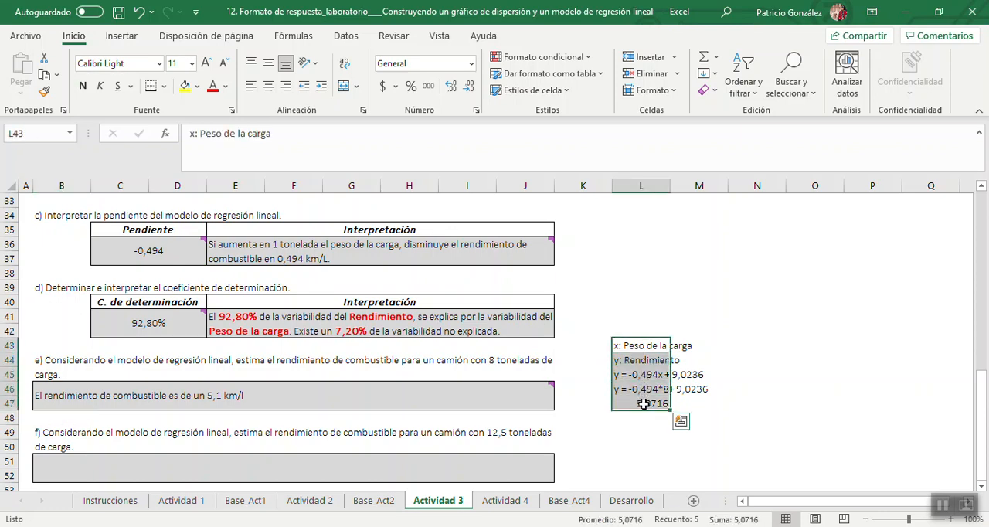
key("ctrl+c")
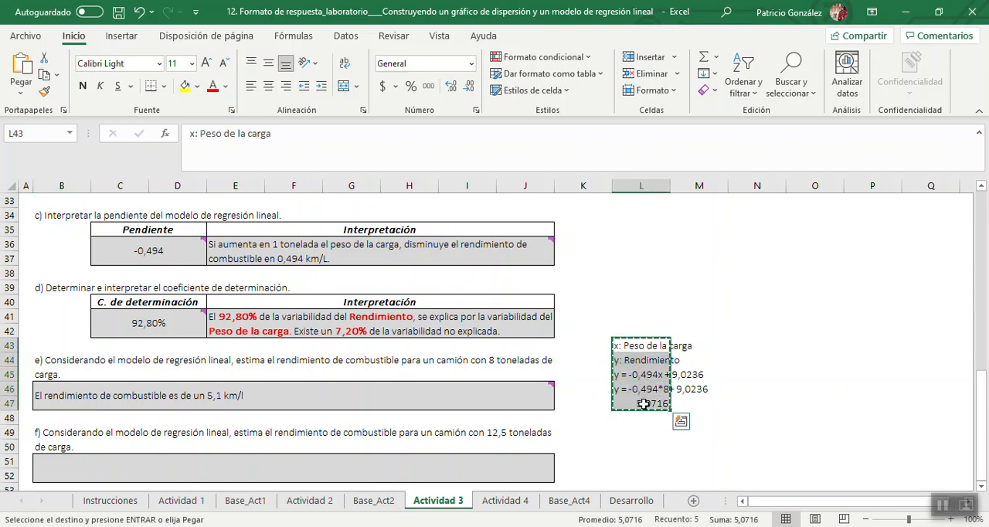
left_click(637, 445)
key("ctrl+v")
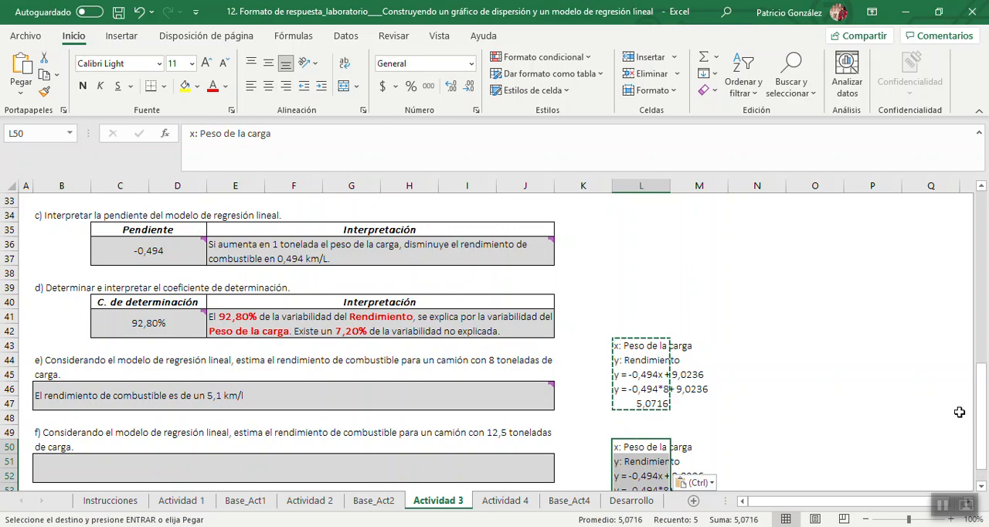
Replace the 8 with 12,5 in the copied equation text in L53 so it reads "y = -0,494*12,5+ 9,0236".
left_click_drag(982, 372, 982, 383)
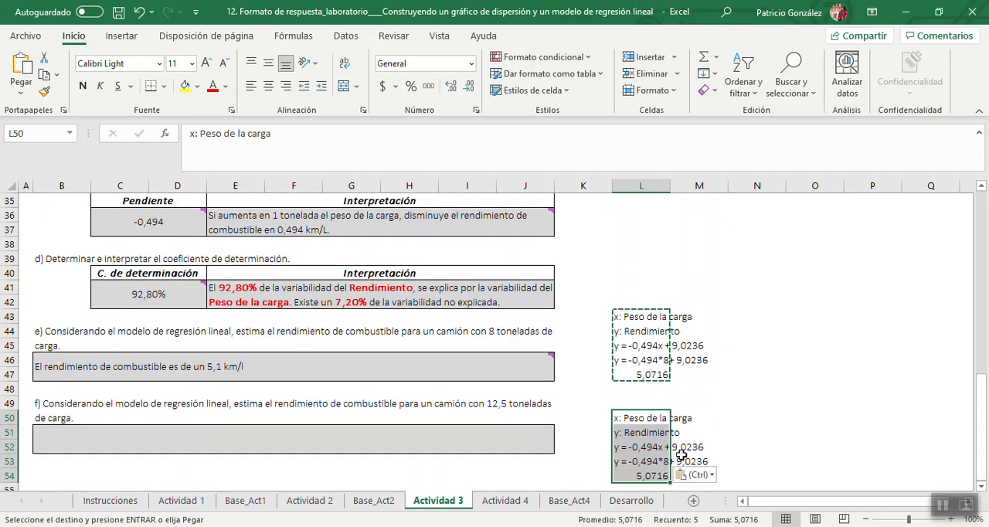
double_click(653, 461)
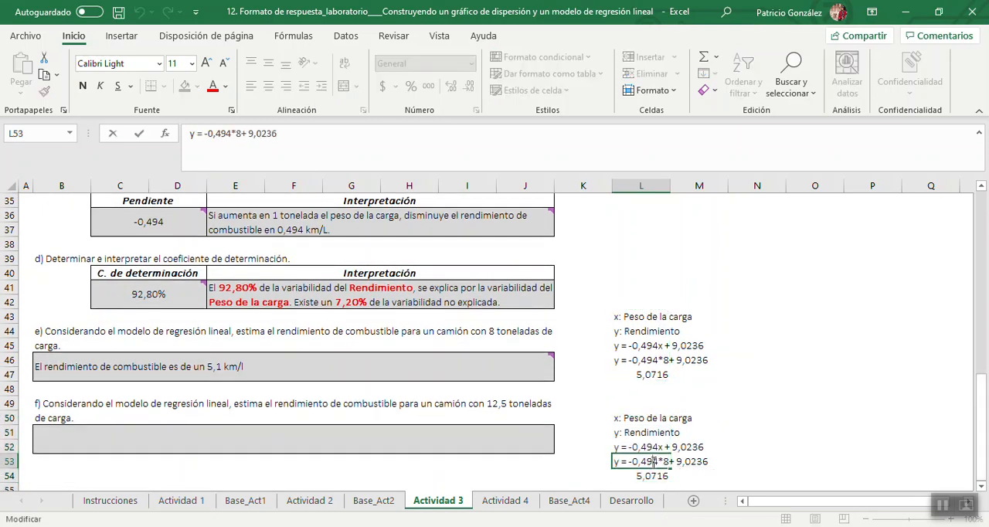
key("Right")
key("shift+Right")
type("12,5")
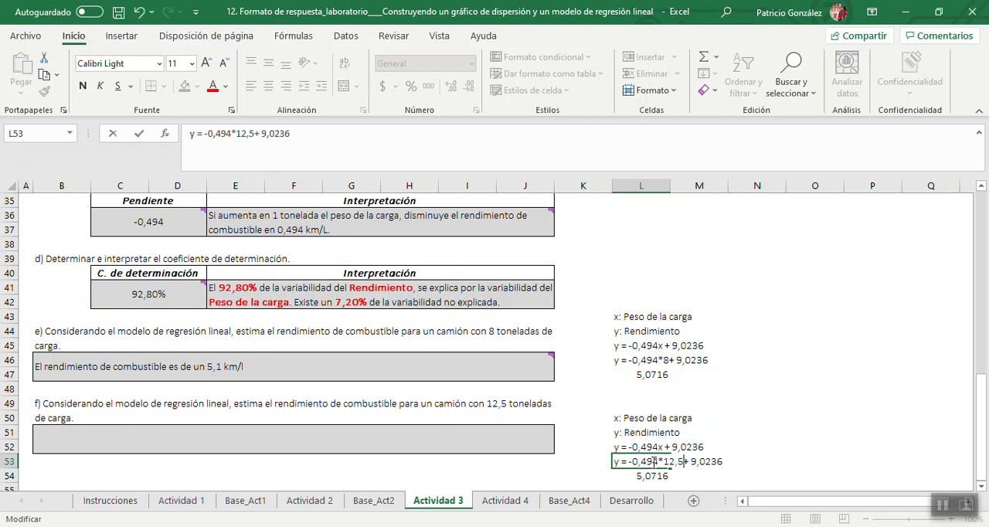
key("Return")
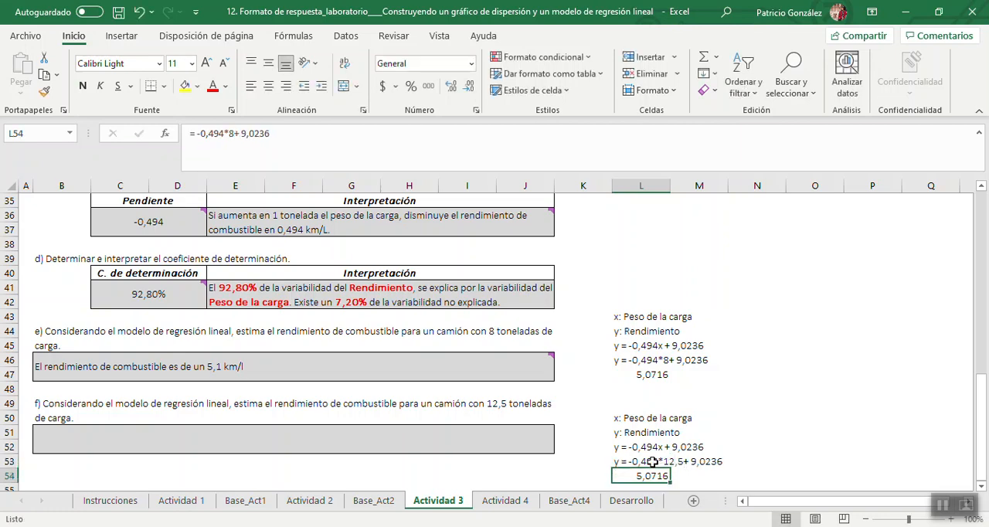
Change the load value in the L54 formula to 12,5, giving "= -0,494*12,5+ 9,0236".
left_click(234, 134)
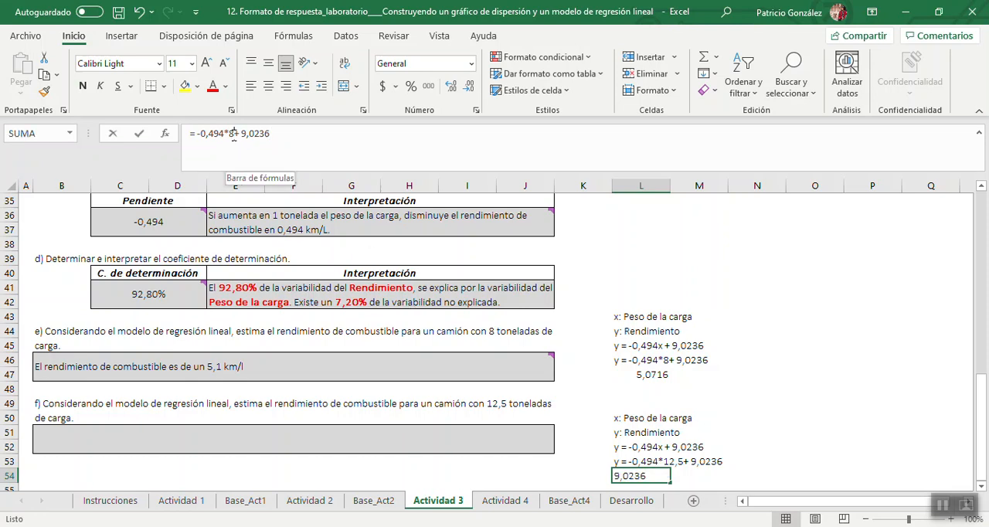
key("BackSpace")
type("12,5")
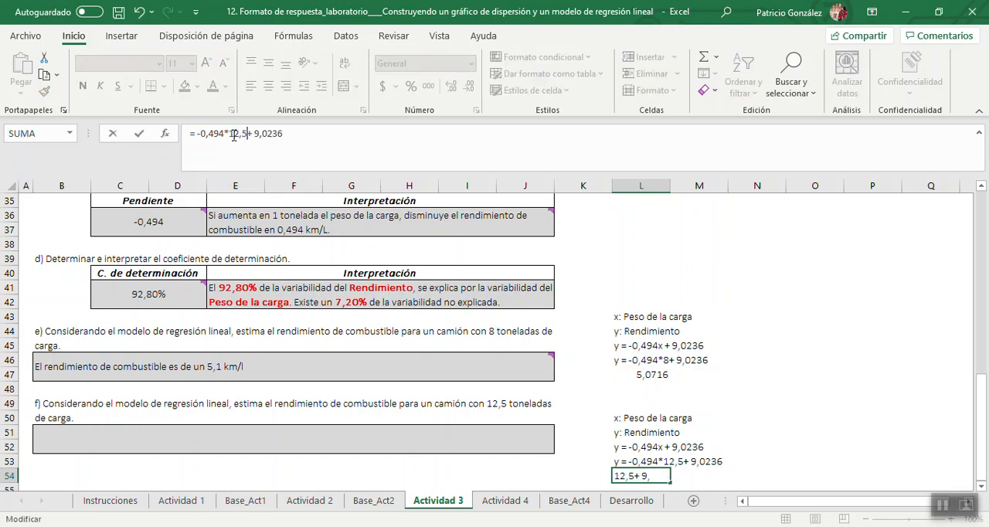
key("Return")
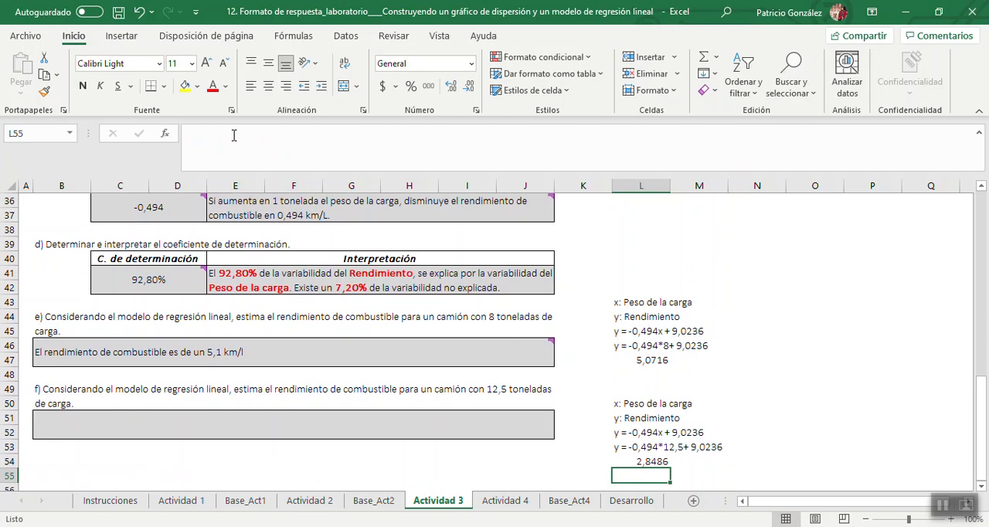
Copy question e)'s answer from B46 into question f)'s answer cell B51.
left_click(272, 351)
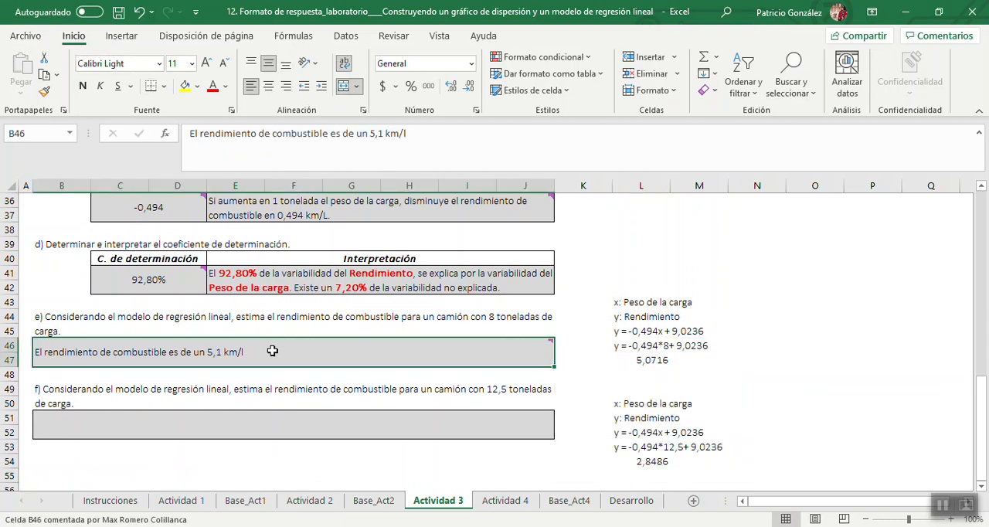
key("ctrl+c")
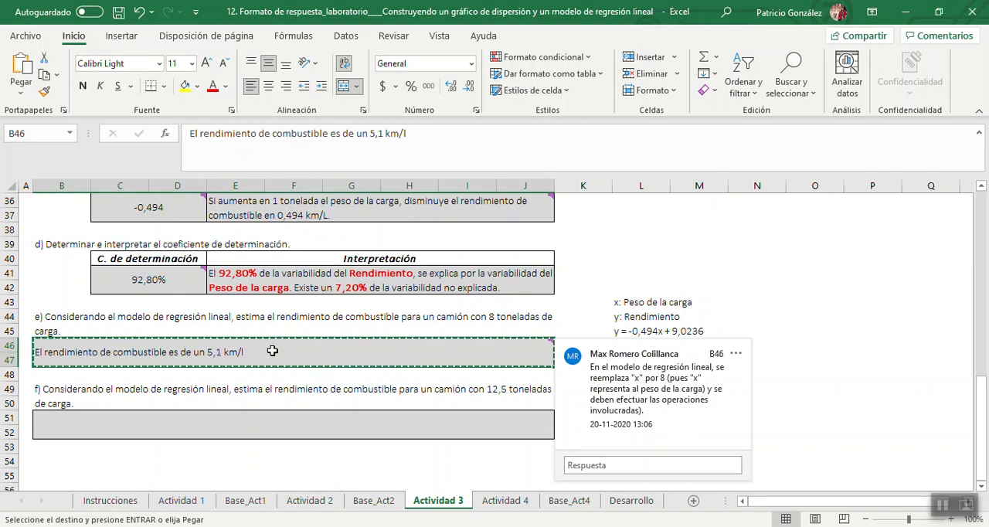
left_click(222, 421)
key("ctrl+v")
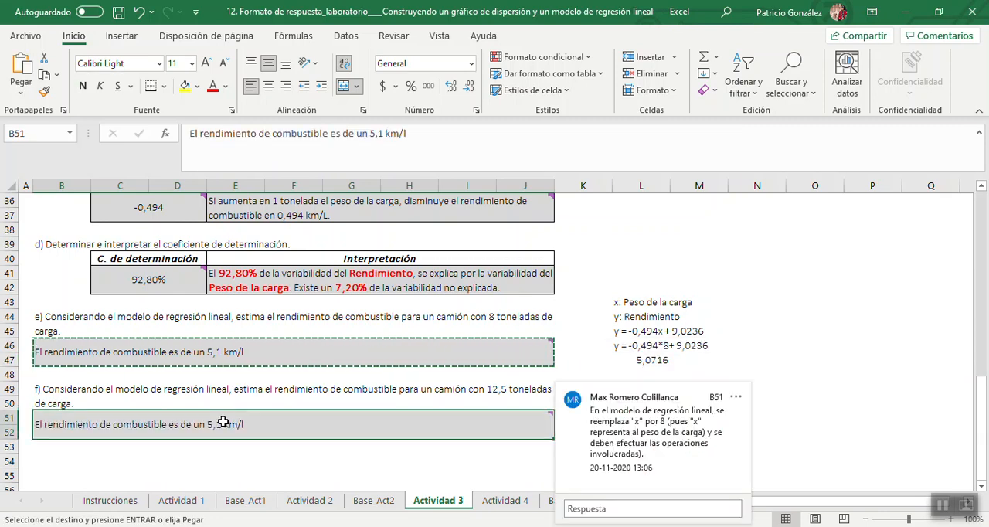
left_click(762, 461)
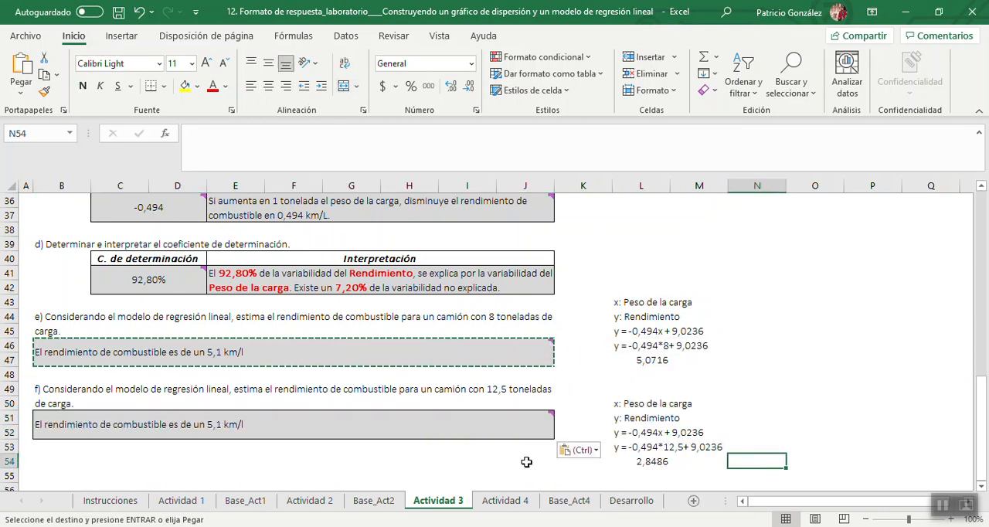
Change the fuel-efficiency figure in B51 so it reads "El rendimiento de combustible es de un 2,8 km/l".
left_click(222, 426)
double_click(222, 426)
key("BackSpace")
key("BackSpace")
key("BackSpace")
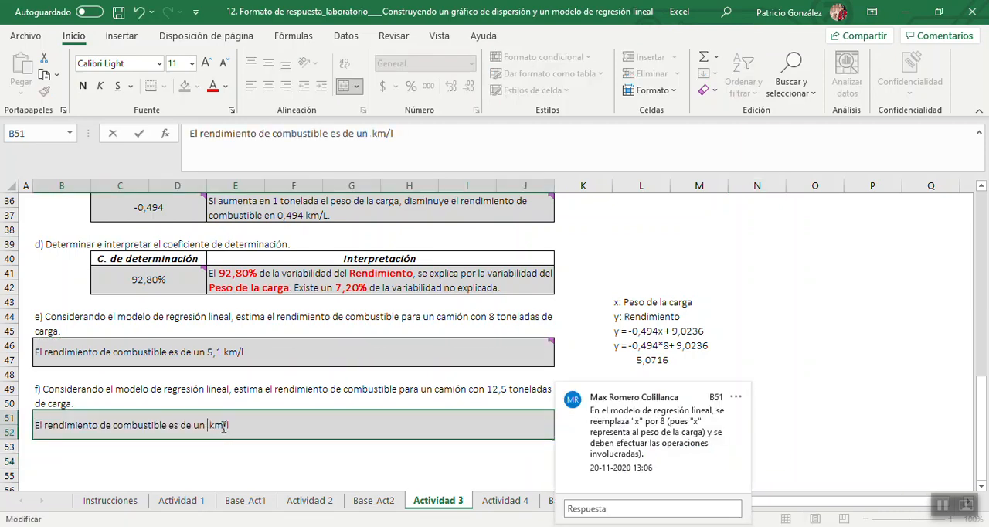
type("2,8")
key("Return")
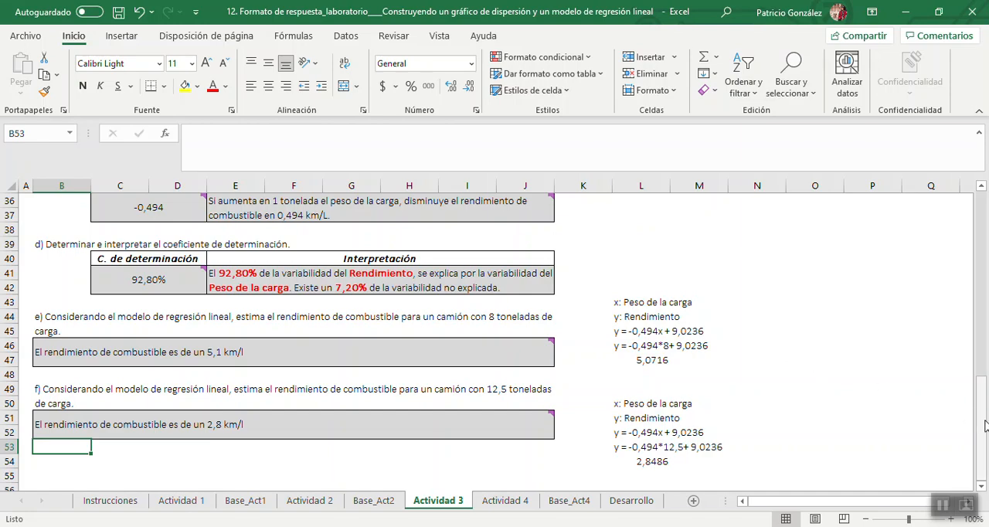
Insert a scatter chart of the presentation and exam grades in A4:B103 of Base_Act4, and place it below the sheet's description text.
left_click_drag(985, 425, 987, 284)
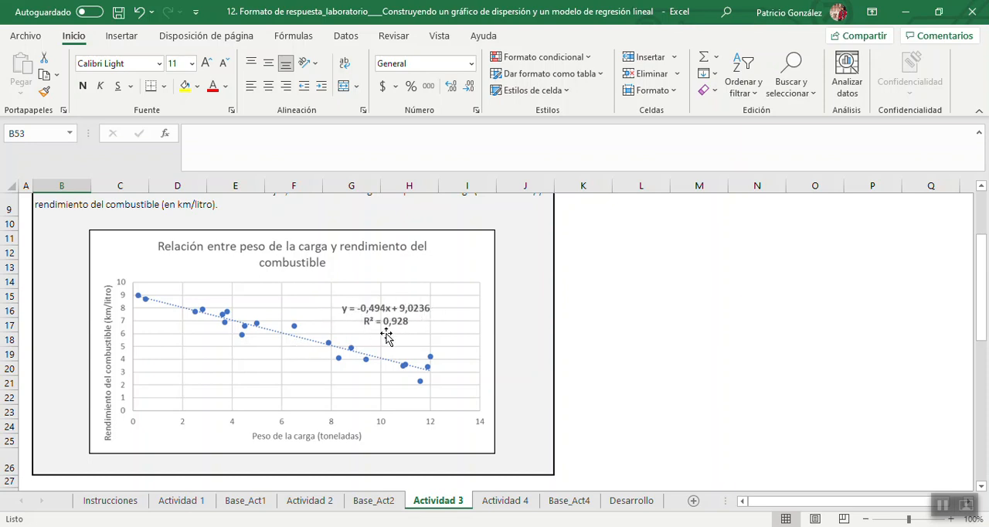
left_click(511, 502)
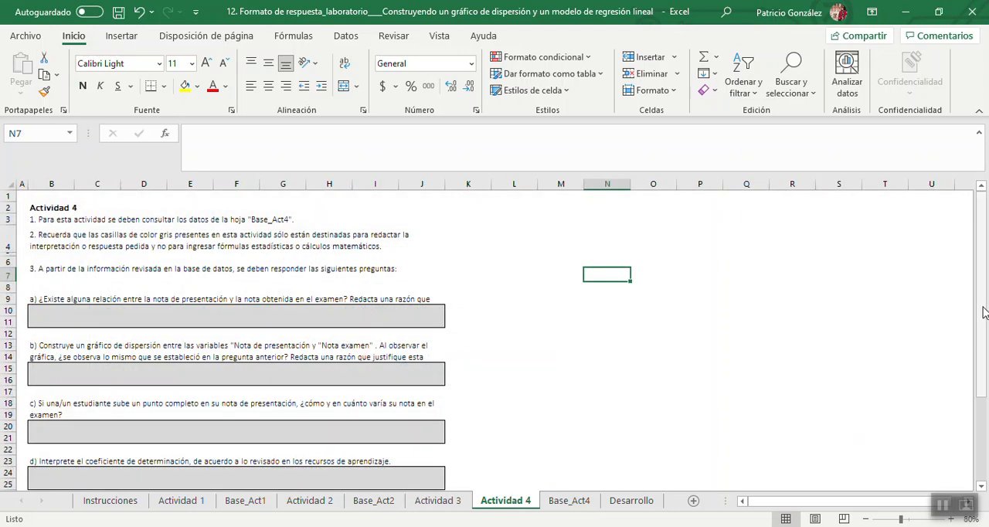
mouse_move(984, 312)
left_mouse_down()
mouse_move(983, 410)
mouse_move(984, 312)
mouse_move(985, 330)
left_mouse_up()
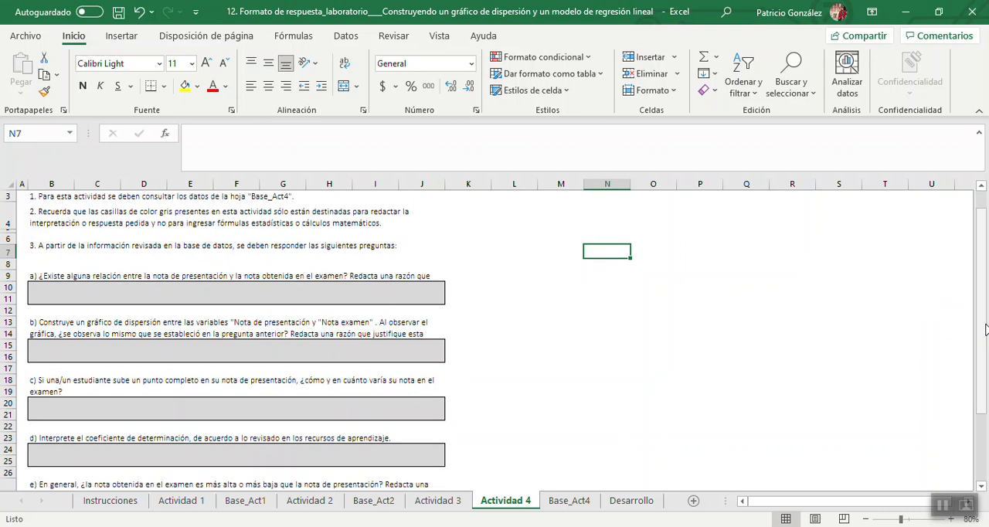
left_click(567, 503)
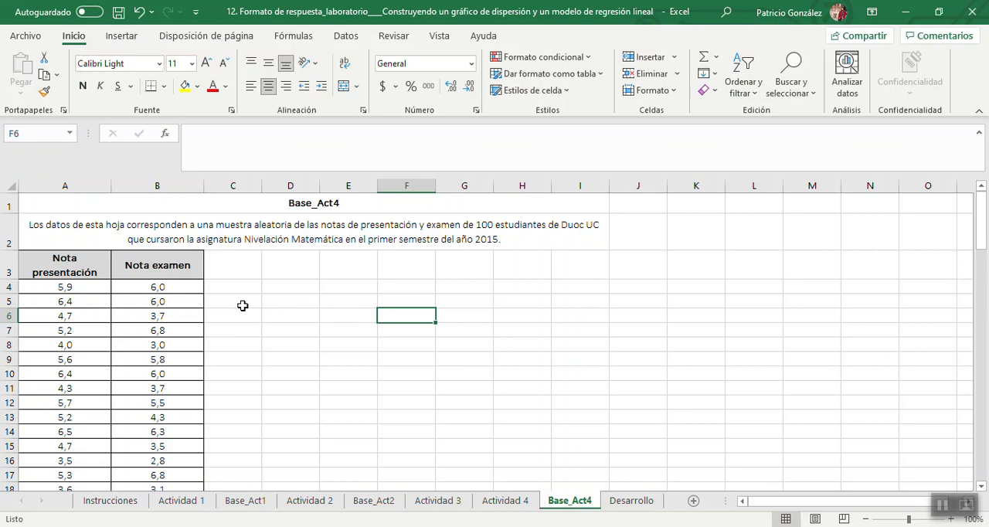
left_click(92, 290)
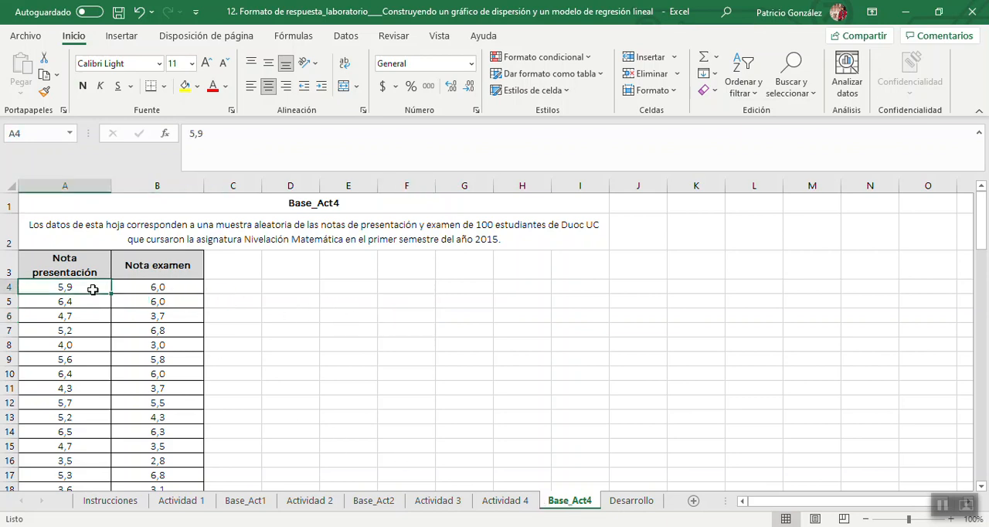
key("ctrl+shift+Right")
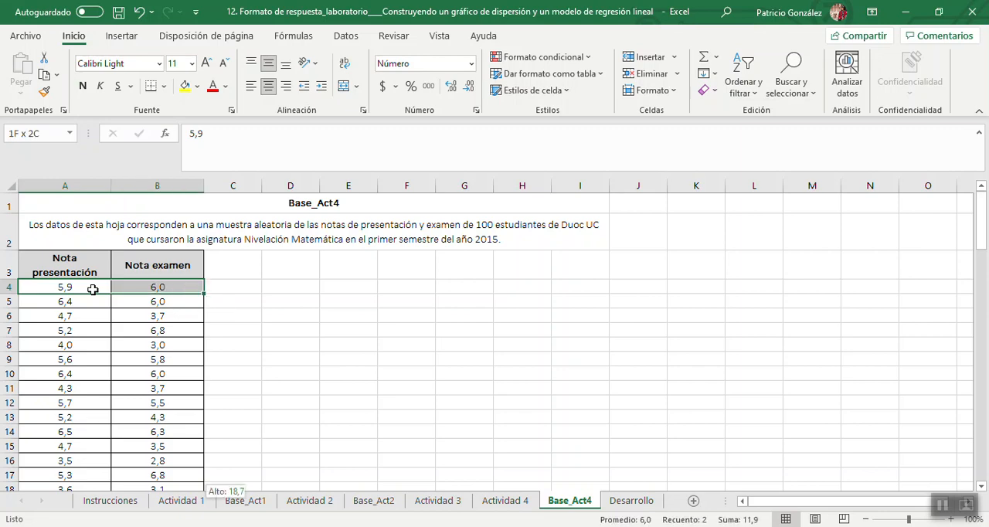
key("ctrl+shift+Down")
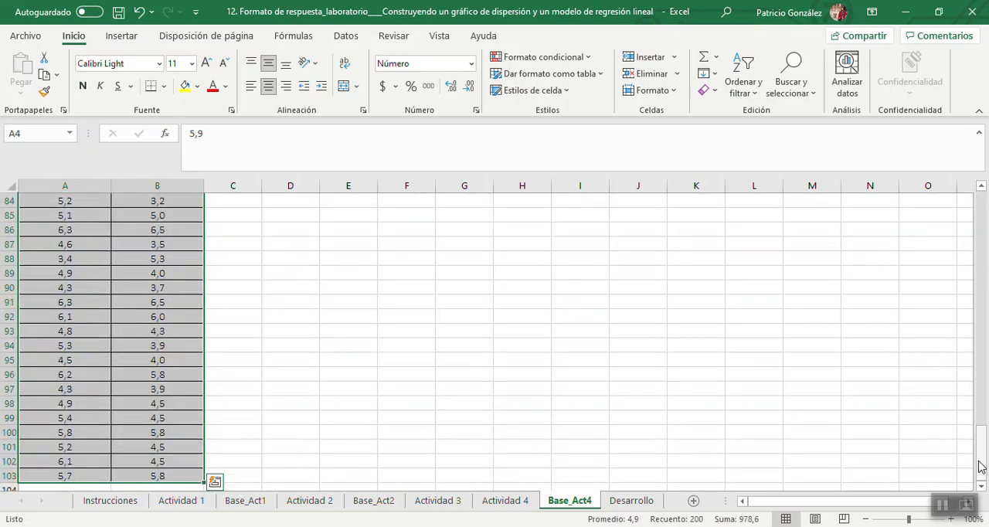
left_click_drag(979, 464, 980, 207)
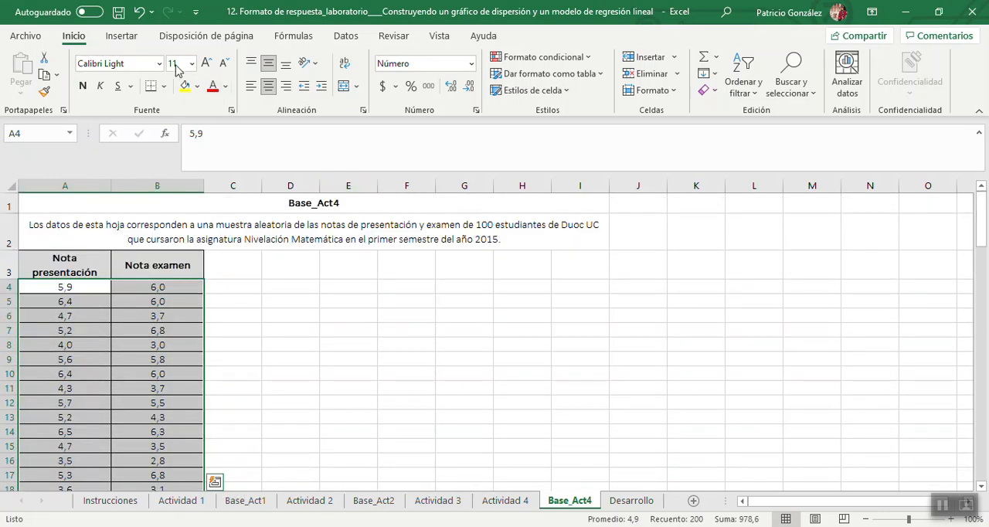
left_click(128, 38)
left_click(319, 82)
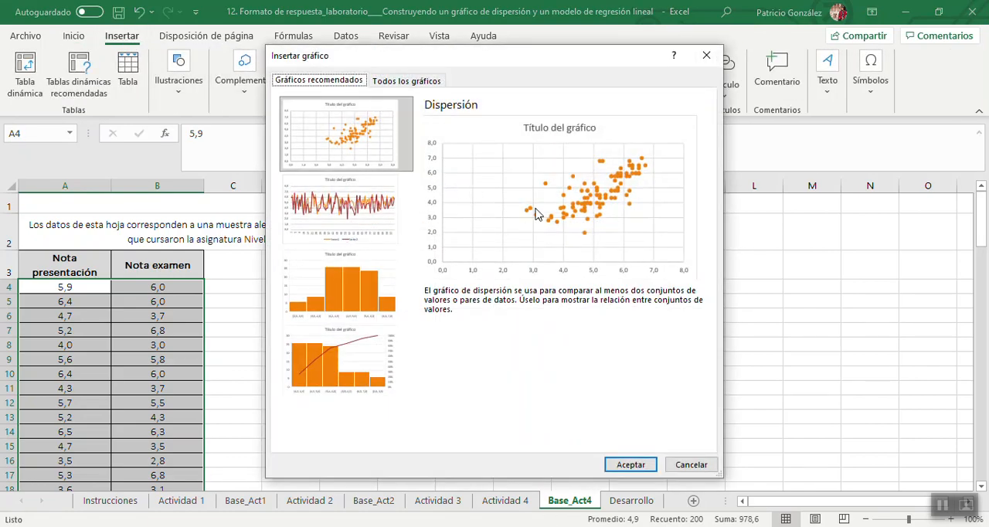
left_click(629, 465)
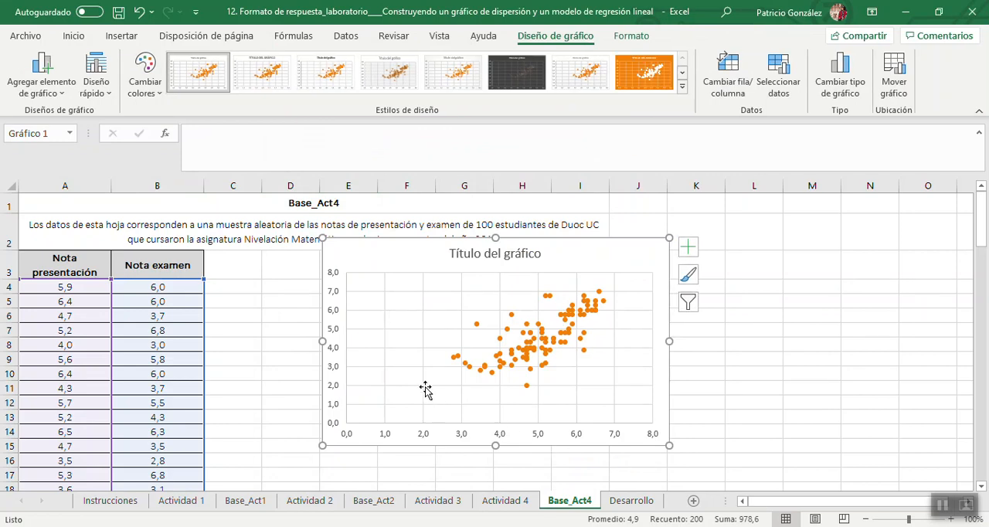
left_click_drag(414, 265, 413, 290)
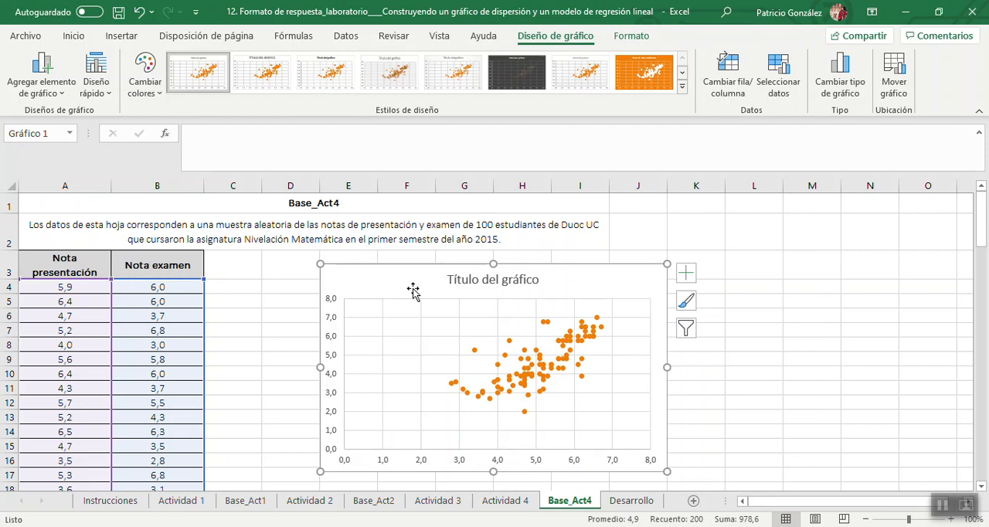
Title the scatter chart "Relación entre la Nota de Presentación y Nota de Examen".
left_click(458, 280)
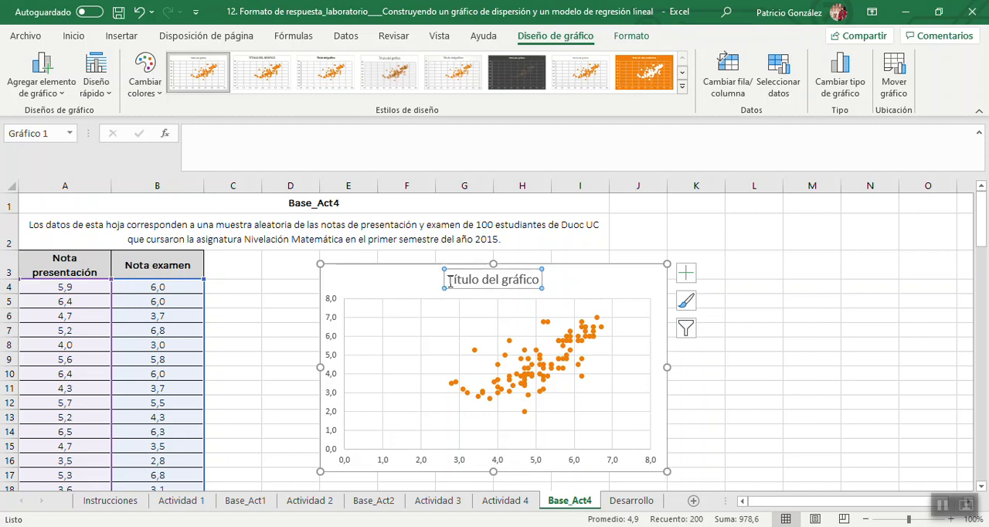
triple_click(457, 280)
type("Re")
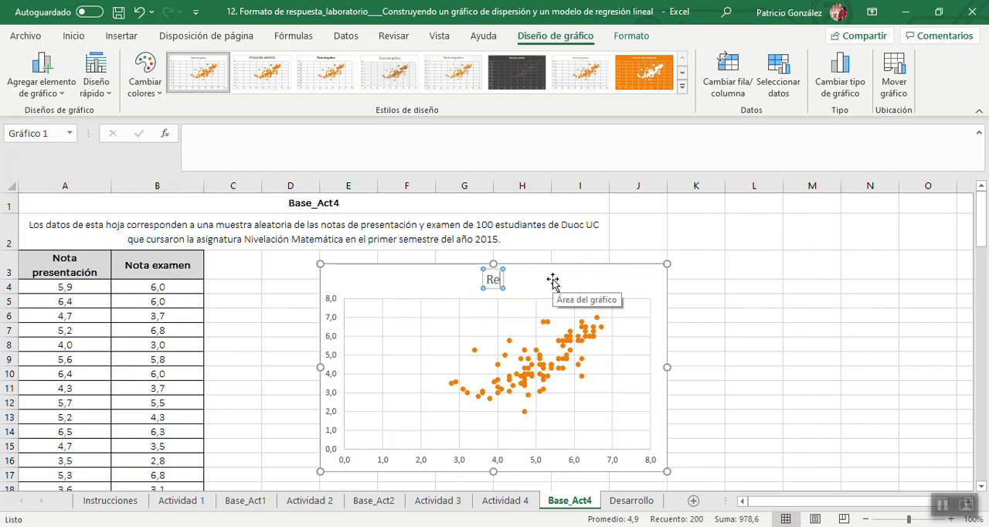
type("laci")
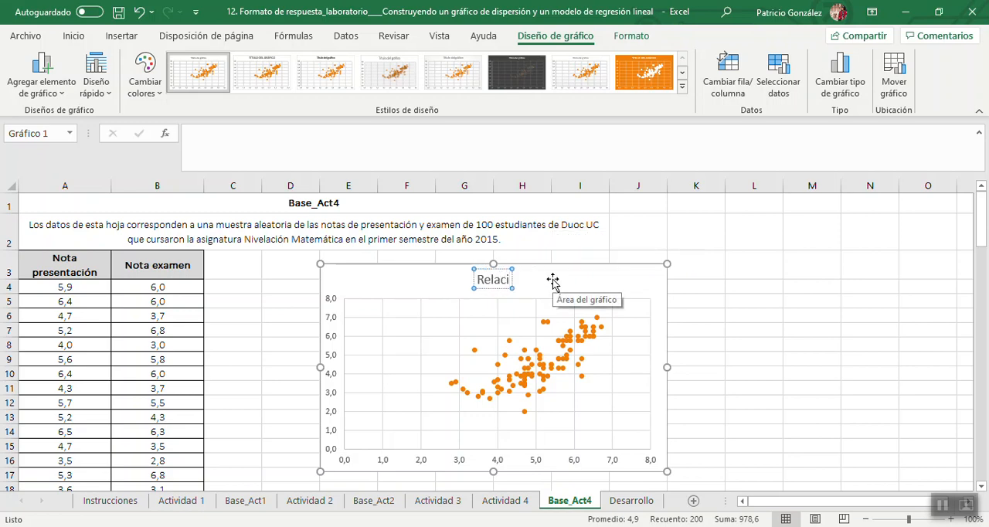
type("ón entre")
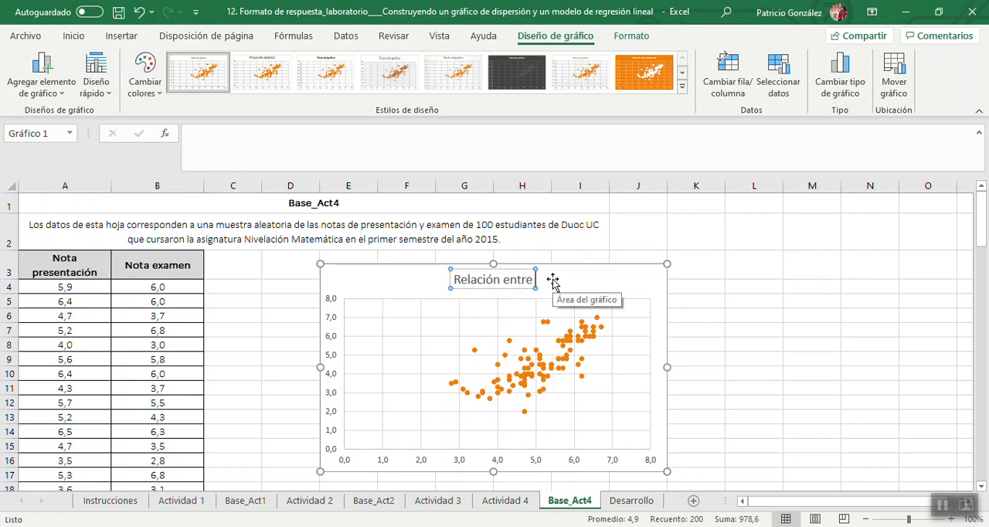
type(" la Nota")
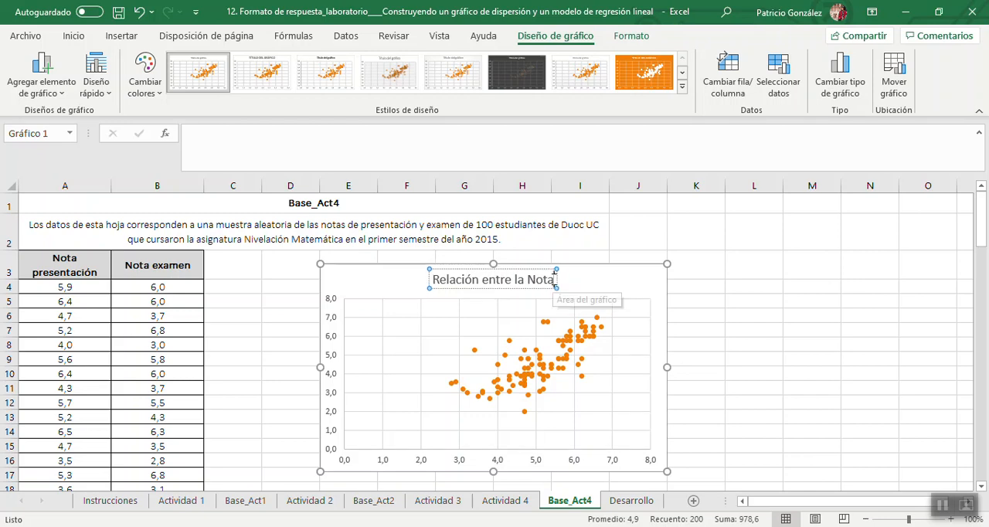
type(" de Prese")
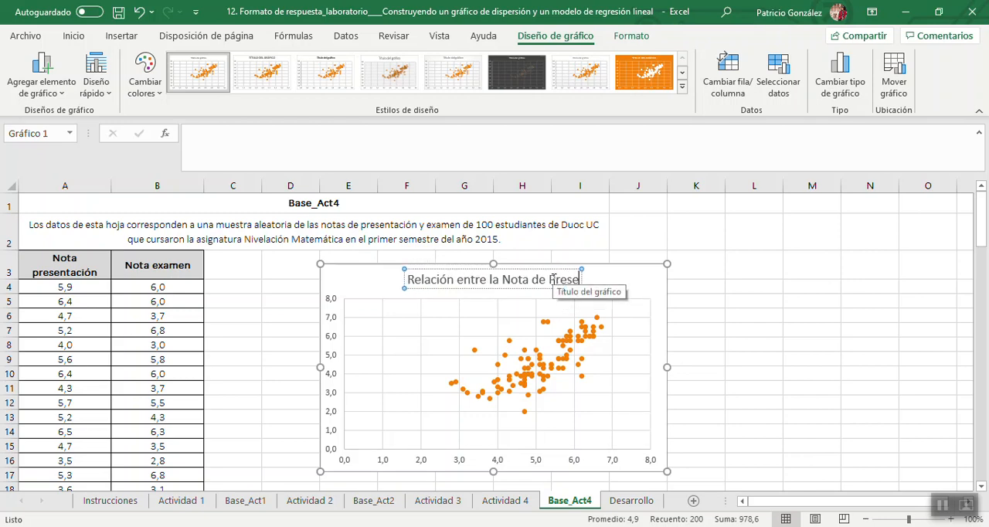
type("ntación")
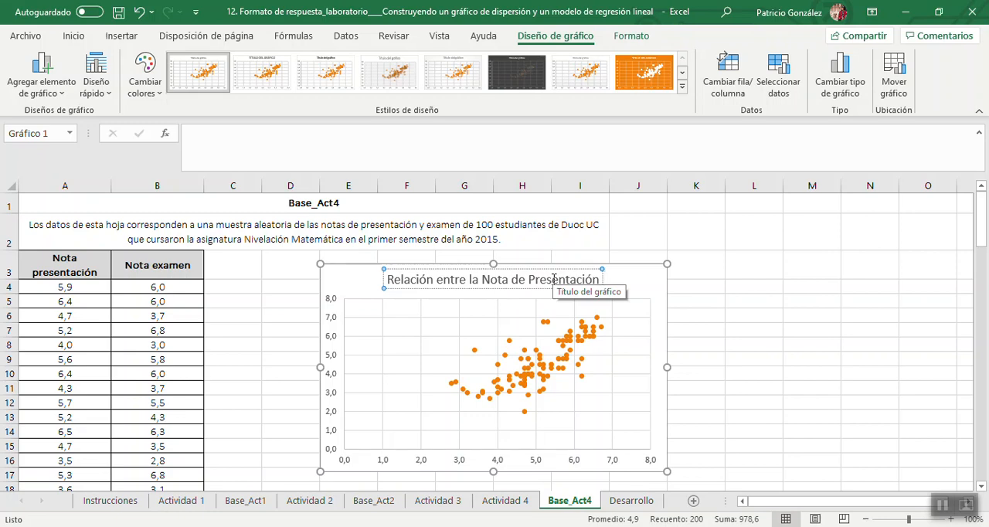
left_click(601, 278)
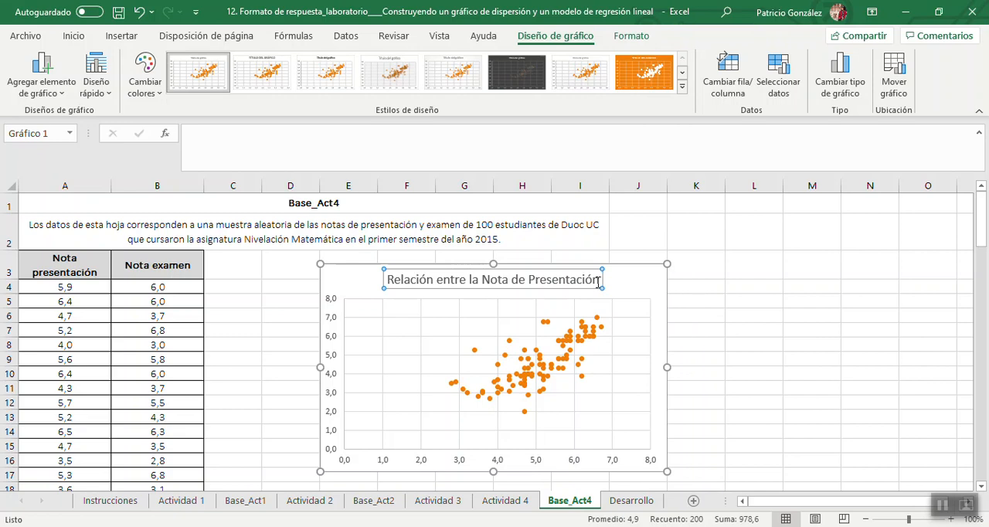
type("y")
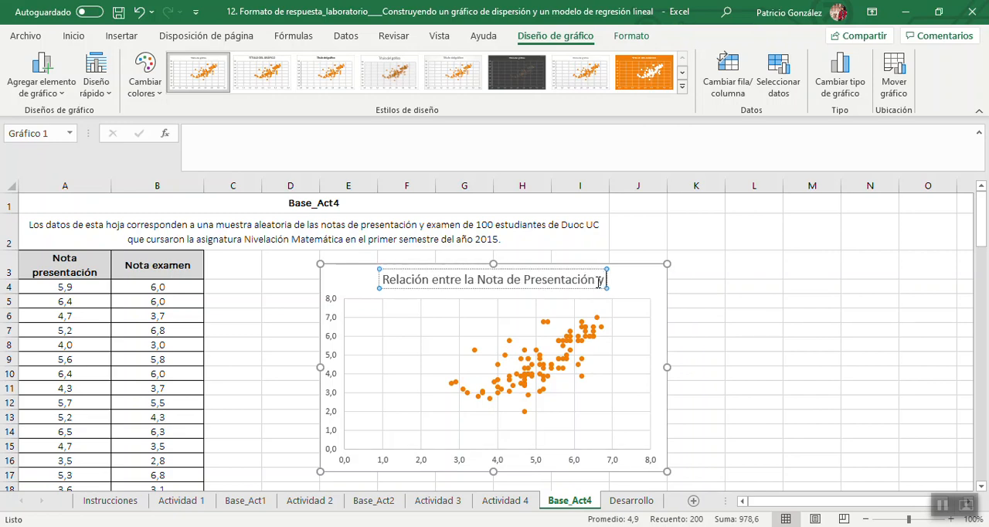
type(" Nopta de")
key("BackSpace")
key("BackSpace")
key("BackSpace")
key("BackSpace")
key("BackSpace")
key("BackSpace")
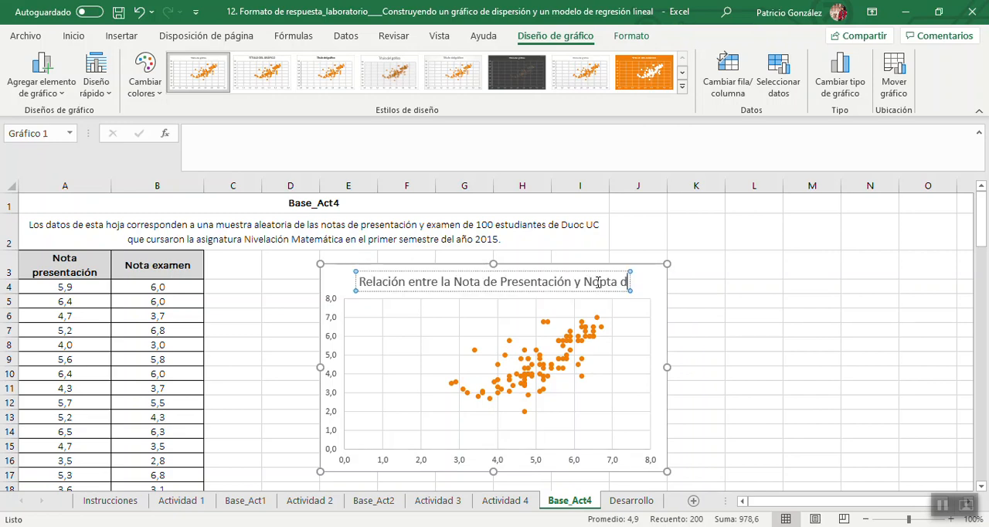
type("ta de")
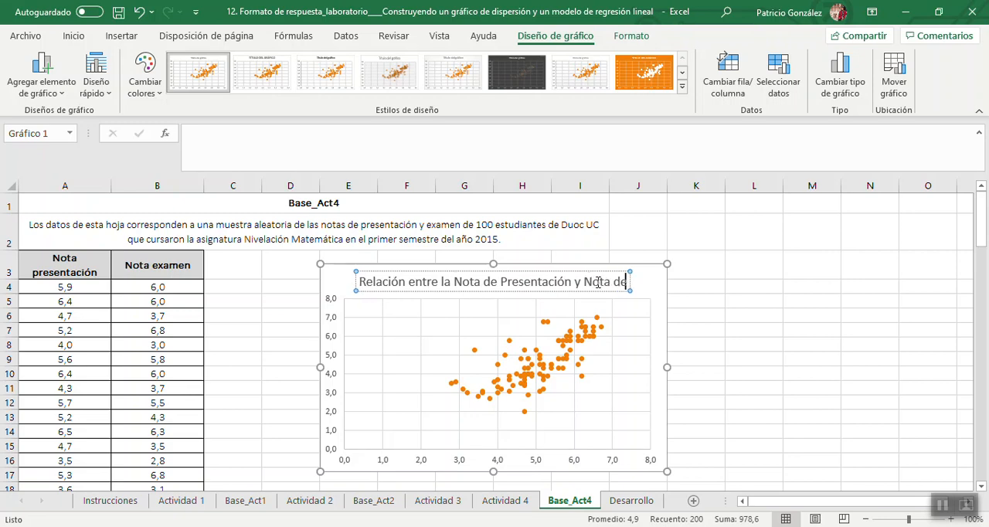
type(" Examen")
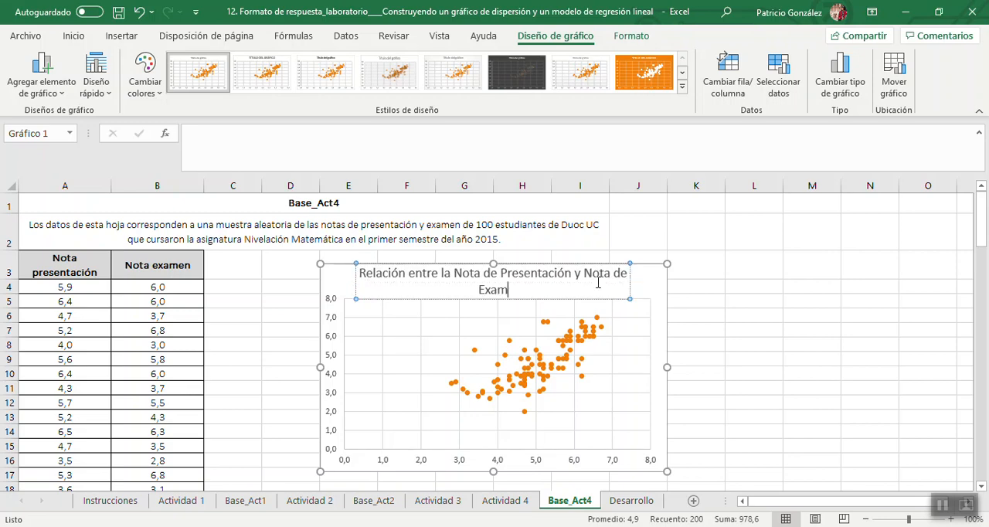
left_click(776, 315)
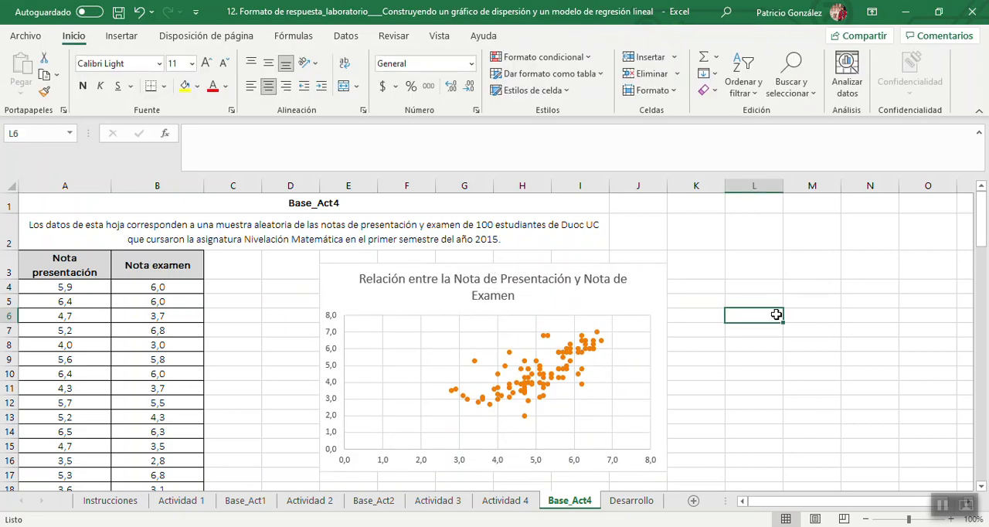
Add axis titles to the scatter chart and set the horizontal axis title to "NP".
left_click(649, 305)
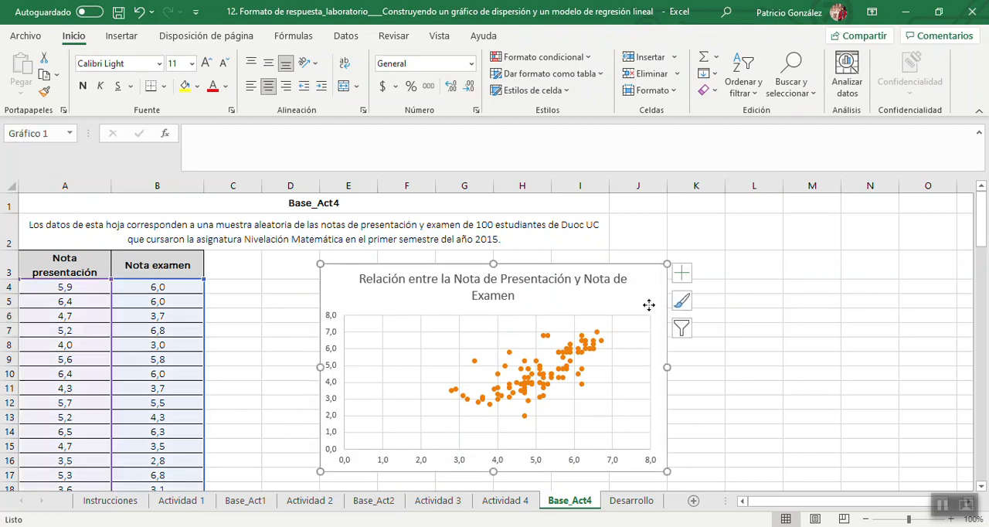
left_click(682, 272)
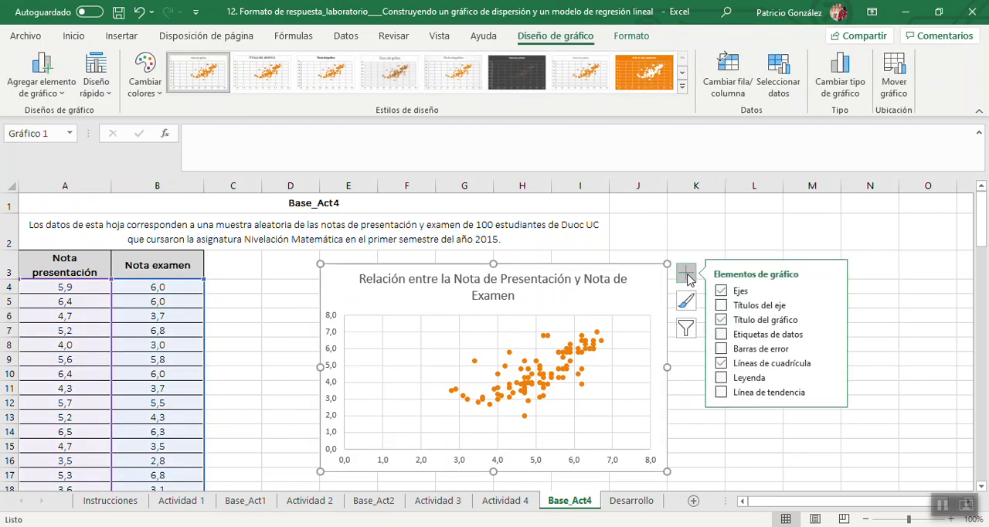
left_click(721, 305)
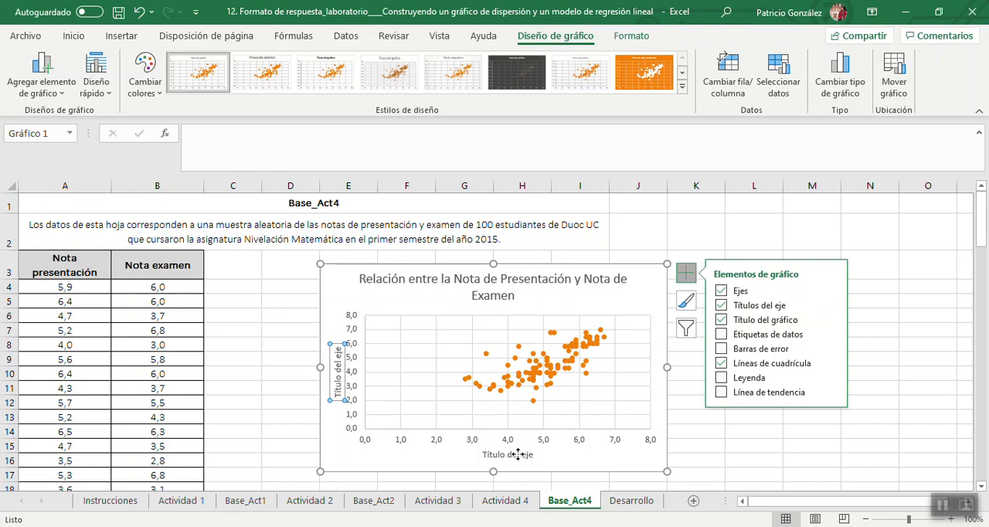
left_click(520, 453)
left_click(482, 457)
left_click_drag(482, 457, 540, 459)
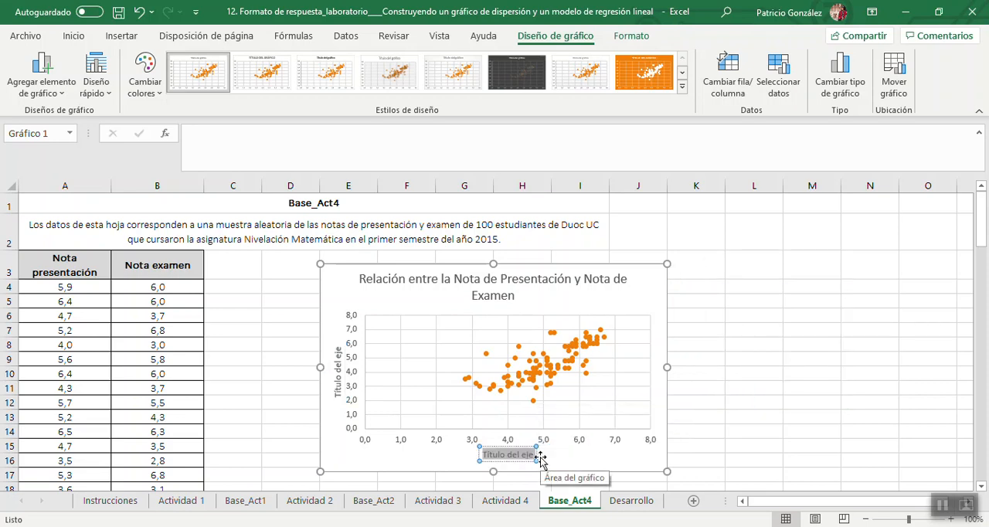
type("NP")
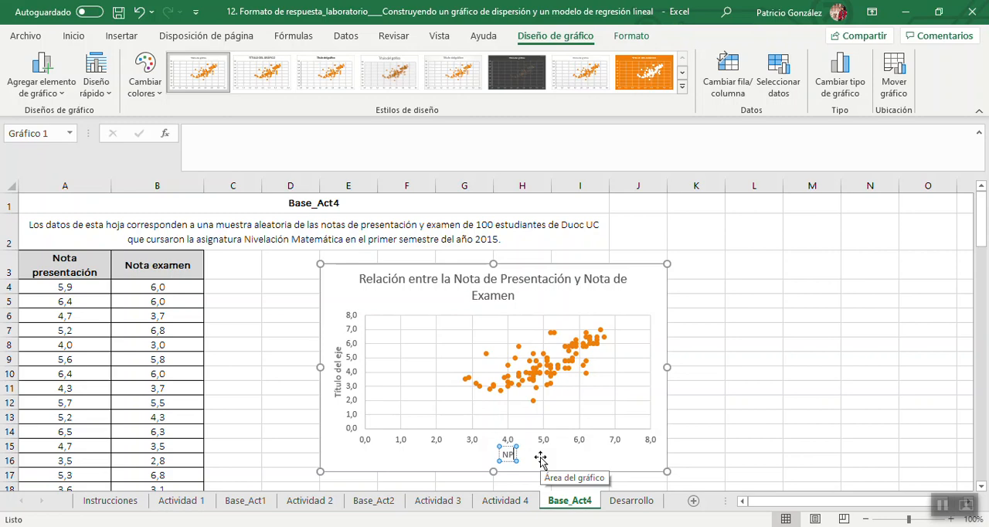
Set the scatter chart's vertical axis title to "NE".
left_click(336, 354)
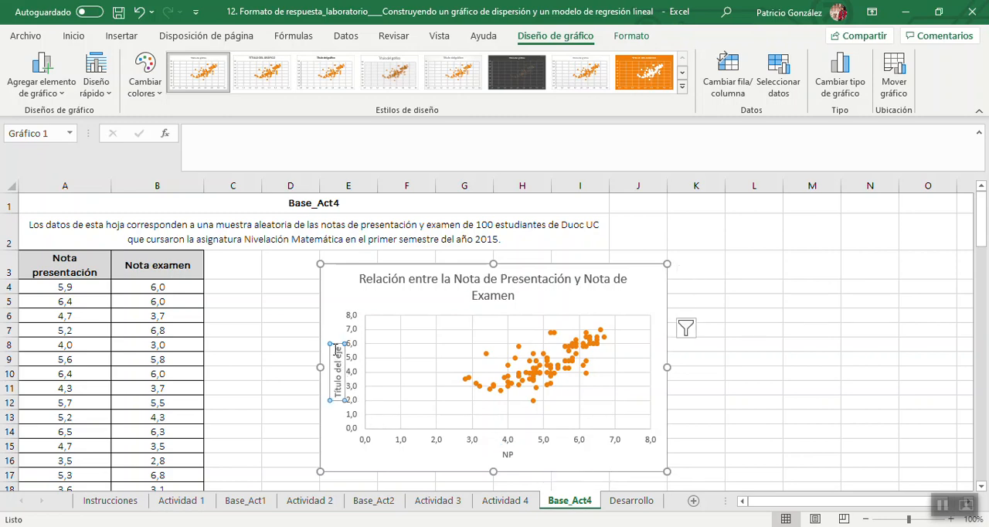
left_click_drag(336, 344, 337, 400)
type("NE")
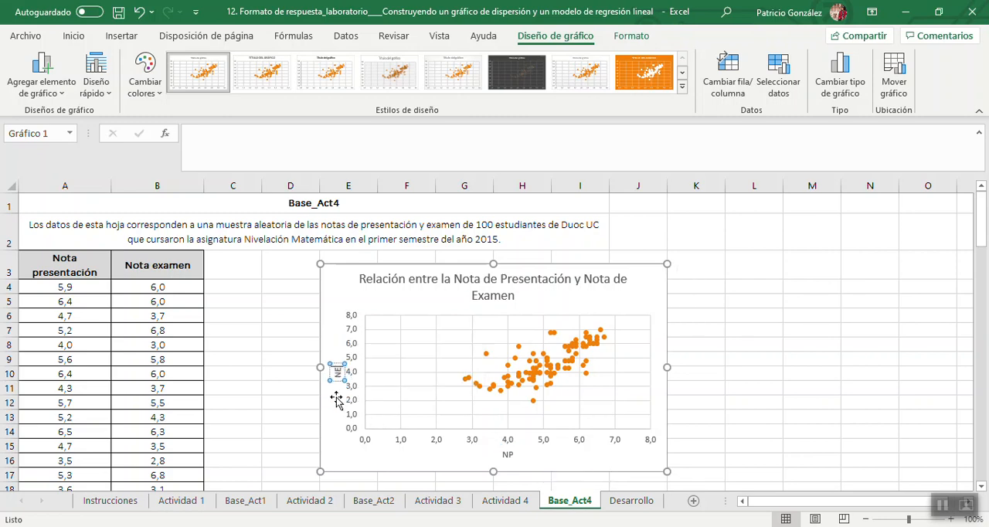
left_click(823, 404)
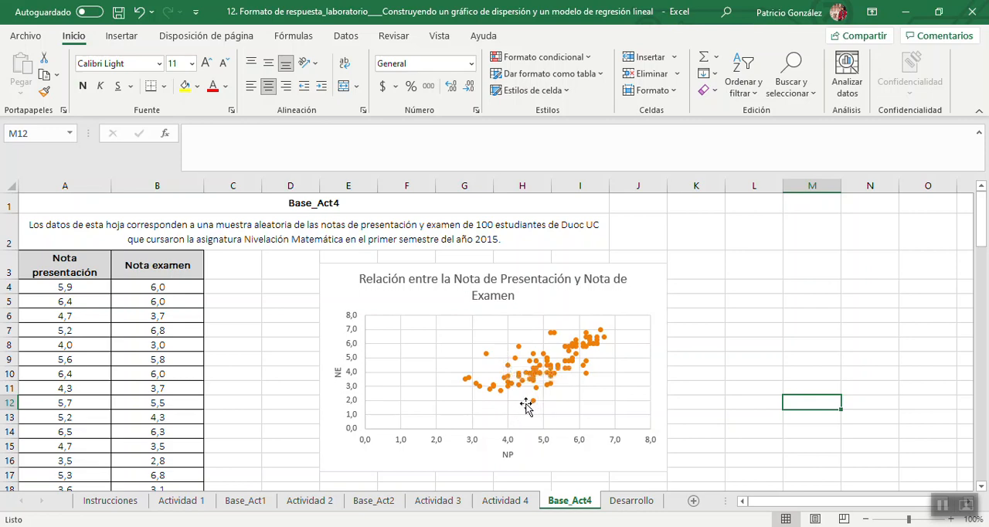
Examine individual points on the Base_Act4 scatter chart and check the questions on the Actividad 4 sheet.
mouse_move(533, 401)
mouse_move(487, 358)
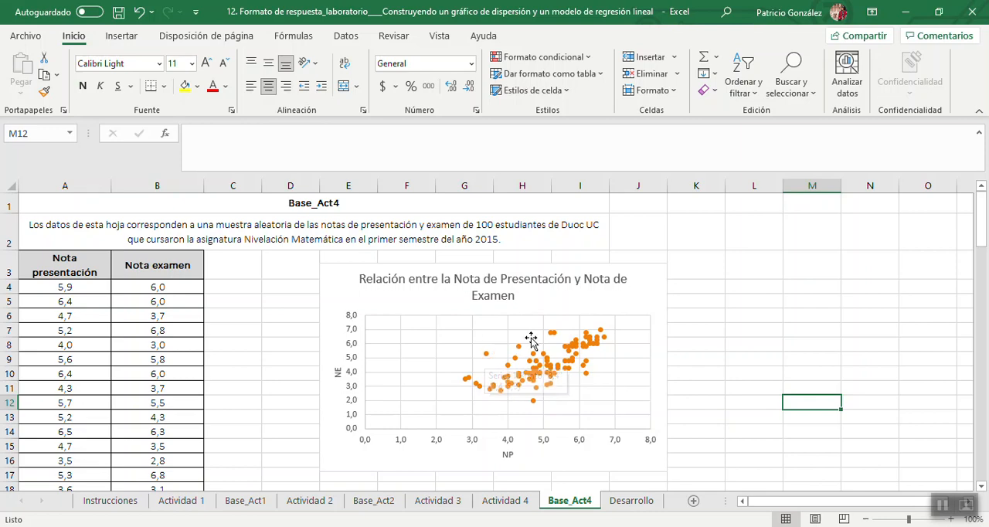
mouse_move(553, 338)
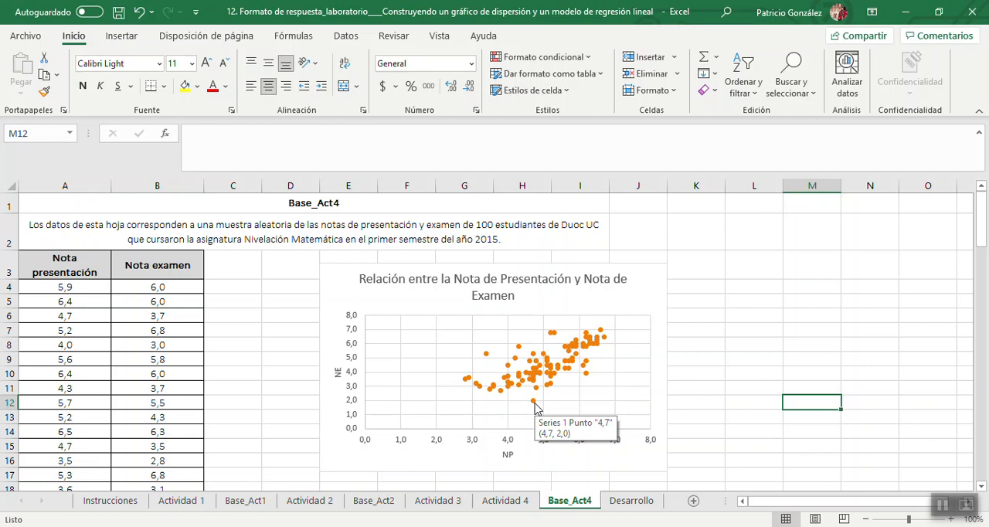
left_click(501, 504)
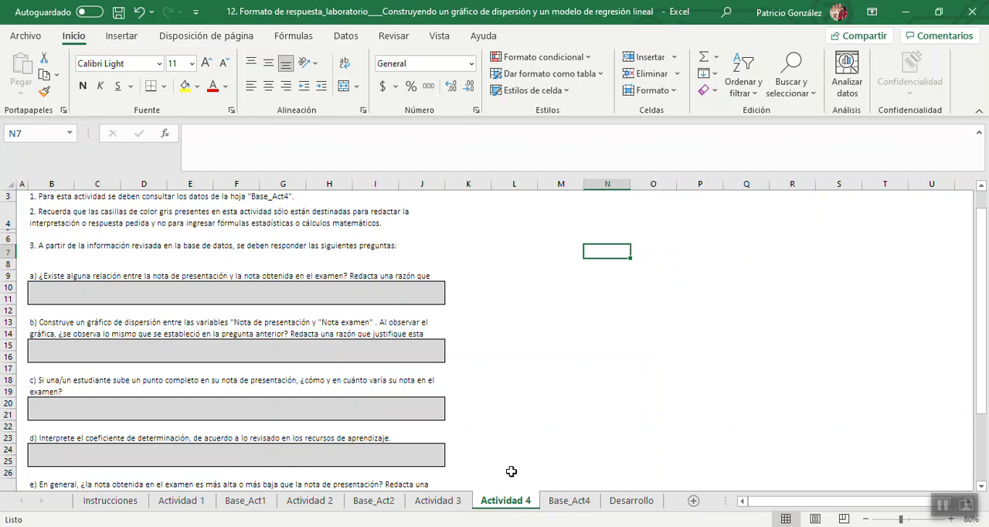
left_click(568, 502)
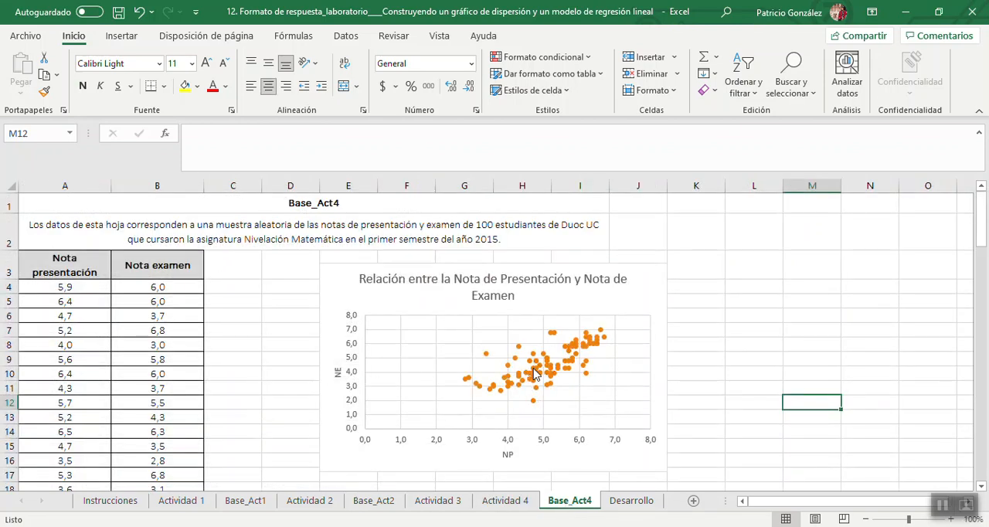
Add a linear trendline to the data series of the Base_Act4 scatter chart.
mouse_move(535, 374)
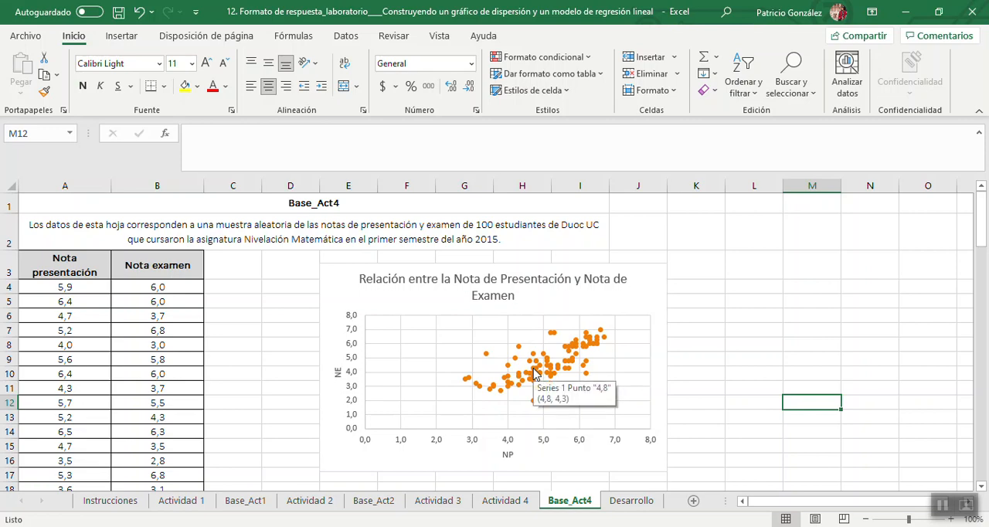
right_click(535, 373)
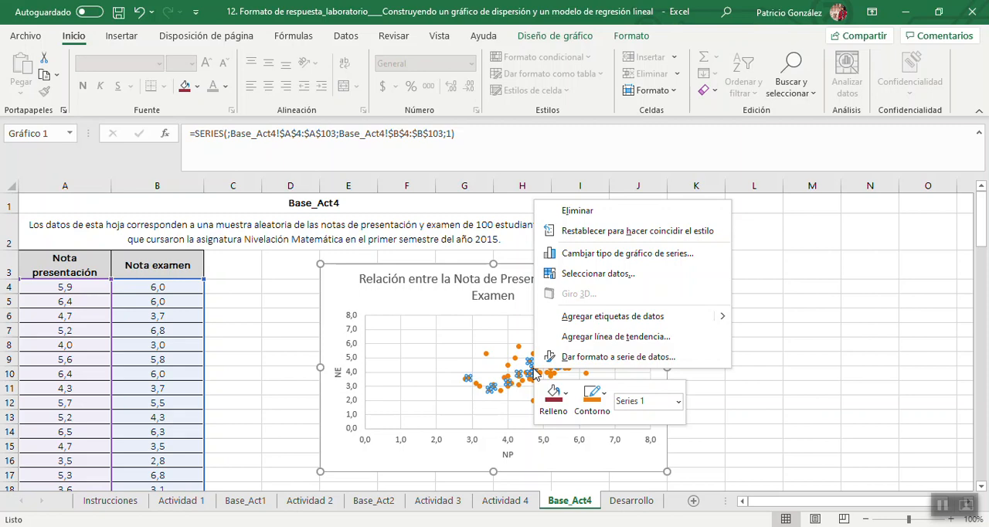
left_click(561, 338)
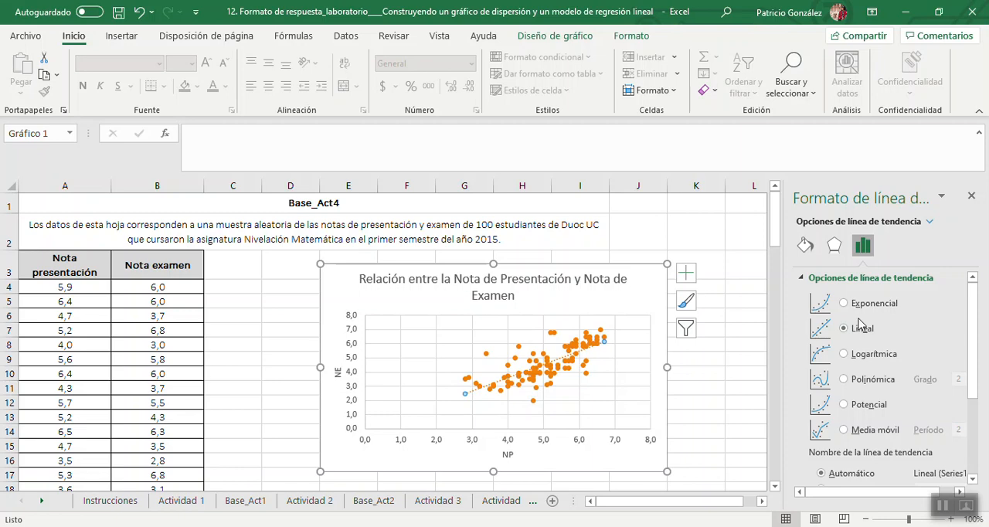
Format the trendline as a solid, undashed line in the colour "Negro, Texto 1, Claro 15%".
left_click(805, 245)
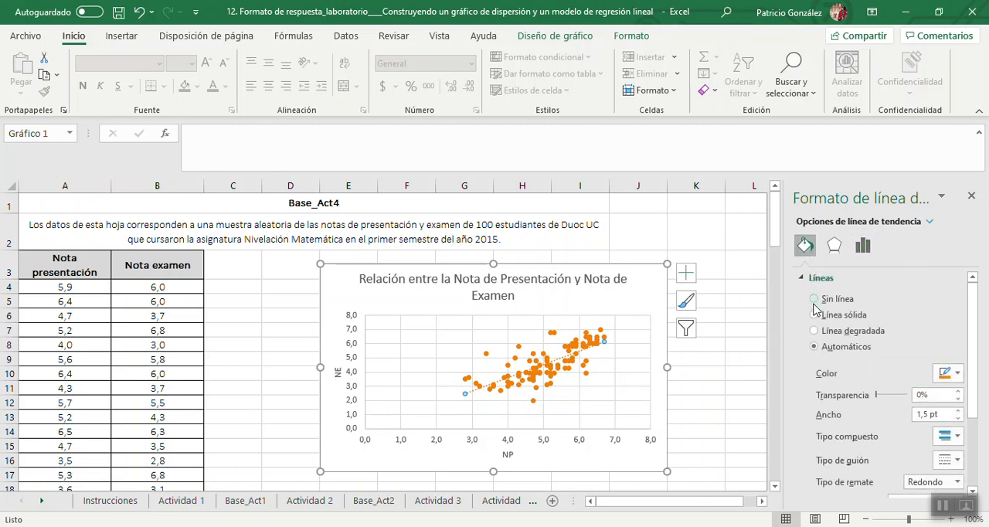
left_click(814, 315)
left_click(945, 460)
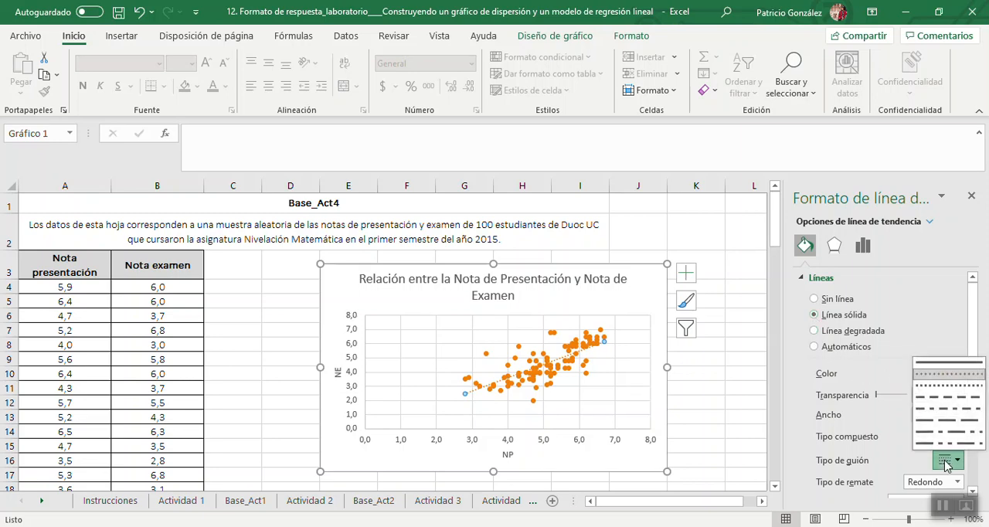
left_click(939, 361)
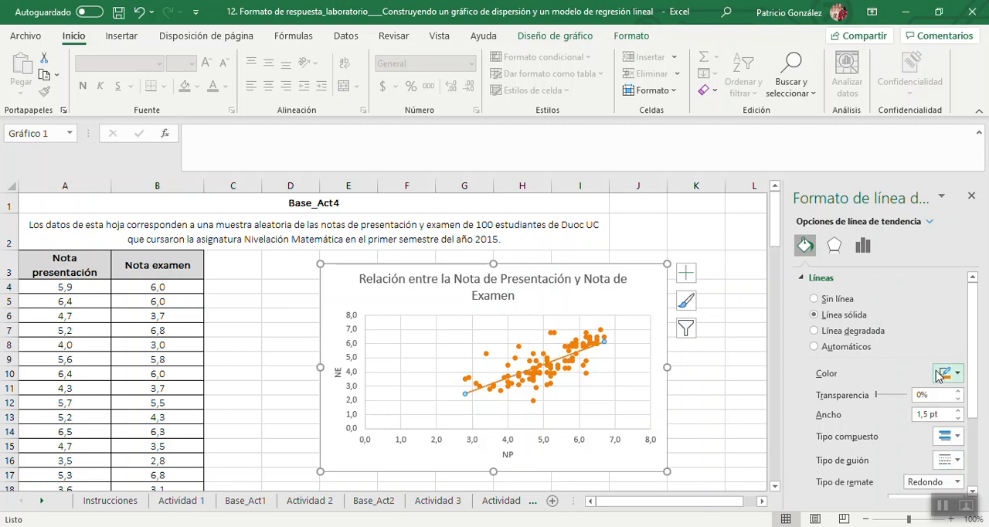
left_click(944, 374)
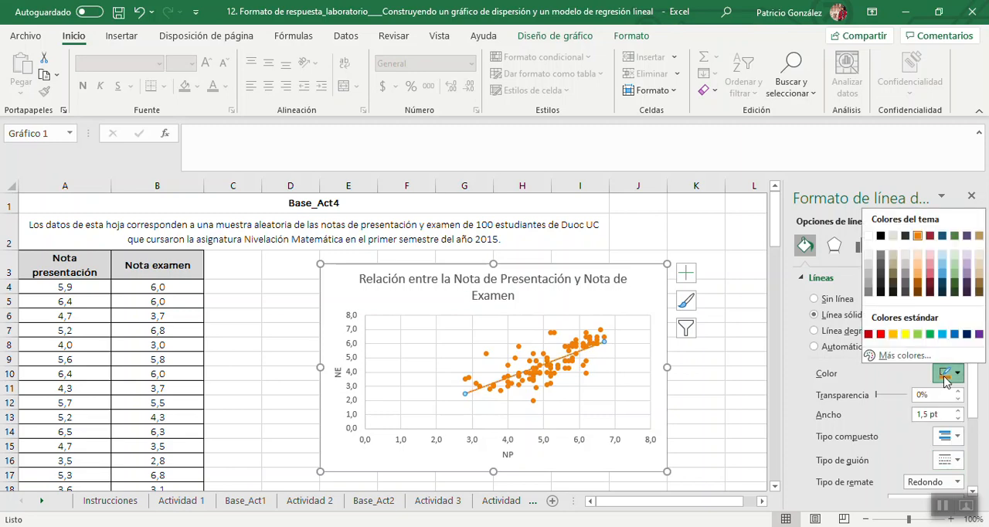
left_click(882, 285)
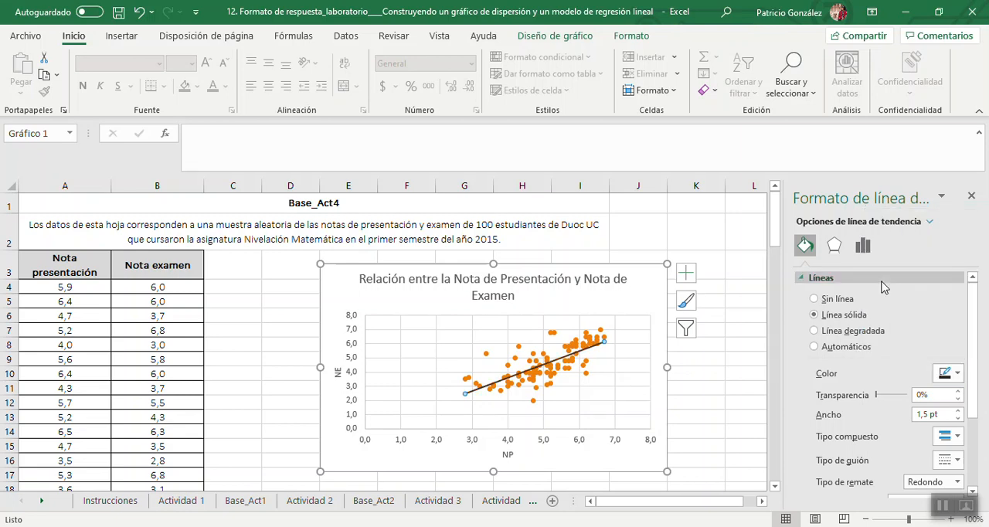
Display the trendline's equation and R-squared value on the chart, and place their label in the empty upper-left part of the plot area.
left_click(862, 245)
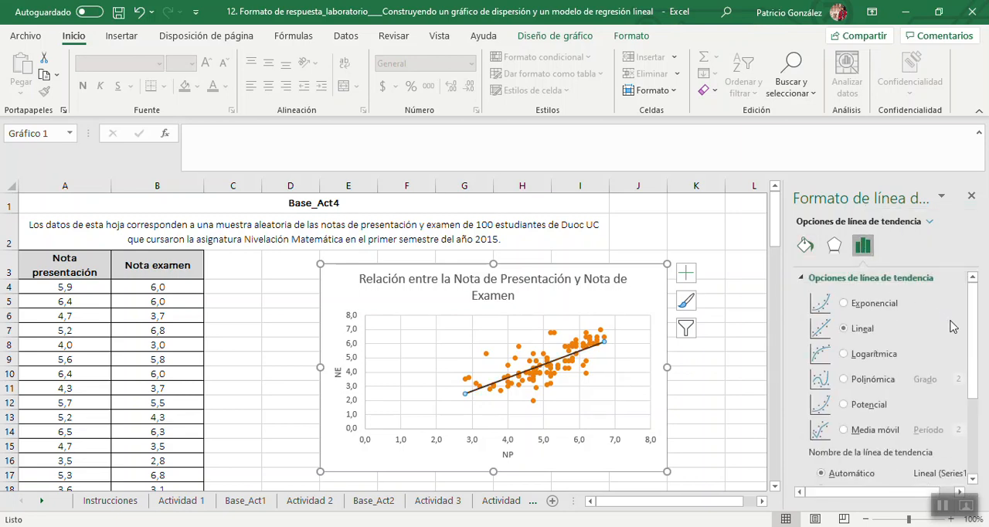
left_click_drag(972, 328, 984, 430)
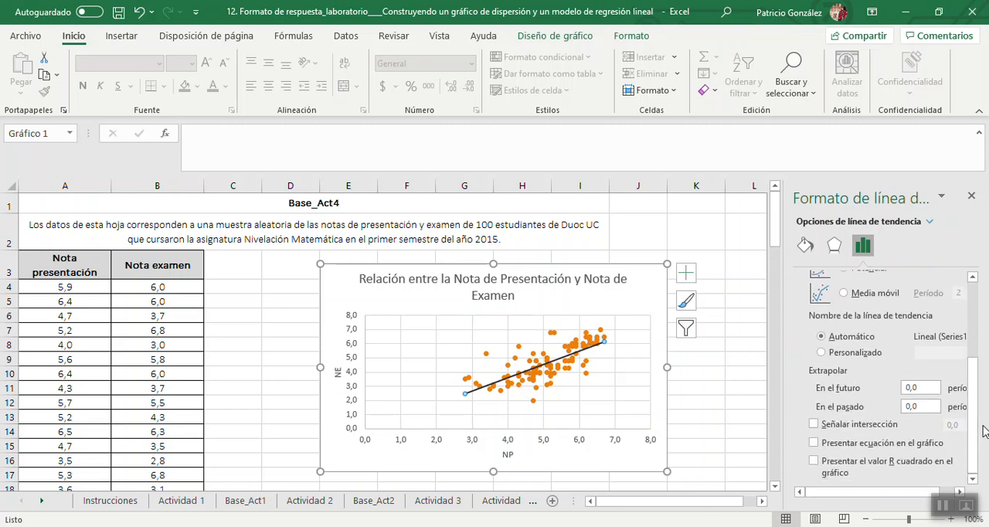
left_click(814, 444)
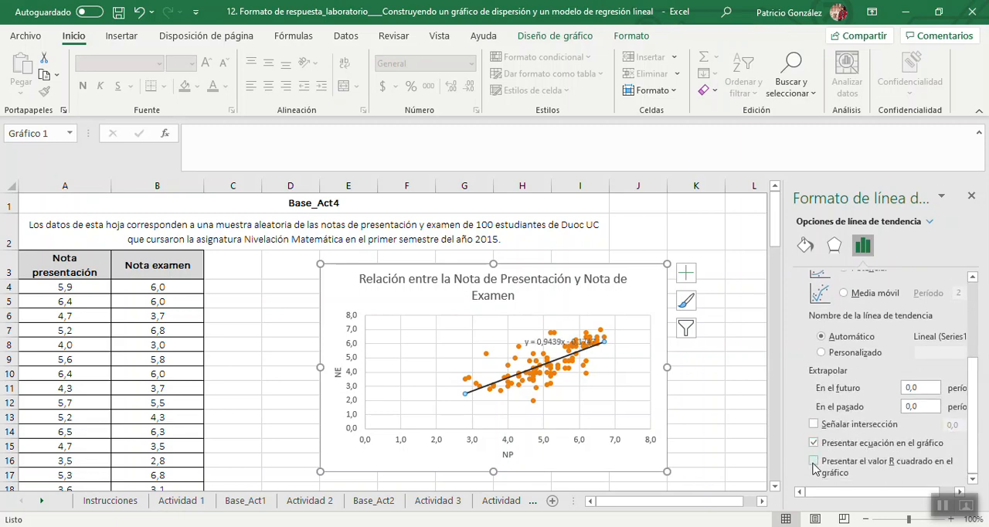
left_click(814, 461)
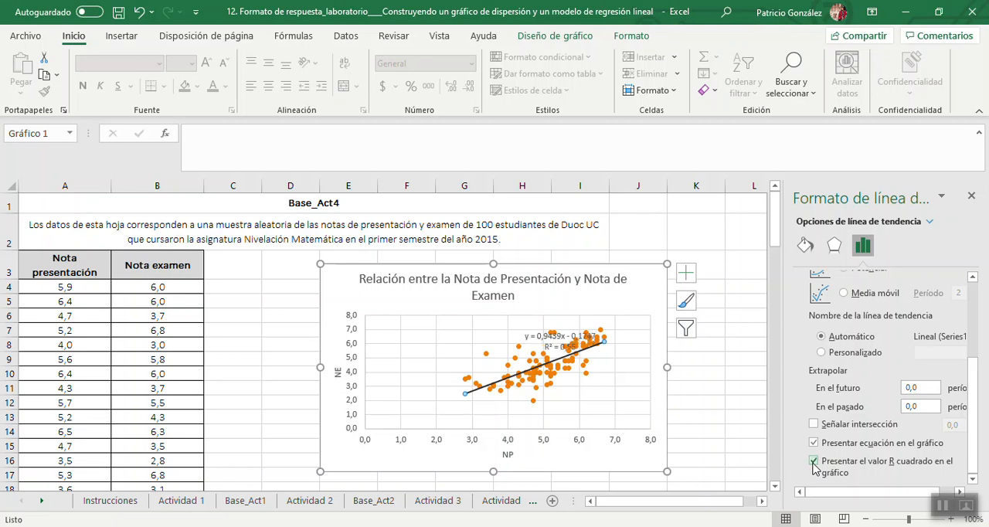
left_click(971, 196)
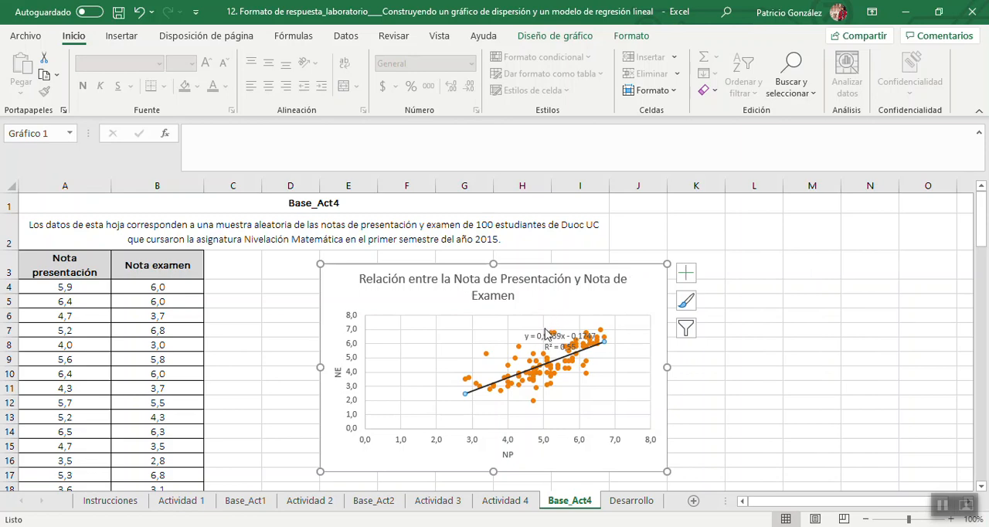
left_click_drag(538, 338, 401, 326)
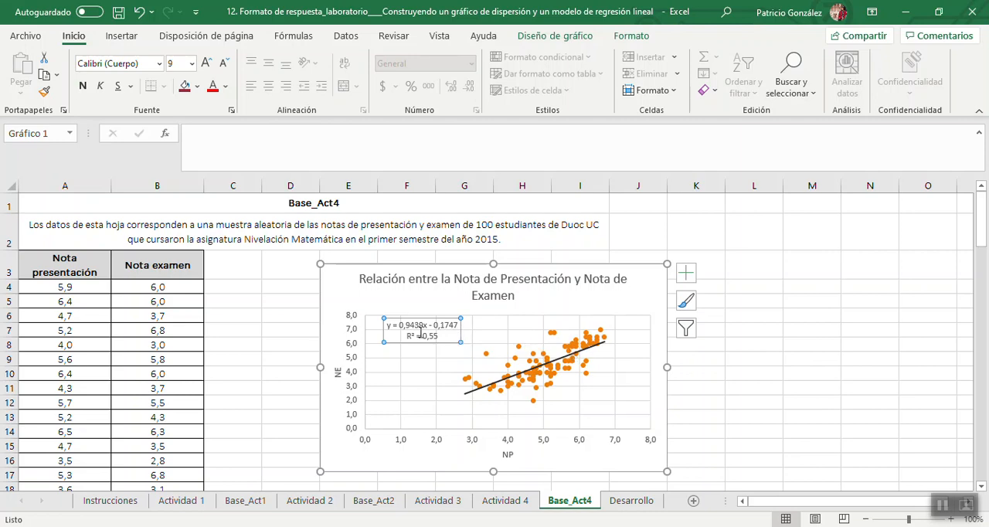
Enter the regression equation "y=0,9439x-0,1747" as text in L5 and align it left.
left_click(763, 302)
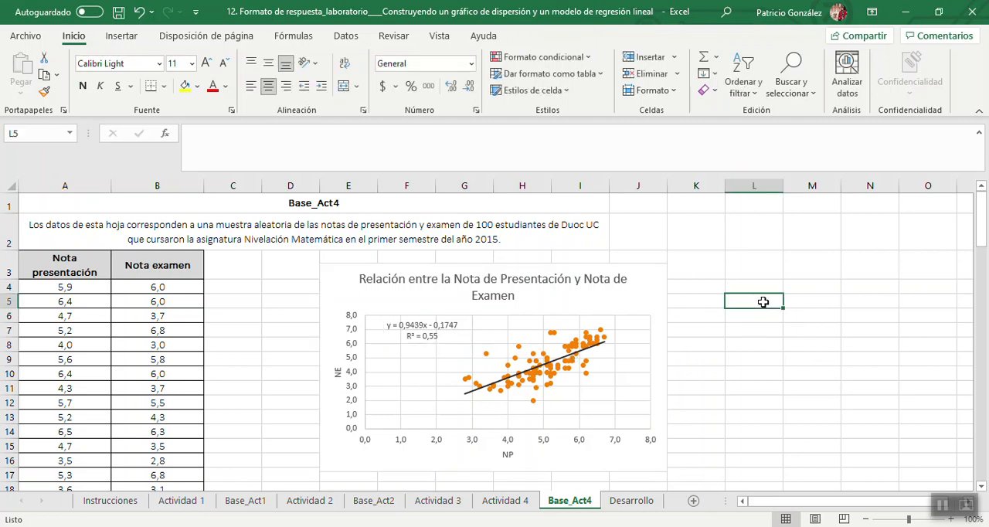
type("y")
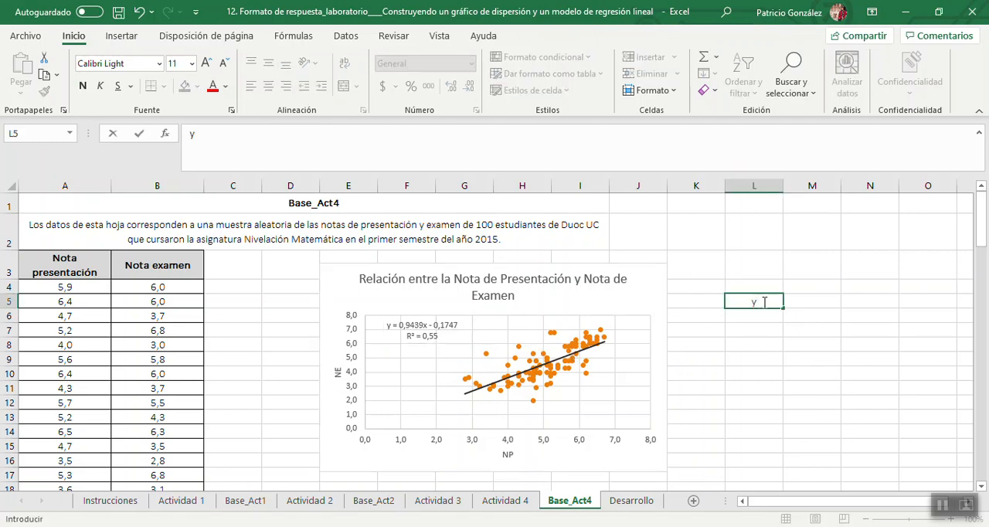
type("=0,9439x-")
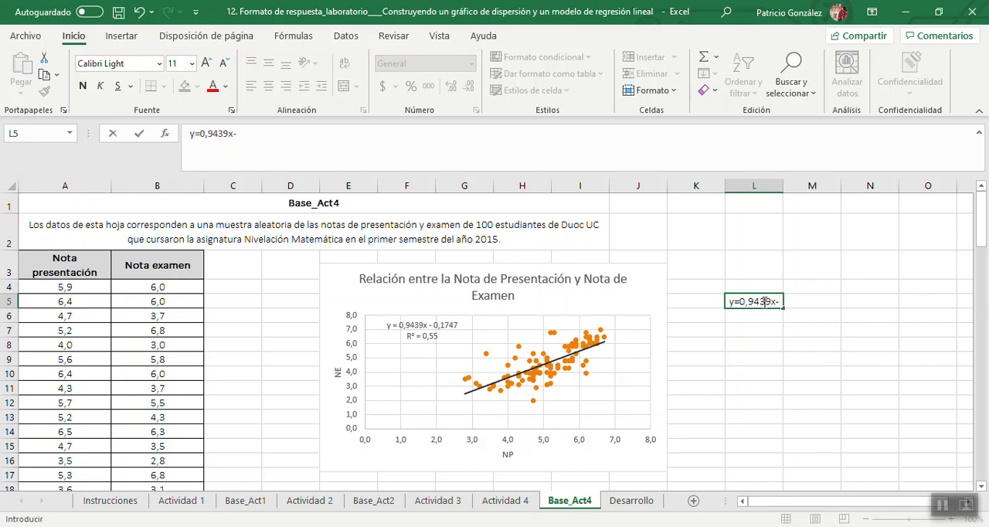
type("0,1747")
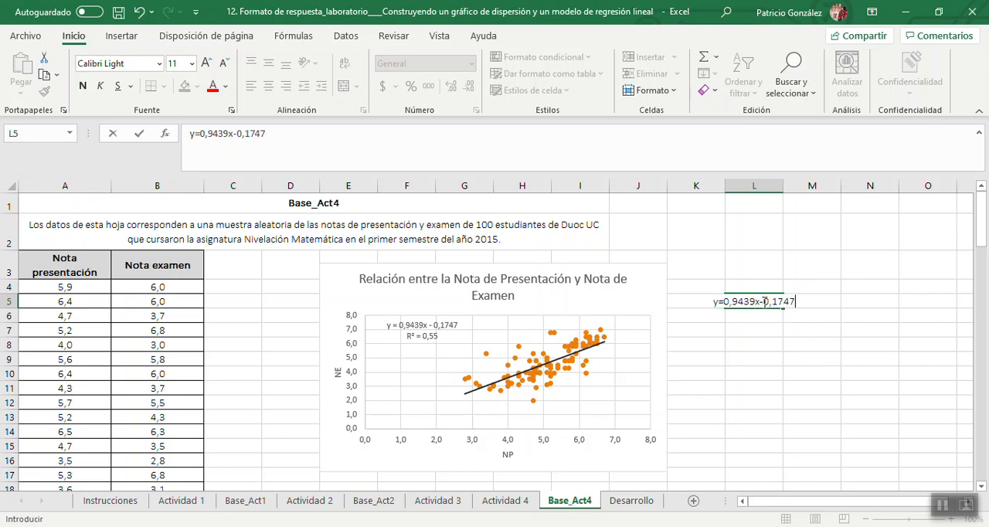
key("Return")
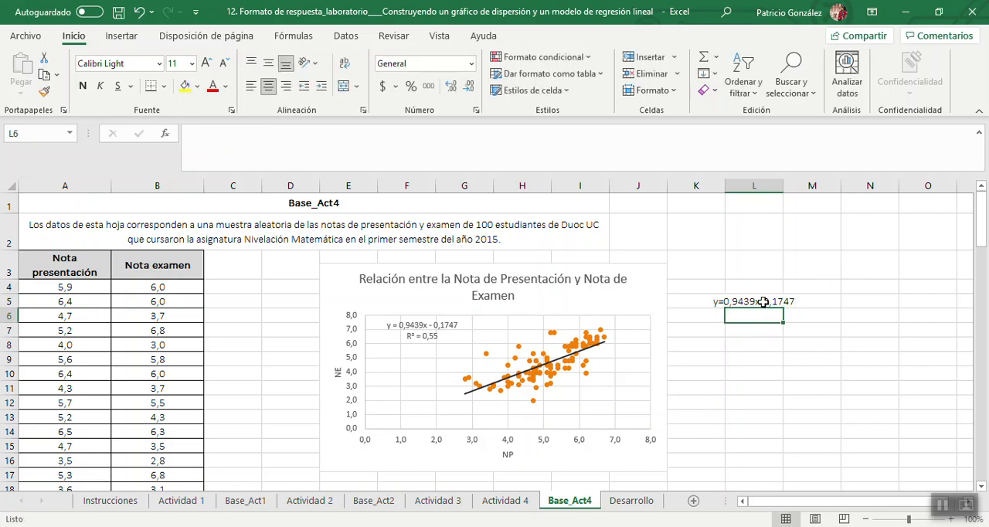
left_click(763, 301)
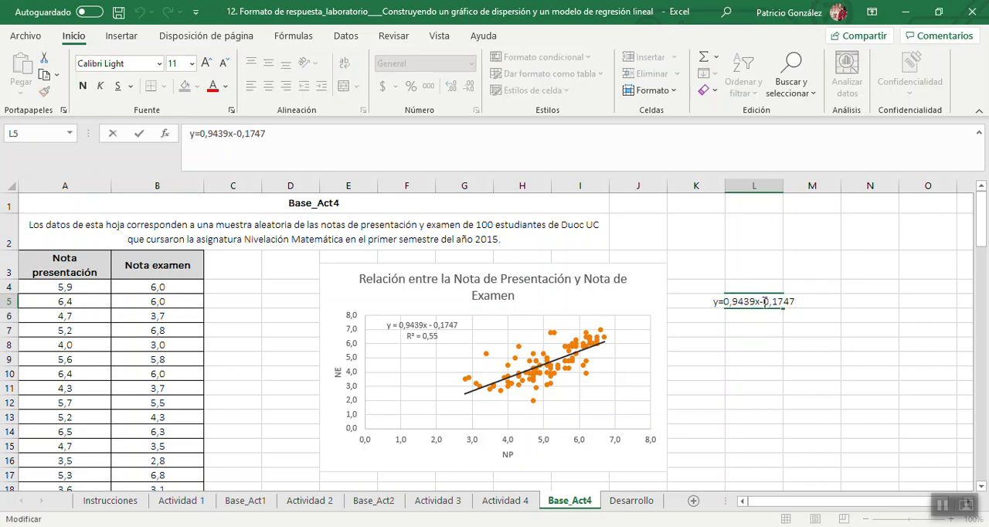
left_click(250, 87)
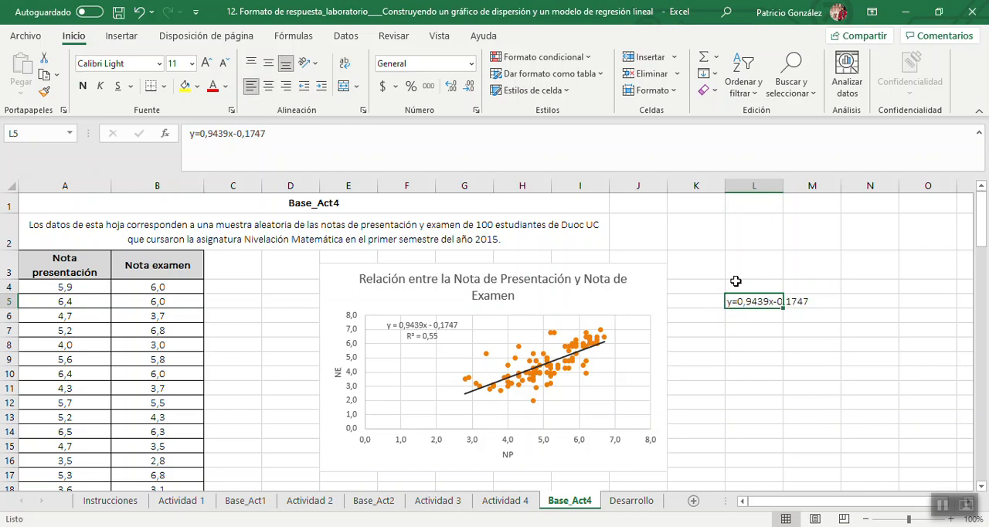
Define the equation's variables below it, entering "x: NP" in L6 and "y:NE" in L7.
left_click(743, 317)
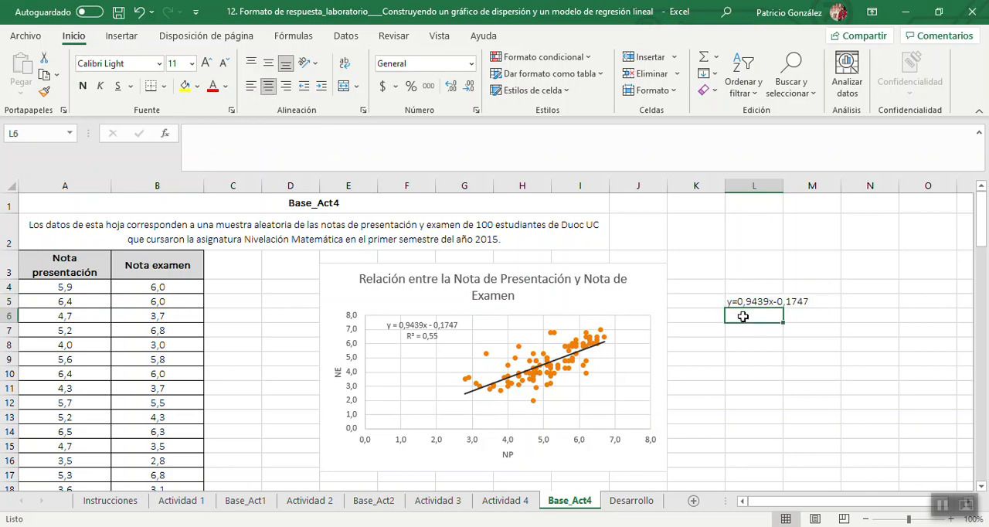
type("x:")
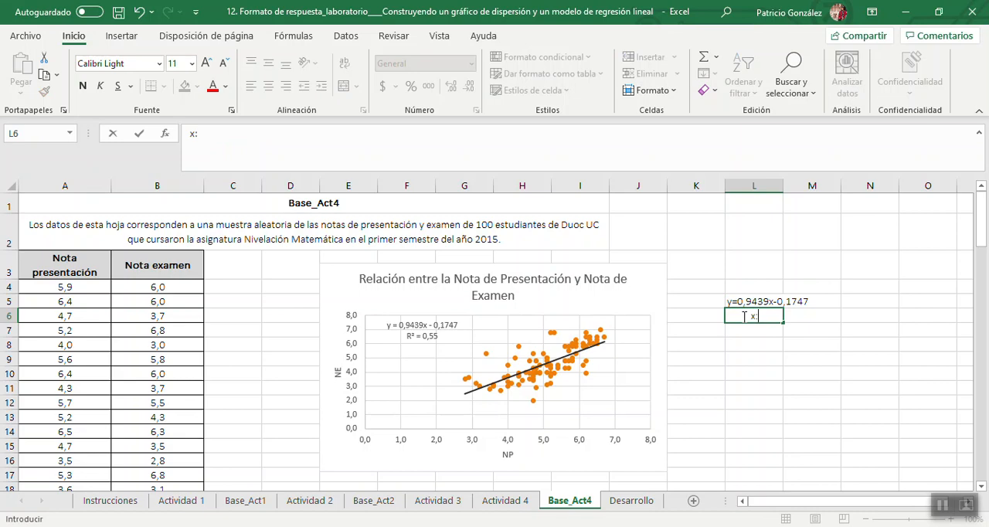
type(" NP")
key("Return")
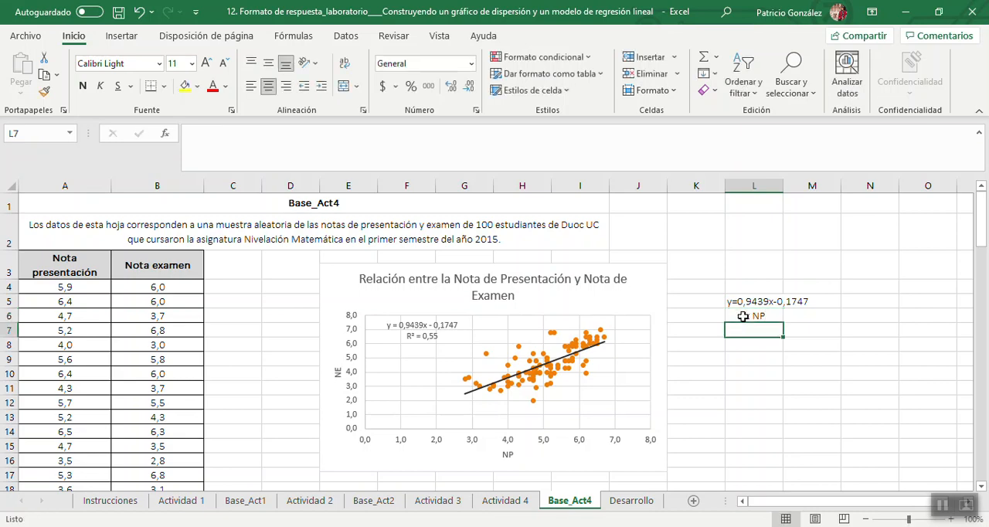
type("y:")
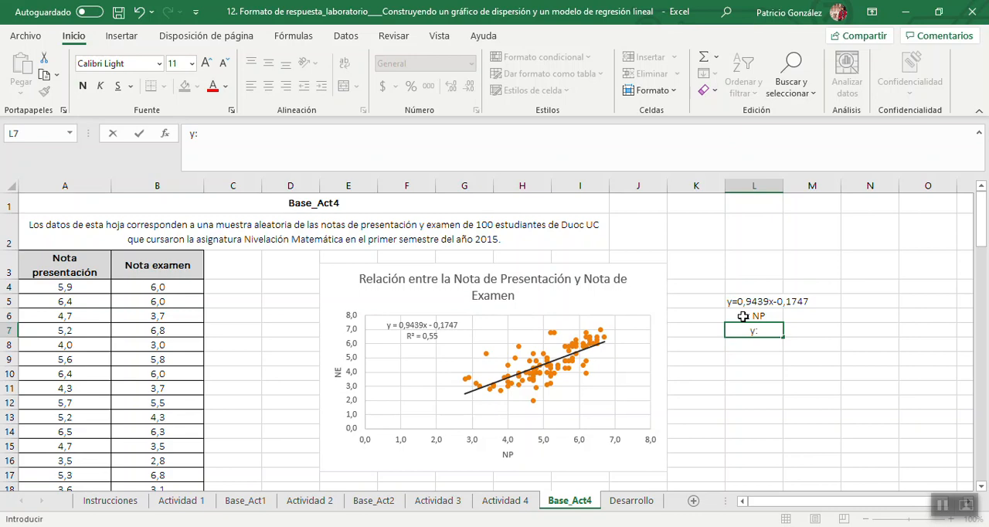
type("NE")
key("Return")
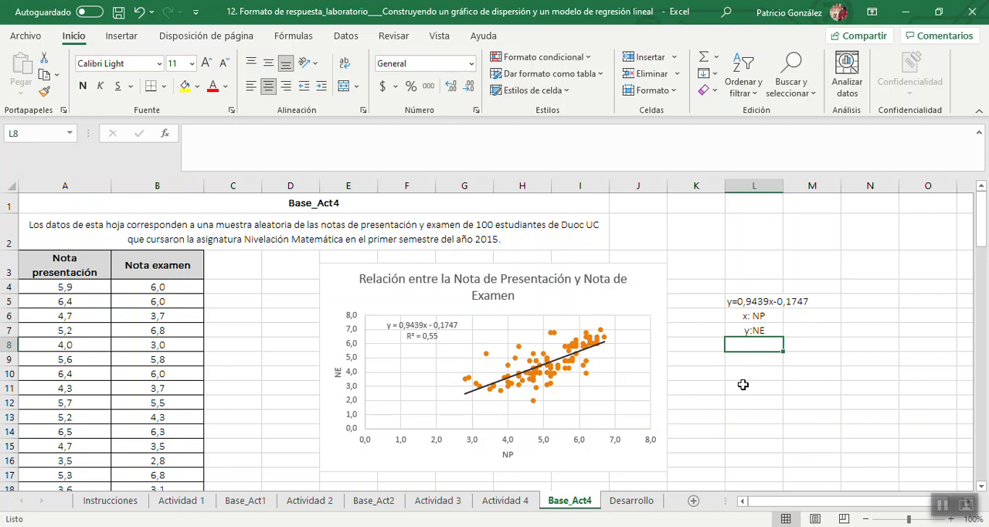
Check the Actividad 4 questions, and record the slope on Base_Act4 with "Pendiente" in L9 and 0,9439 in M9.
left_click(502, 502)
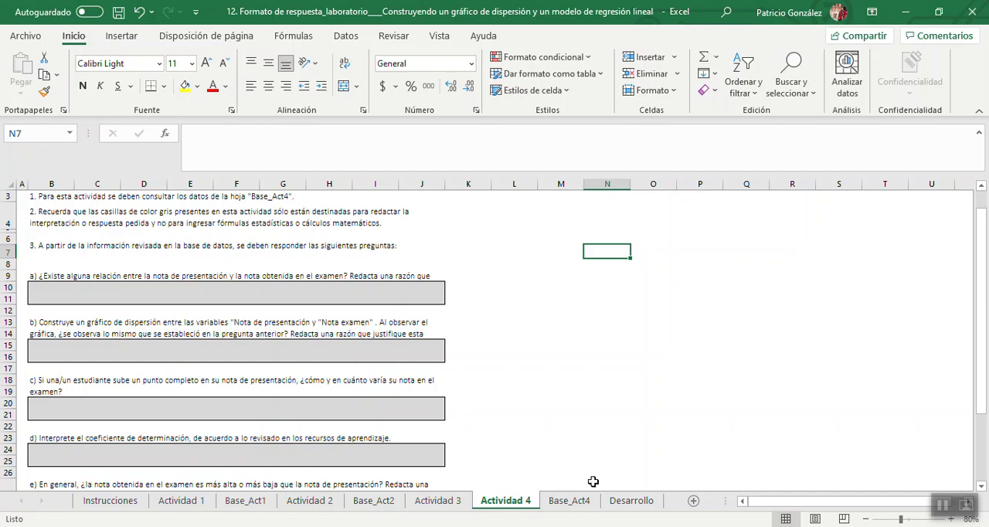
left_click_drag(985, 369, 988, 441)
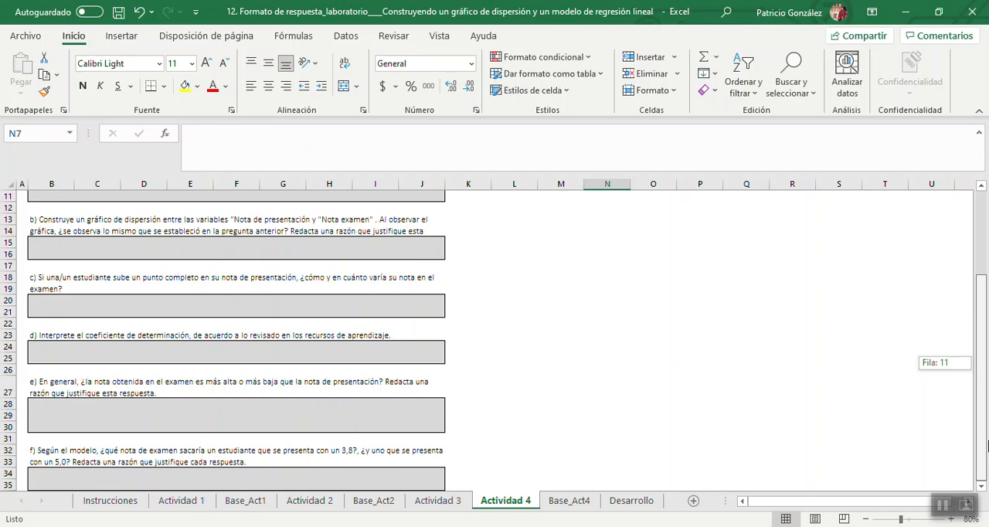
mouse_move(988, 439)
left_mouse_down()
mouse_move(984, 431)
mouse_move(984, 441)
left_mouse_up()
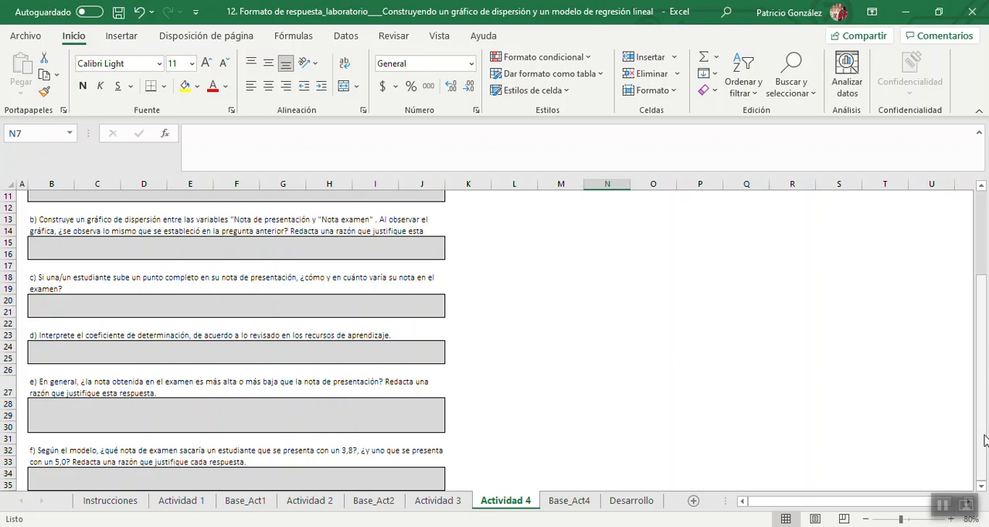
left_click(576, 506)
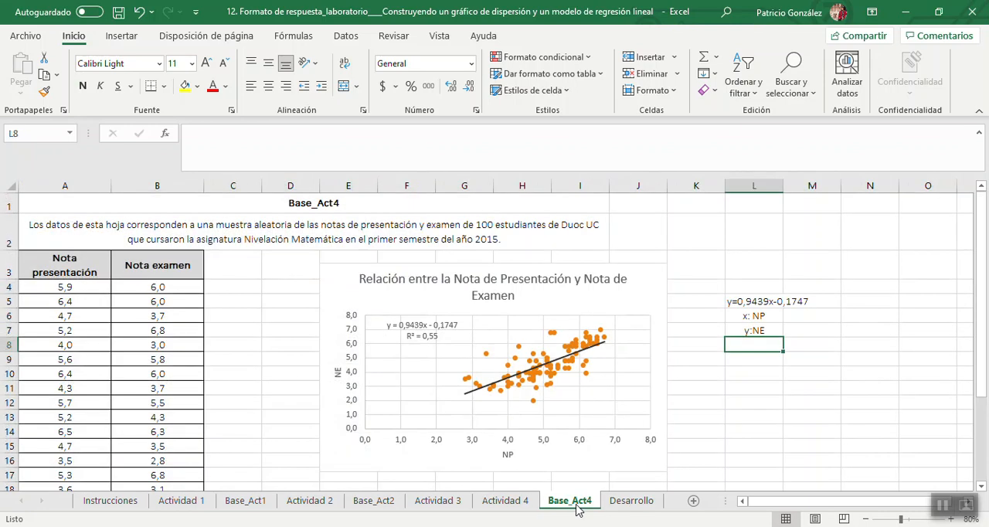
left_click(739, 358)
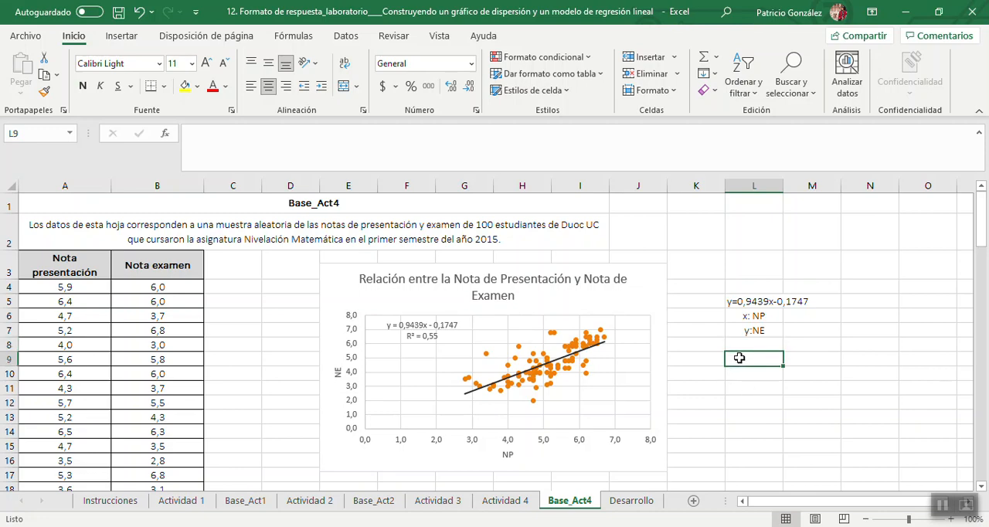
type("Pend")
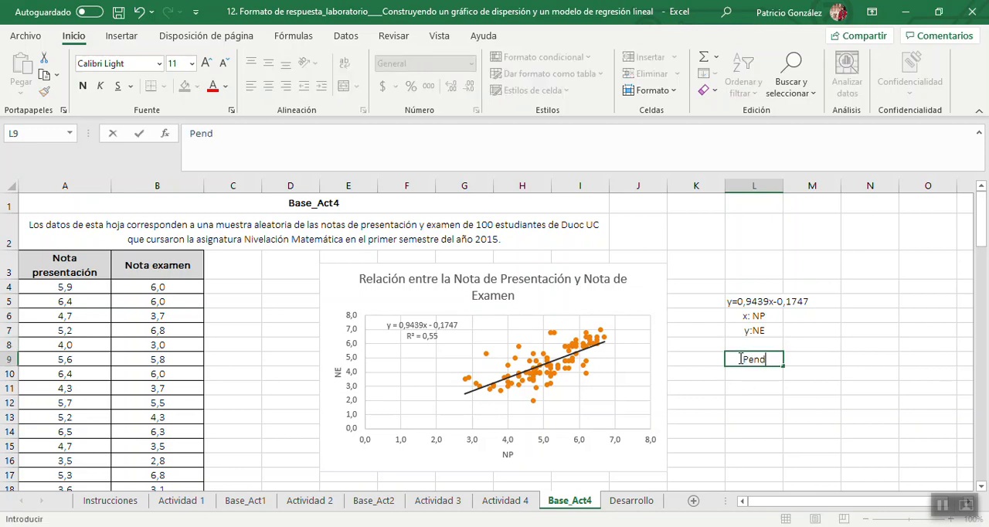
type("iente")
key("Tab")
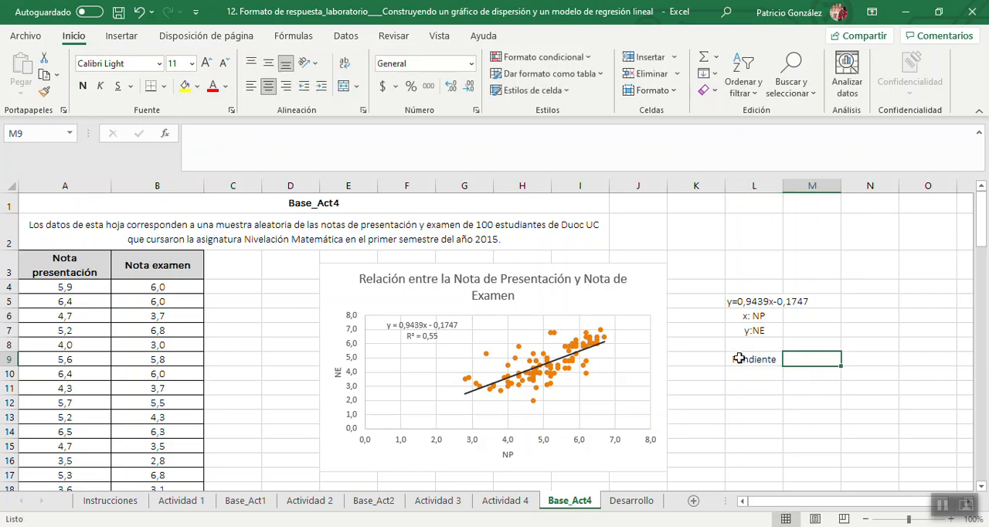
type("0,")
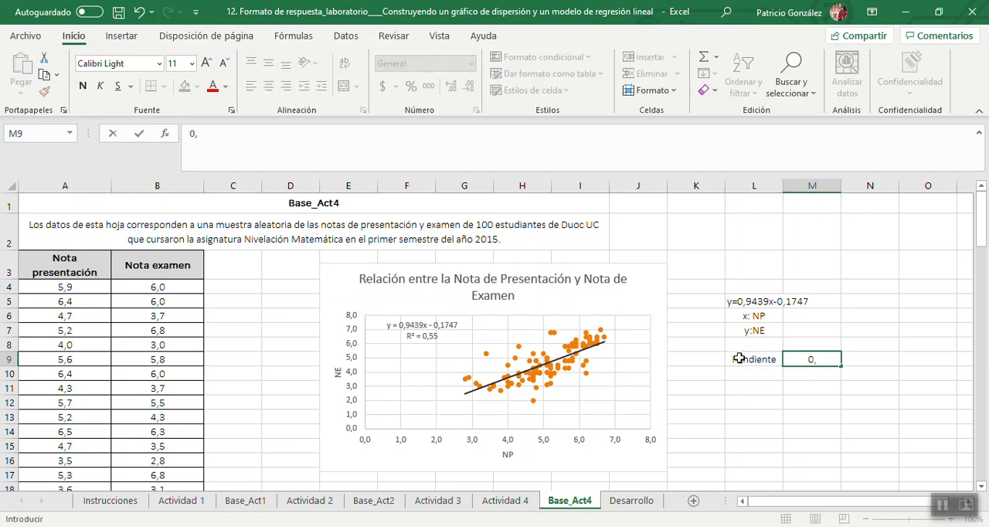
type("9439")
key("Return")
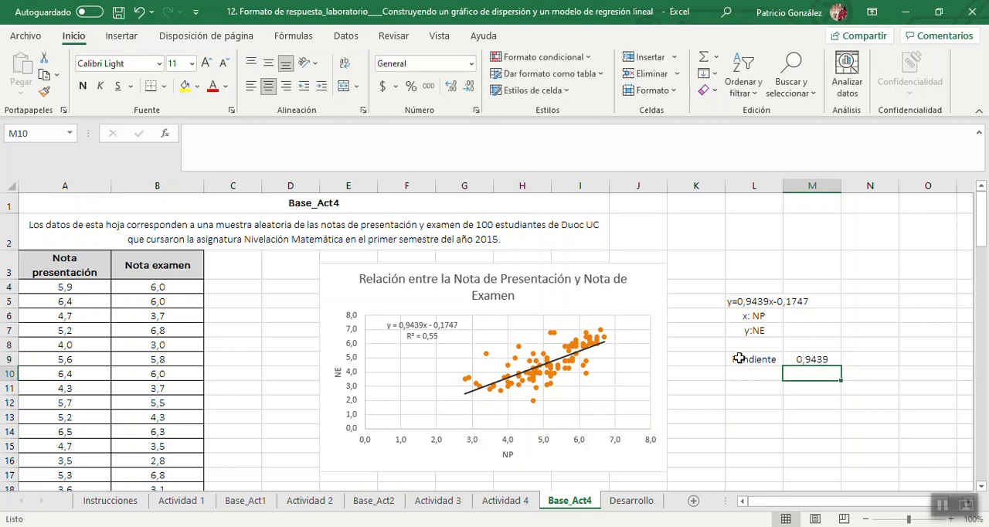
Write the slope's interpretation left-aligned in L10: "Si aumenta la NP en 1 punto, aumenta la NE en 0,9439 puntos.".
left_click(761, 375)
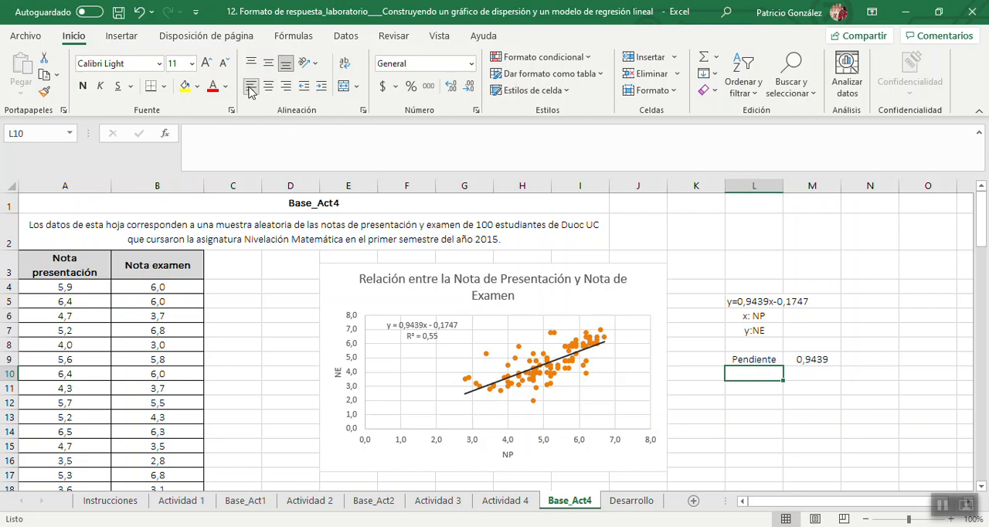
type("Si aum")
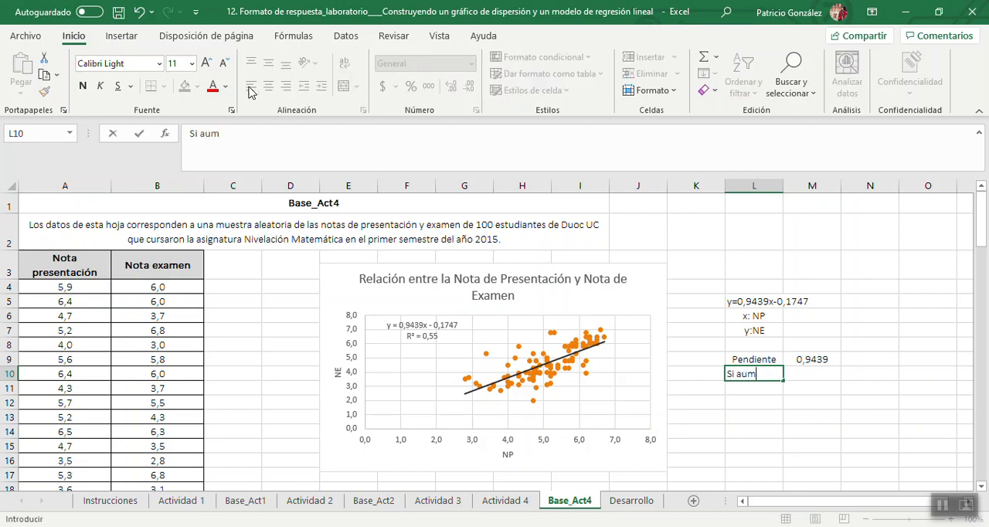
type("enta ")
type("la NP ")
type("en")
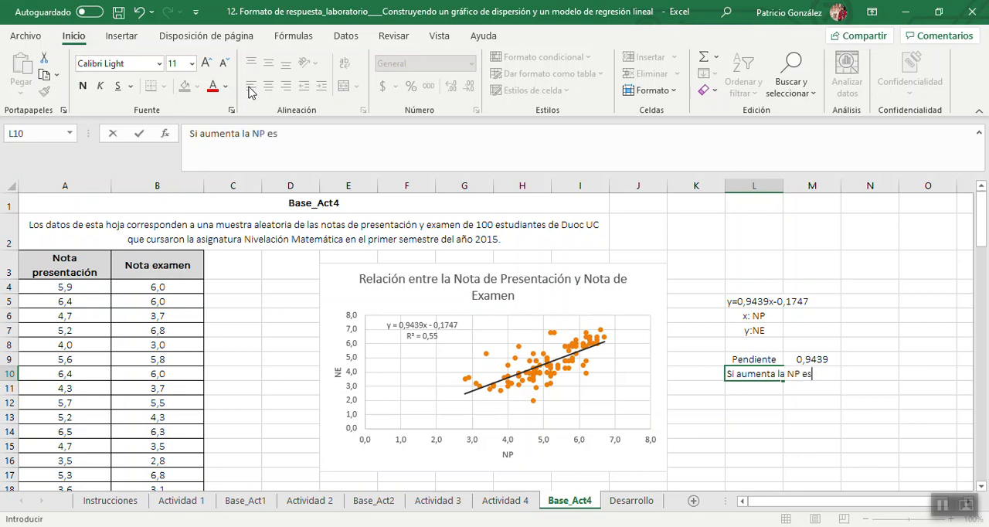
key("BackSpace")
type("n 1 punto, aumenta")
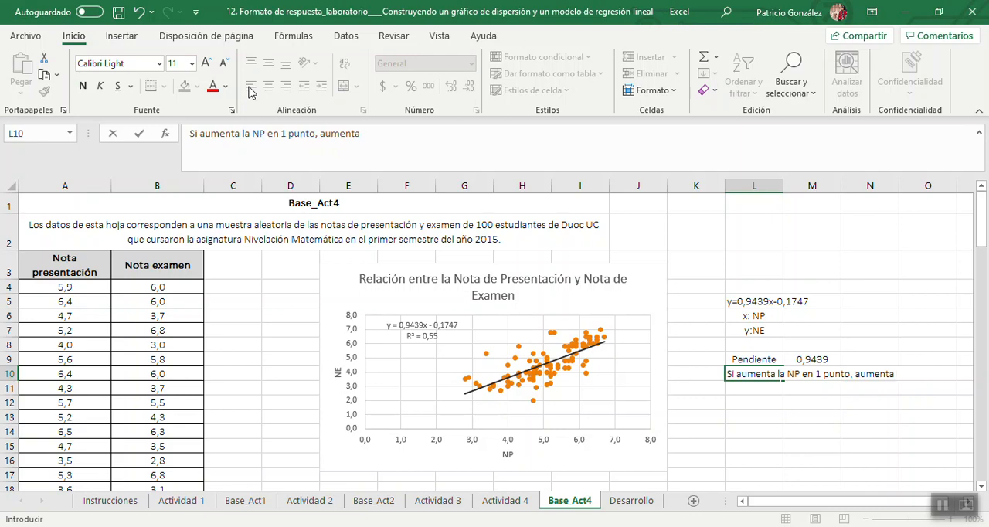
type("la NE en 0,94")
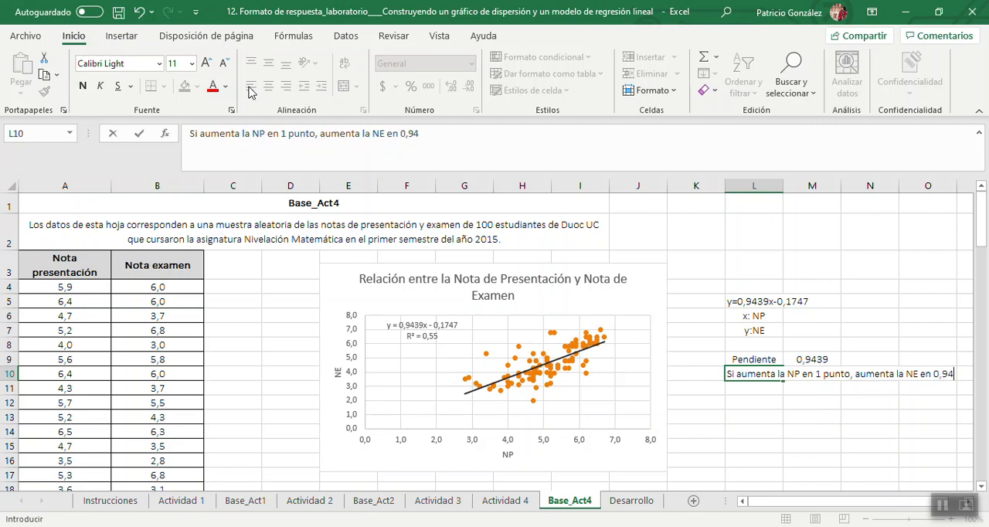
type("39 punto")
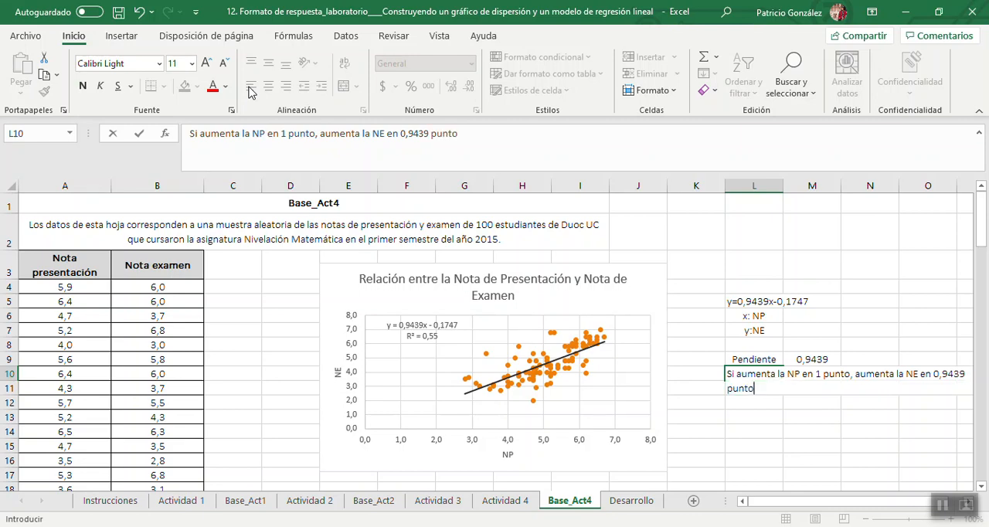
type("s.")
left_click(735, 463)
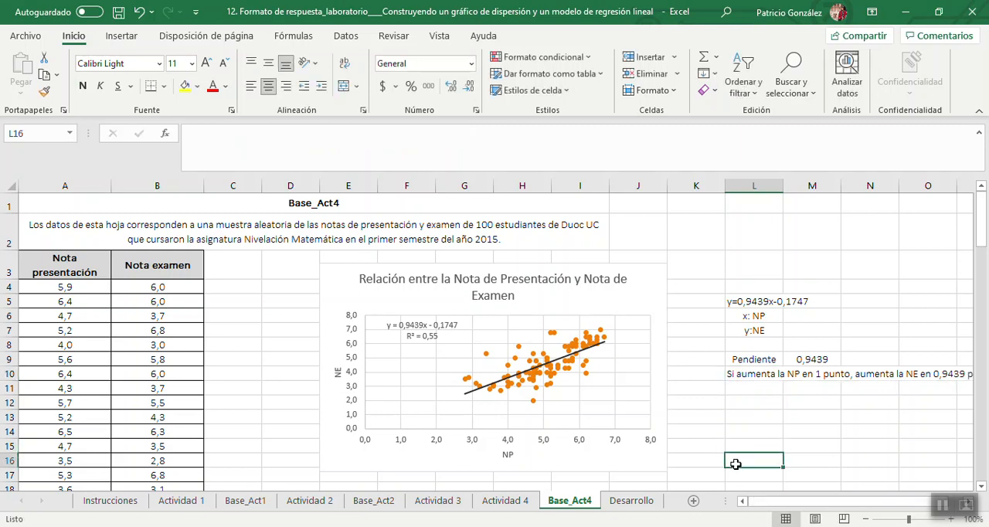
key("Right")
key("Right")
key("Right")
key("Right")
key("Right")
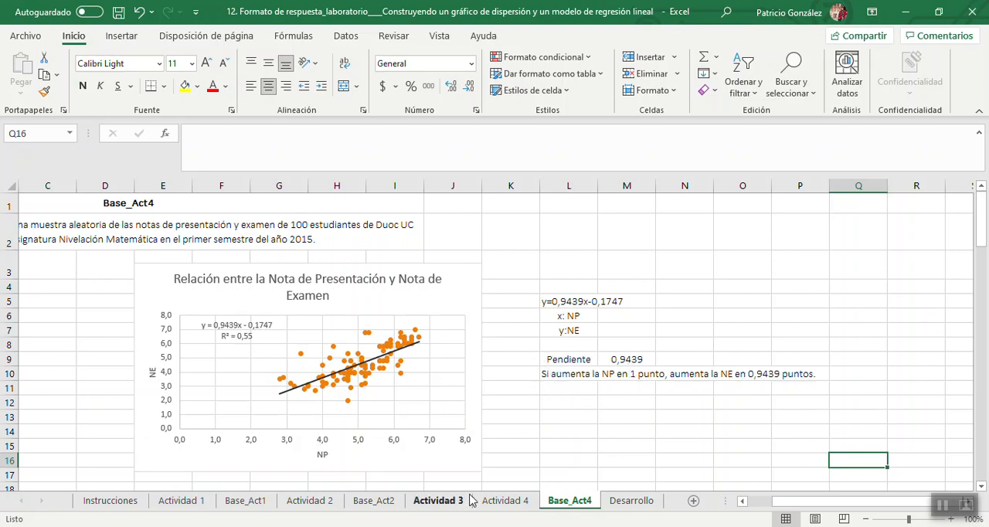
Enter "Coeficiente de Determinación es de 55%" in L12 of Base_Act4 and align it left.
left_click(494, 504)
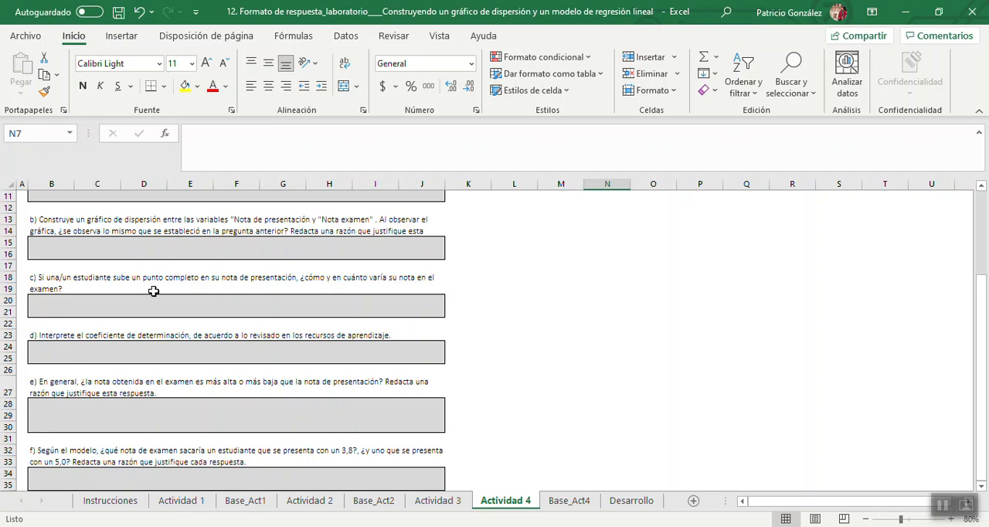
left_click(575, 507)
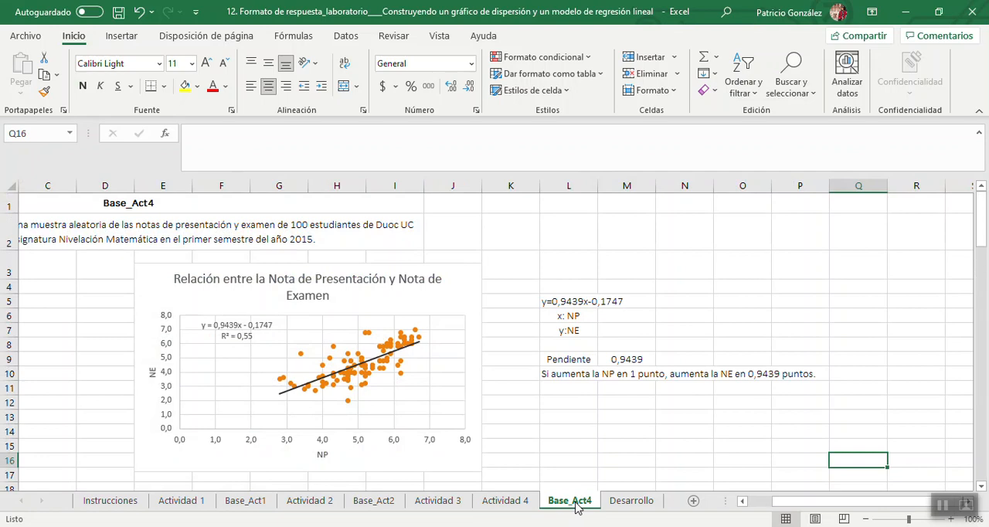
left_click(552, 403)
type("C")
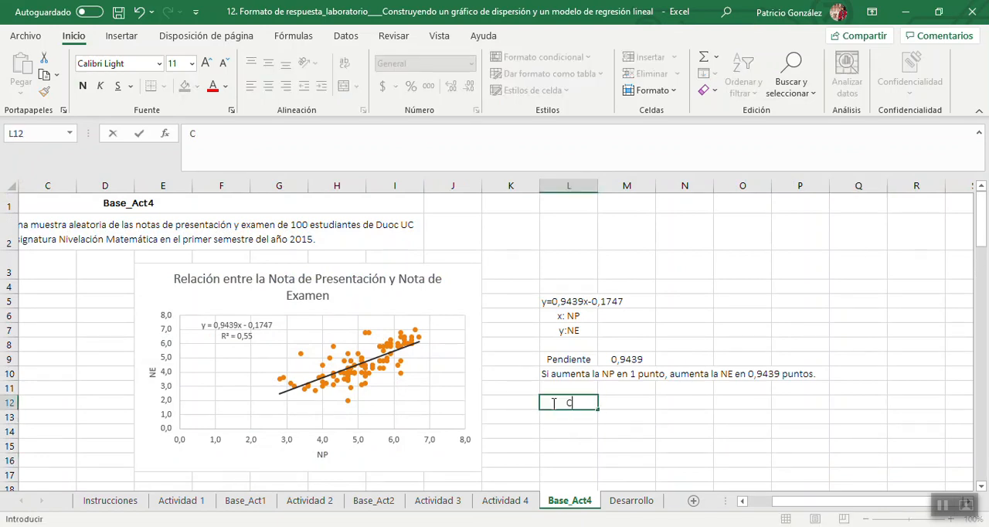
type("oeficiente de Determ")
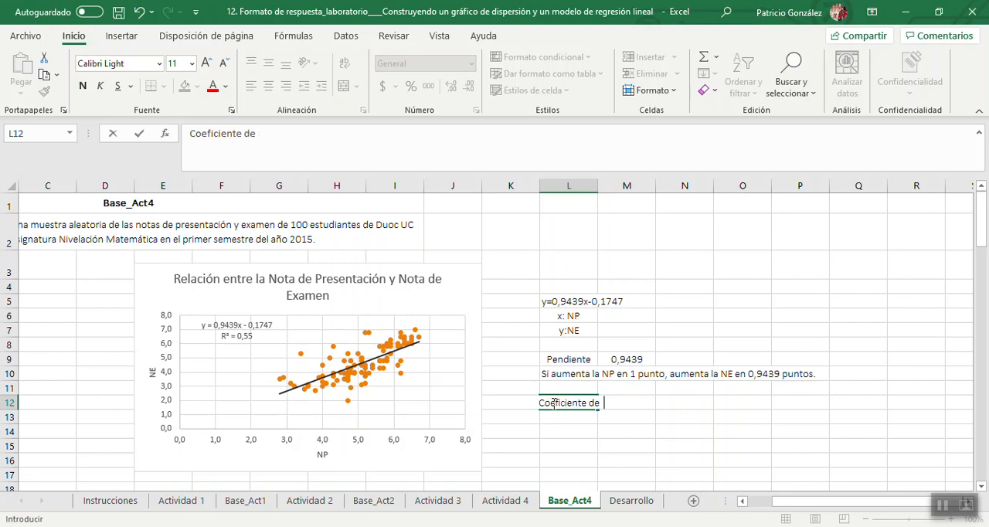
type("ina")
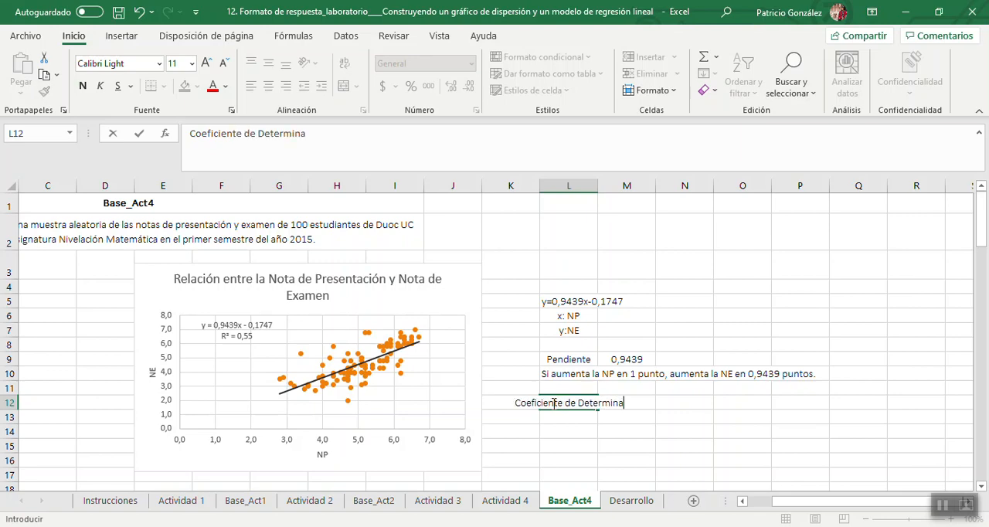
type("ción es de ")
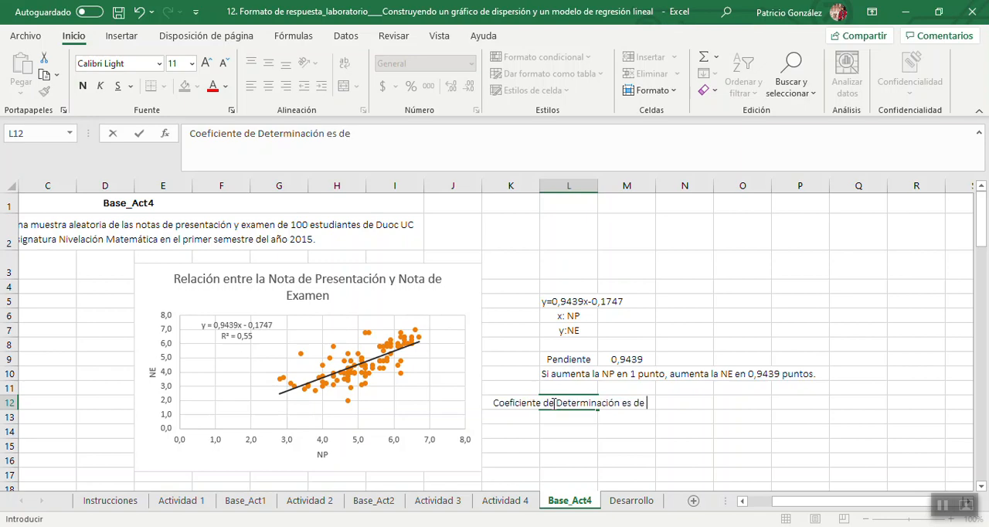
type("55%")
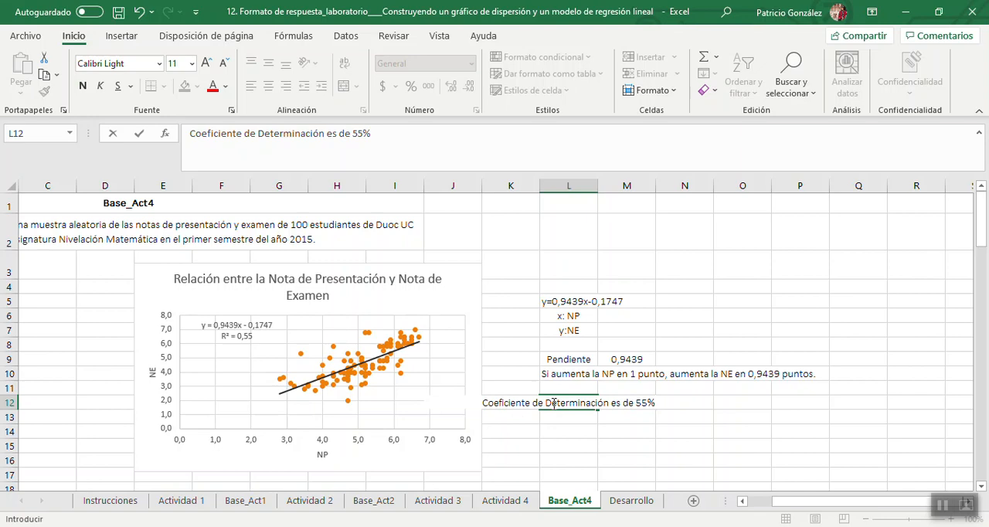
key("Return")
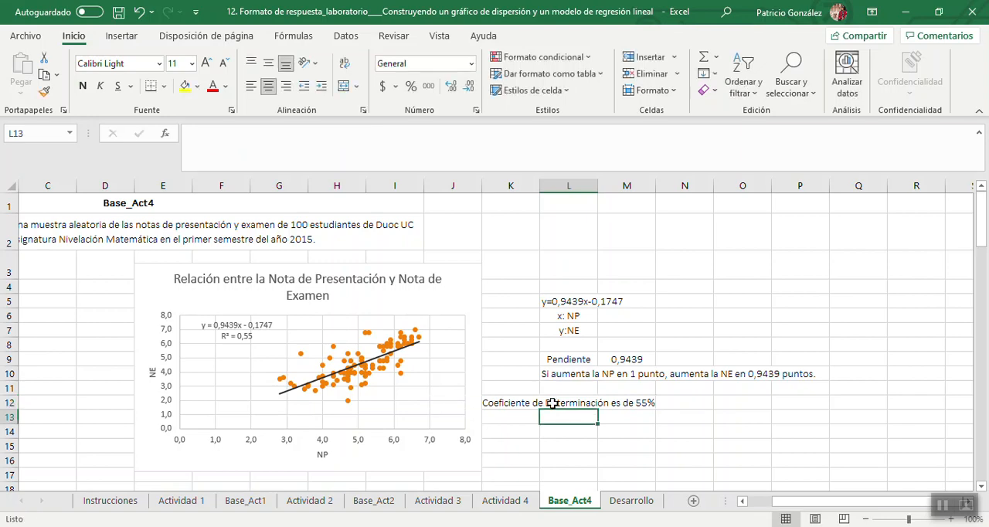
left_click(554, 403)
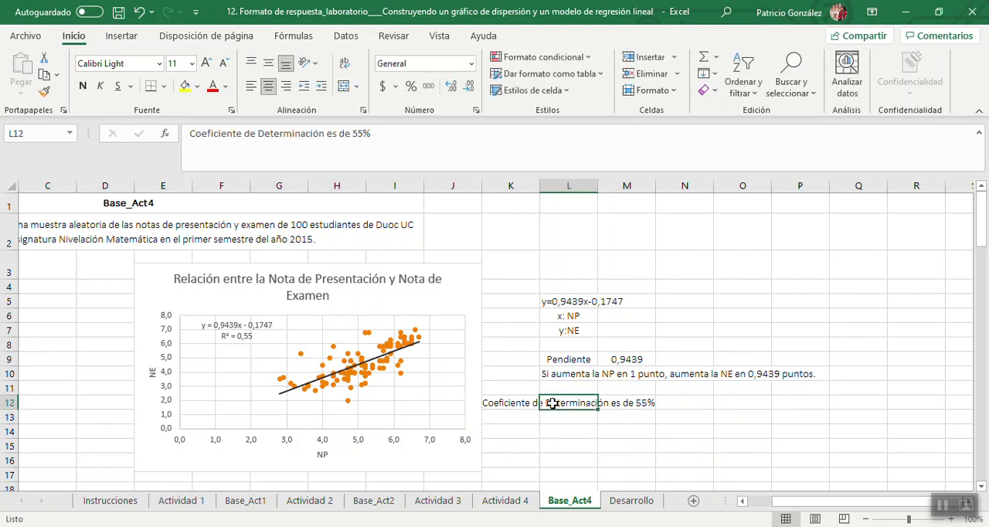
left_click(251, 85)
Copy the text of the coefficient of determination's interpretation from Actividad 3 into L14 of Base_Act4 and align it left.
left_click(563, 435)
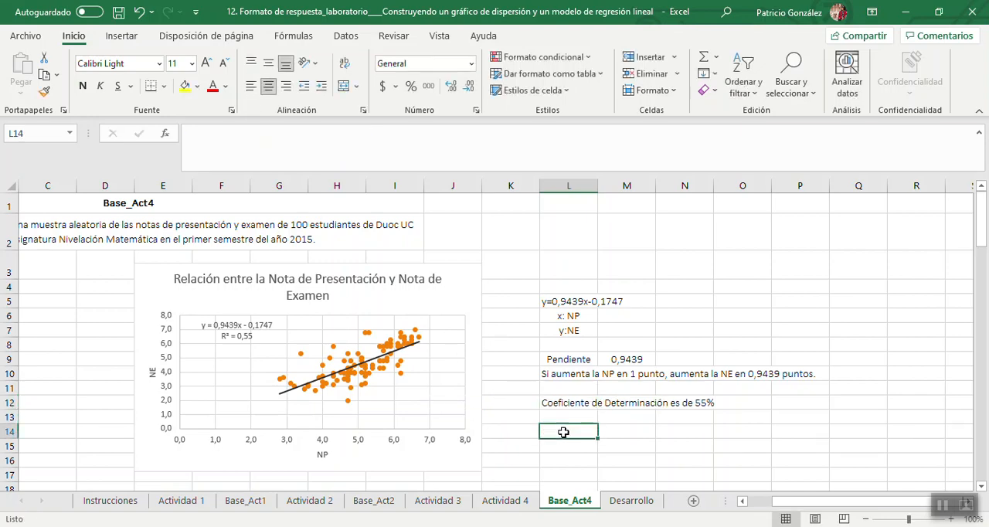
left_click(451, 501)
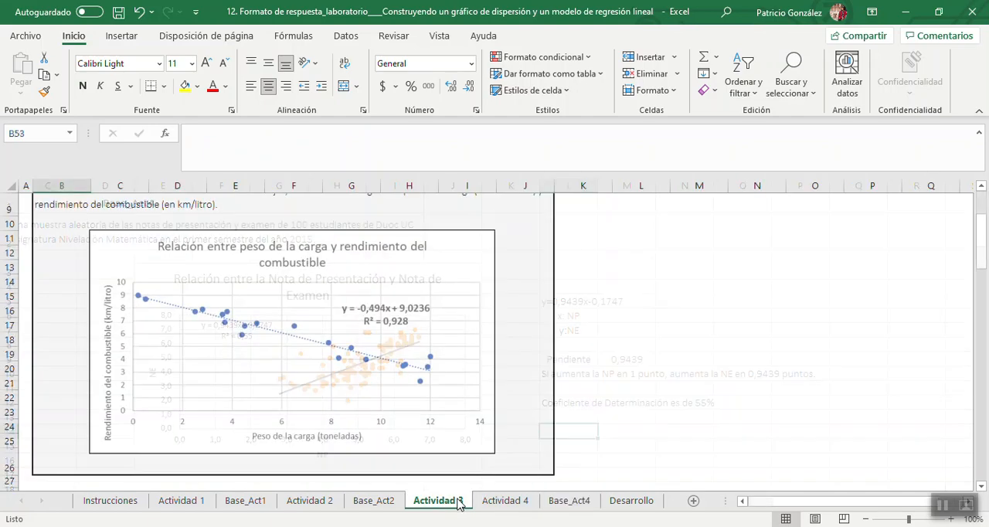
left_click_drag(985, 334, 985, 495)
left_click(480, 300)
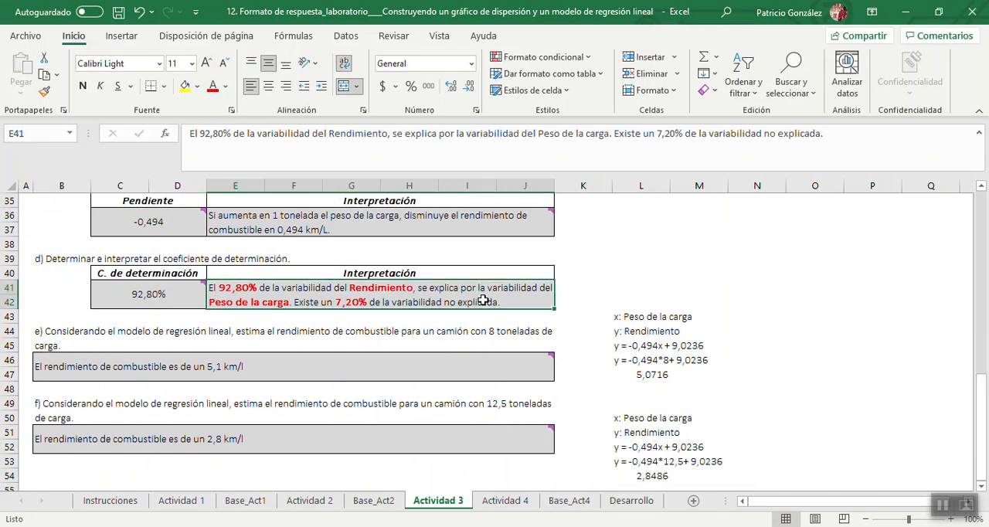
double_click(521, 300)
left_click_drag(521, 300, 210, 289)
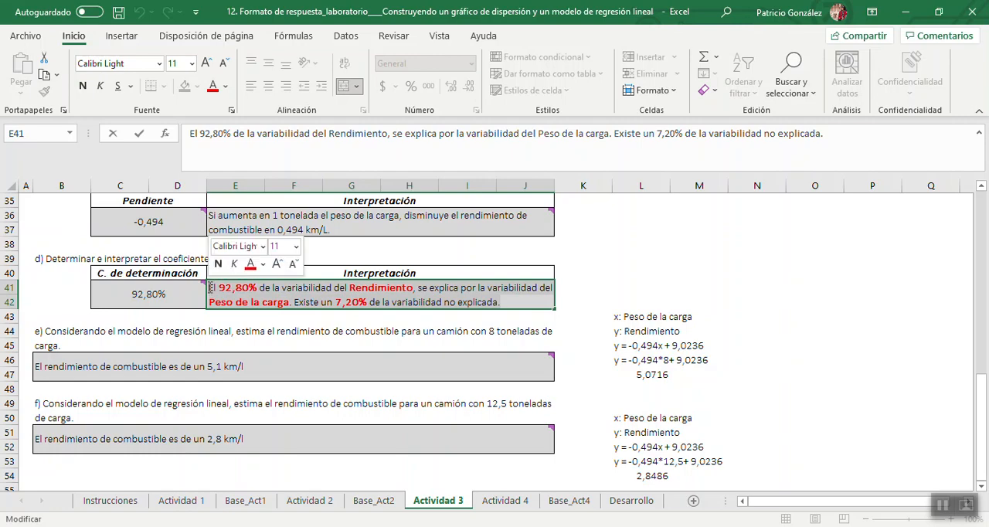
key("ctrl+c")
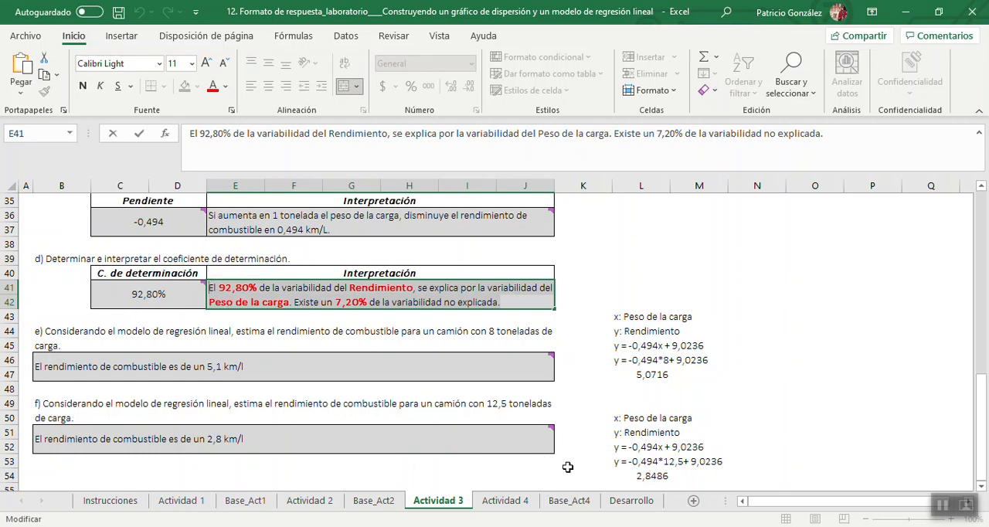
left_click(570, 506)
left_click(570, 503)
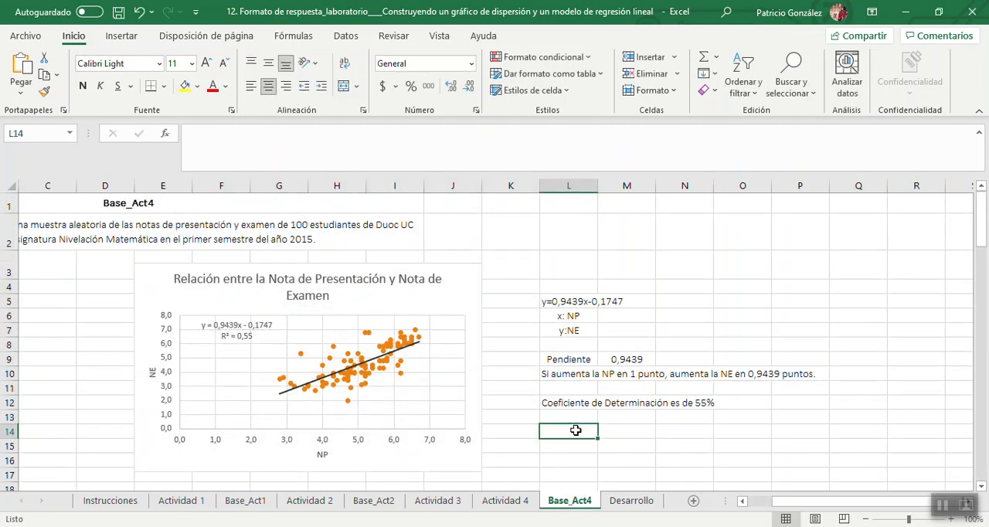
key("ctrl+v")
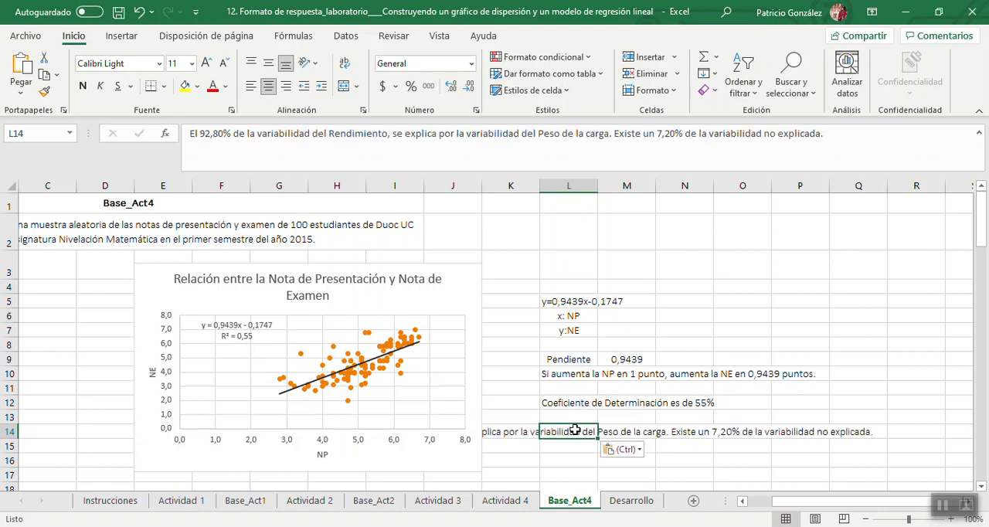
left_click(251, 88)
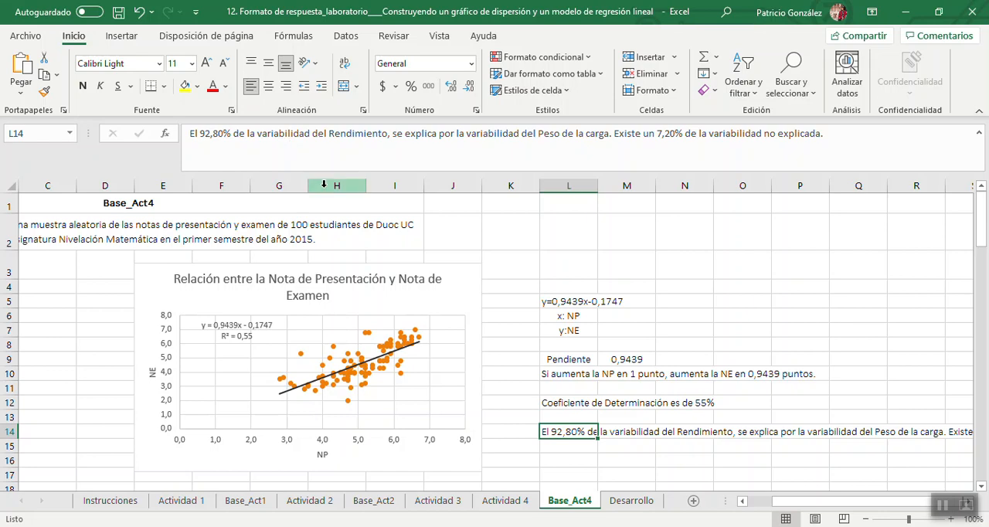
Merge and center L14:R15 on Base_Act4 and wrap the interpretation text inside the merged cell.
key("shift+Right")
key("shift+Right")
key("shift+Right")
key("shift+Right")
key("shift+Right")
key("shift+Right")
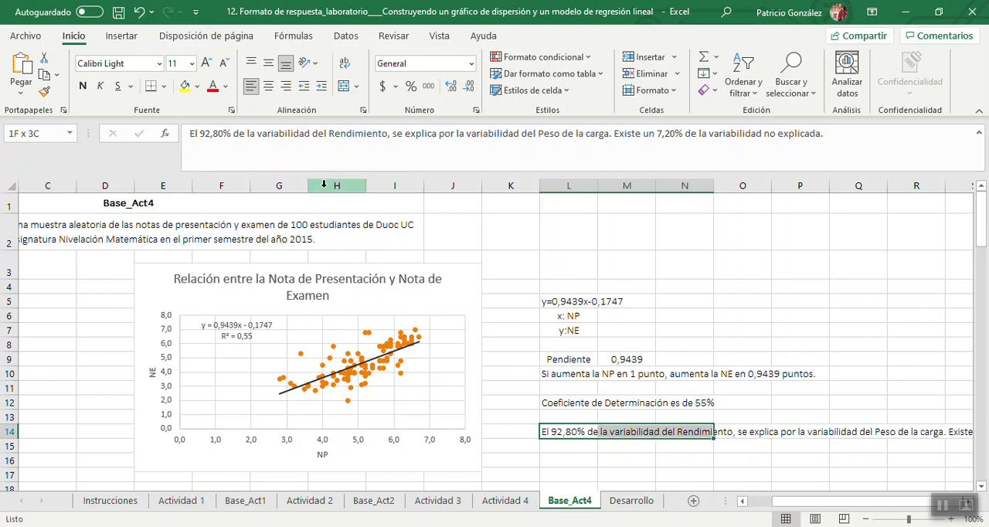
key("shift+Down")
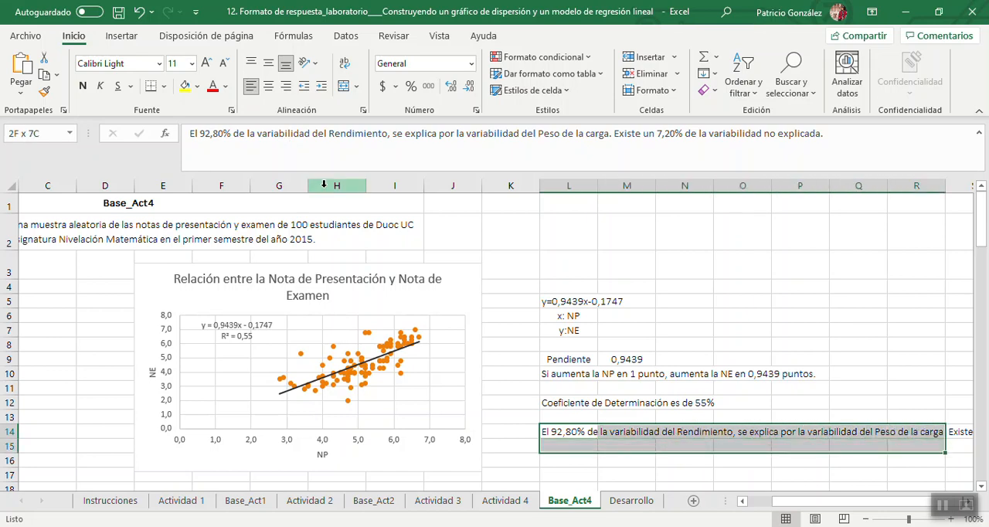
left_click(344, 86)
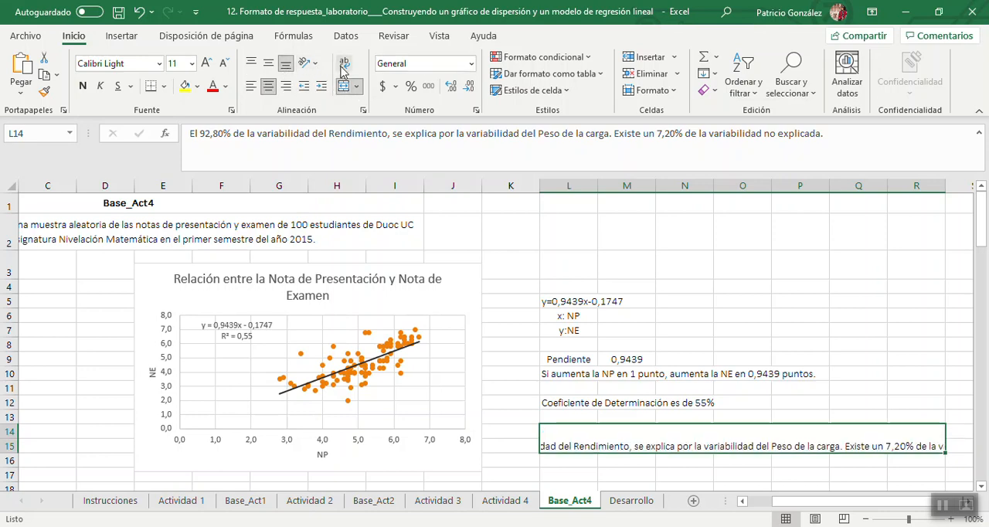
left_click(346, 66)
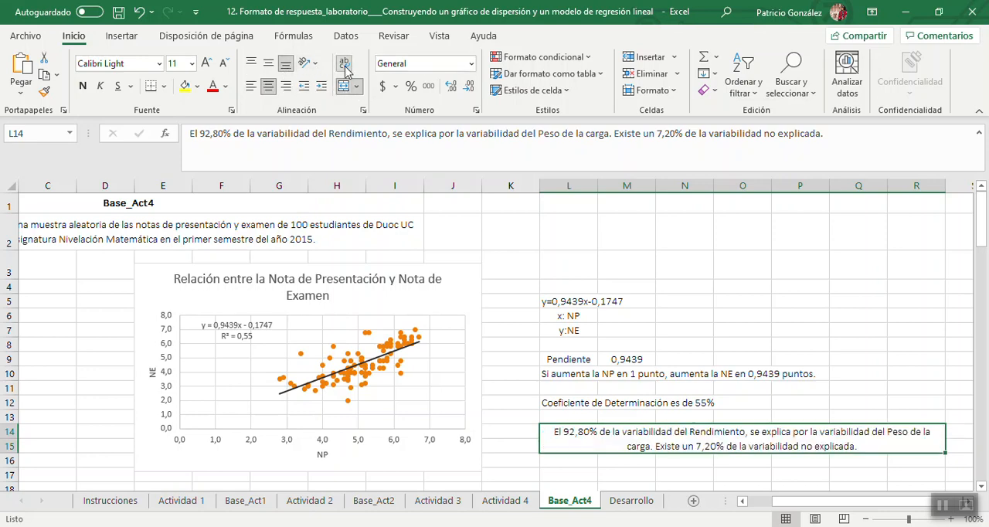
Set the explained variability percentage to 55% at the start of the interpretation in L14.
double_click(587, 438)
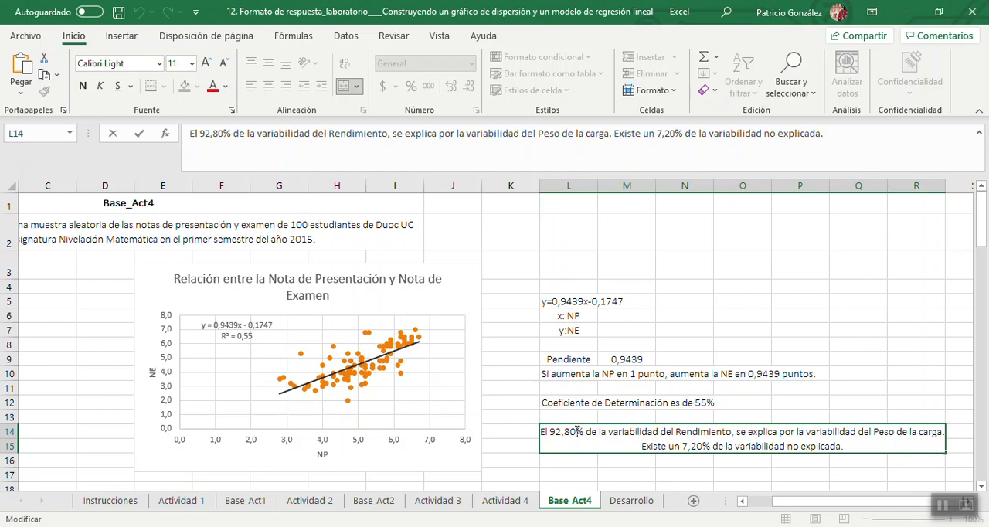
key("BackSpace")
key("BackSpace")
key("BackSpace")
key("BackSpace")
key("BackSpace")
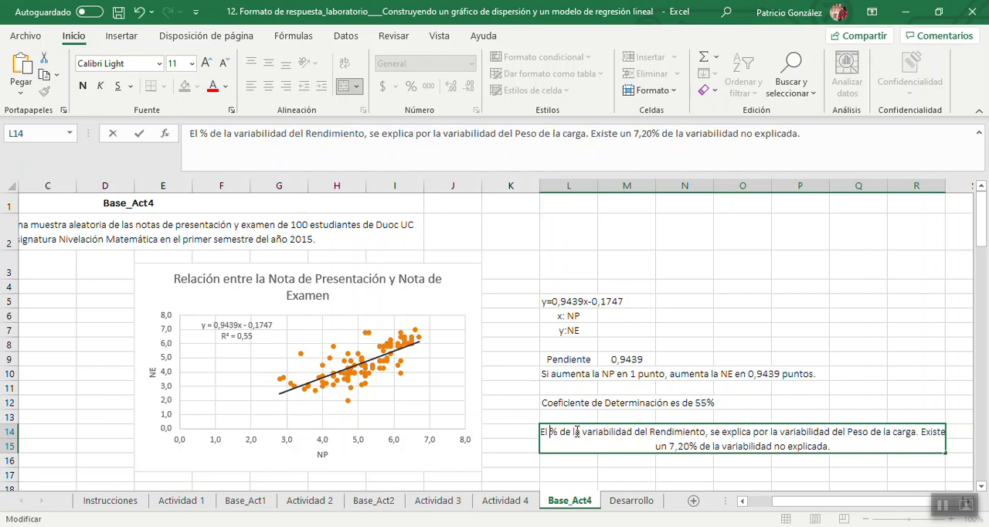
type("55")
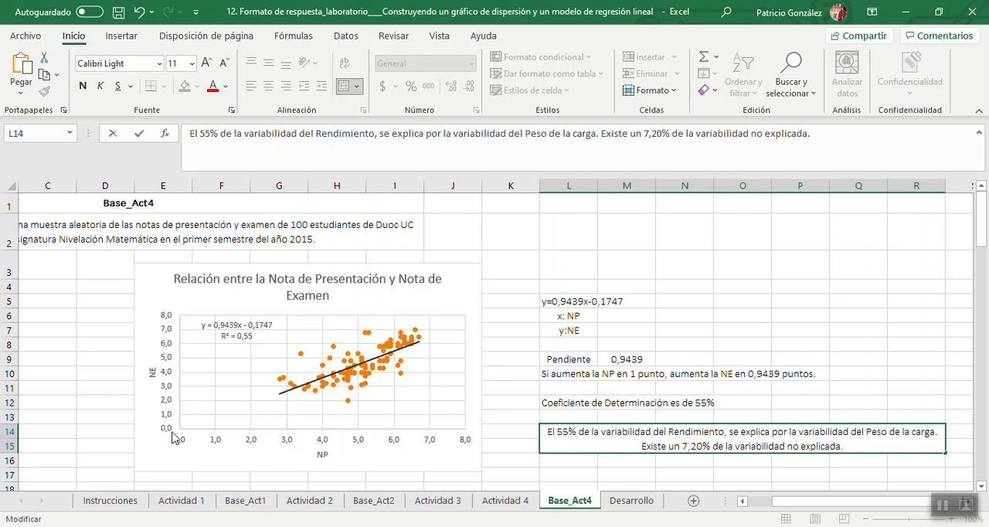
Replace "del Rendimiento" with "de la NE" in the L14 interpretation.
left_click(669, 431)
key("shift+Right")
key("shift+Right")
key("shift+Right")
key("shift+Right")
key("shift+Right")
key("shift+Right")
key("shift+Right")
key("shift+Right")
key("shift+Right")
key("shift+Right")
key("shift+Right")
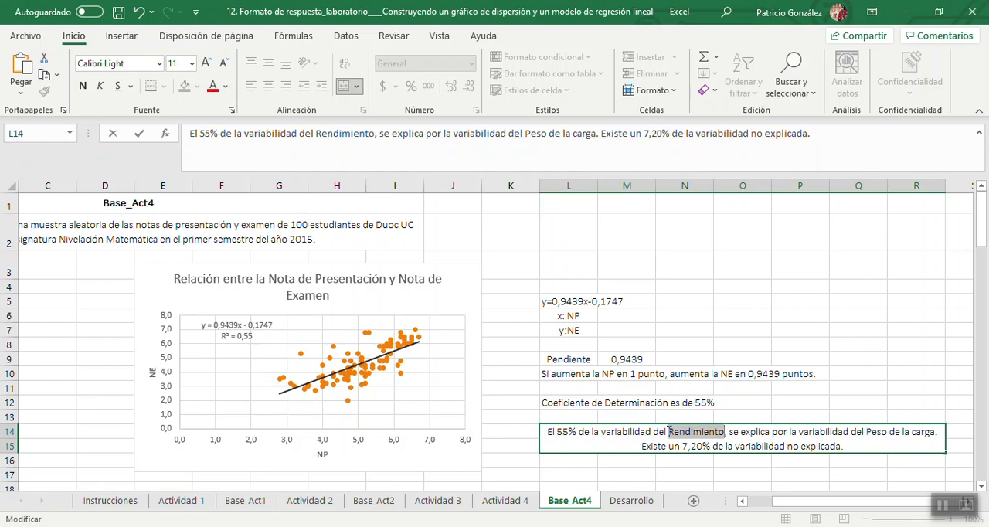
key("BackSpace")
key("BackSpace")
key("BackSpace")
type("la ")
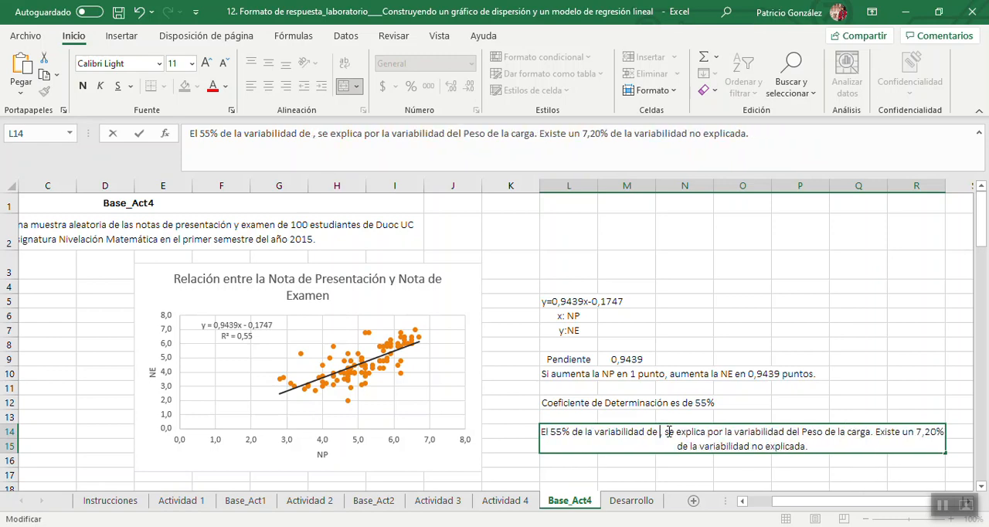
type("NE")
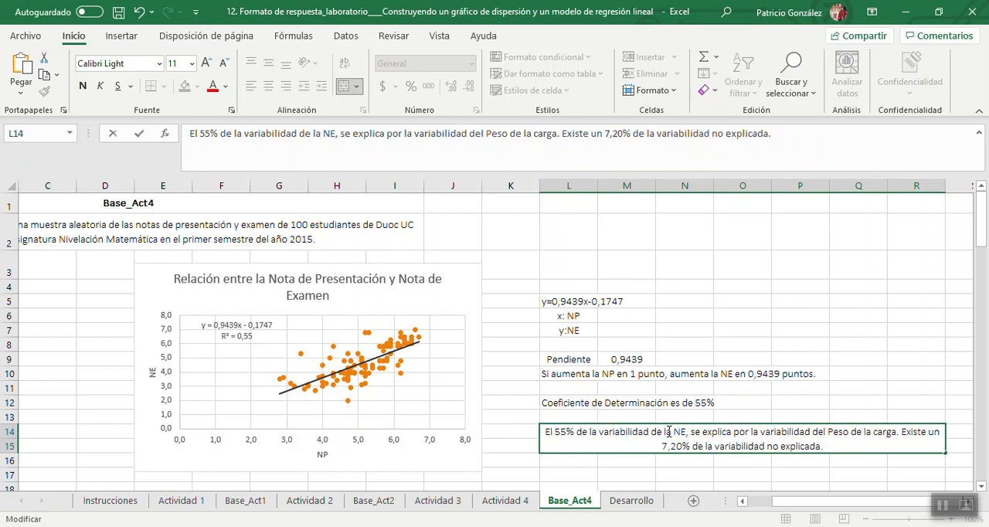
Replace "del Peso de la carga" with "de la NP" in the L14 interpretation.
left_click(827, 431)
key("BackSpace")
type("la ")
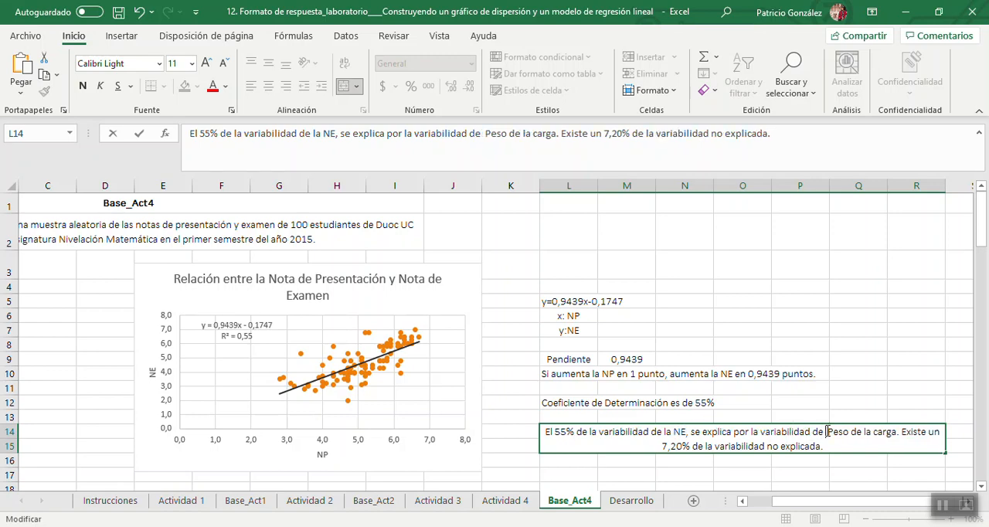
type("NP")
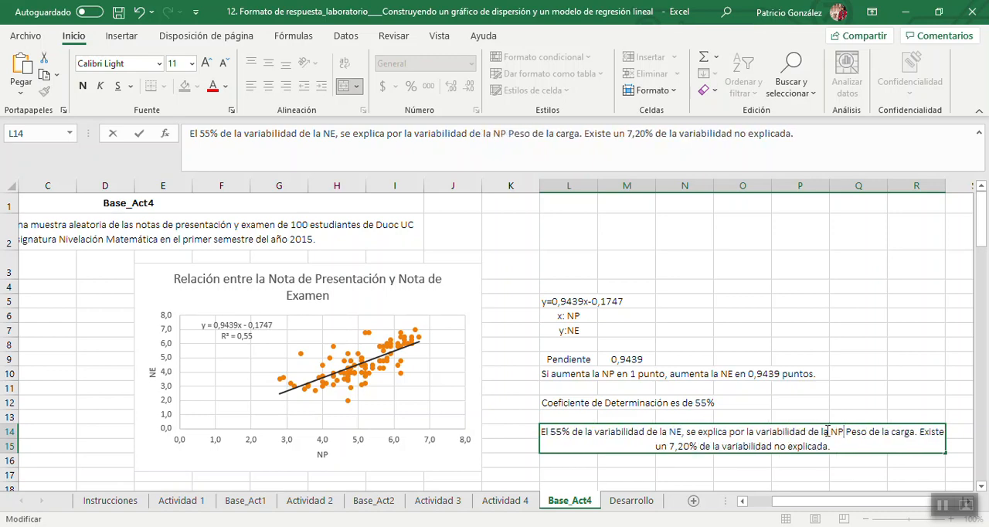
key("shift+Right")
key("shift+Right")
key("shift+Right")
key("shift+Right")
key("shift+Right")
key("shift+Right")
key("shift+Right")
key("shift+Right")
key("shift+Right")
key("shift+Right")
key("shift+Right")
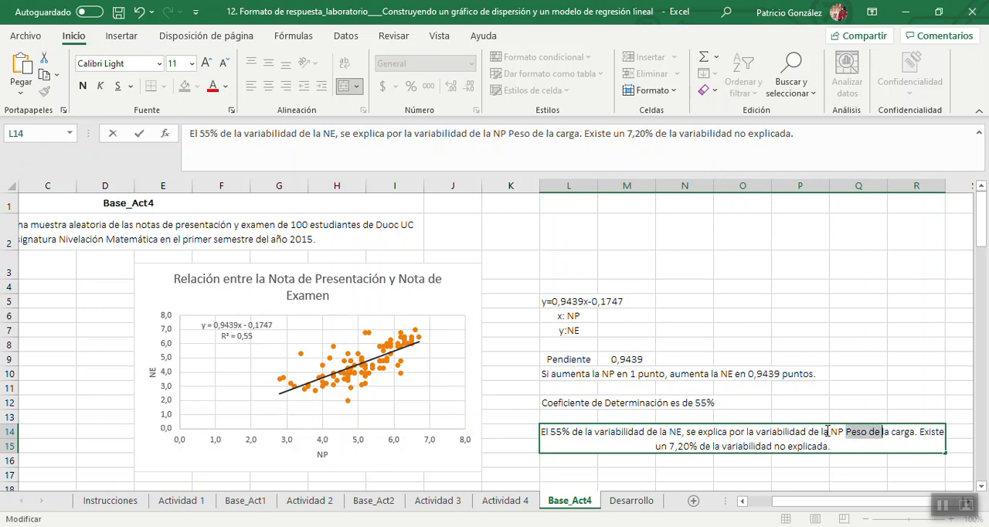
key("shift+Right")
key("shift+Right")
key("shift+Right")
key("shift+Right")
key("shift+Right")
key("BackSpace")
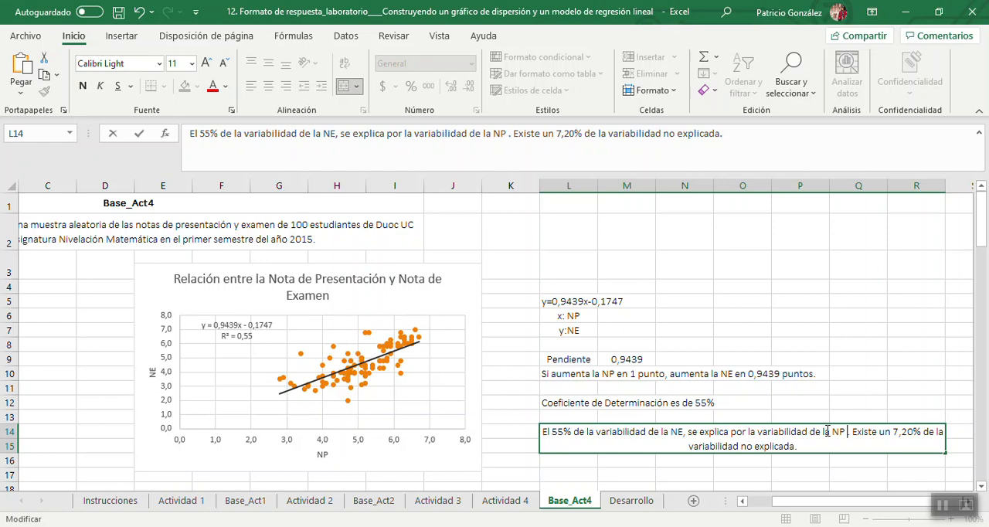
Set the unexplained variability percentage to 45% in L14 and finish editing the cell.
left_click(891, 432)
key("shift+Right")
key("shift+Right")
key("shift+Right")
key("shift+Right")
type("45")
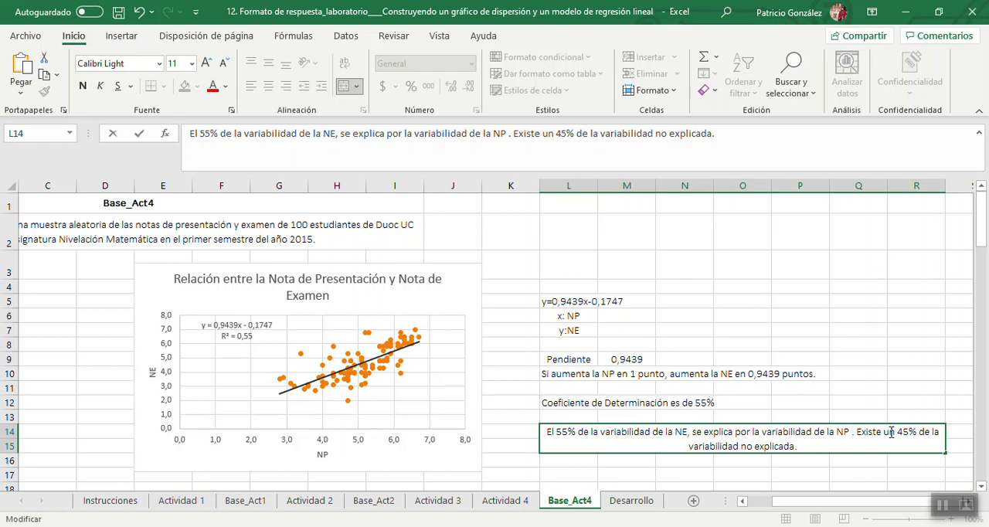
left_click(923, 407)
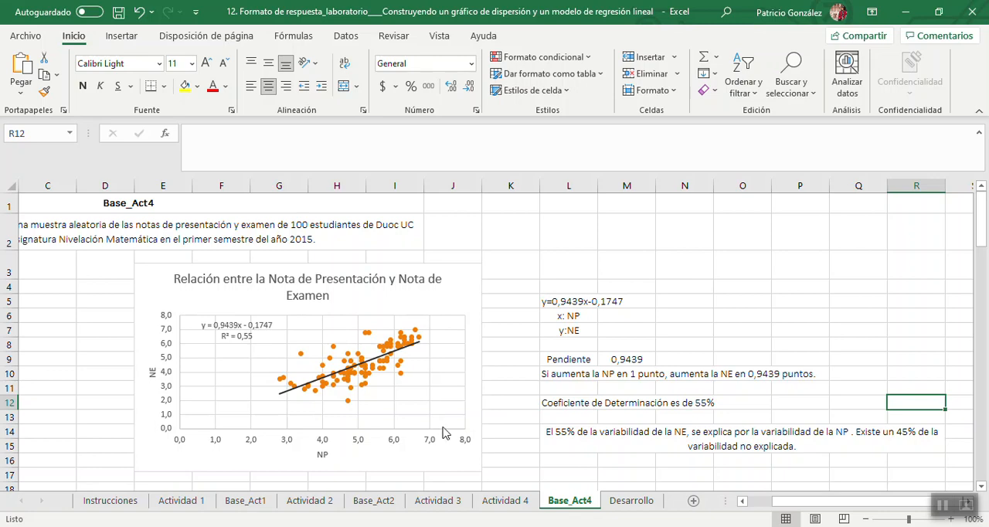
Check the remaining Actividad 4 questions, and copy the regression equation from L5 into L17 of Base_Act4.
left_click(503, 502)
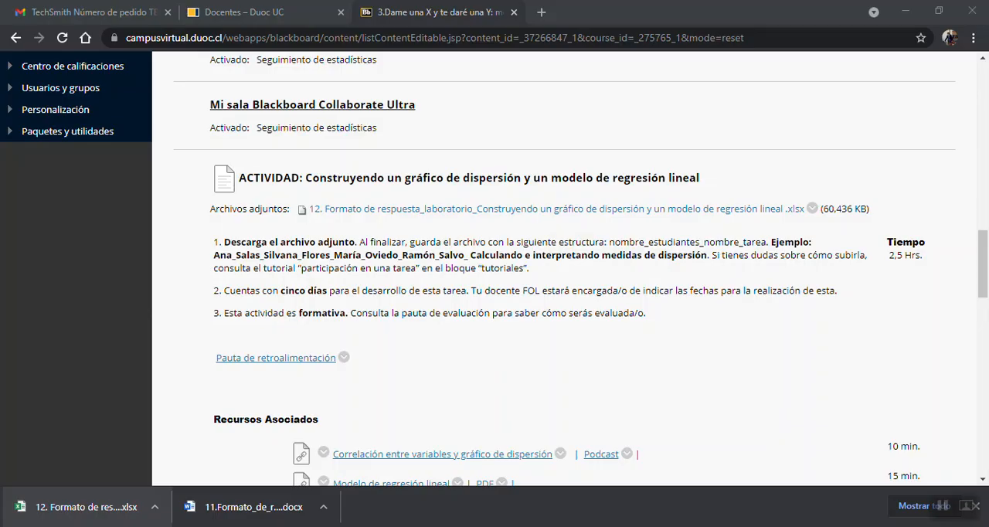
left_click(574, 525)
left_click(574, 526)
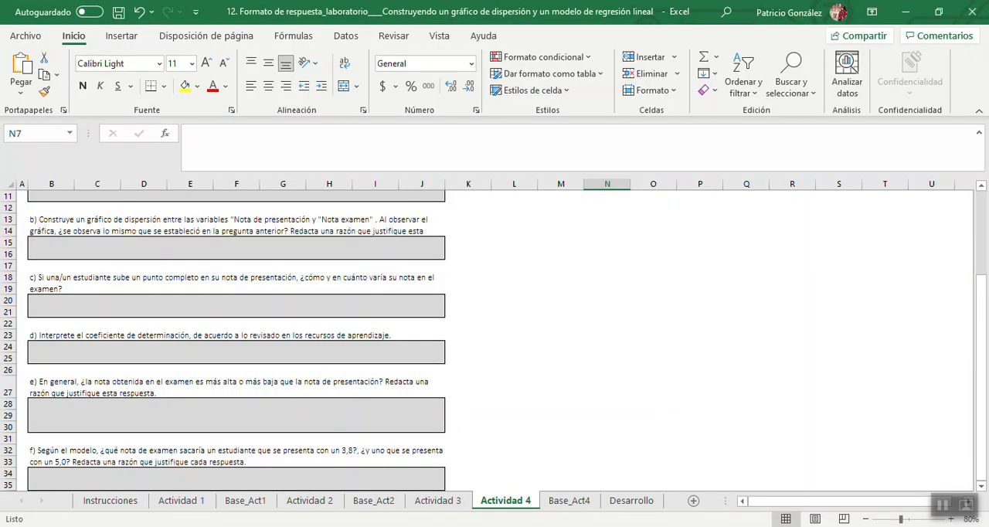
left_click(566, 502)
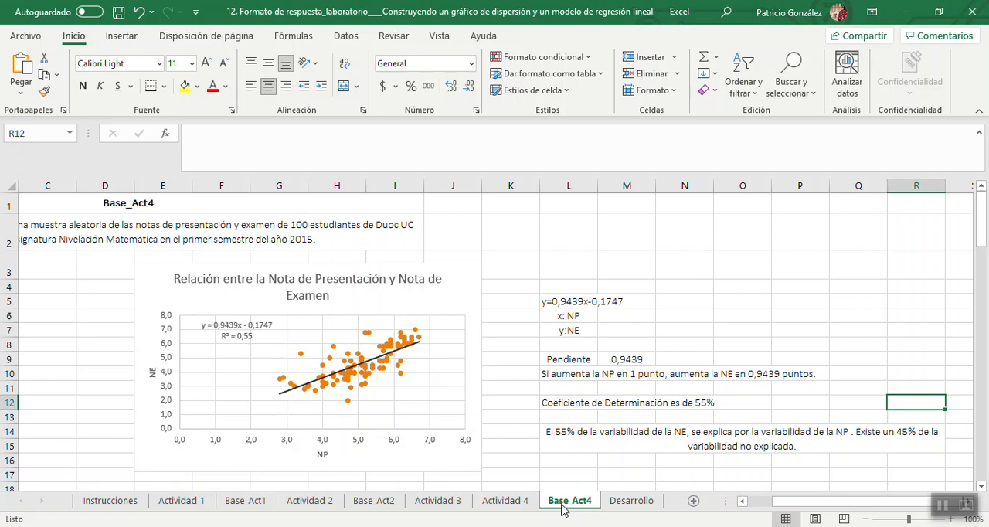
left_click(510, 500)
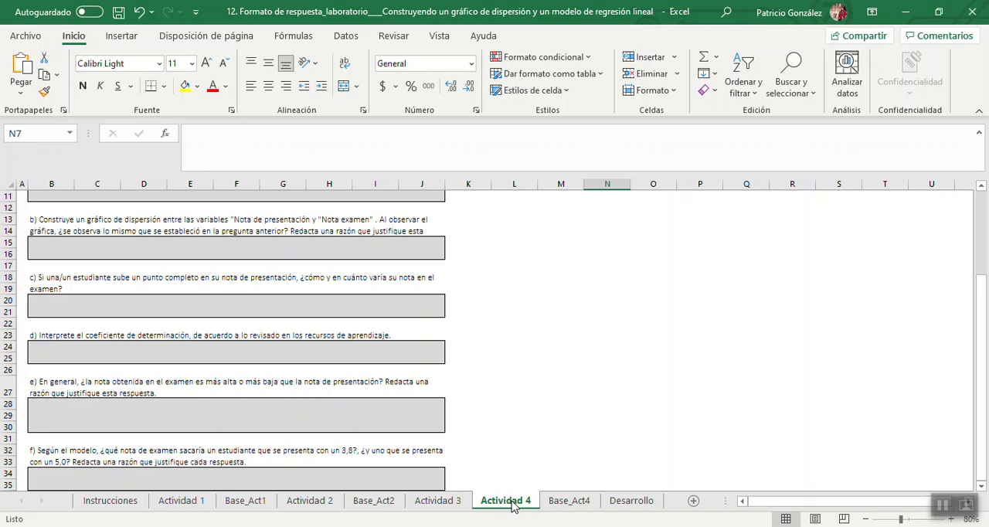
left_click(571, 501)
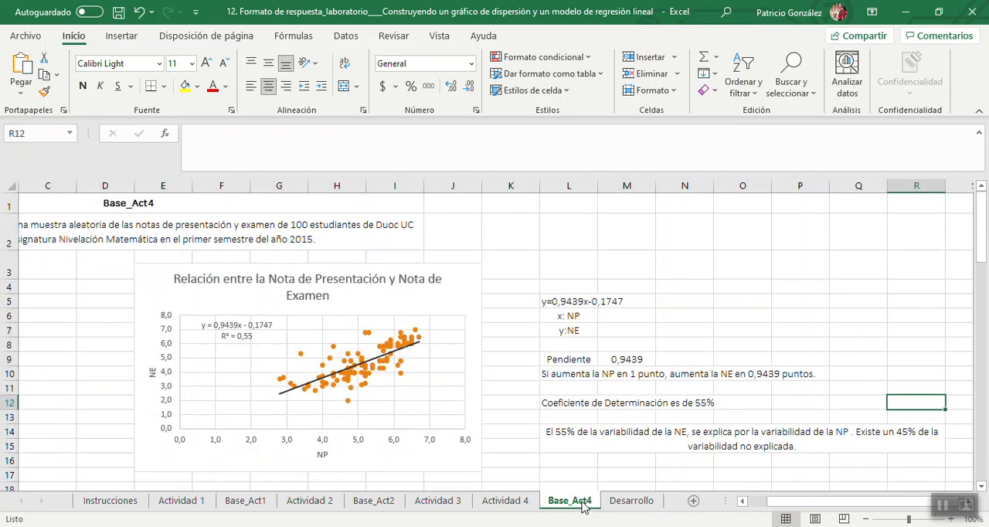
left_click(552, 301)
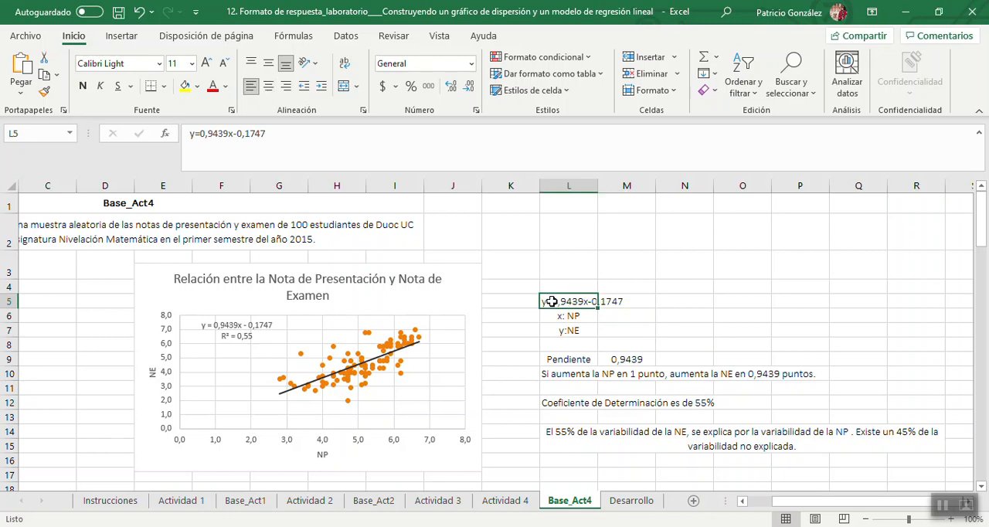
key("ctrl+c")
left_click(569, 477)
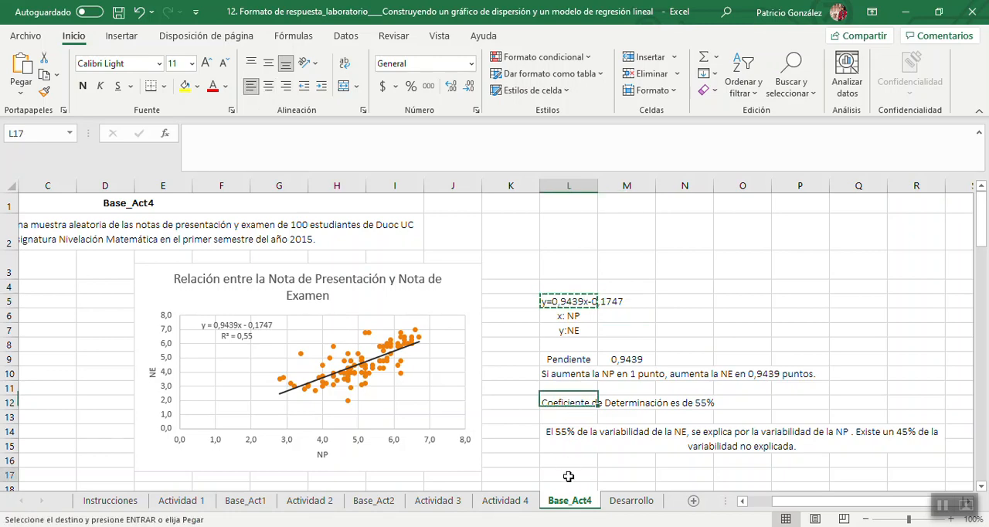
key("ctrl+v")
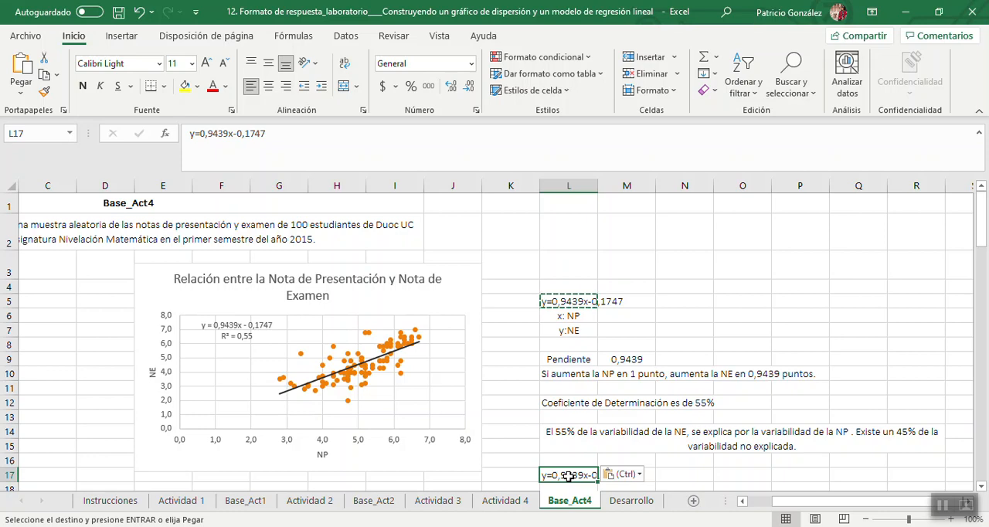
key("Return")
key("Return")
key("Return")
key("Return")
key("Return")
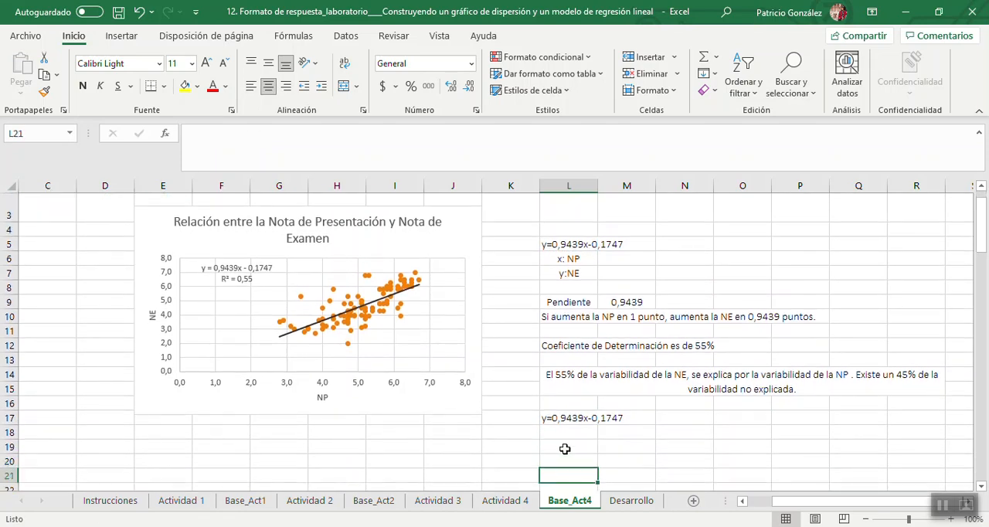
Copy the equation from L17 into L18 and substitute a presentation grade of 3,8 for x, giving y=0,9439*3,8-0,1747.
left_click(559, 433)
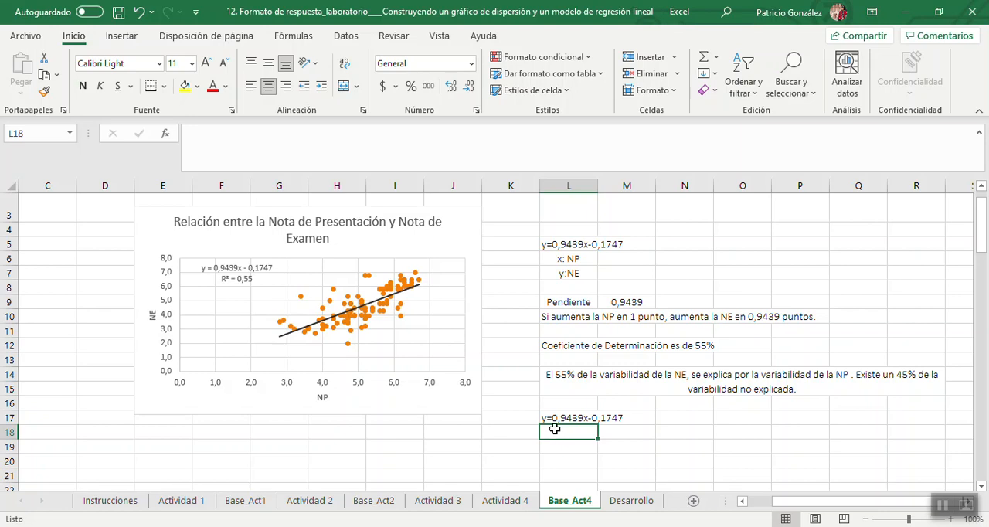
left_click(552, 417)
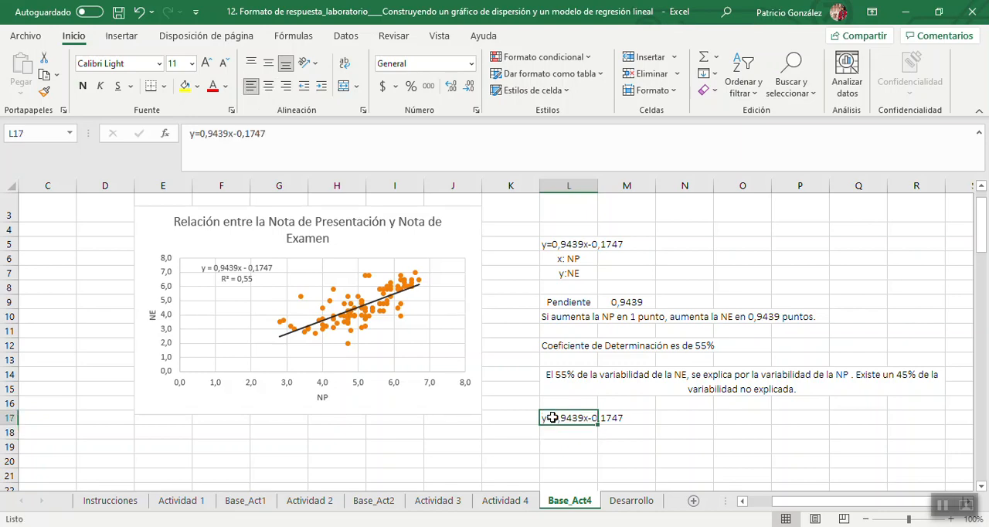
key("ctrl+c")
left_click(556, 433)
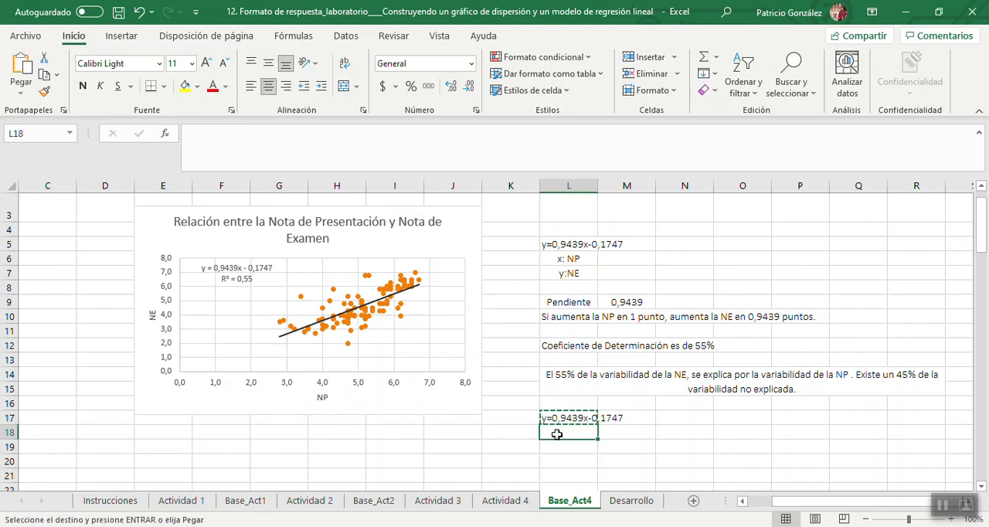
key("ctrl+v")
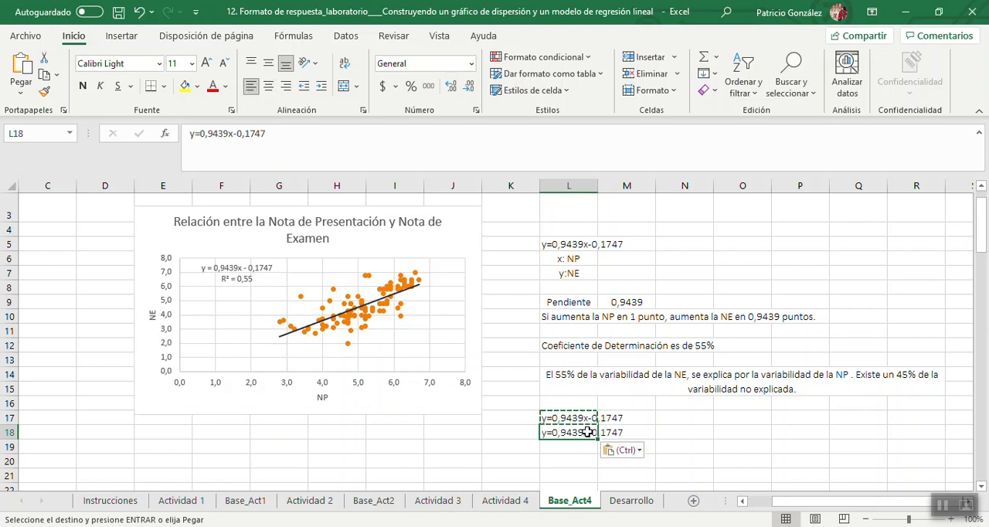
double_click(589, 433)
key("BackSpace")
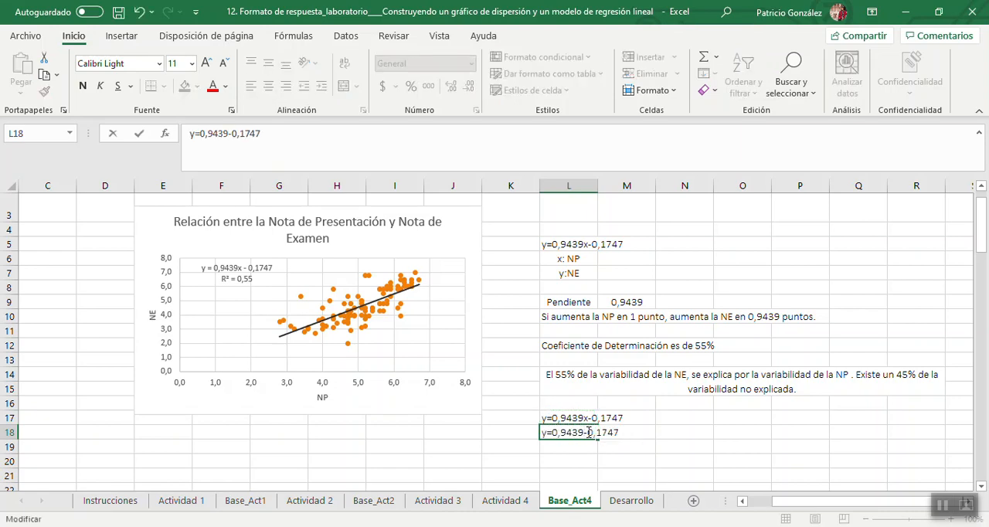
type("*3,")
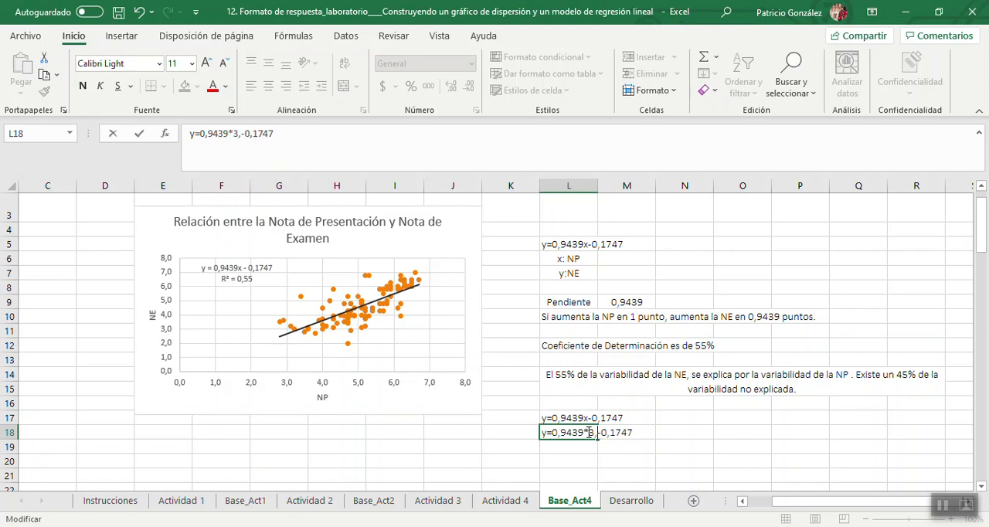
type("8")
key("Return")
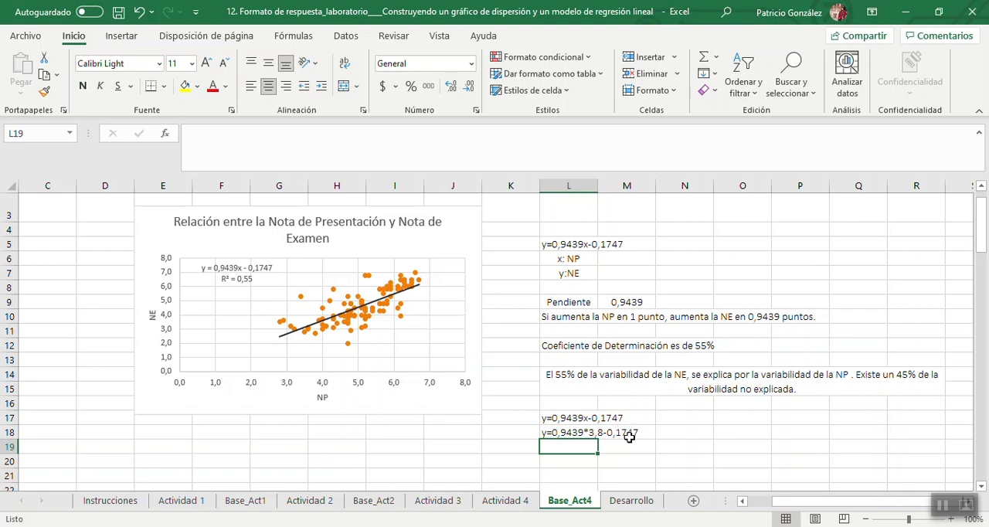
Copy the substituted equation from L18 into L19 and remove the leading y so it calculates as =0,9439*3,8-0,1747.
left_click(578, 435)
key("ctrl+c")
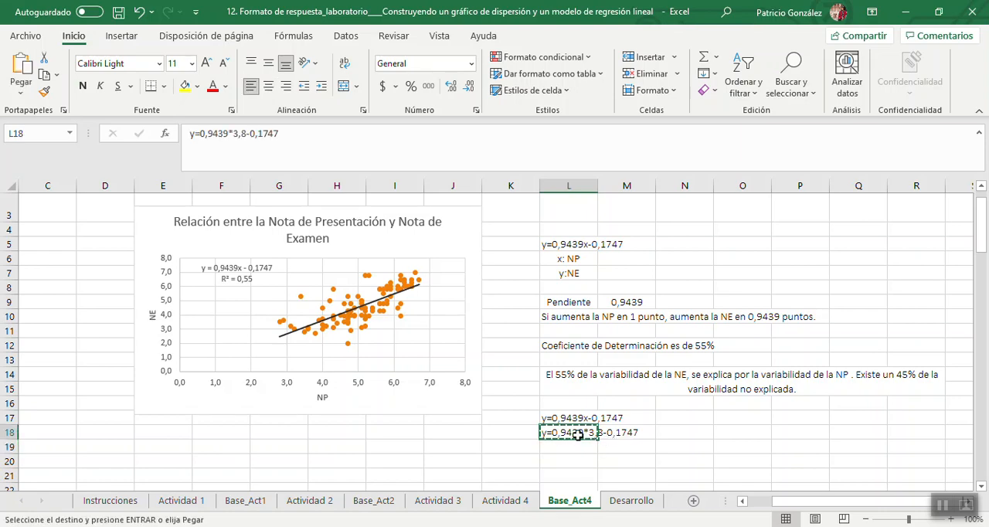
key("Down")
key("ctrl+v")
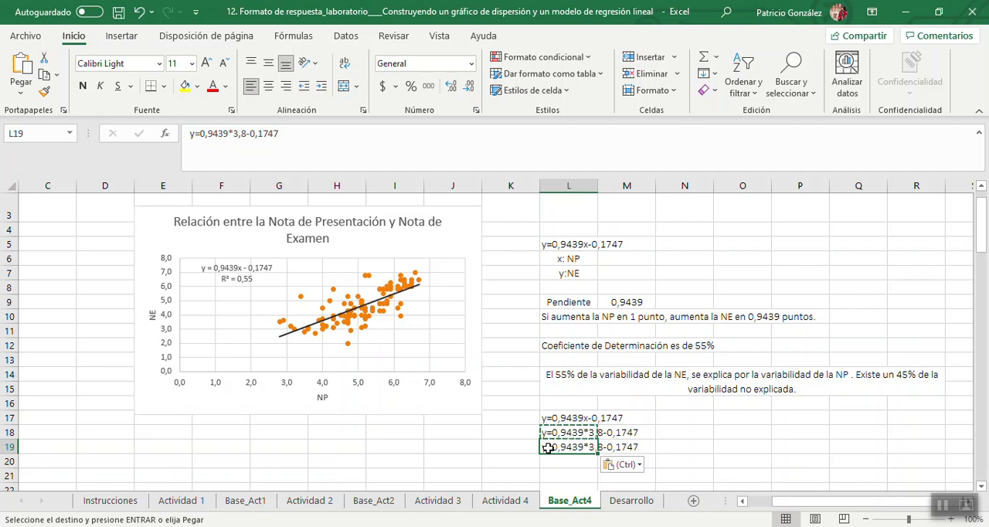
double_click(548, 446)
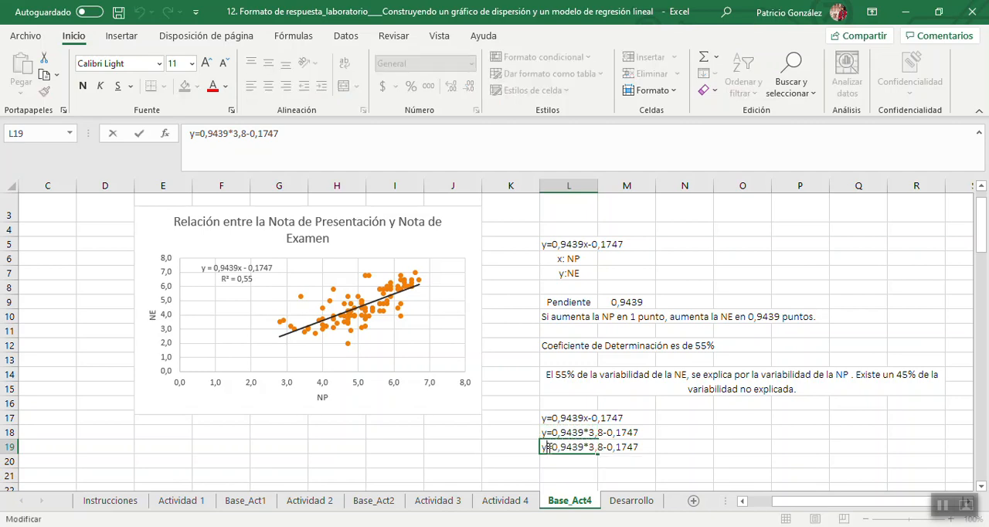
key("BackSpace")
key("Return")
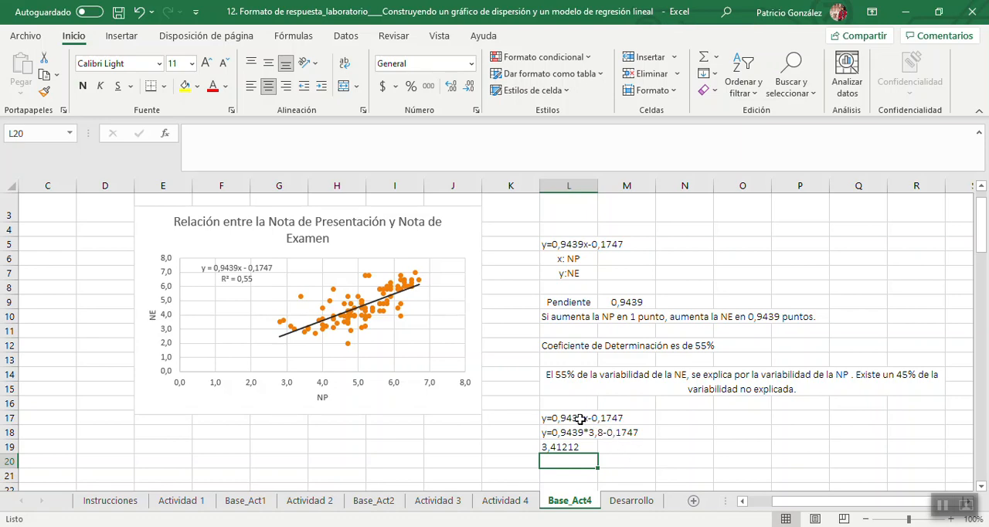
Copy the worked prediction in L17:L19 to O17:O19.
left_click_drag(579, 417, 579, 446)
key("ctrl+c")
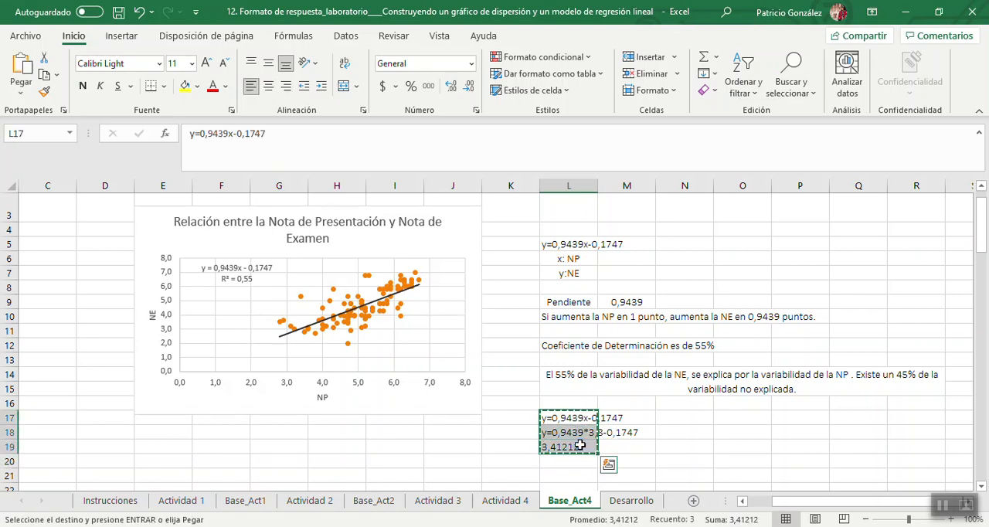
left_click(735, 415)
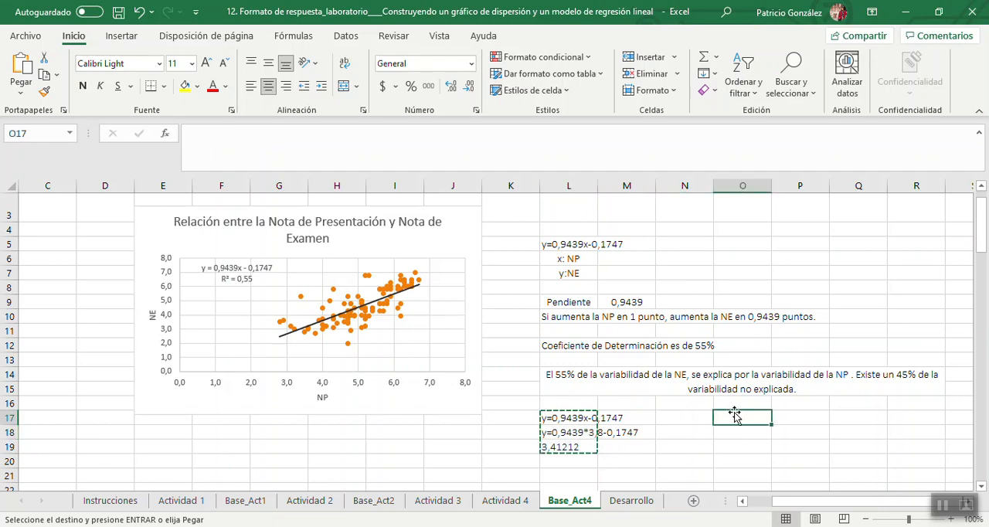
key("ctrl+v")
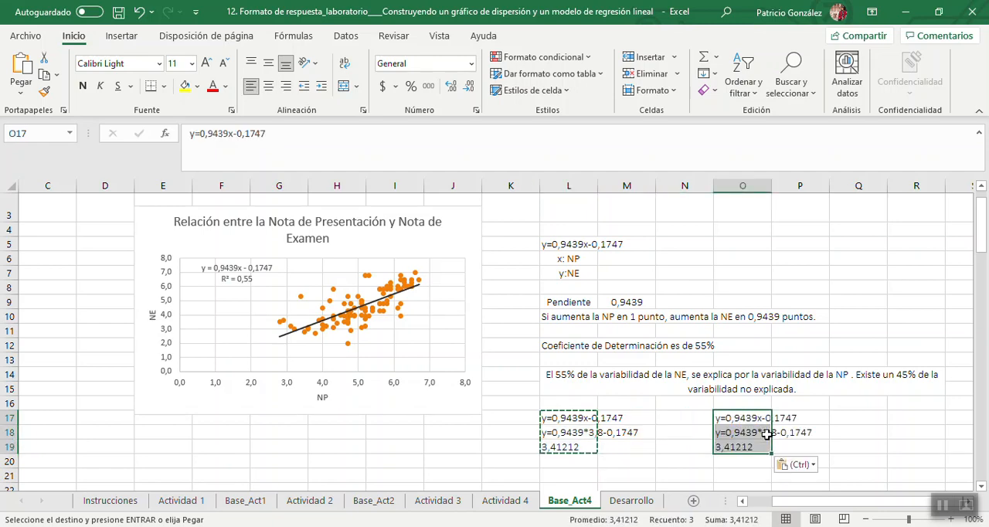
Replace the presentation grade 3,8 with 5 in the O18 equation, giving y=0,9439*5-0,1747.
double_click(764, 432)
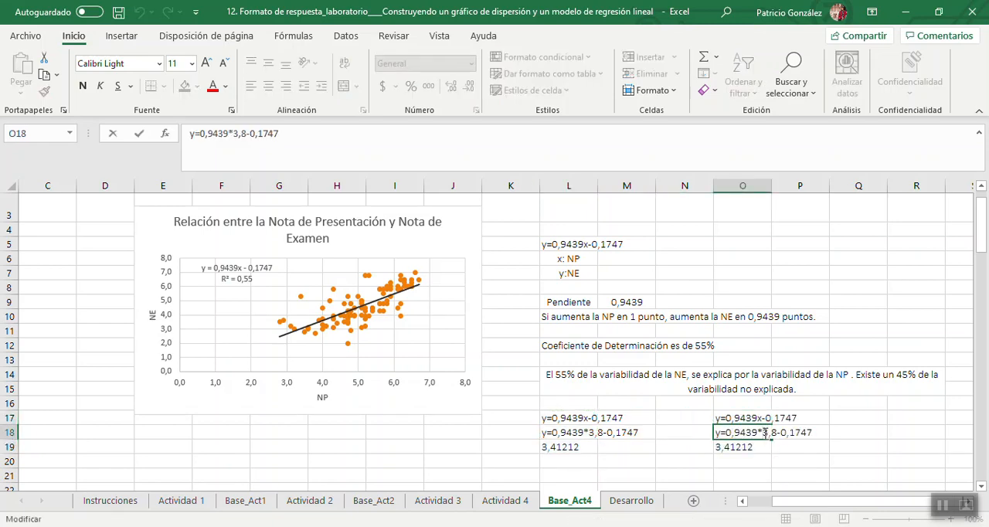
left_click_drag(763, 433, 768, 433)
type("5")
key("BackSpace")
key("BackSpace")
key("Return")
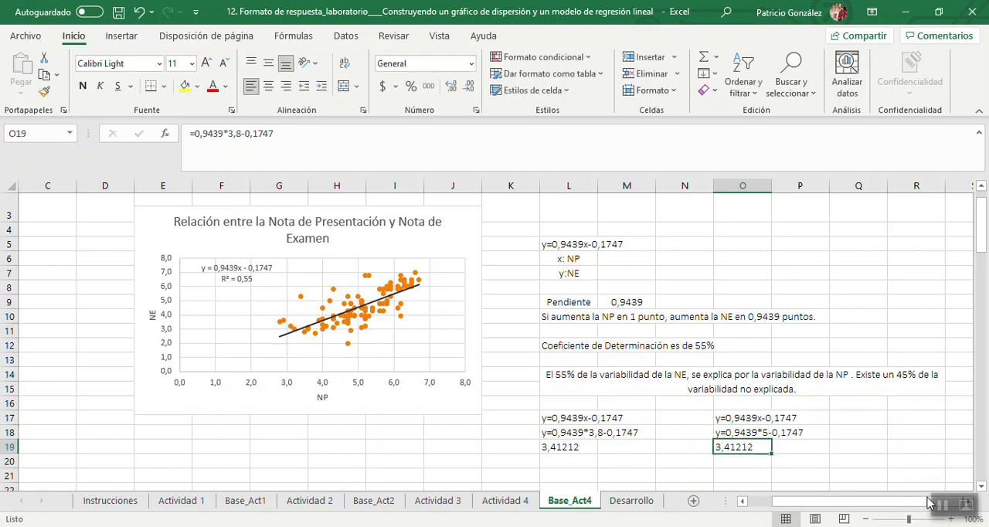
Change the O19 formula to use a presentation grade of 5, giving =0,9439*5-0,1747.
left_click(242, 131)
key("BackSpace")
key("BackSpace")
key("BackSpace")
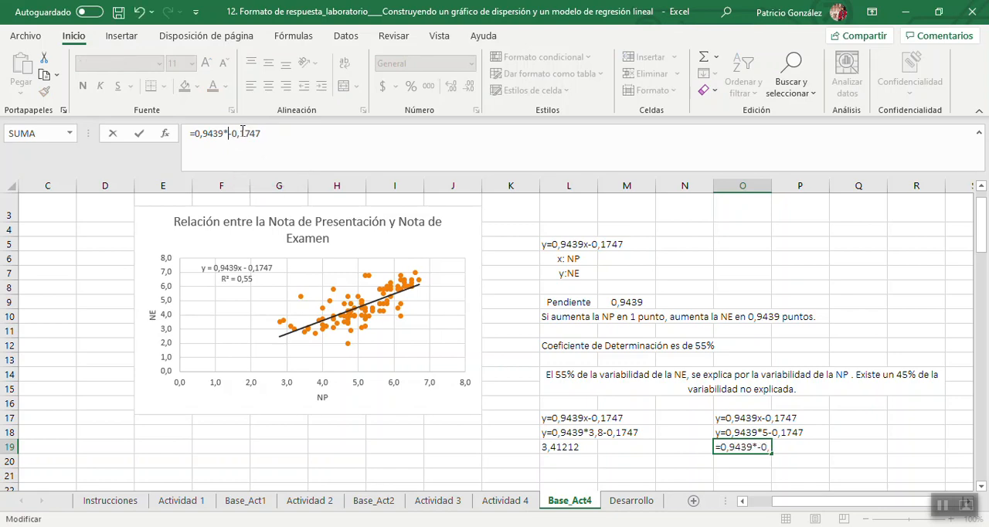
type("5")
key("Return")
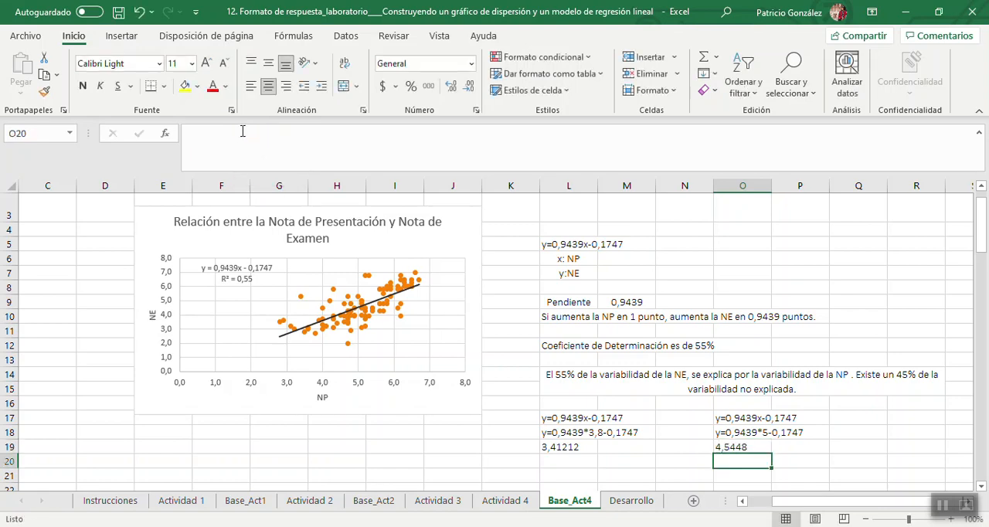